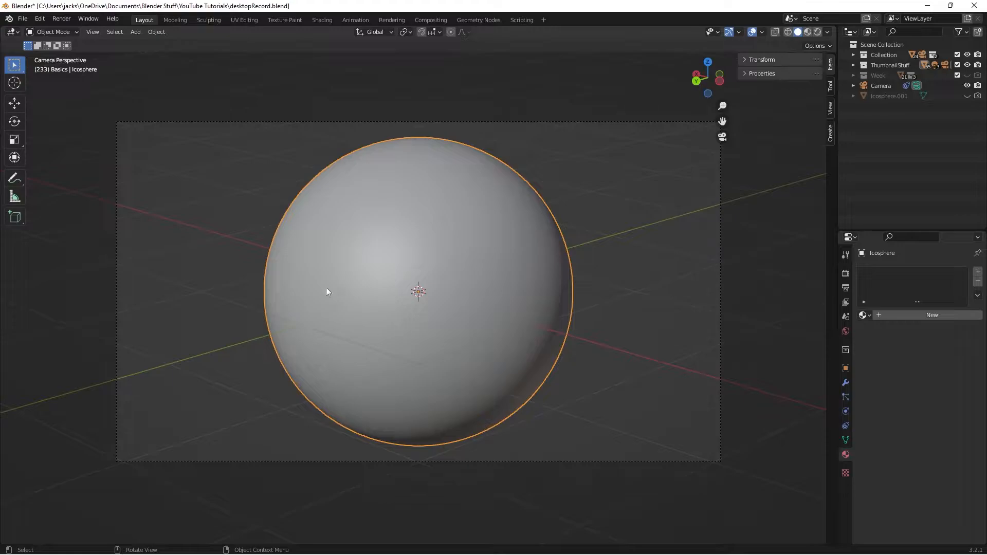
Step: Deselect the icosphere, save the file and open the Shading workspace
{"action": "left_click", "coordinate": [612, 300]}
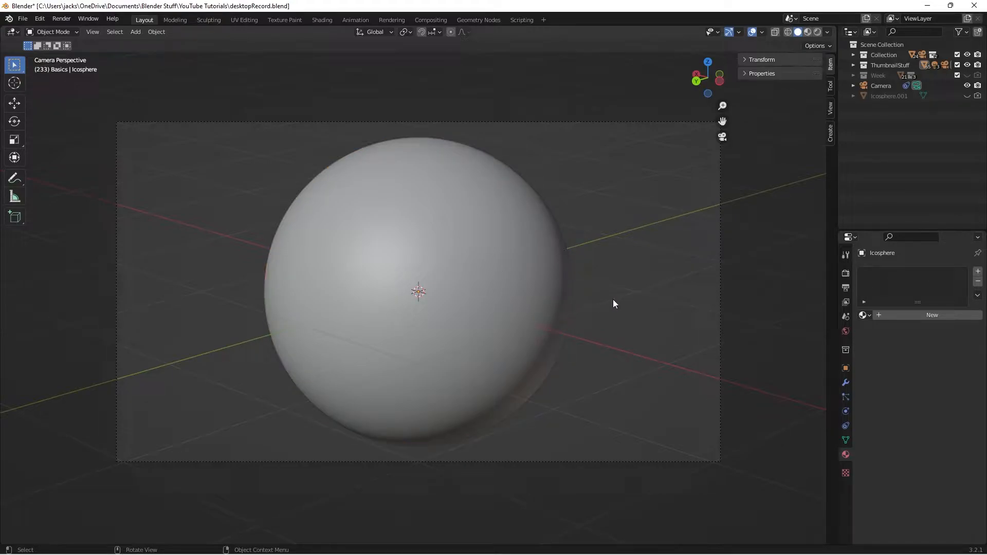
{"action": "key", "text": "ctrl+s"}
{"action": "left_click", "coordinate": [322, 20]}
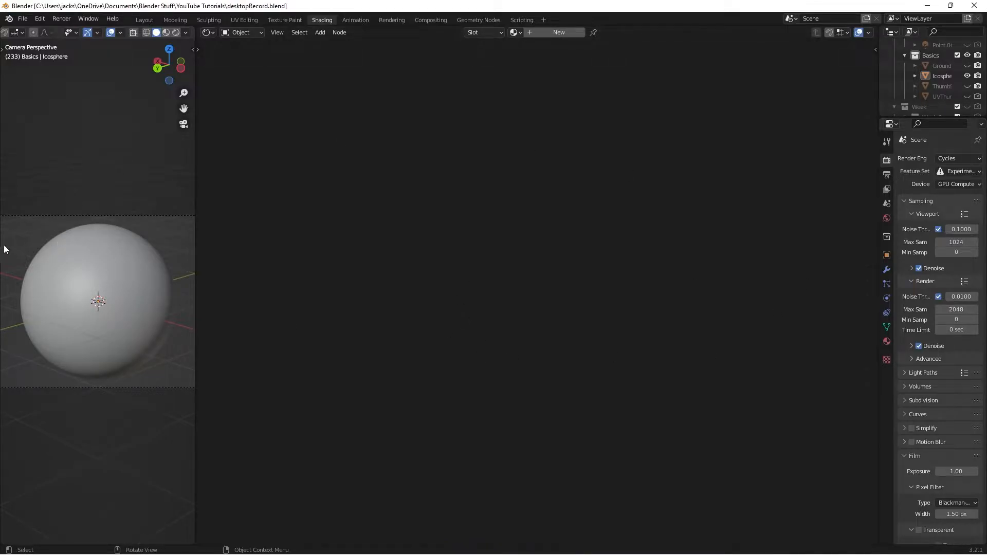
Step: Show the viewport in rendered shading and set the Cycles feature set to Experimental
{"action": "left_click", "coordinate": [179, 32]}
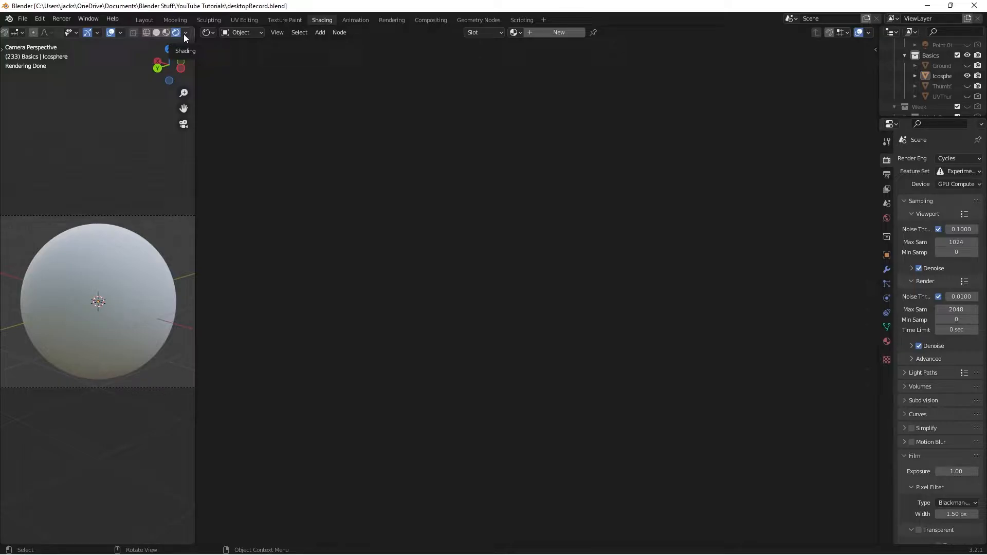
{"action": "left_click", "coordinate": [184, 33]}
{"action": "left_click", "coordinate": [944, 172]}
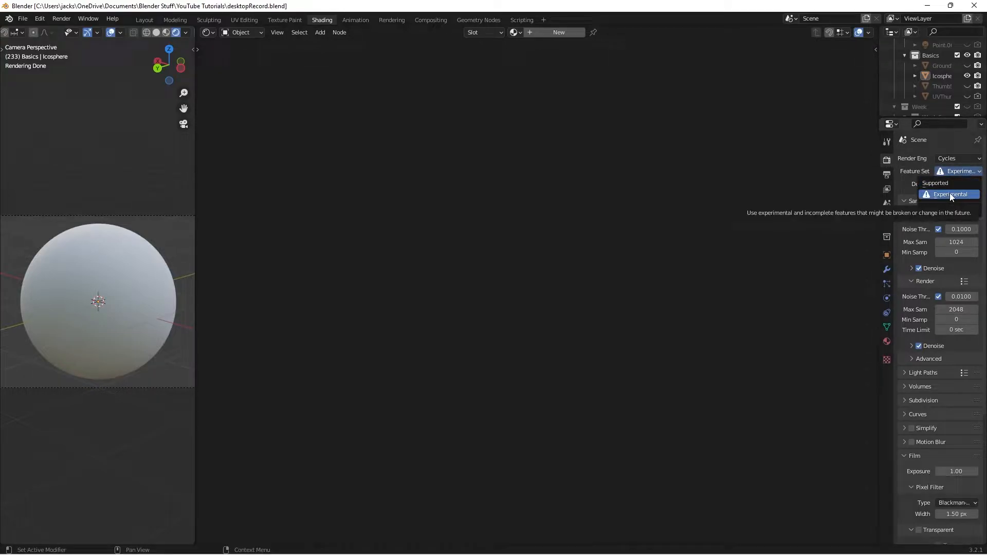
{"action": "left_click", "coordinate": [949, 193]}
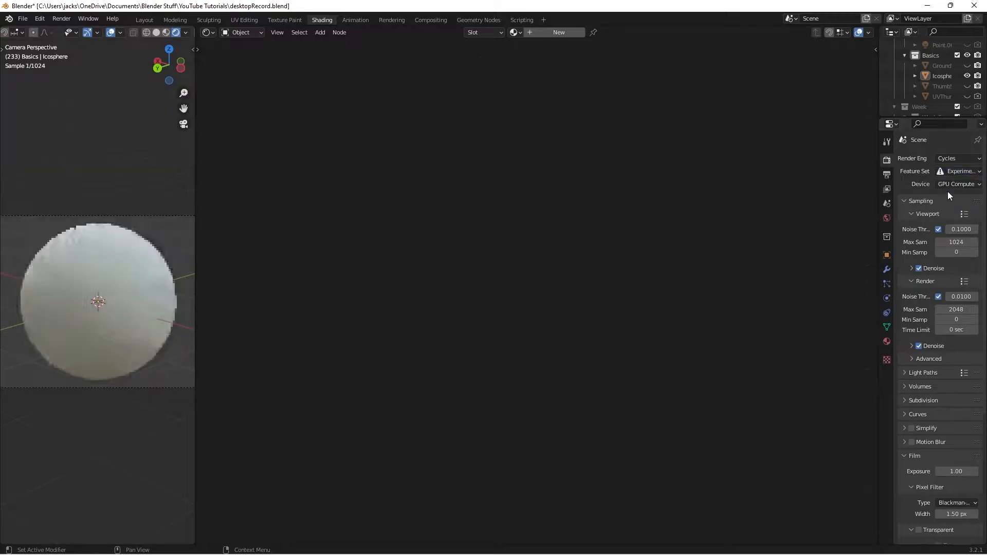
Step: Create a new material named emeraldOre on the icosphere and save the file
{"action": "left_click", "coordinate": [541, 34]}
{"action": "double_click", "coordinate": [547, 34]}
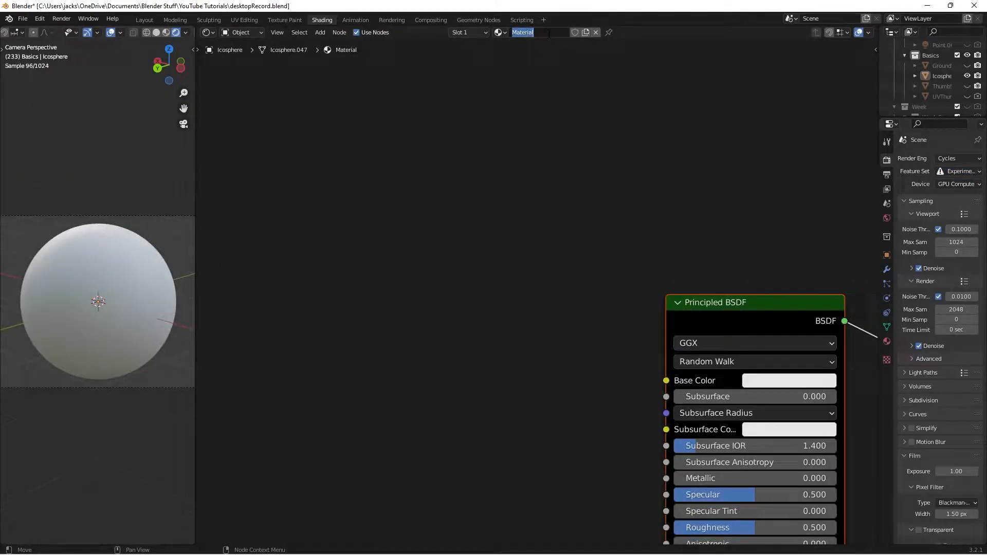
{"action": "type", "text": "me"}
{"action": "key", "text": "BackSpace"}
{"action": "key", "text": "BackSpace"}
{"action": "type", "text": "emeraldOre"}
{"action": "key", "text": "Return"}
{"action": "scroll", "coordinate": [461, 325], "scroll_direction": "down", "scroll_amount": 3}
{"action": "scroll", "coordinate": [536, 247], "scroll_direction": "up", "scroll_amount": 2}
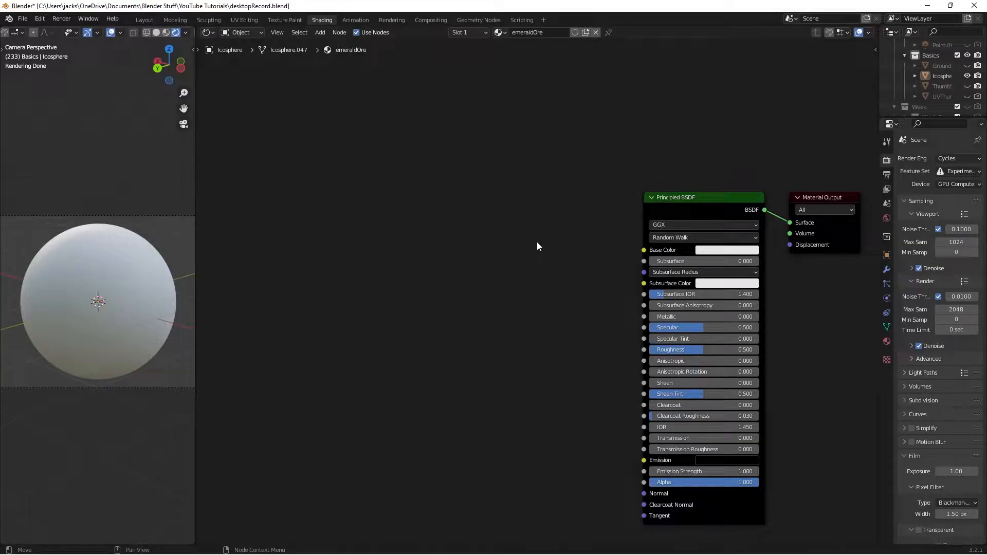
{"action": "key", "text": "ctrl+s"}
{"action": "left_click", "coordinate": [679, 202]}
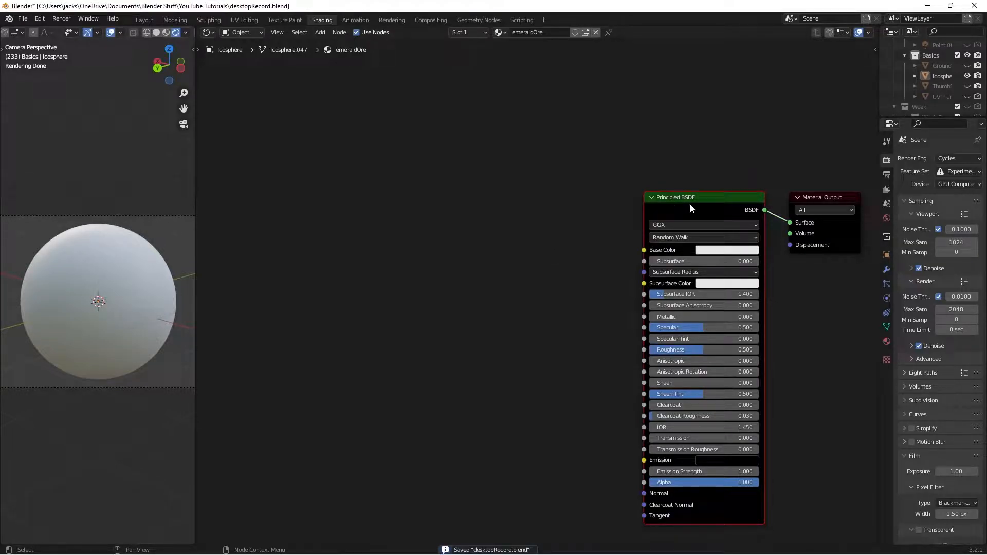
{"action": "left_click", "coordinate": [563, 218]}
{"action": "scroll", "coordinate": [506, 262], "scroll_direction": "down", "scroll_amount": 2}
{"action": "middle_click_drag", "start_coordinate": [478, 271], "coordinate": [498, 246]}
{"action": "scroll", "coordinate": [498, 245], "scroll_direction": "up", "scroll_amount": 2}
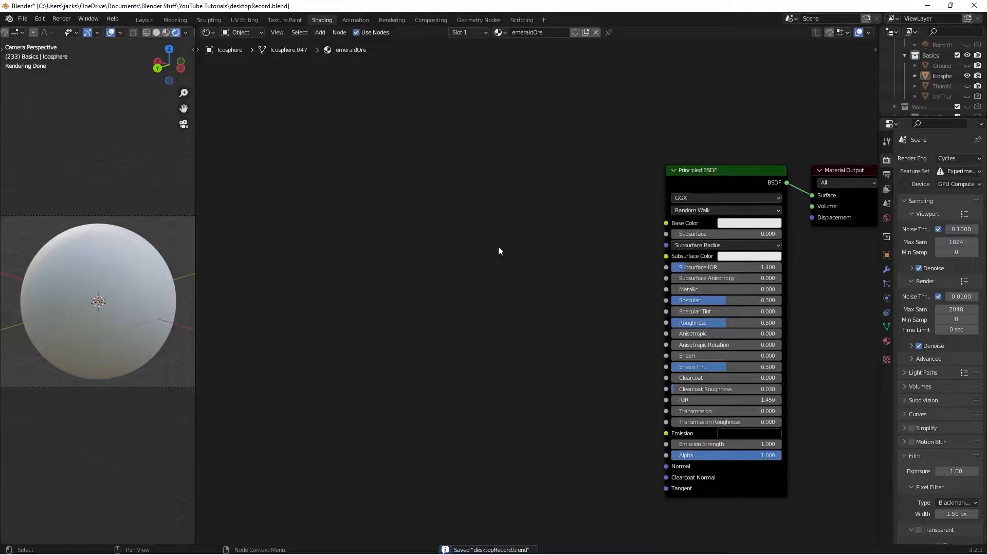
{"action": "middle_click_drag", "start_coordinate": [306, 335], "coordinate": [396, 323]}
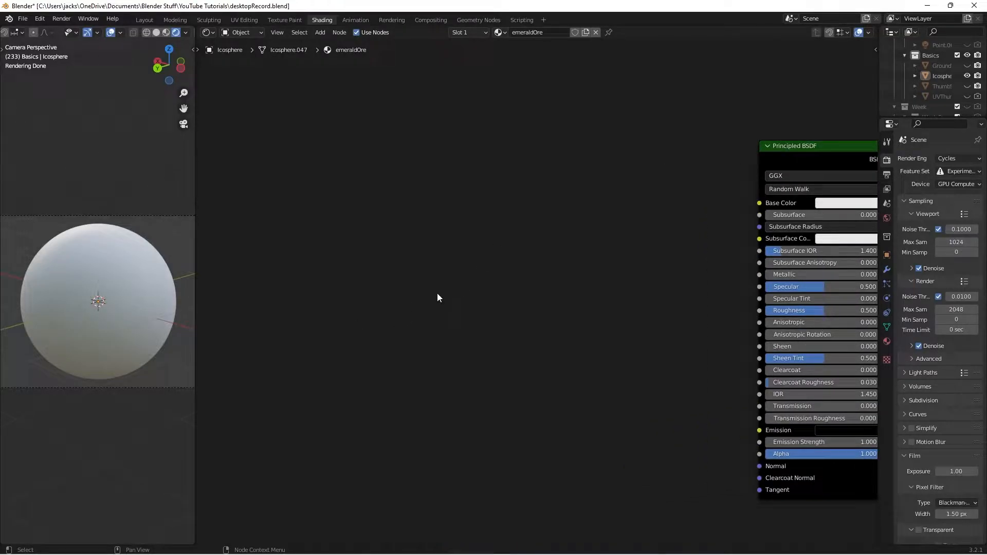
Step: Search the add-on preferences for "node" to check whether Node Wrangler is enabled, and close the preferences
{"action": "left_click", "coordinate": [40, 18]}
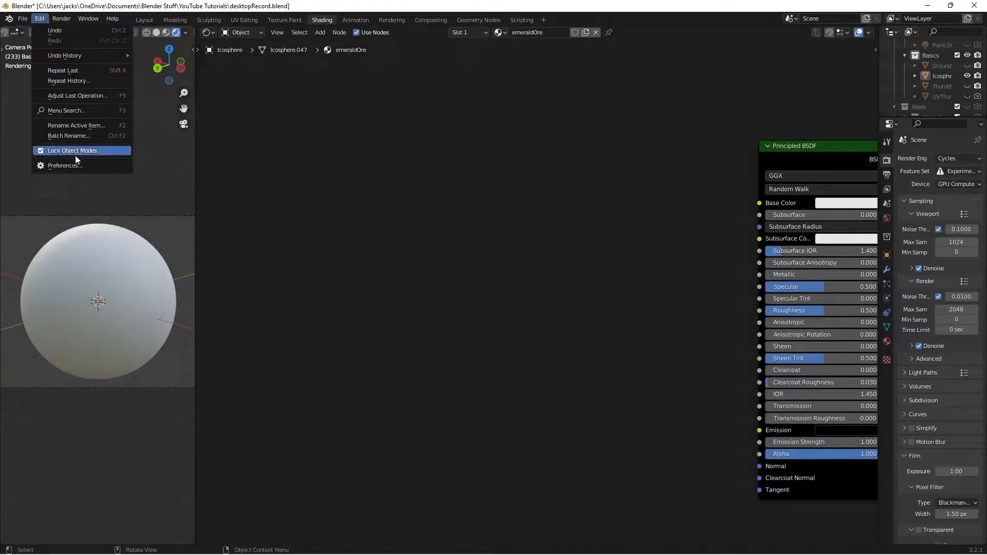
{"action": "left_click", "coordinate": [80, 165]}
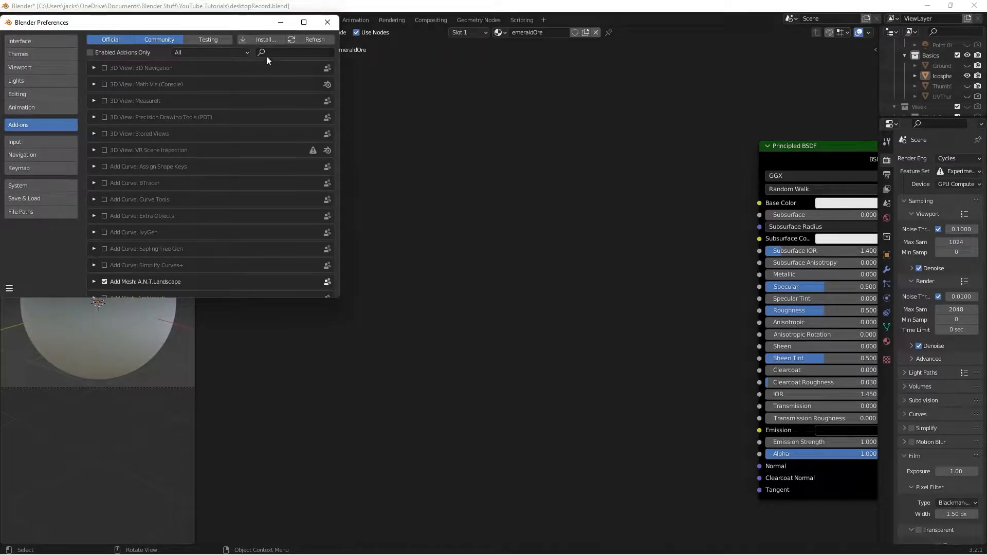
{"action": "type", "text": "node"}
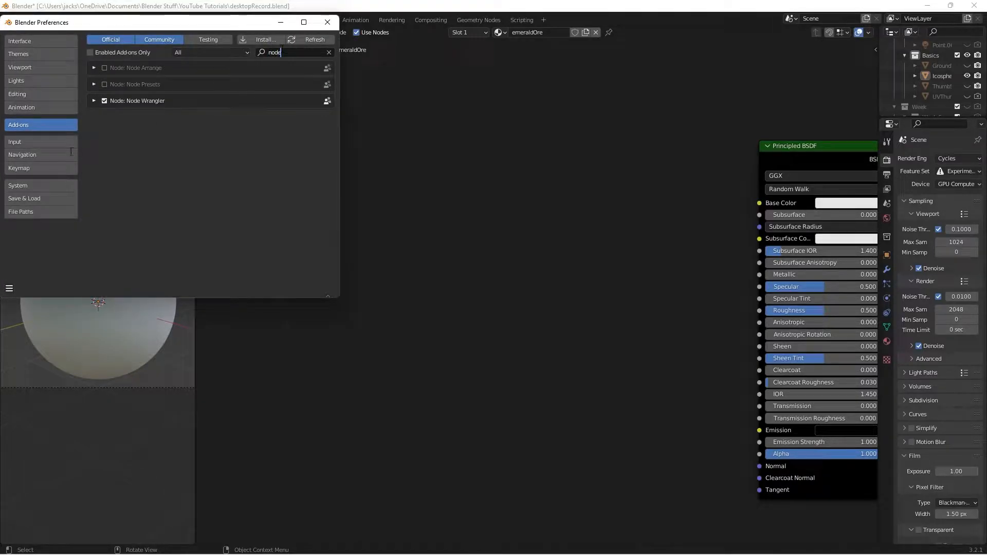
{"action": "left_click", "coordinate": [326, 22]}
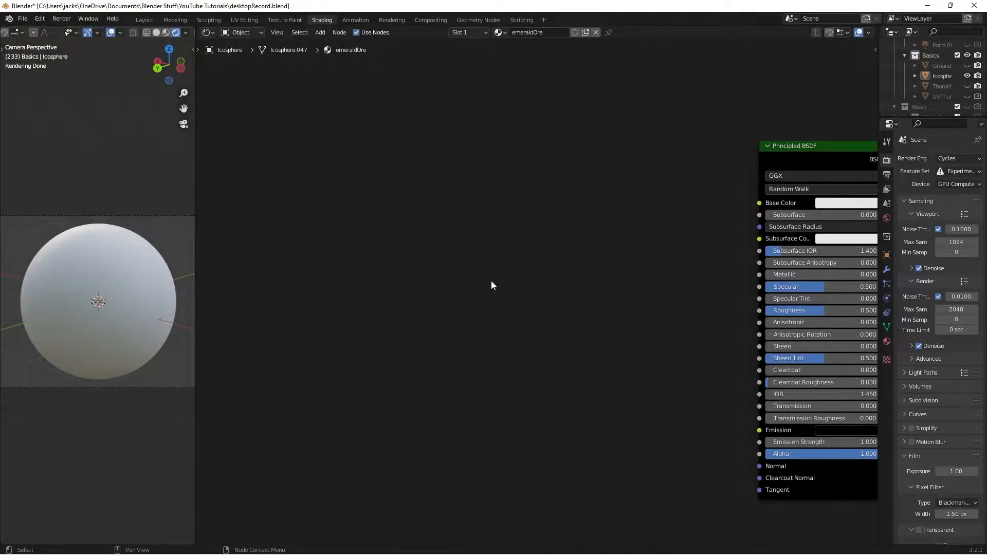
Step: Add a Voronoi Texture node in the empty area before the Principled BSDF
{"action": "key", "text": "shift+a"}
{"action": "left_click", "coordinate": [446, 306]}
{"action": "type", "text": "vor"}
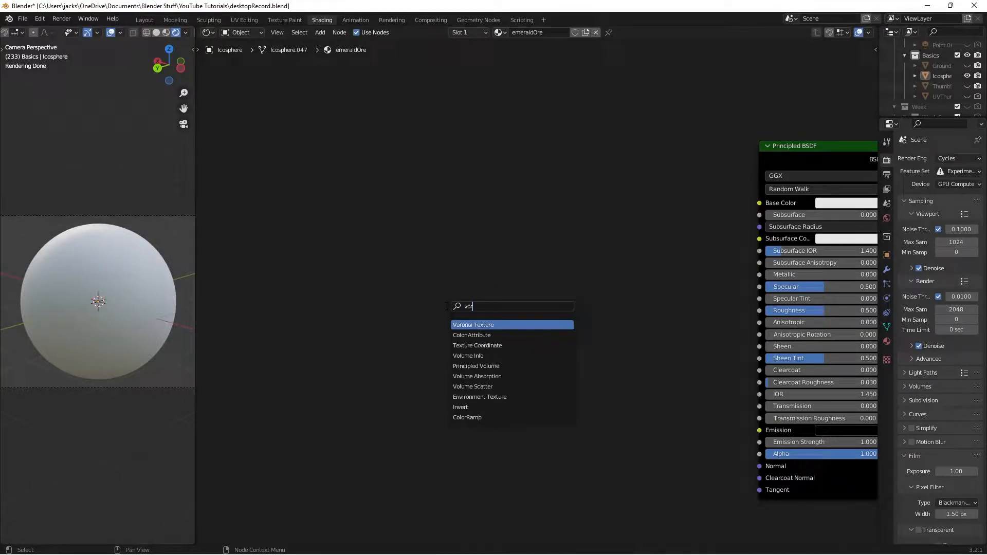
{"action": "key", "text": "Return"}
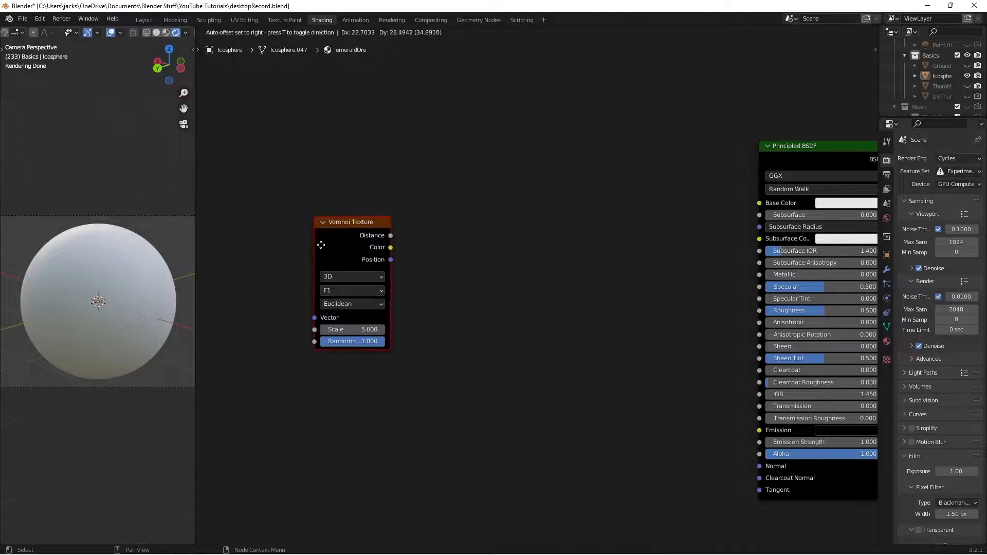
{"action": "left_click", "coordinate": [320, 245]}
Step: Add Texture Coordinate and Mapping nodes to the Voronoi Texture and connect the Object output to the Mapping vector
{"action": "key", "text": "ctrl+t"}
{"action": "key", "text": "KP_Decimal"}
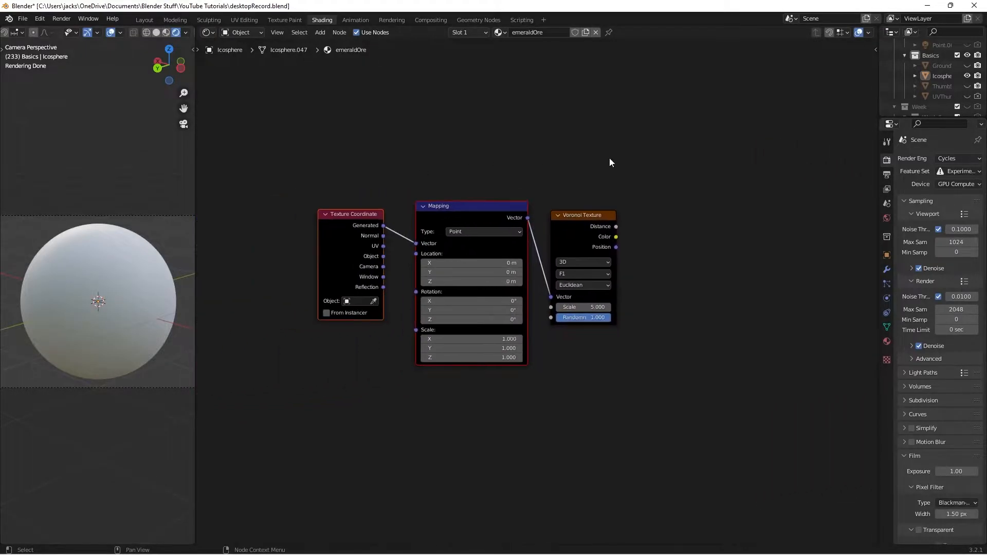
{"action": "scroll", "coordinate": [586, 170], "scroll_direction": "down", "scroll_amount": 1}
{"action": "left_click_drag", "start_coordinate": [425, 243], "coordinate": [452, 232]}
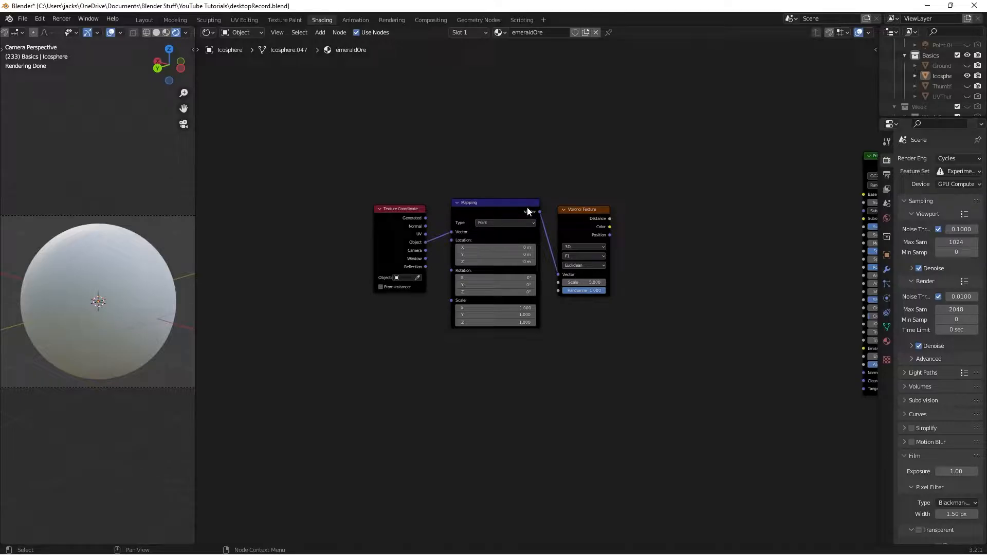
Step: Move the three texture nodes farther from the Principled BSDF and place the Voronoi Texture well below the Mapping node
{"action": "left_click_drag", "start_coordinate": [350, 156], "coordinate": [645, 312]}
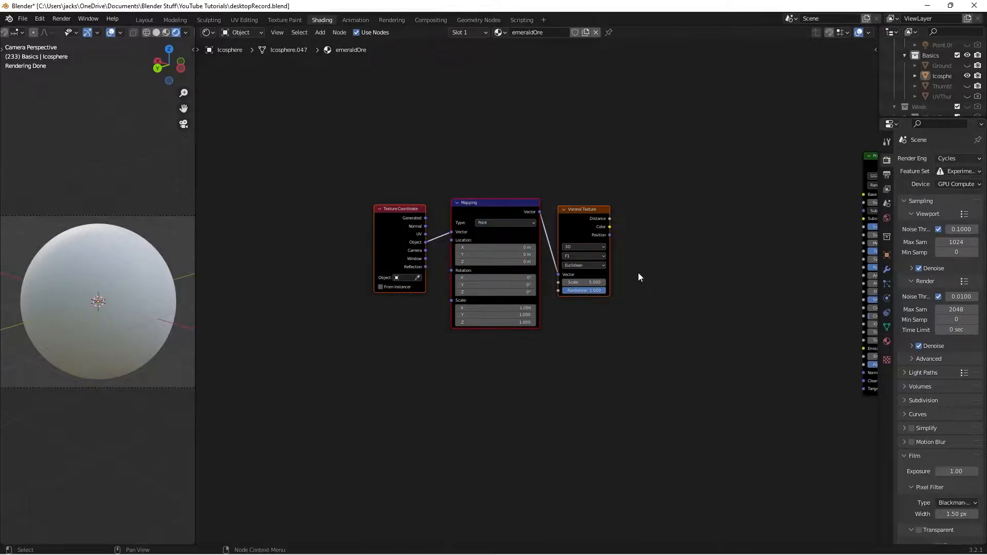
{"action": "key", "text": "g"}
{"action": "left_click", "coordinate": [485, 248]}
{"action": "middle_click_drag", "start_coordinate": [504, 251], "coordinate": [470, 237]}
{"action": "left_click", "coordinate": [470, 237]}
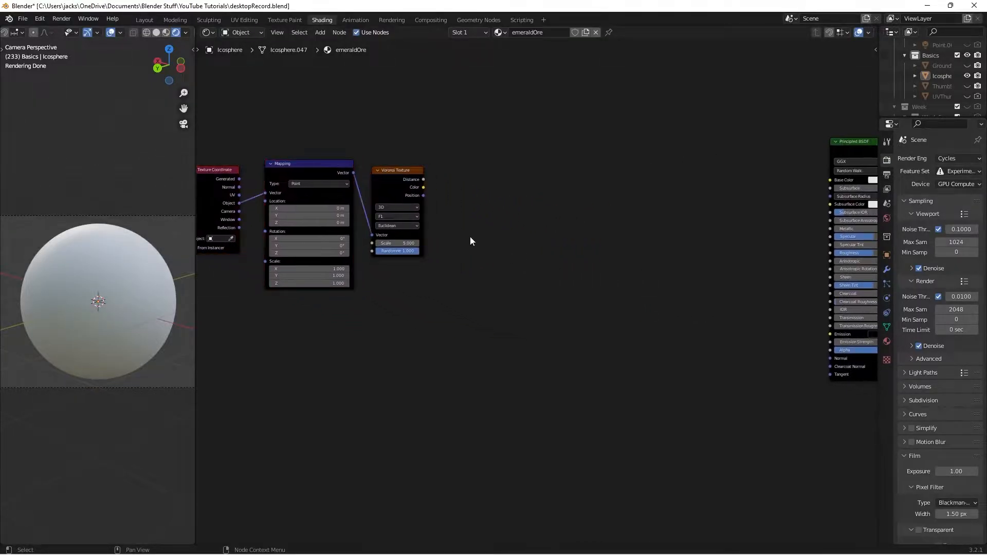
{"action": "left_click_drag", "start_coordinate": [386, 180], "coordinate": [463, 441]}
{"action": "middle_click_drag", "start_coordinate": [566, 460], "coordinate": [544, 280]}
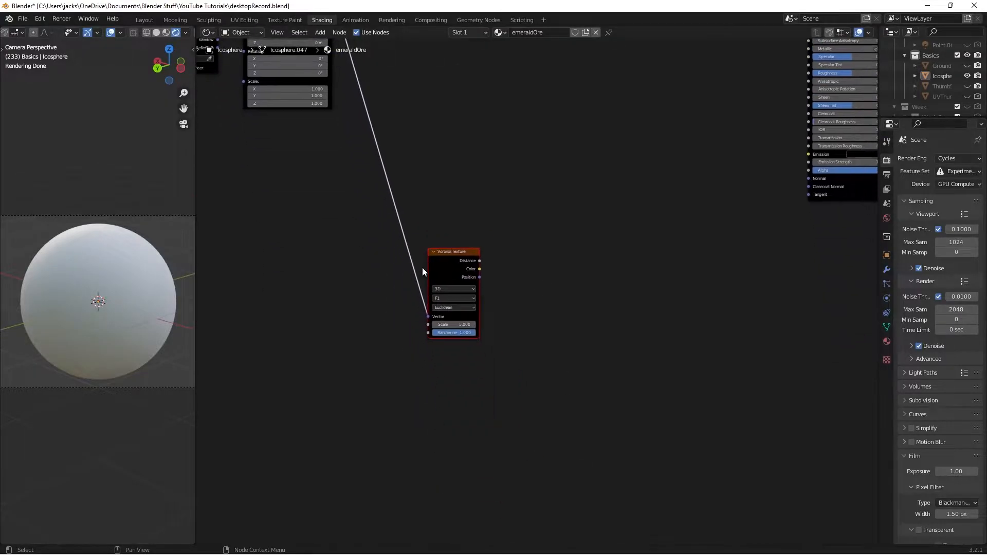
{"action": "left_click_drag", "start_coordinate": [422, 271], "coordinate": [453, 340]}
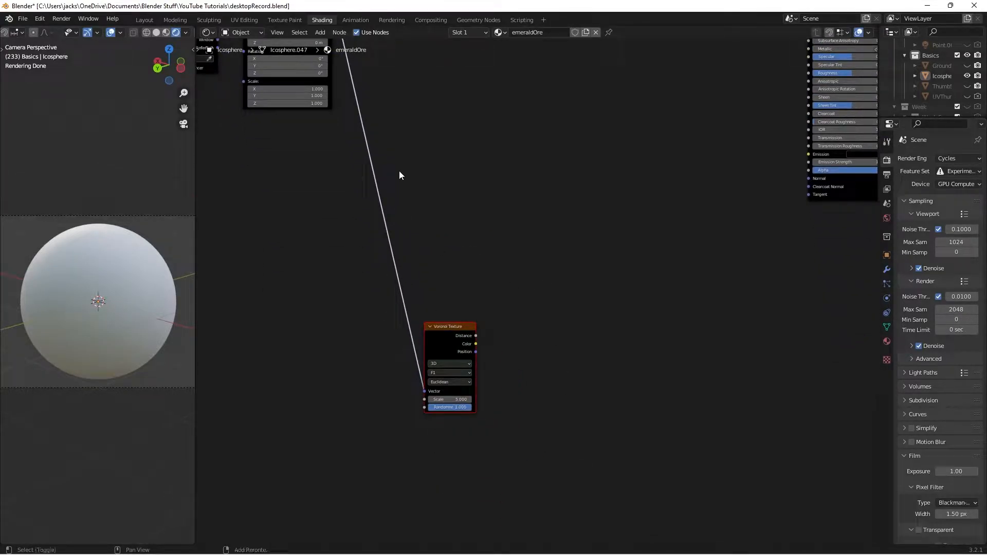
Step: Insert a reroute point on the Mapping-to-Voronoi link and place it below the Mapping node, ahead of the Voronoi Texture
{"action": "right_click_drag", "start_coordinate": [398, 171], "coordinate": [344, 197], "text": "shift"}
{"action": "key", "text": "g"}
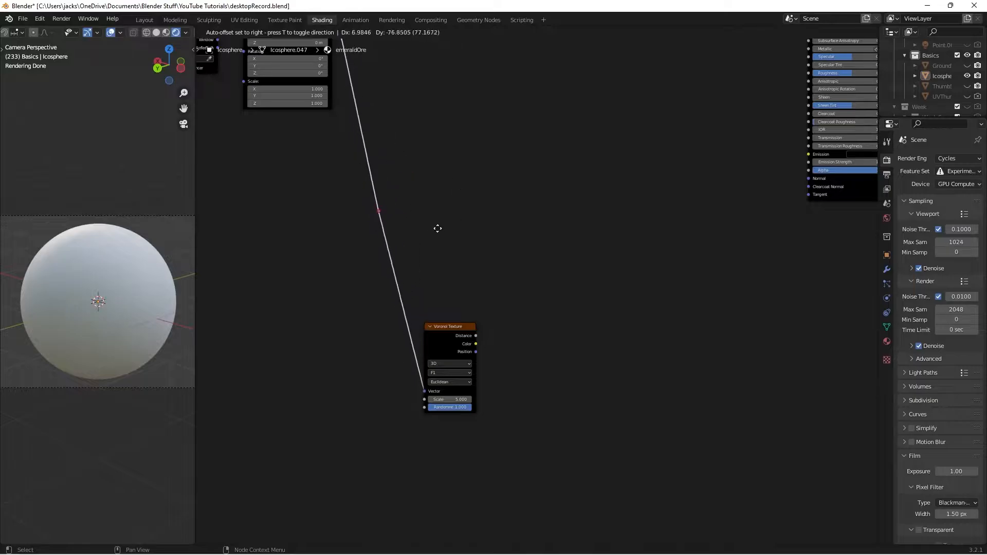
{"action": "left_click", "coordinate": [349, 318]}
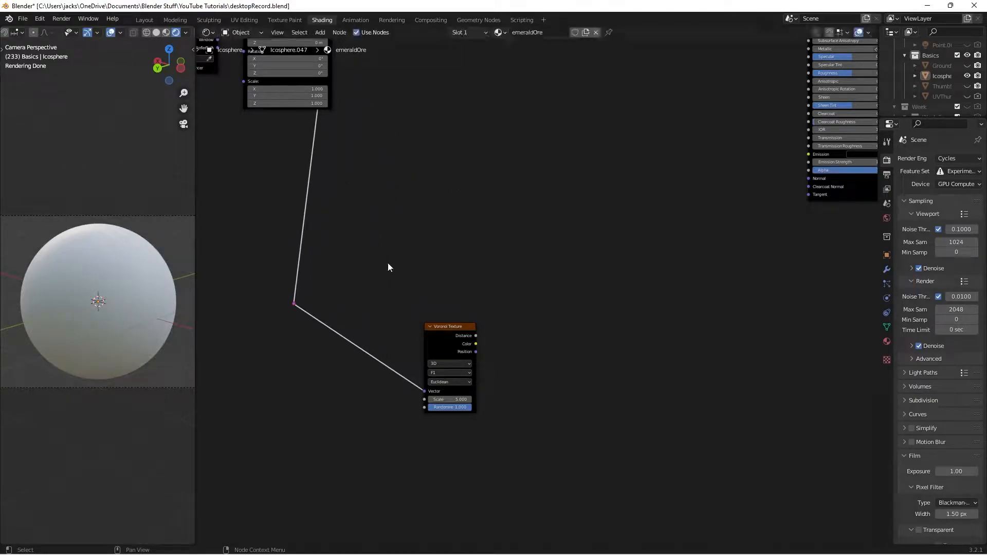
{"action": "left_click", "coordinate": [387, 263]}
Step: Preview the Voronoi Texture's Distance output on the sphere
{"action": "scroll", "coordinate": [517, 340], "scroll_direction": "up", "scroll_amount": 3}
{"action": "middle_click_drag", "start_coordinate": [517, 340], "coordinate": [509, 276]}
{"action": "left_click", "coordinate": [416, 277], "text": "ctrl+shift"}
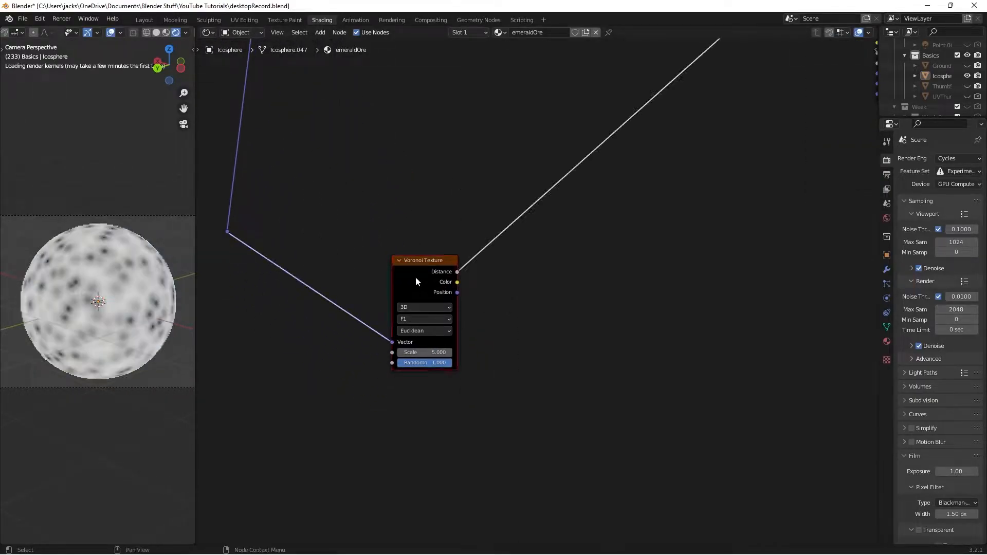
{"action": "scroll", "coordinate": [594, 292], "scroll_direction": "up", "scroll_amount": 1}
{"action": "scroll", "coordinate": [593, 296], "scroll_direction": "up", "scroll_amount": 1}
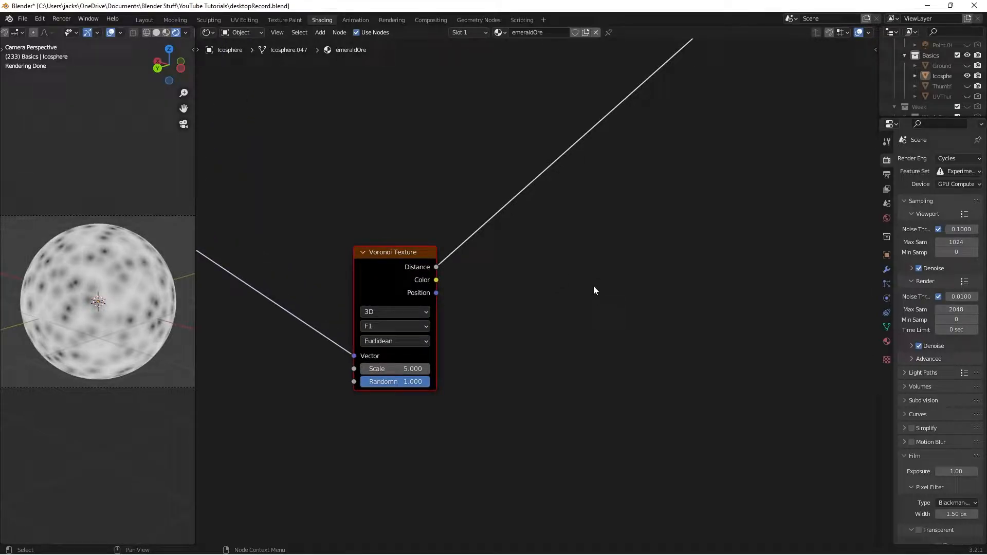
{"action": "middle_click_drag", "start_coordinate": [536, 361], "coordinate": [580, 306]}
{"action": "scroll", "coordinate": [580, 306], "scroll_direction": "down", "scroll_amount": 3}
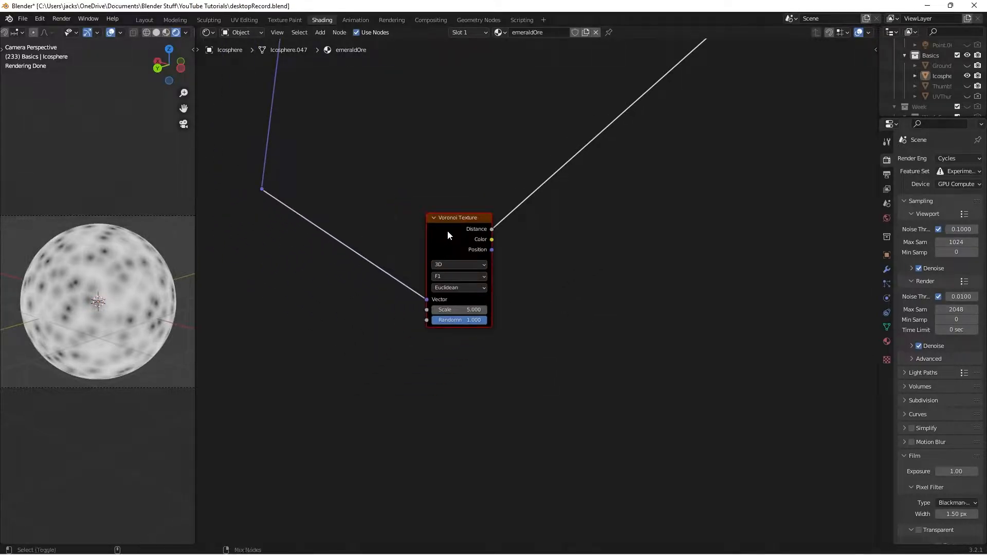
Step: Duplicate the Voronoi Texture with its vector link kept, place it below the original and set it to Distance to Edge
{"action": "key", "text": "ctrl+shift+d"}
{"action": "left_click", "coordinate": [444, 361]}
{"action": "scroll", "coordinate": [565, 383], "scroll_direction": "up", "scroll_amount": 2}
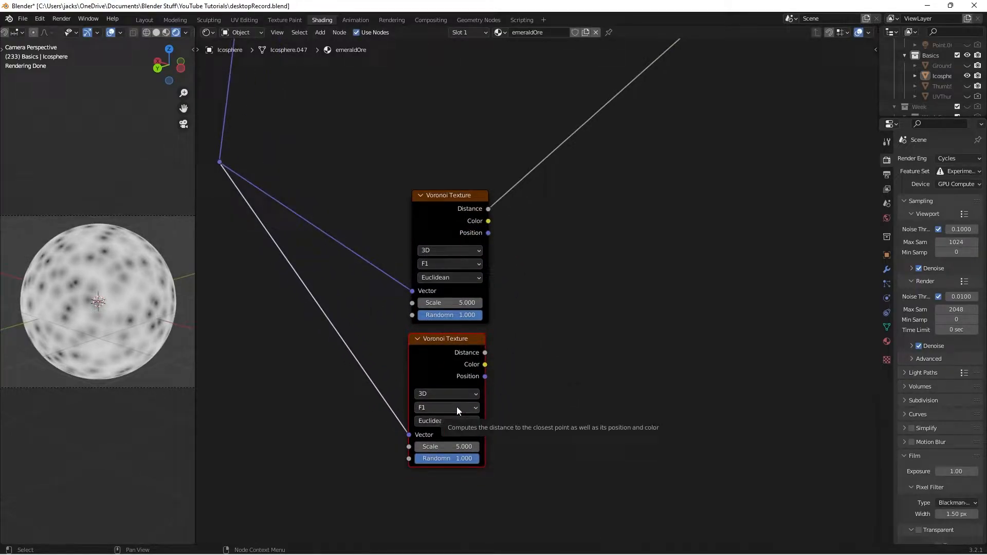
{"action": "left_click", "coordinate": [456, 406]}
{"action": "left_click", "coordinate": [453, 456]}
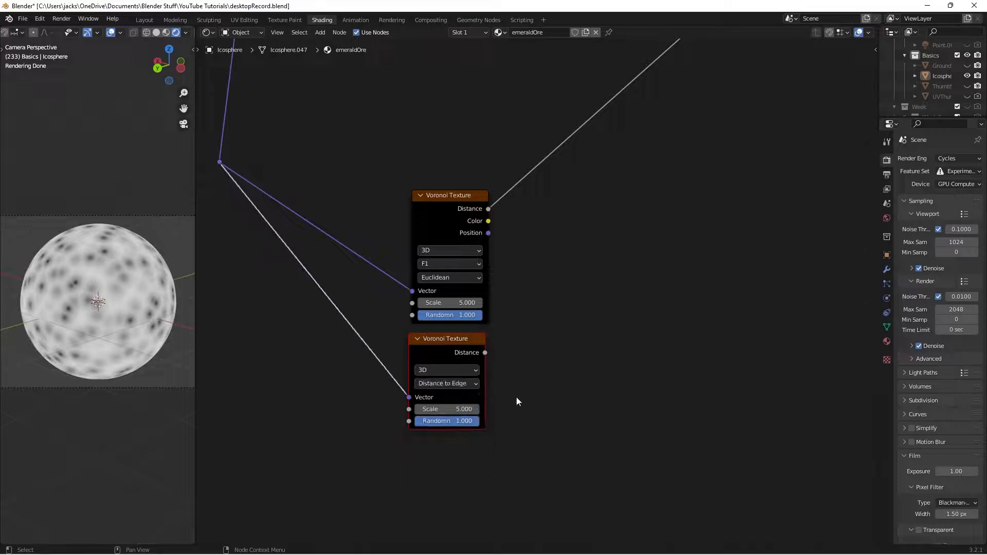
Step: Preview the F1 Voronoi's Color output and the Distance to Edge Voronoi on the sphere, and save the file
{"action": "left_click", "coordinate": [438, 204], "text": "ctrl+shift"}
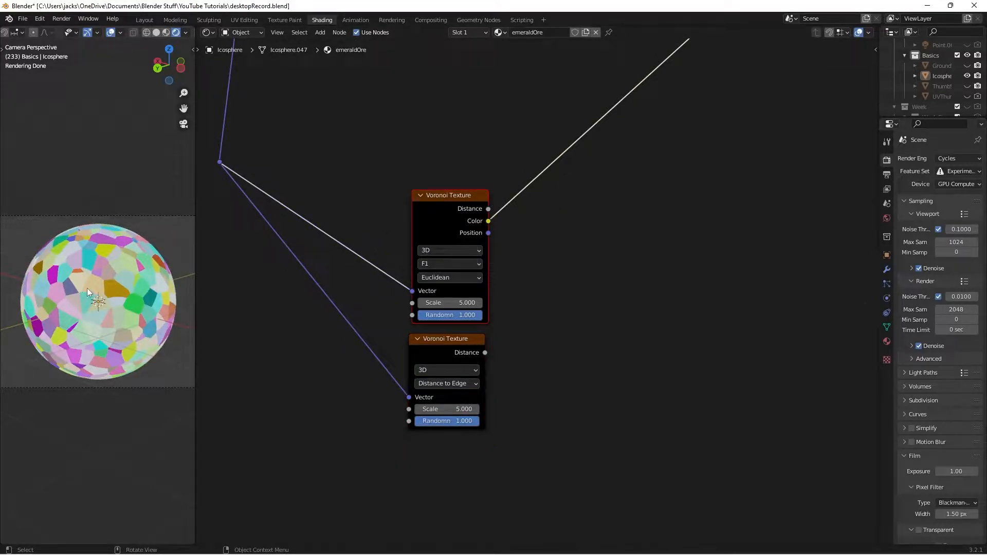
{"action": "left_click", "coordinate": [454, 348], "text": "ctrl+shift"}
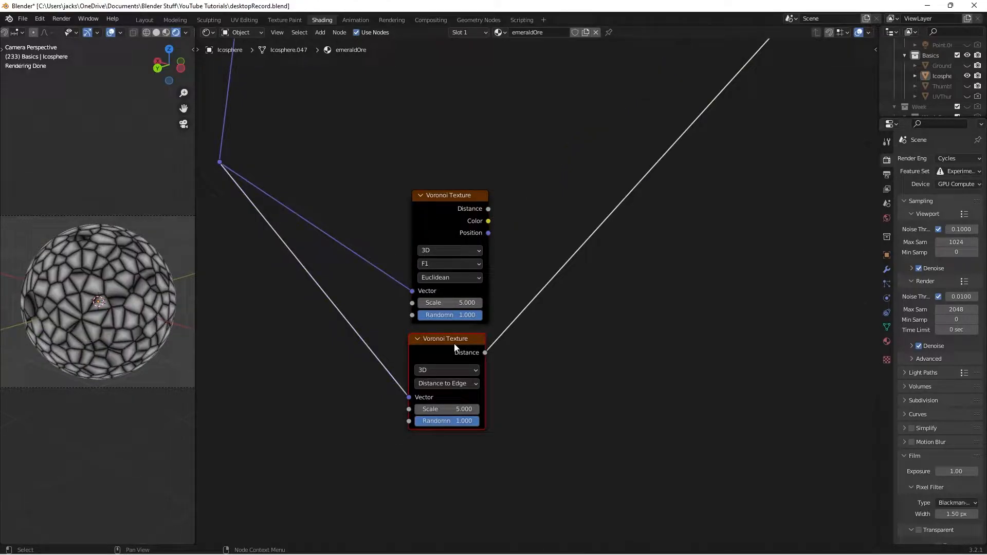
{"action": "key", "text": "ctrl+s"}
{"action": "left_click", "coordinate": [528, 254]}
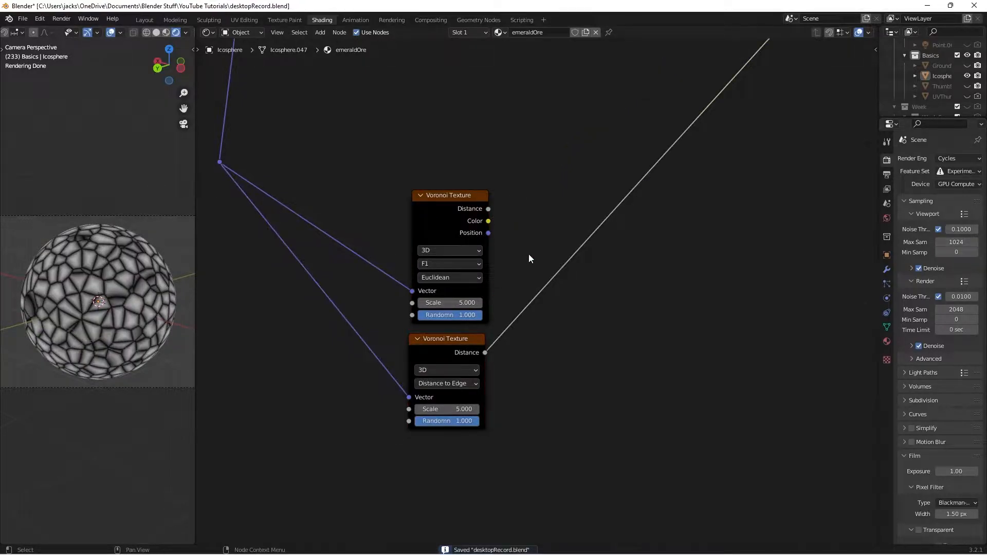
Step: Add a Value node and place it ahead of the two Voronoi Texture nodes
{"action": "middle_click_drag", "start_coordinate": [528, 236], "coordinate": [569, 227]}
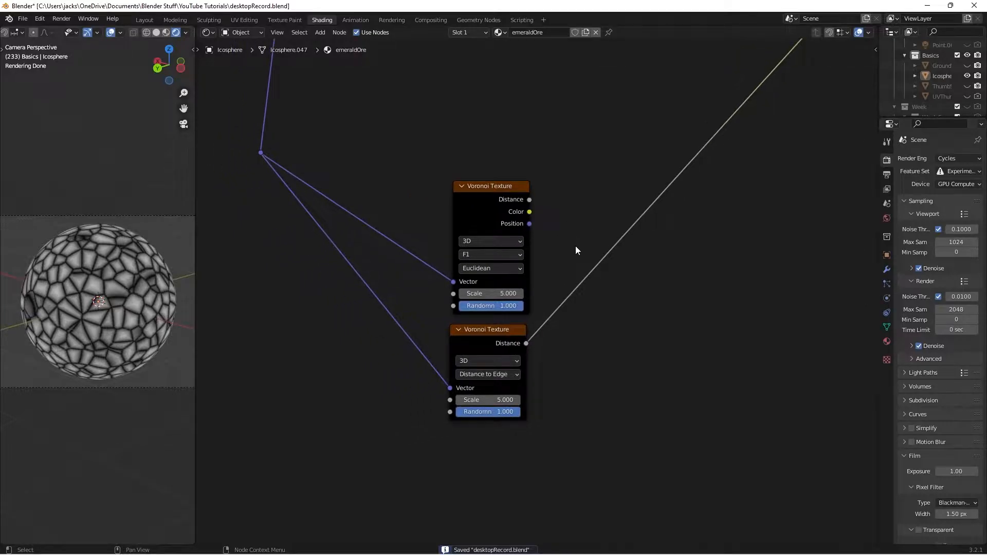
{"action": "key", "text": "shift+a"}
{"action": "type", "text": "val"}
{"action": "key", "text": "Return"}
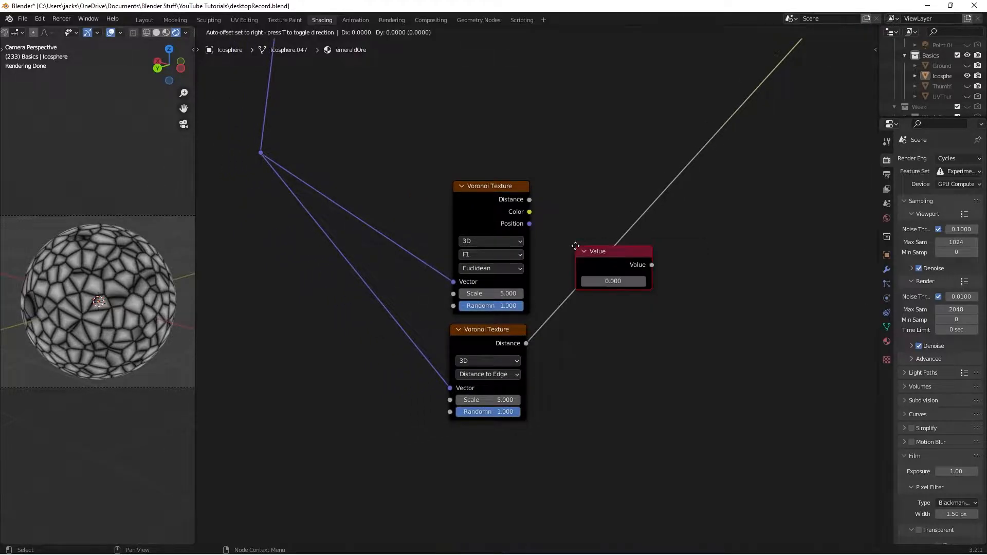
{"action": "left_click", "coordinate": [326, 308]}
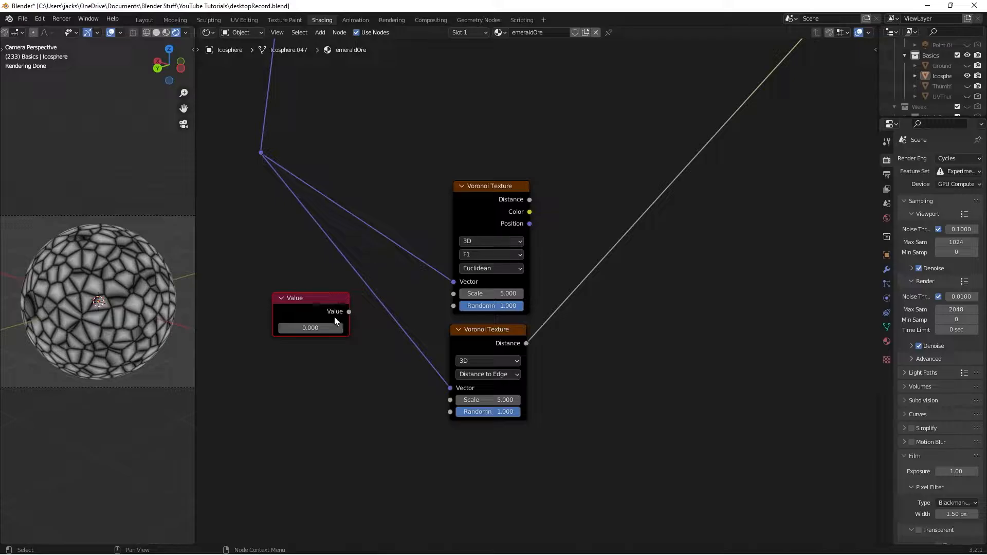
Step: Set the Value node to 5, connect it to the Scale inputs of both Voronoi Textures, and save the file
{"action": "double_click", "coordinate": [322, 327]}
{"action": "type", "text": "5"}
{"action": "key", "text": "Return"}
{"action": "left_click_drag", "start_coordinate": [349, 311], "coordinate": [451, 400]}
{"action": "key", "text": "ctrl+s"}
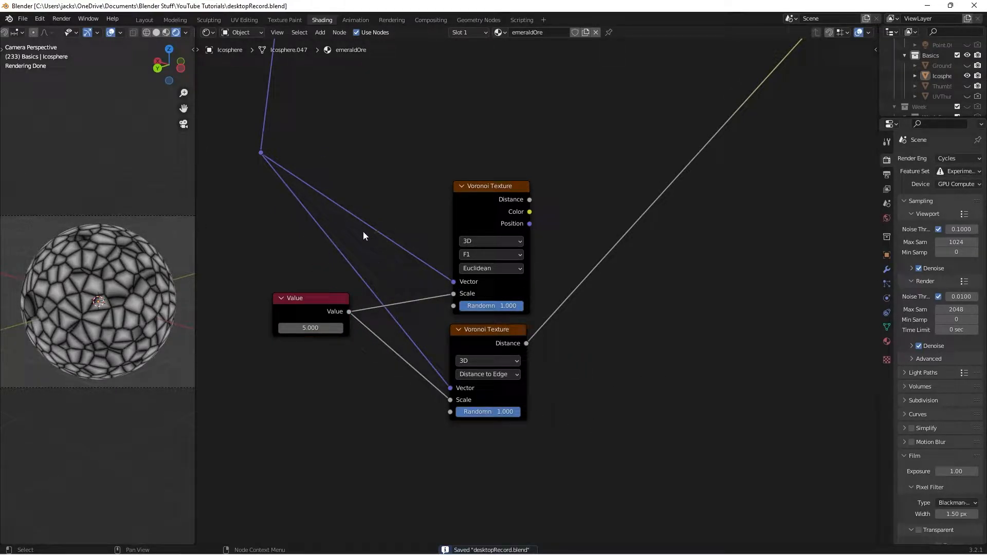
Step: Merge the two vector links through a reroute just before the Voronoi nodes, move the Value node closer to them, and save
{"action": "right_click_drag", "start_coordinate": [386, 195], "coordinate": [318, 255], "text": "shift"}
{"action": "key", "text": "g"}
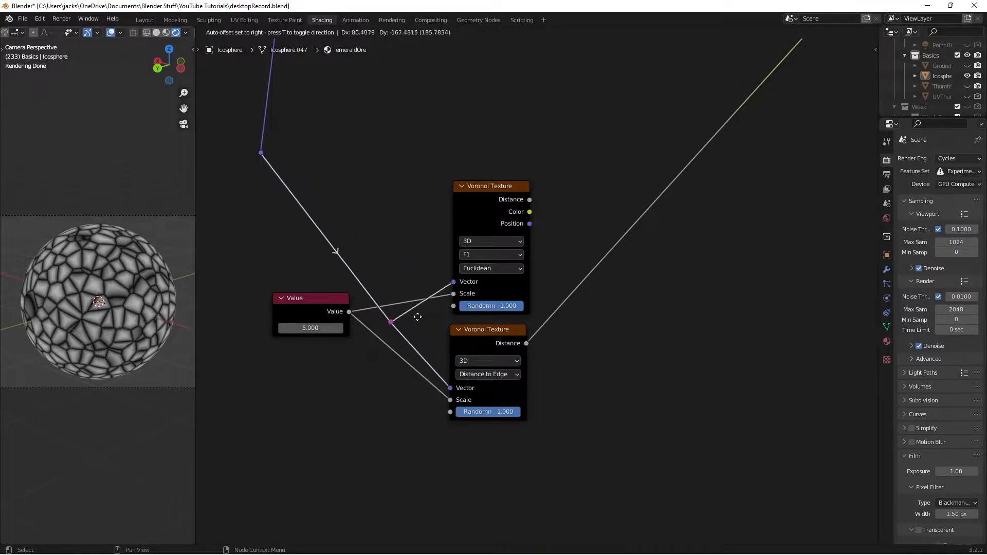
{"action": "left_click", "coordinate": [430, 324]}
{"action": "left_click", "coordinate": [403, 266]}
{"action": "scroll", "coordinate": [325, 188], "scroll_direction": "down", "scroll_amount": 1}
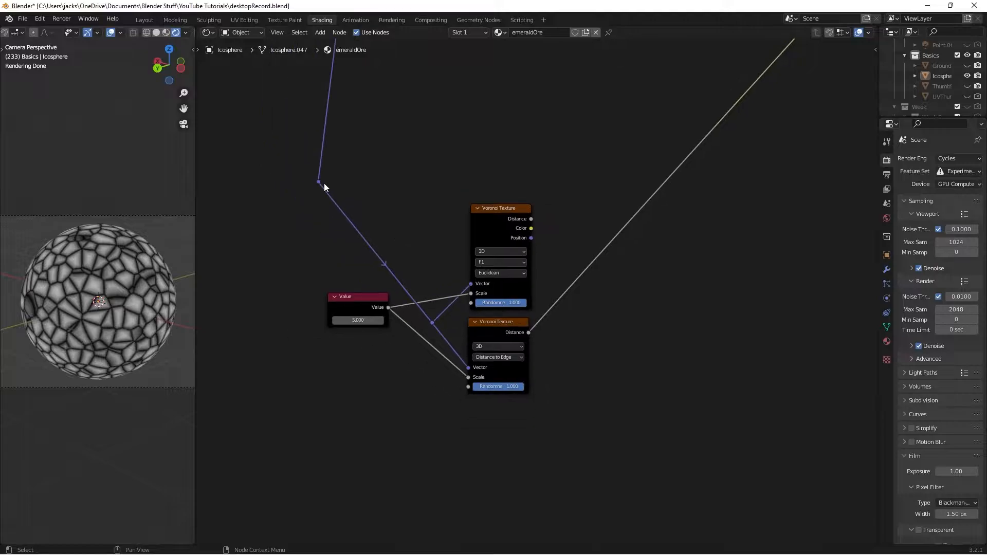
{"action": "left_click_drag", "start_coordinate": [366, 298], "coordinate": [399, 308]}
{"action": "left_click", "coordinate": [649, 252]}
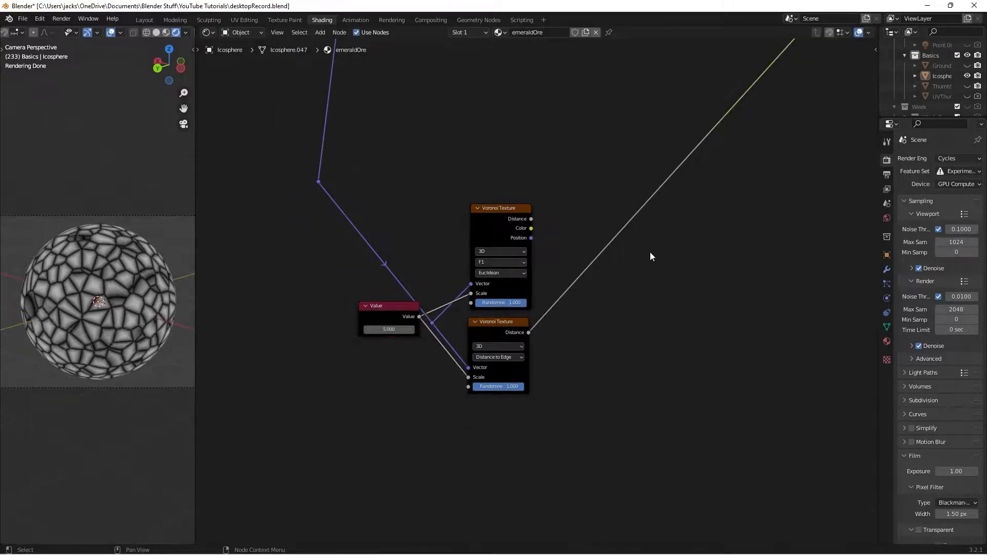
{"action": "middle_click_drag", "start_coordinate": [650, 252], "coordinate": [572, 284]}
{"action": "scroll", "coordinate": [572, 284], "scroll_direction": "up", "scroll_amount": 3}
{"action": "key", "text": "ctrl+s"}
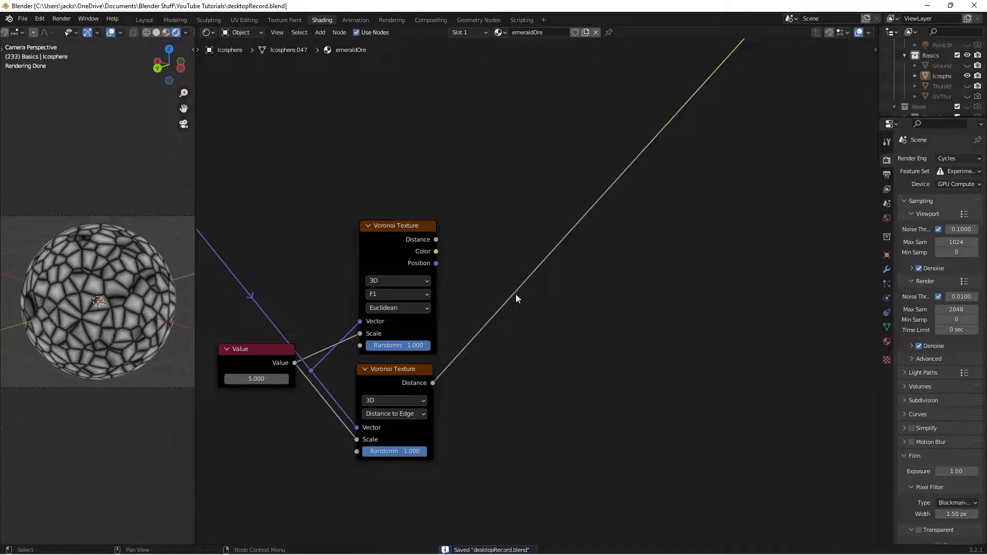
Step: Add a MixRGB node beyond the two Voronoi Textures, leaving room between them
{"action": "key", "text": "shift+a"}
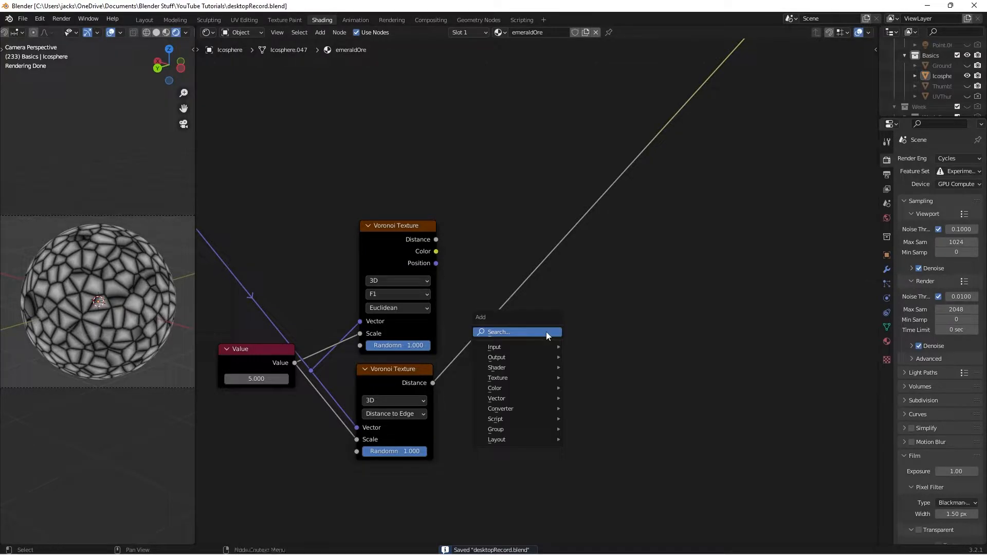
{"action": "left_click", "coordinate": [546, 332]}
{"action": "type", "text": "mix"}
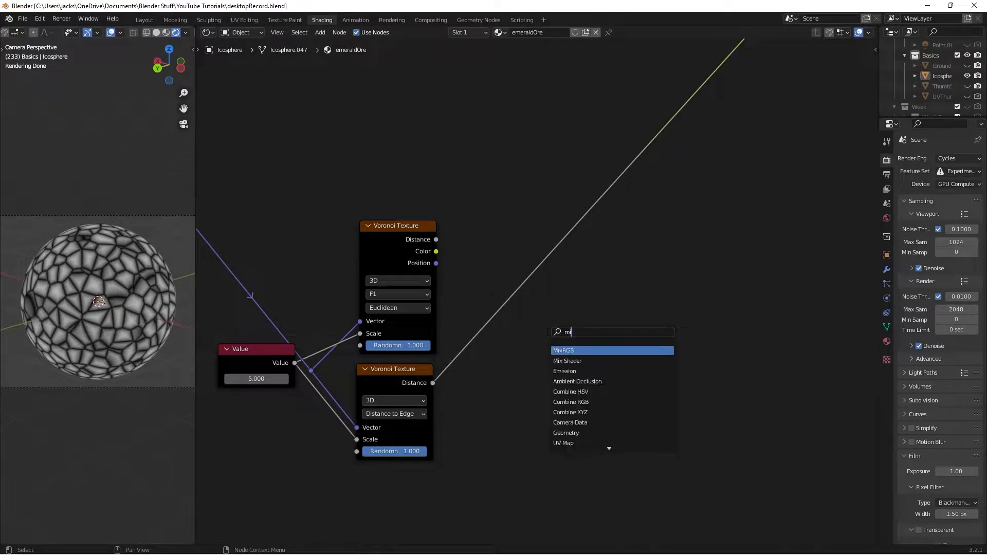
{"action": "key", "text": "Return"}
{"action": "left_click", "coordinate": [592, 295]}
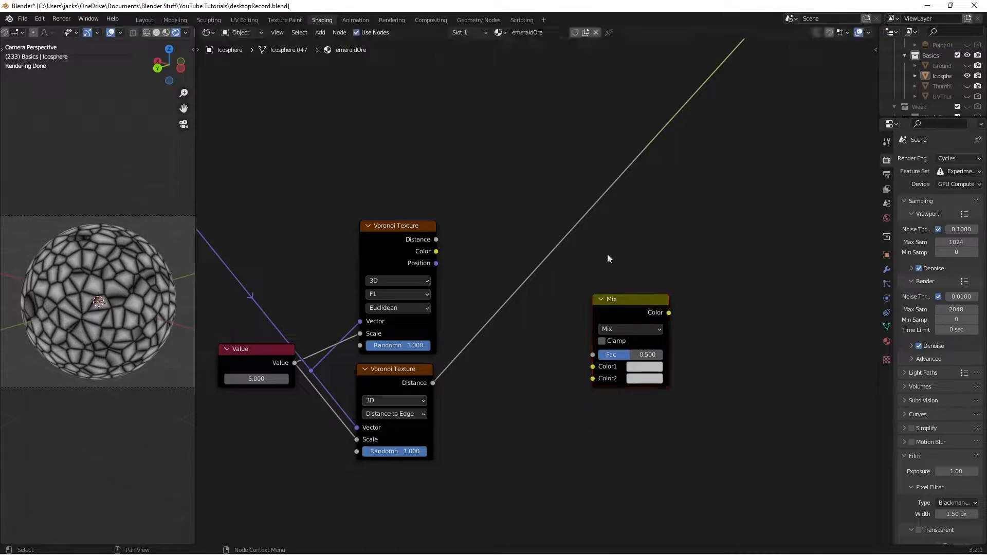
Step: Add a Math node set to Add and place it beside the F1 Voronoi Texture
{"action": "key", "text": "shift+a"}
{"action": "left_click", "coordinate": [608, 256]}
{"action": "type", "text": "add"}
{"action": "key", "text": "Return"}
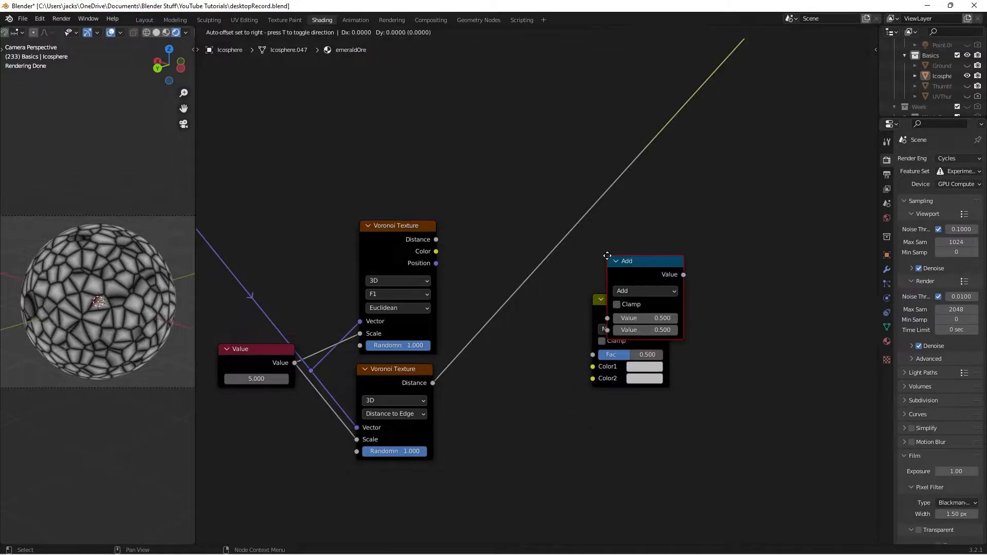
{"action": "left_click", "coordinate": [459, 179]}
{"action": "left_click_drag", "start_coordinate": [507, 210], "coordinate": [502, 246]}
Step: Cut the Distance to Edge Voronoi's preview link and place a duplicate of the Math node beside that Voronoi
{"action": "right_click_drag", "start_coordinate": [441, 313], "coordinate": [468, 351], "text": "ctrl"}
{"action": "right_click_drag", "start_coordinate": [575, 234], "coordinate": [596, 183], "text": "ctrl"}
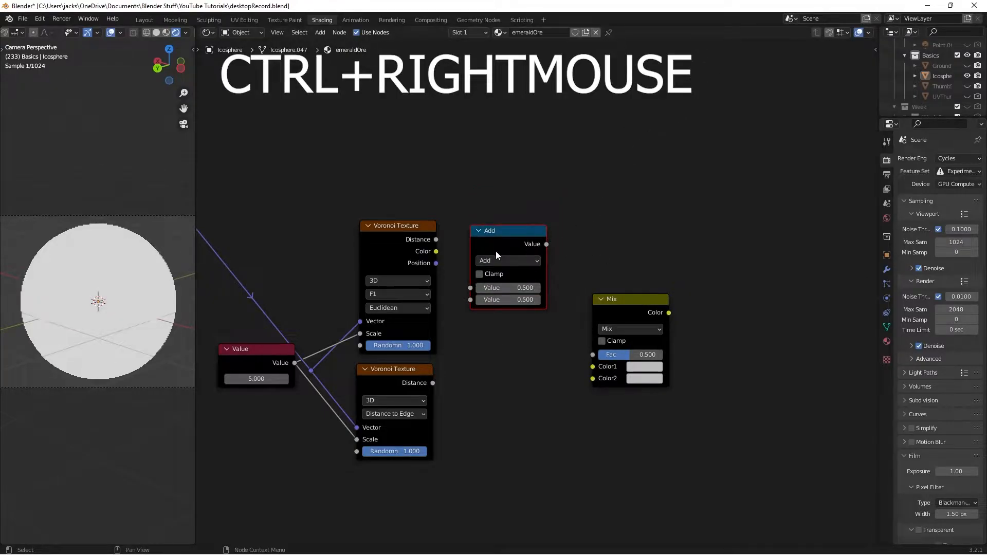
{"action": "left_click_drag", "start_coordinate": [498, 238], "coordinate": [503, 240]}
{"action": "key", "text": "shift+d"}
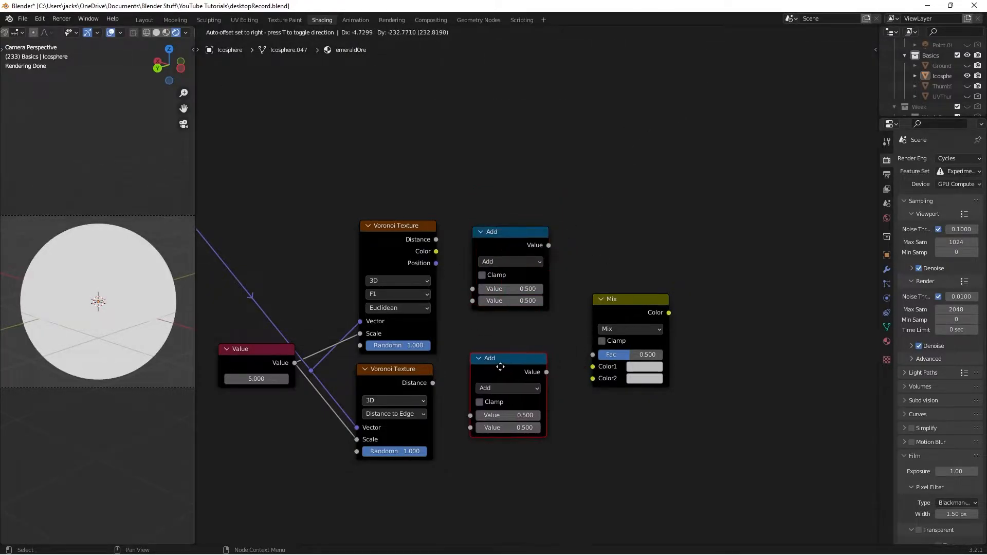
{"action": "left_click", "coordinate": [500, 366]}
Step: Change the upper Math node's operation to Greater Than and set its threshold to 0
{"action": "scroll", "coordinate": [499, 323], "scroll_direction": "up", "scroll_amount": 1}
{"action": "left_click", "coordinate": [492, 256]}
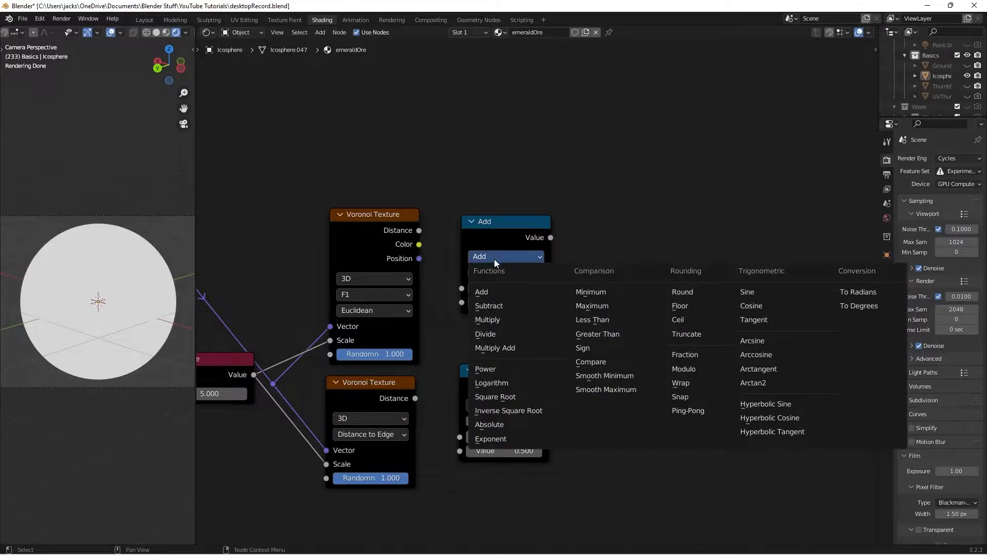
{"action": "left_click", "coordinate": [587, 333]}
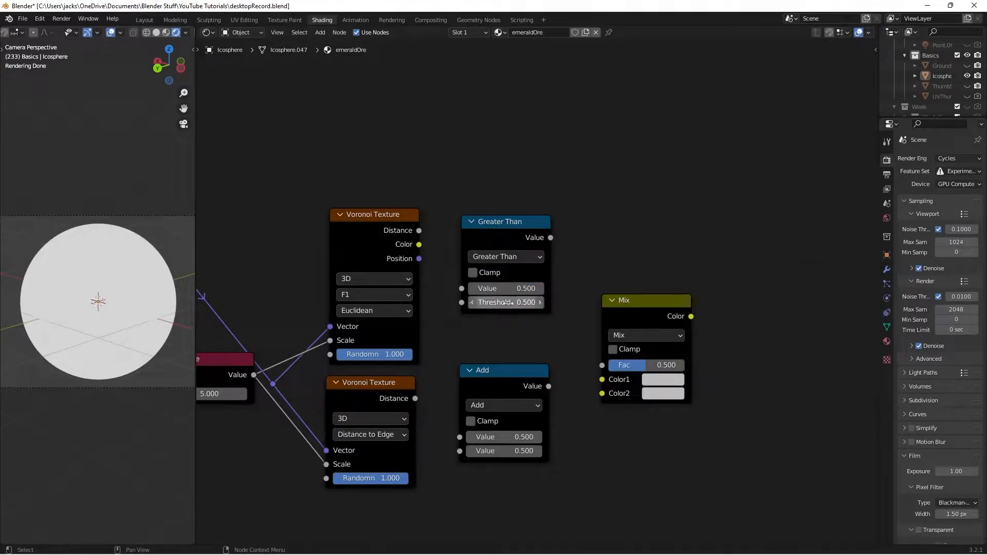
{"action": "left_click", "coordinate": [499, 290]}
{"action": "left_click", "coordinate": [429, 252]}
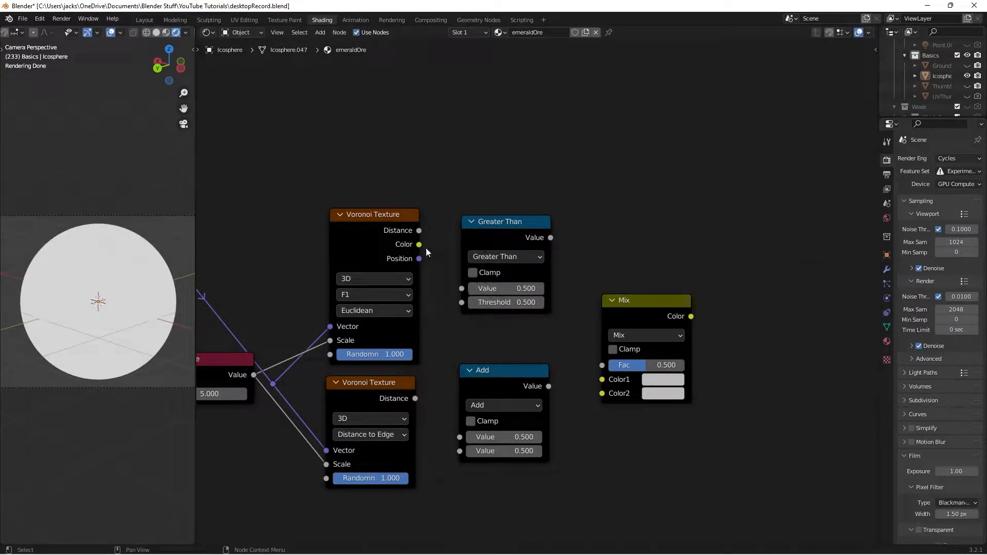
{"action": "left_click", "coordinate": [486, 301]}
{"action": "type", "text": "0"}
{"action": "key", "text": "Return"}
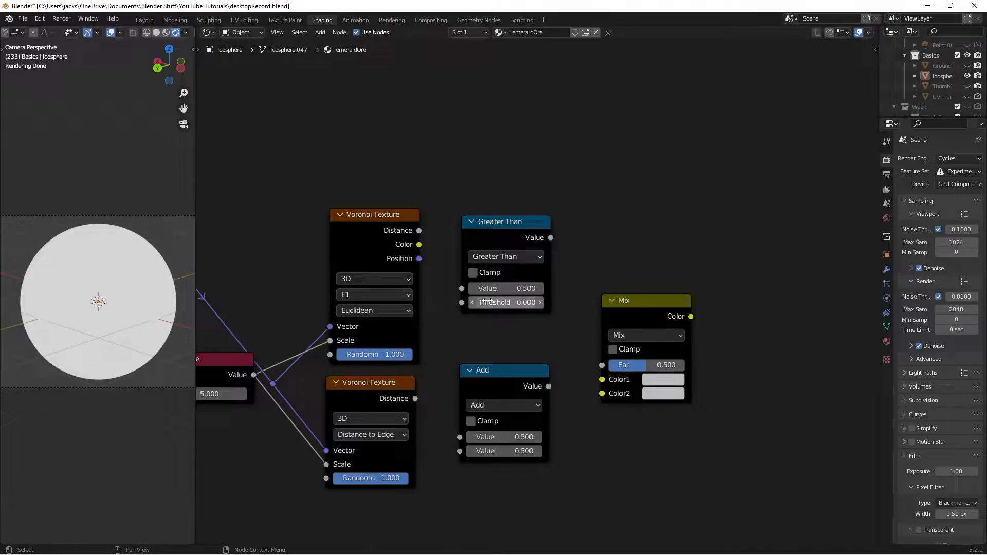
Step: Connect the F1 Voronoi's Color output to the upper Greater Than node's Value input and preview that node on the sphere
{"action": "left_click", "coordinate": [419, 246]}
{"action": "left_click_drag", "start_coordinate": [418, 246], "coordinate": [461, 289]}
{"action": "left_click", "coordinate": [483, 221], "text": "ctrl+shift"}
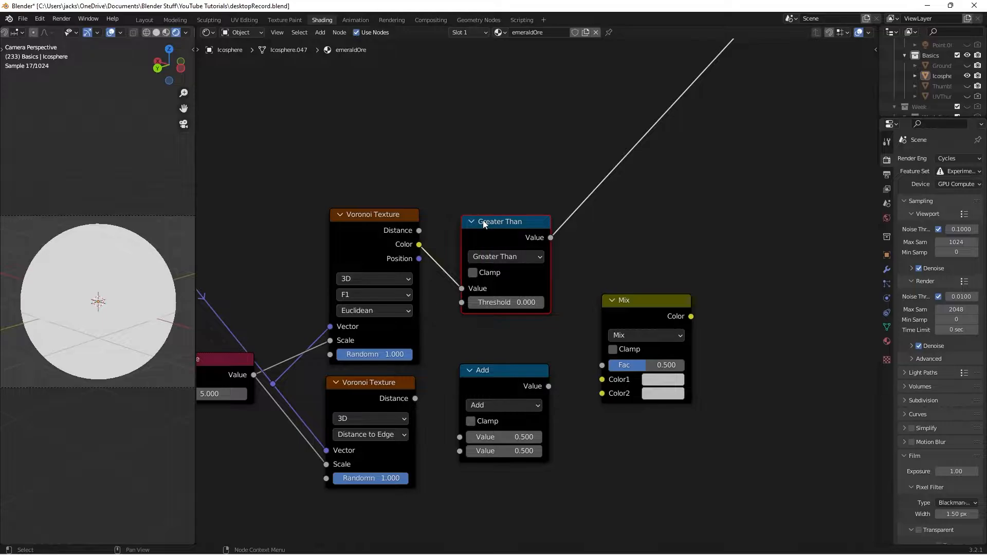
Step: Test the upper Greater Than node with a threshold of 0.5 and return it to 0
{"action": "double_click", "coordinate": [509, 303]}
{"action": "type", "text": ".5"}
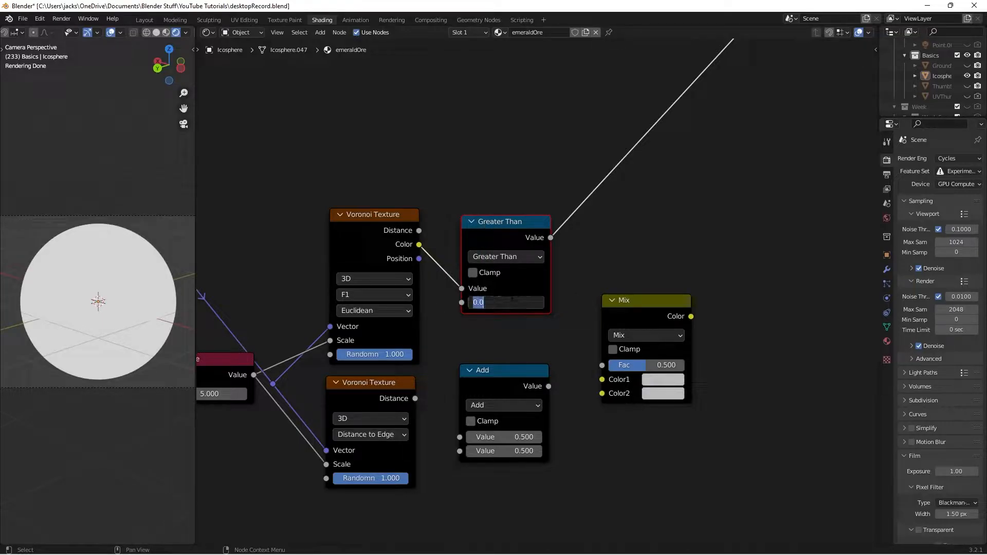
{"action": "key", "text": "Return"}
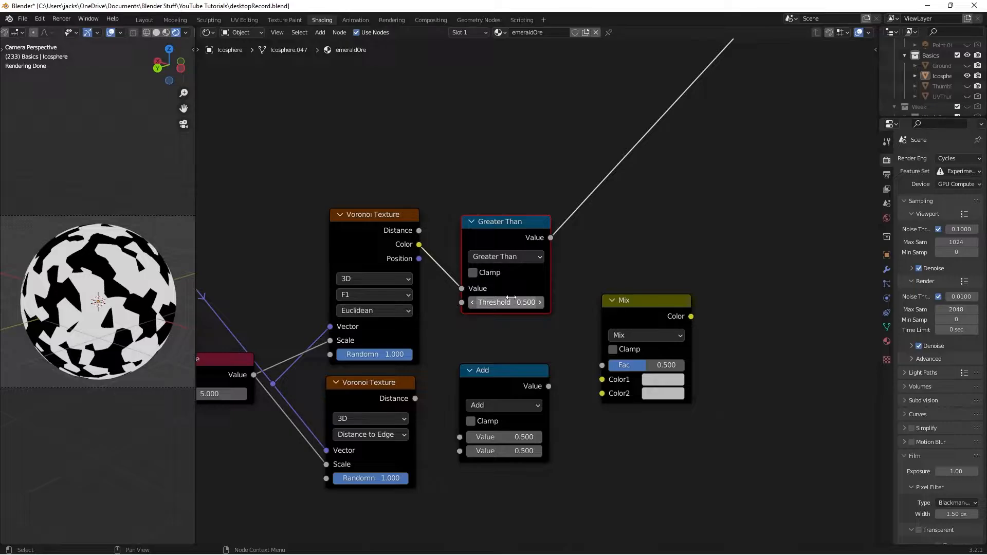
{"action": "double_click", "coordinate": [511, 301]}
{"action": "type", "text": "0"}
{"action": "key", "text": "Return"}
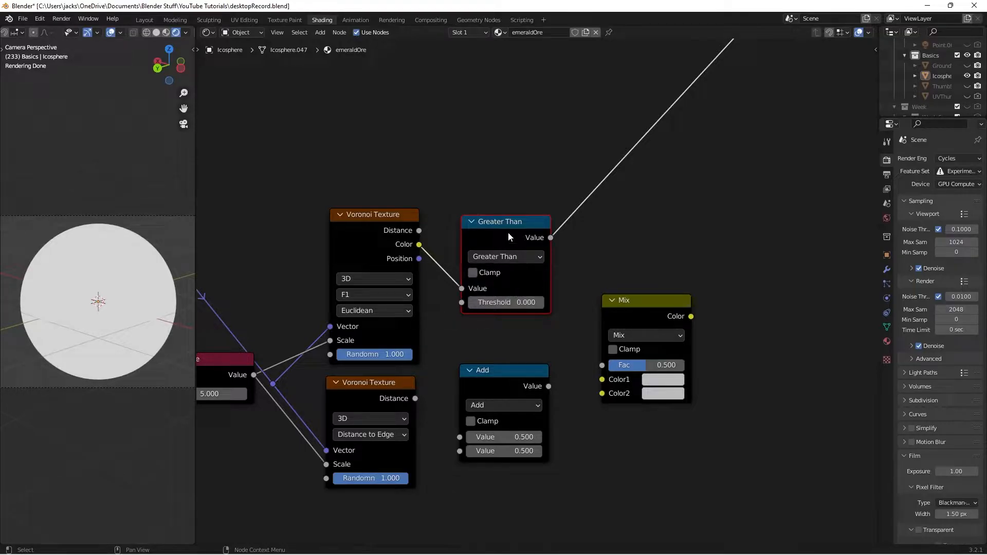
Step: Feed the Distance to Edge output into the lower Math node and set it to Greater Than with a threshold of 0.025
{"action": "left_click_drag", "start_coordinate": [507, 232], "coordinate": [498, 235]}
{"action": "left_click", "coordinate": [481, 194]}
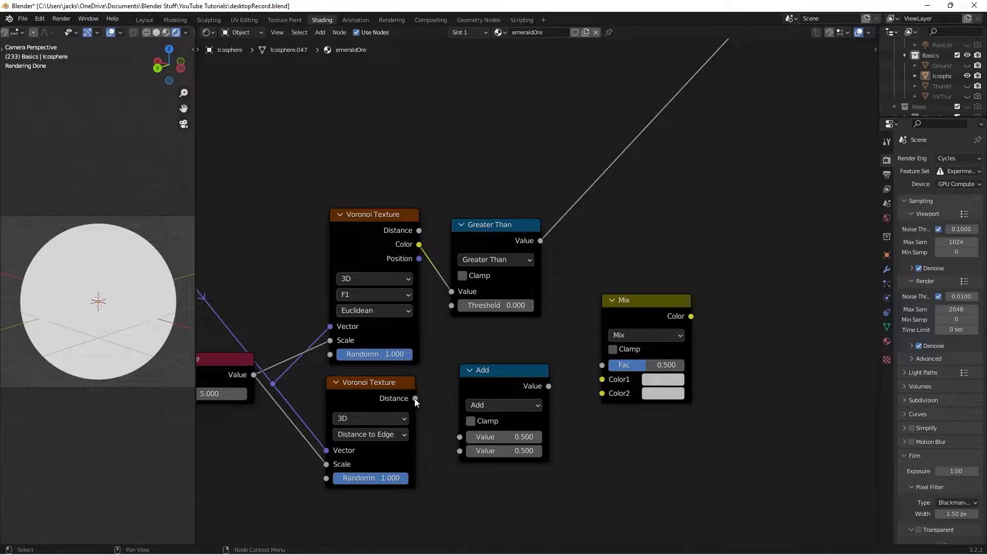
{"action": "left_click_drag", "start_coordinate": [414, 398], "coordinate": [463, 443]}
{"action": "left_click", "coordinate": [491, 404]}
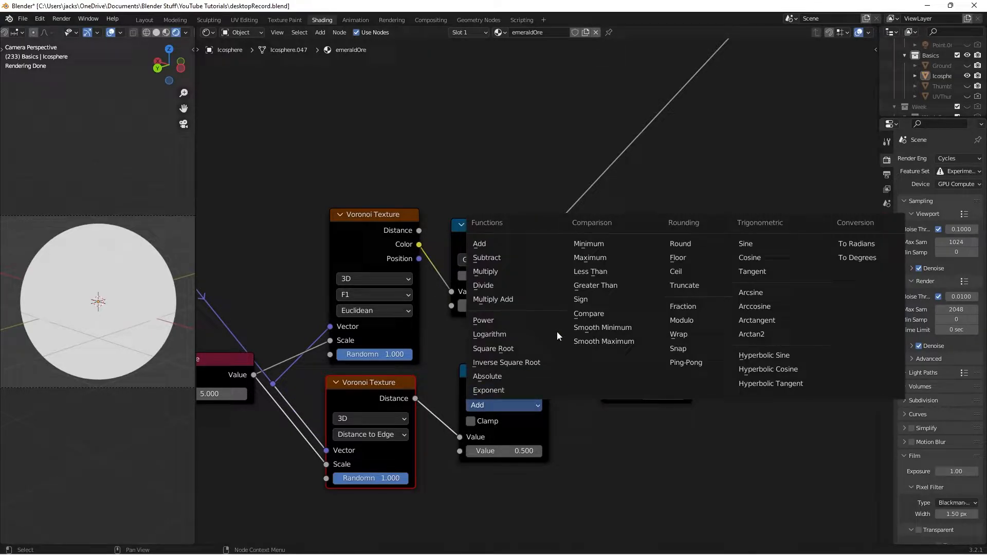
{"action": "left_click", "coordinate": [594, 286]}
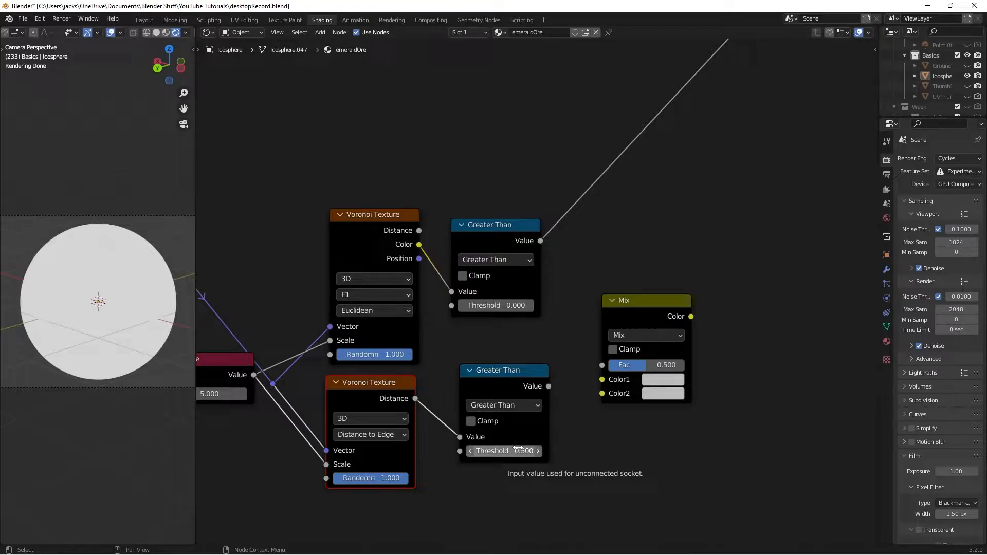
{"action": "left_click", "coordinate": [517, 450]}
{"action": "type", "text": "0.025"}
{"action": "key", "text": "Return"}
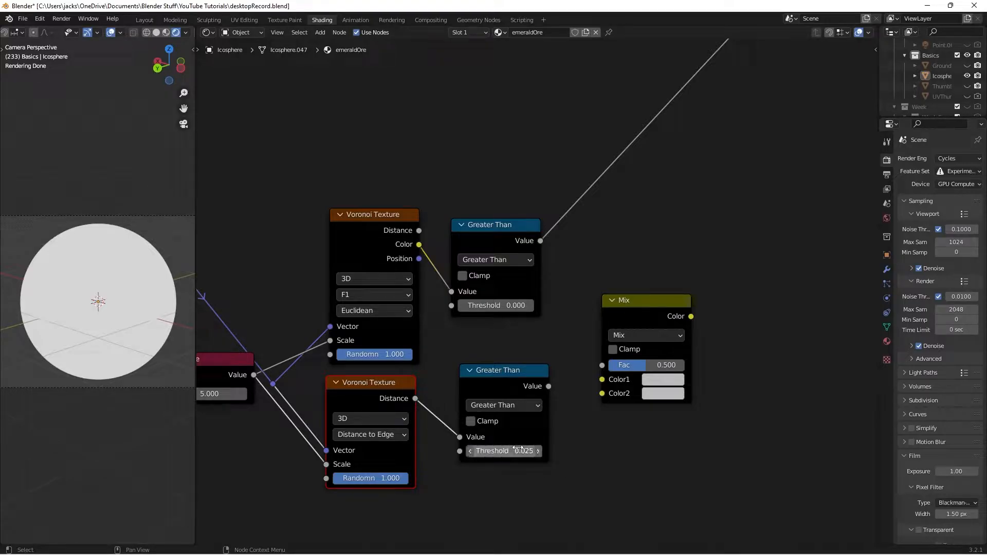
Step: Preview the lower Greater Than node on the sphere, compare it with the raw Distance to Edge Voronoi, and save the file
{"action": "left_click", "coordinate": [486, 386], "text": "ctrl+shift"}
{"action": "scroll", "coordinate": [87, 298], "scroll_direction": "up", "scroll_amount": 2}
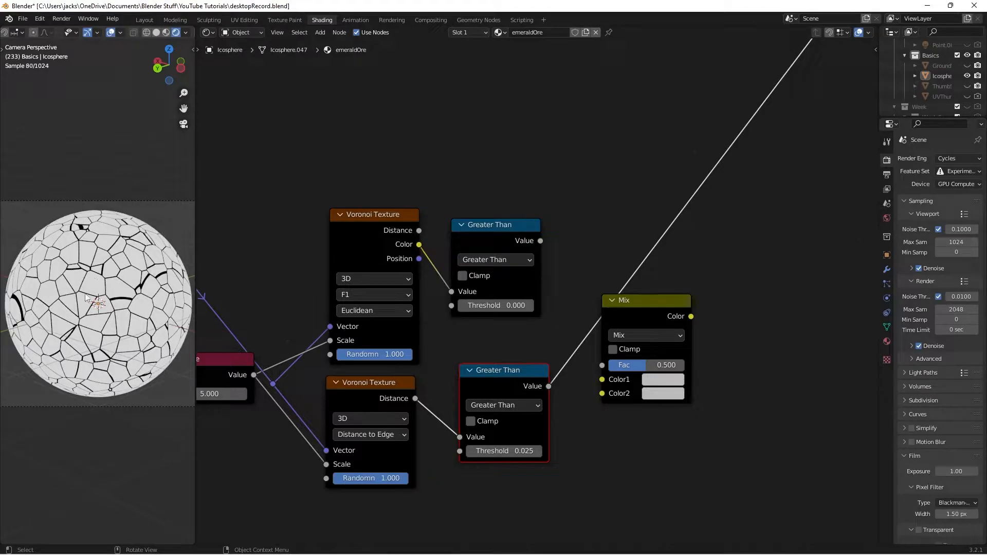
{"action": "left_click", "coordinate": [379, 397], "text": "ctrl+shift"}
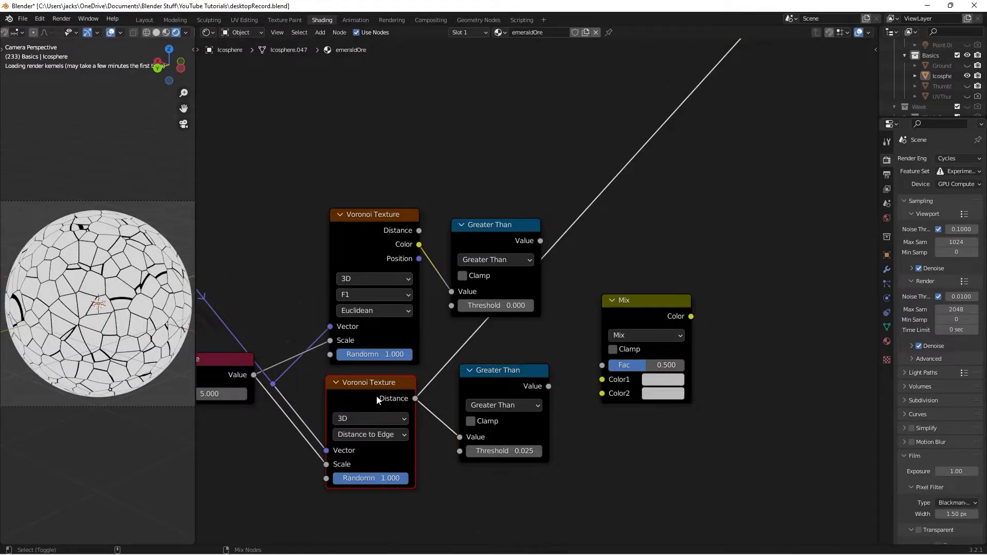
{"action": "left_click", "coordinate": [497, 374], "text": "ctrl+shift"}
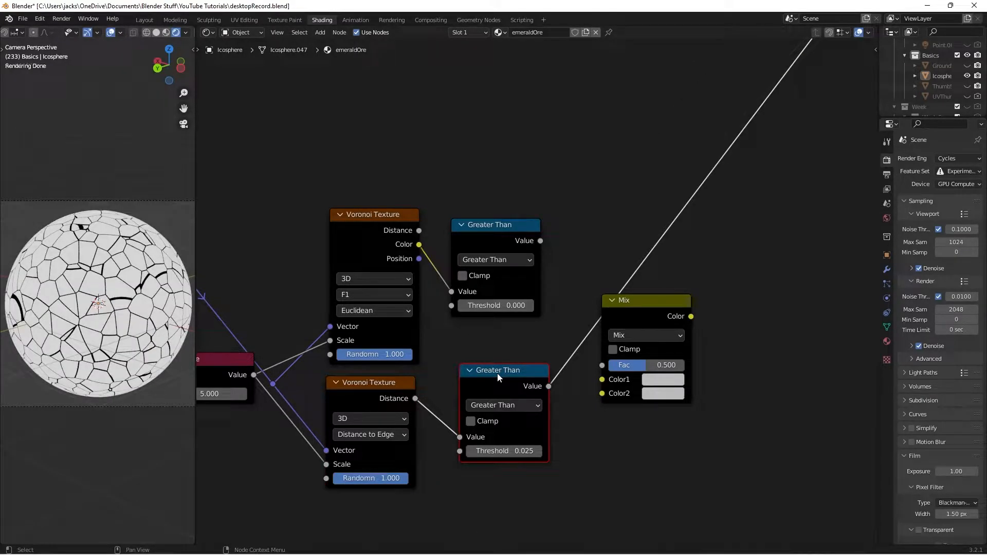
{"action": "key", "text": "ctrl+s"}
Step: Tidy the Greater Than and Mix node positions, connecting the upper Greater Than to Fac and the lower one to Color2
{"action": "left_click", "coordinate": [530, 357]}
{"action": "left_click_drag", "start_coordinate": [504, 384], "coordinate": [495, 388]}
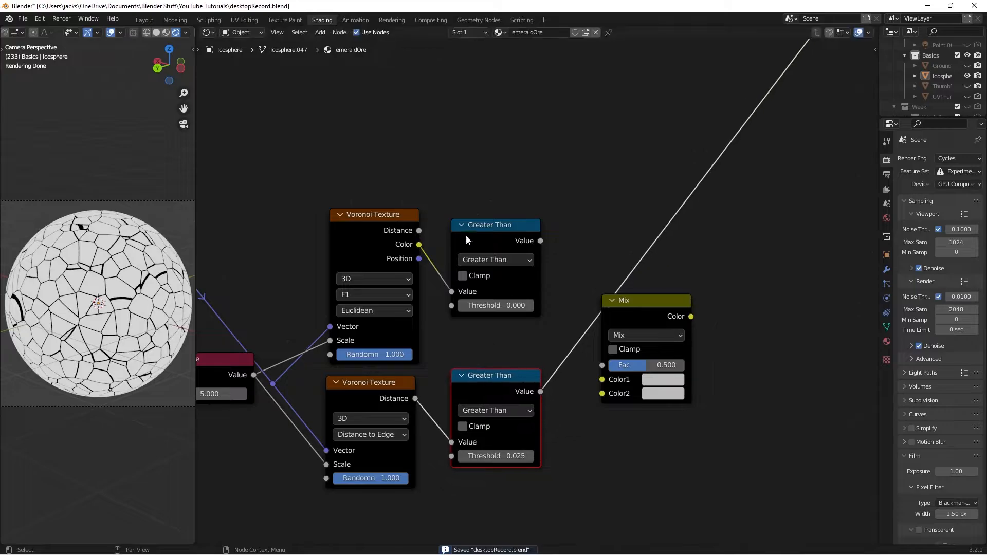
{"action": "left_click_drag", "start_coordinate": [466, 230], "coordinate": [460, 225]}
{"action": "left_click_drag", "start_coordinate": [609, 311], "coordinate": [645, 295]}
{"action": "left_click_drag", "start_coordinate": [530, 236], "coordinate": [642, 351]}
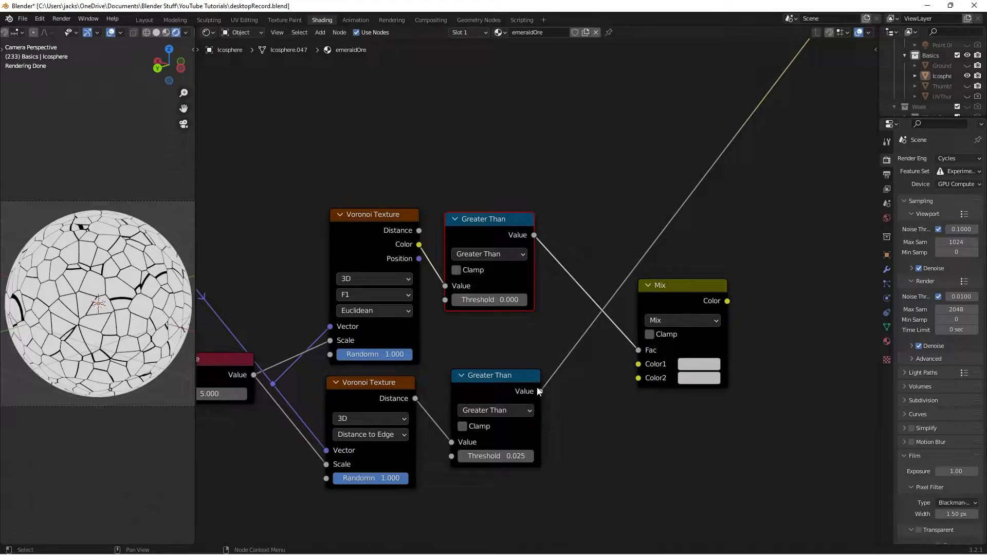
{"action": "left_click_drag", "start_coordinate": [539, 391], "coordinate": [637, 385]}
Step: Set the Mix node's Color1 to black
{"action": "left_click", "coordinate": [704, 362]}
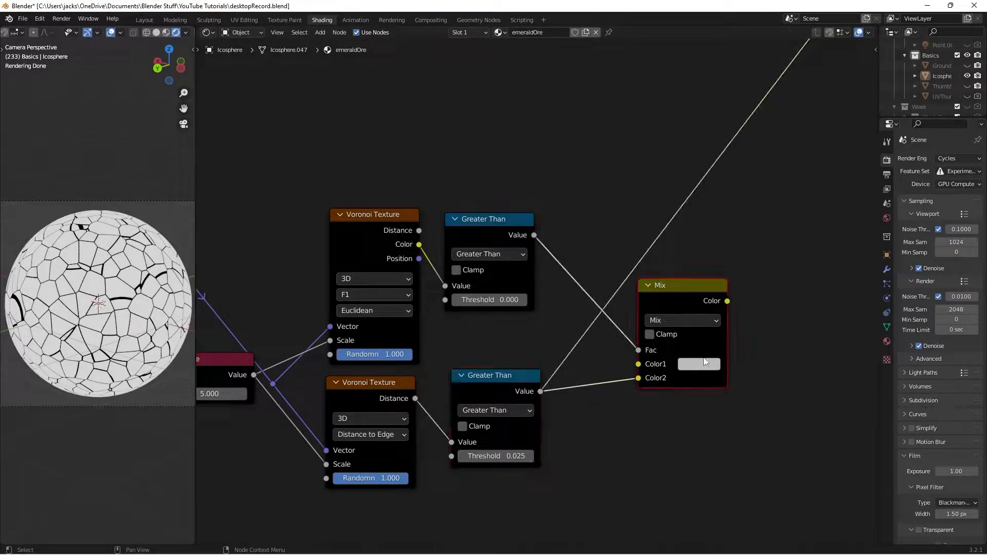
{"action": "left_click", "coordinate": [698, 364]}
{"action": "left_click_drag", "start_coordinate": [786, 205], "coordinate": [786, 269]}
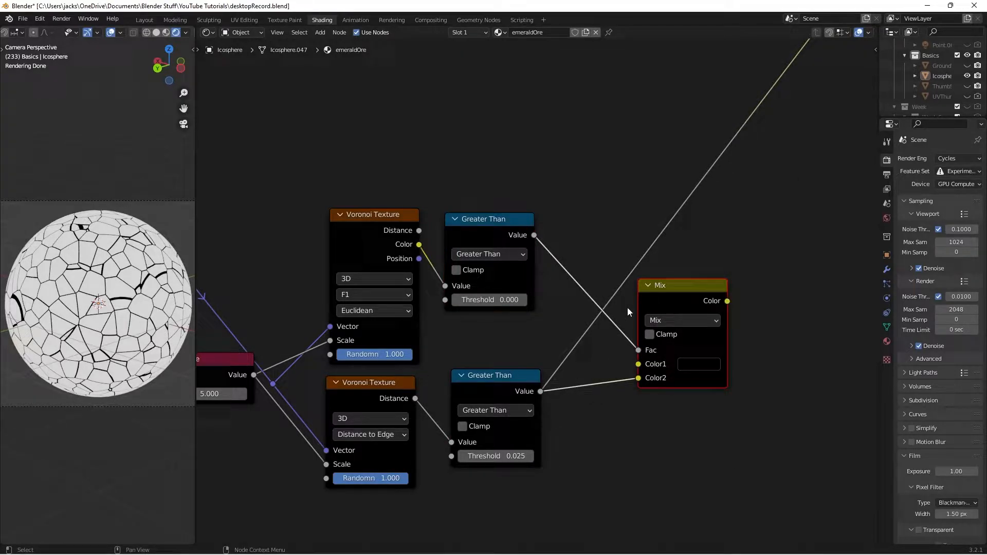
Step: Move the Mix node closer to the Greater Than nodes and preview its output against the lower Greater Than's
{"action": "left_click", "coordinate": [664, 295], "text": "ctrl+shift"}
{"action": "left_click_drag", "start_coordinate": [650, 294], "coordinate": [605, 285]}
{"action": "left_click", "coordinate": [507, 393], "text": "ctrl+shift"}
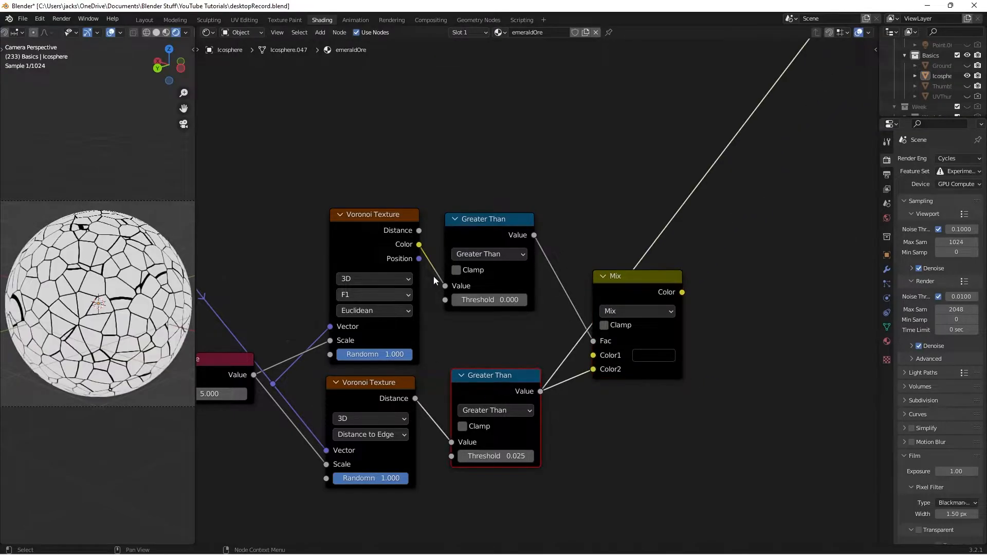
{"action": "left_click", "coordinate": [629, 289], "text": "ctrl+shift"}
{"action": "scroll", "coordinate": [576, 208], "scroll_direction": "down", "scroll_amount": 3}
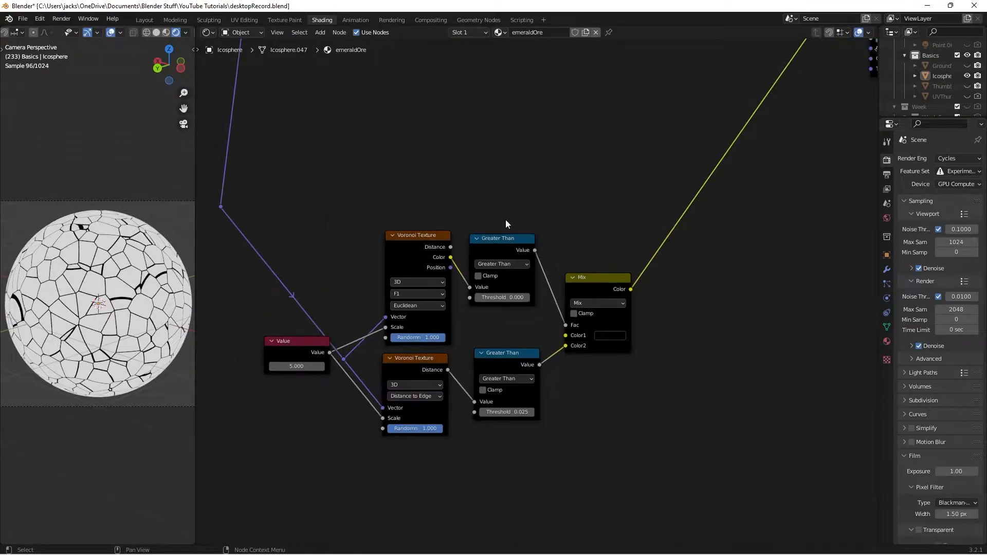
Step: Enclose the Value, Voronoi Texture, Greater Than and Mix nodes together in one frame
{"action": "left_click", "coordinate": [320, 352]}
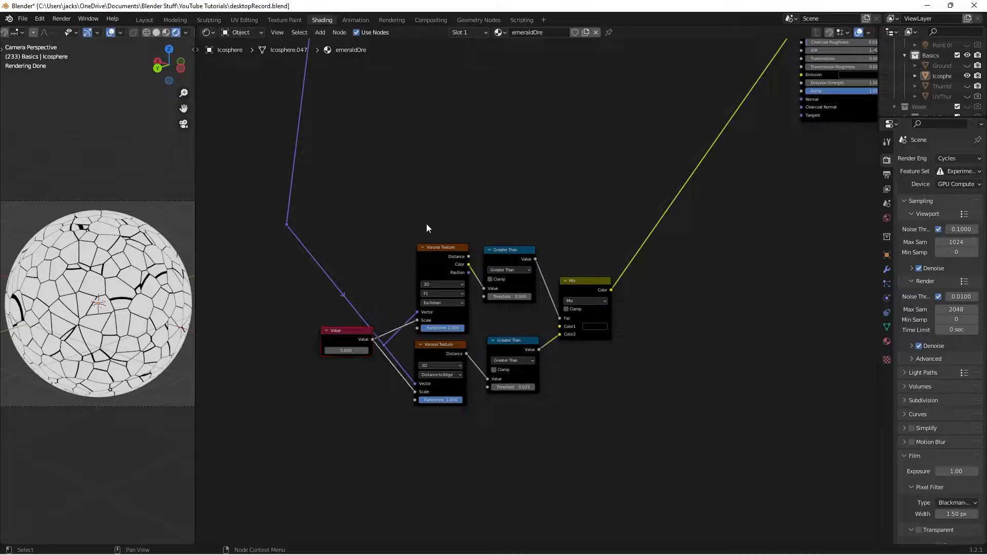
{"action": "left_click_drag", "start_coordinate": [325, 240], "coordinate": [616, 455]}
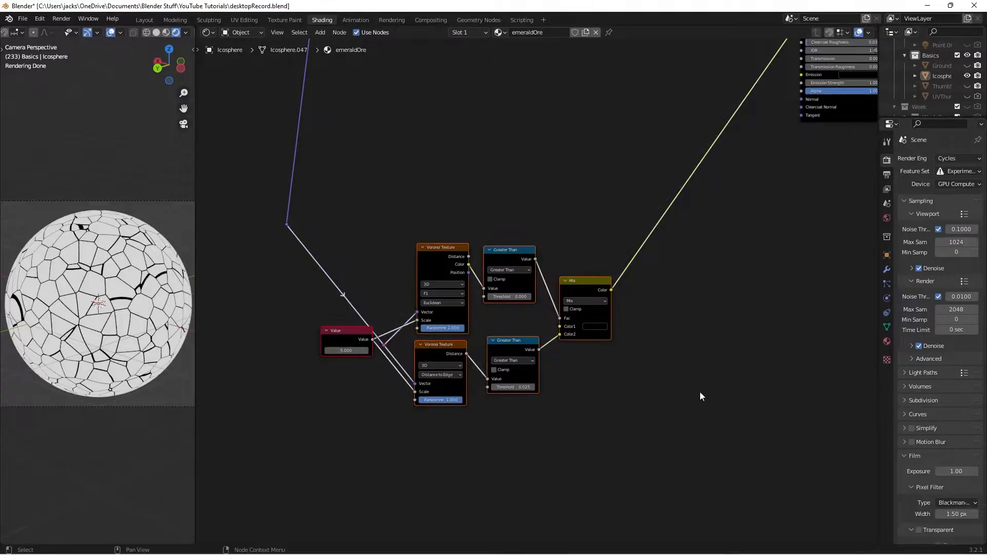
{"action": "key", "text": "ctrl+j"}
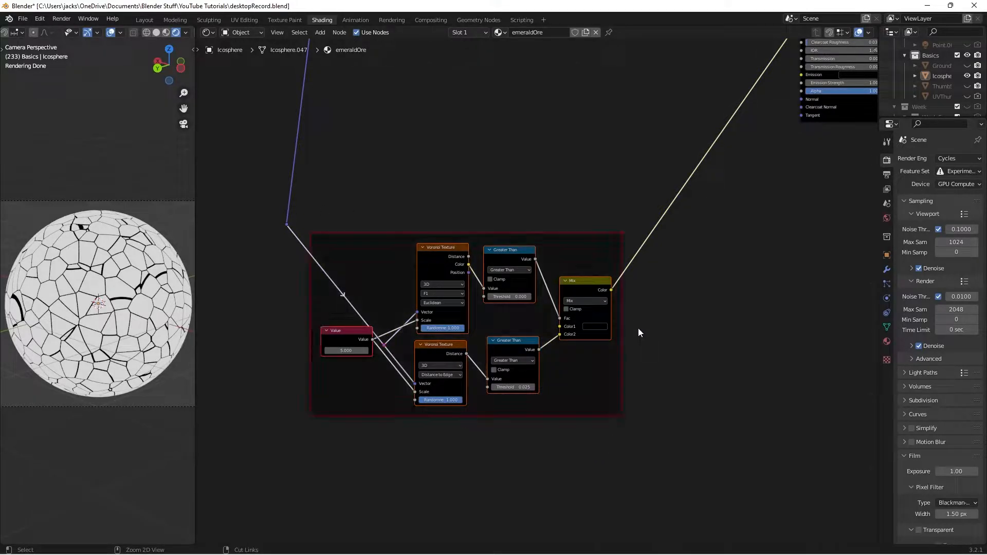
Step: Move the framed node group down and stack two duplicates of it above, keeping their vector input connected
{"action": "key", "text": "g"}
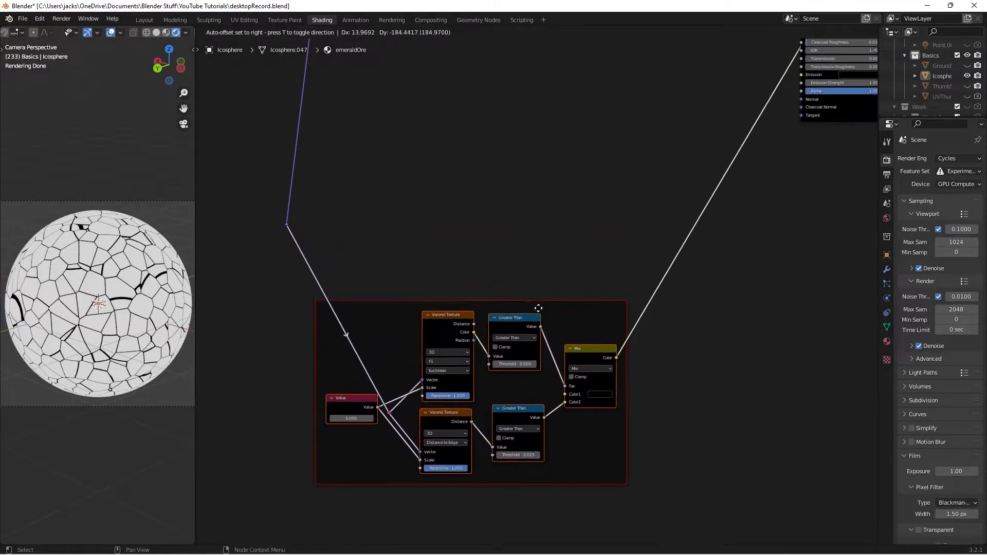
{"action": "left_click", "coordinate": [576, 330]}
{"action": "scroll", "coordinate": [540, 298], "scroll_direction": "down", "scroll_amount": 2}
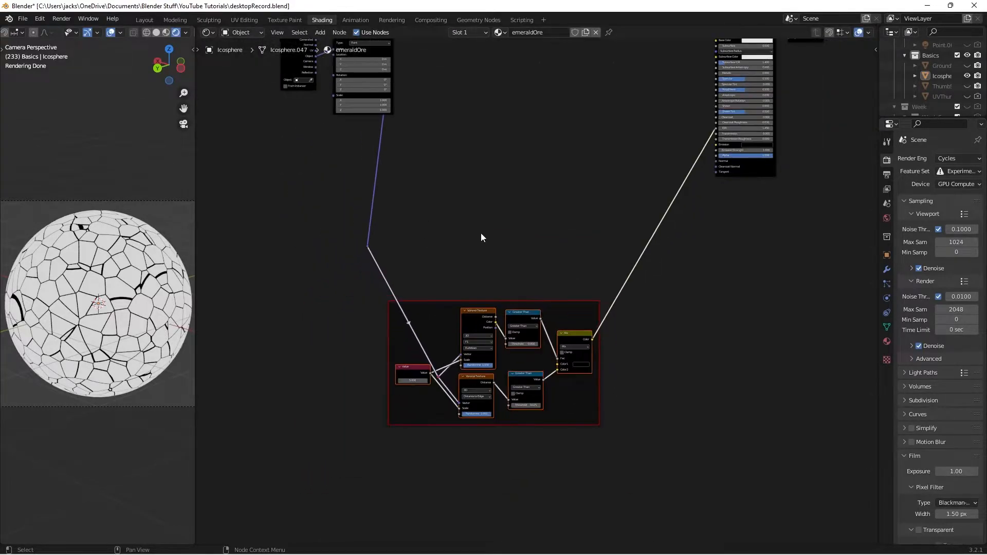
{"action": "key", "text": "shift+d"}
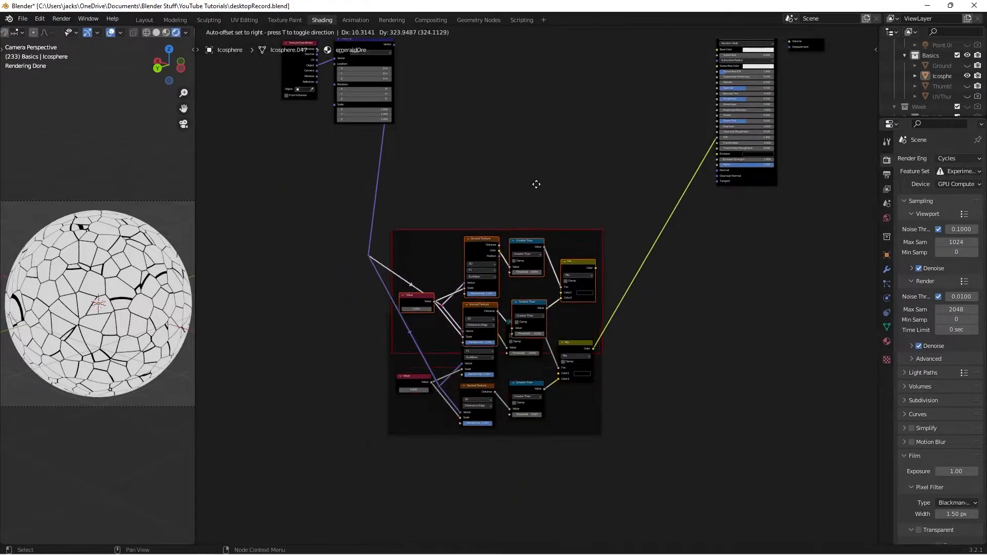
{"action": "left_click", "coordinate": [533, 139]}
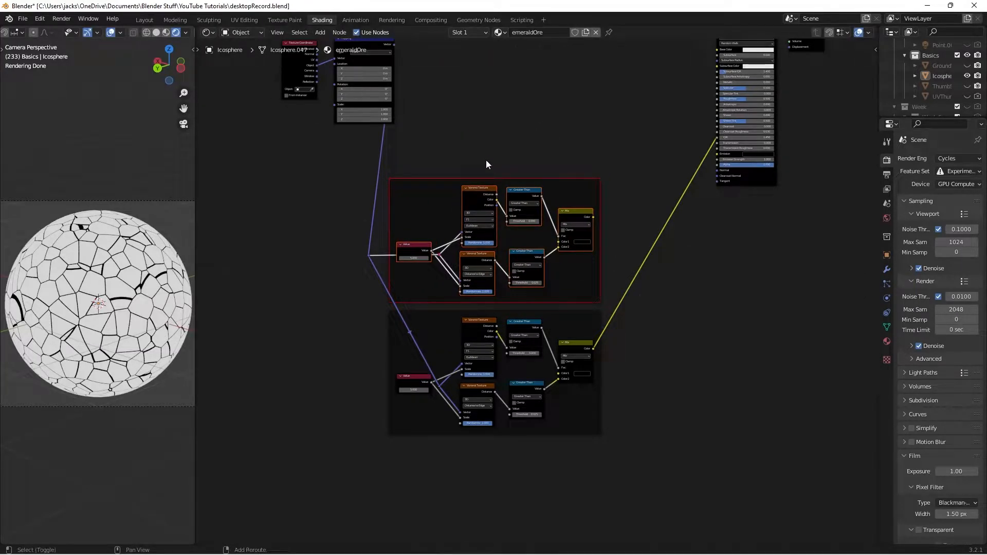
{"action": "key", "text": "shift+r"}
{"action": "scroll", "coordinate": [643, 220], "scroll_direction": "down", "scroll_amount": 3}
{"action": "middle_click_drag", "start_coordinate": [631, 168], "coordinate": [640, 192]}
{"action": "left_click", "coordinate": [640, 192]}
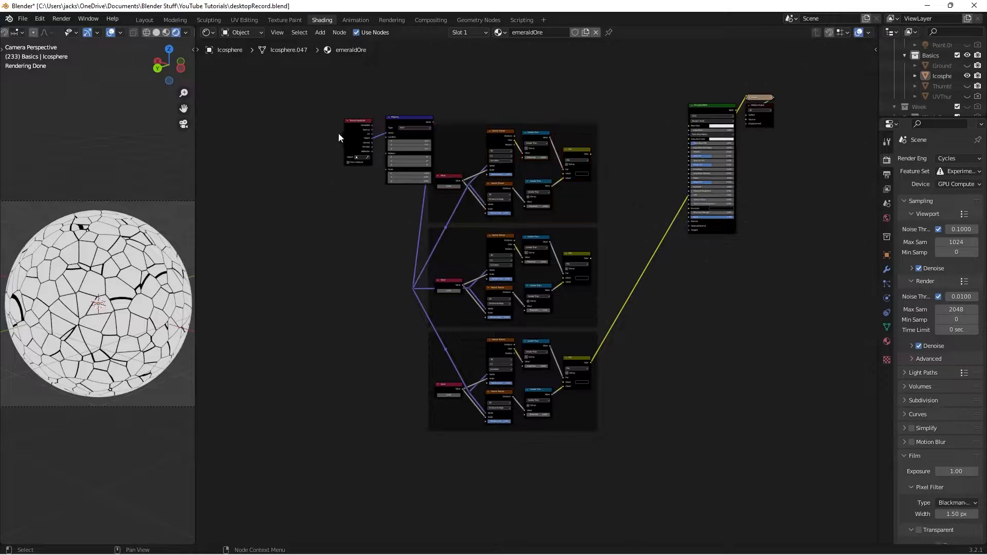
Step: Move the Texture Coordinate and Mapping nodes up and away from the stacked frames
{"action": "left_click_drag", "start_coordinate": [326, 94], "coordinate": [417, 181]}
{"action": "key", "text": "g"}
{"action": "left_click", "coordinate": [346, 126]}
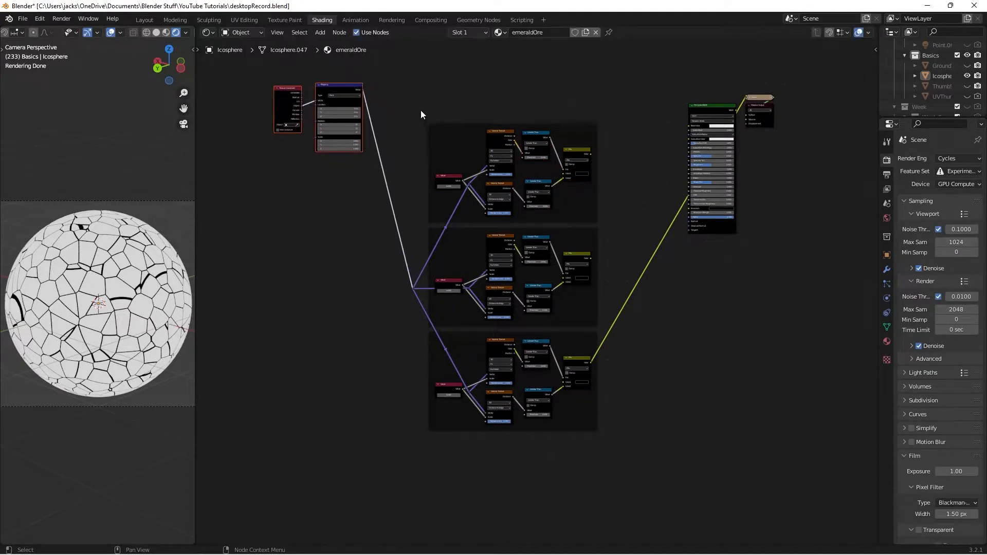
Step: Shift all three frames with their reroute down below the Mapping and Principled BSDF nodes, and save the file
{"action": "left_click_drag", "start_coordinate": [393, 84], "coordinate": [628, 509]}
{"action": "key", "text": "g"}
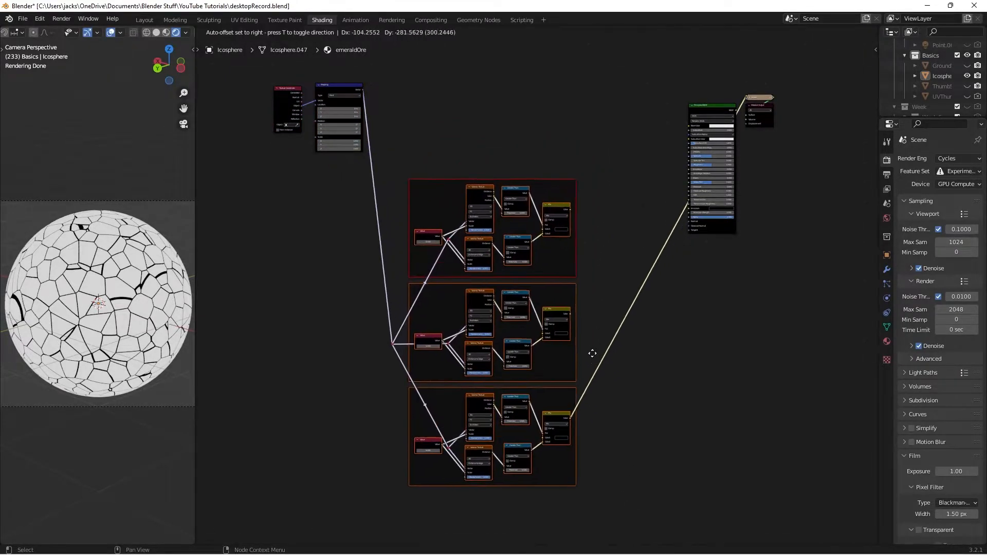
{"action": "left_click", "coordinate": [568, 377]}
{"action": "left_click", "coordinate": [574, 334]}
{"action": "middle_click_drag", "start_coordinate": [581, 282], "coordinate": [638, 202]}
{"action": "scroll", "coordinate": [637, 201], "scroll_direction": "up", "scroll_amount": 5}
{"action": "scroll", "coordinate": [638, 202], "scroll_direction": "up", "scroll_amount": 1}
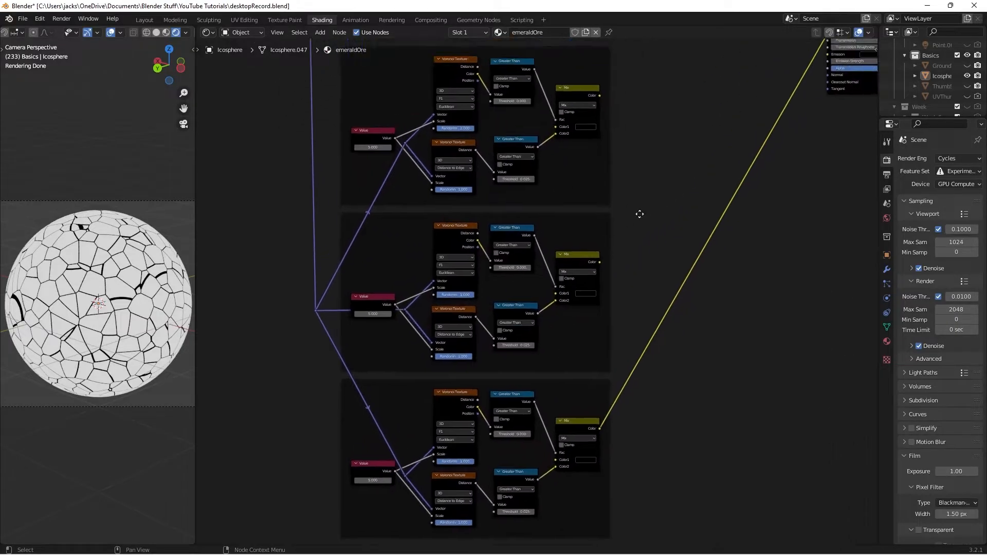
{"action": "key", "text": "ctrl+s"}
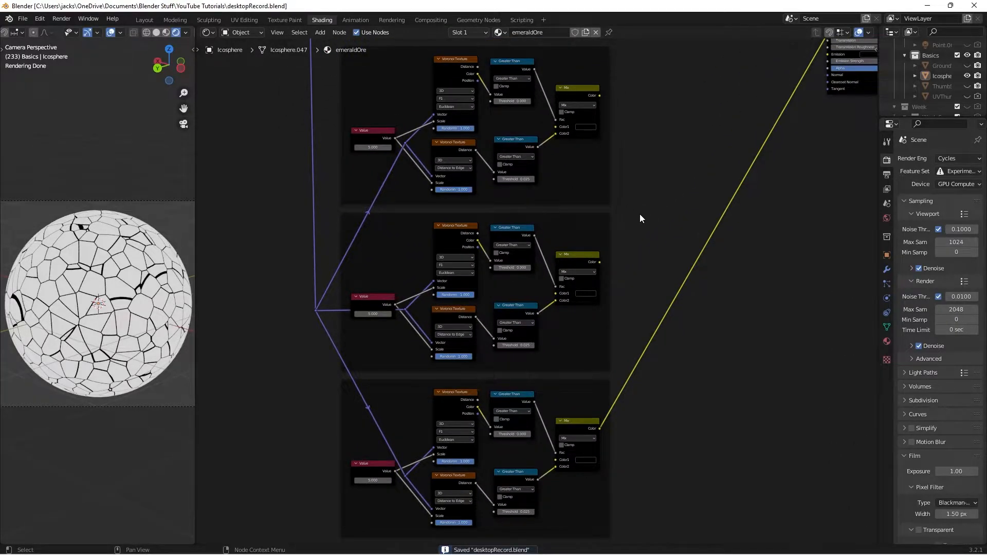
Step: Preview the middle frame's Mix node and set that frame's Value node to 6
{"action": "scroll", "coordinate": [639, 214], "scroll_direction": "up", "scroll_amount": 3}
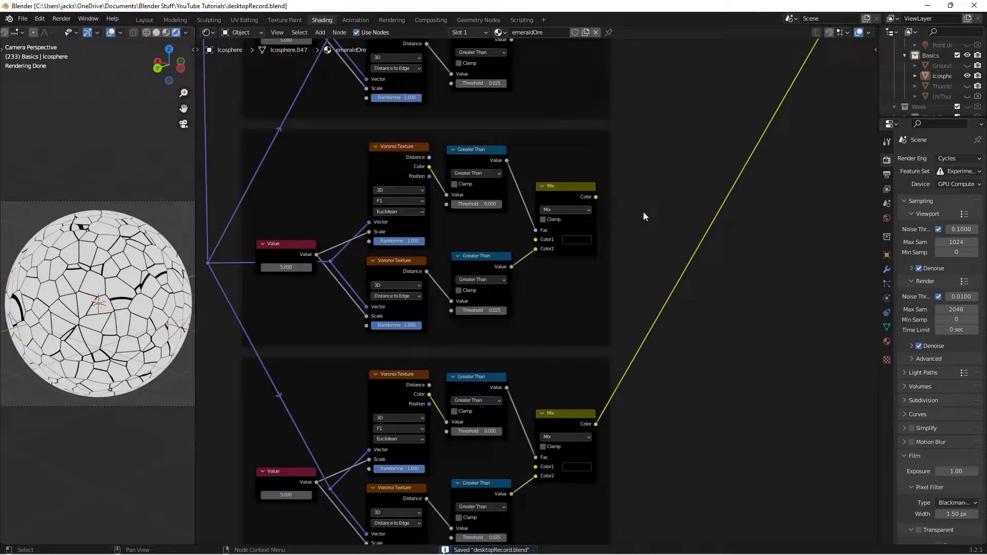
{"action": "left_click", "coordinate": [558, 187], "text": "ctrl+shift"}
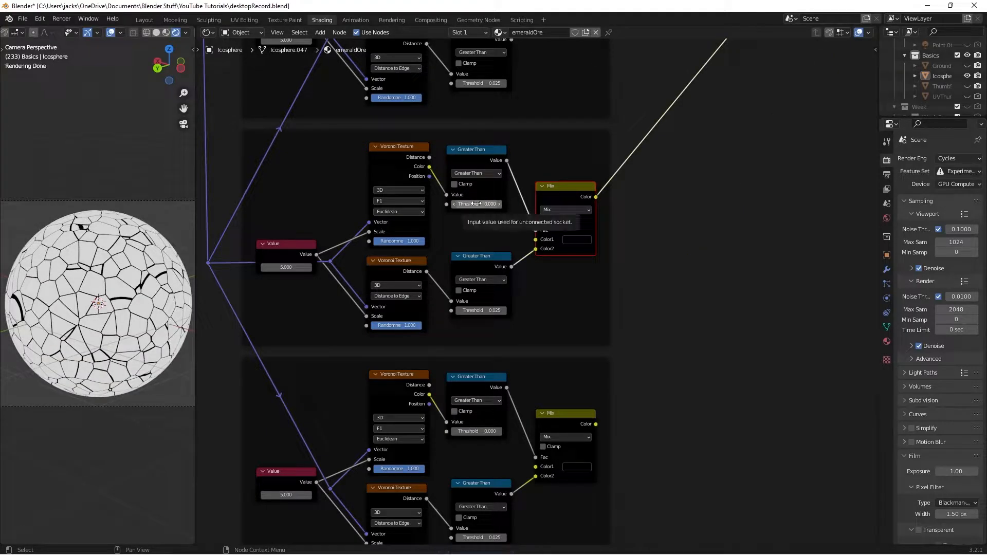
{"action": "double_click", "coordinate": [293, 266]}
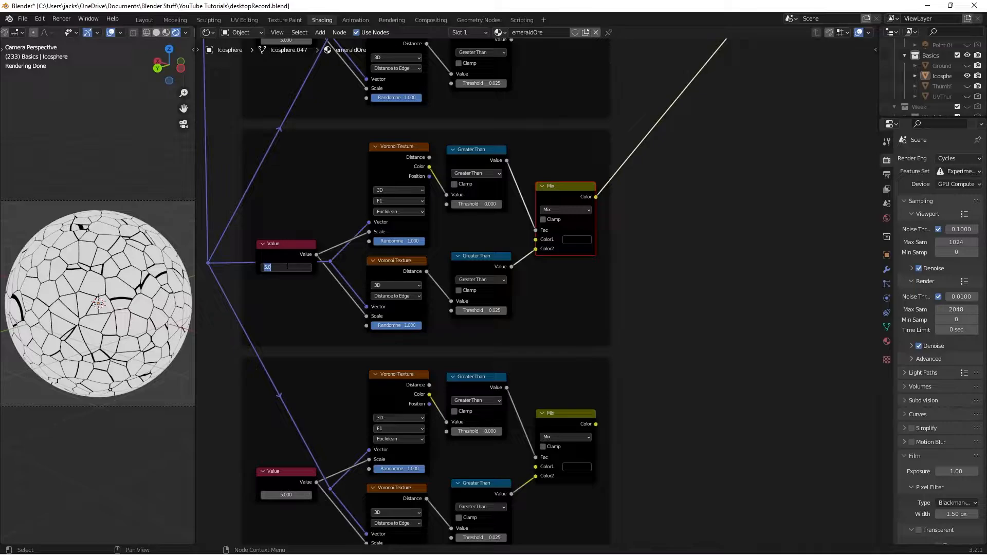
{"action": "key", "text": "Return"}
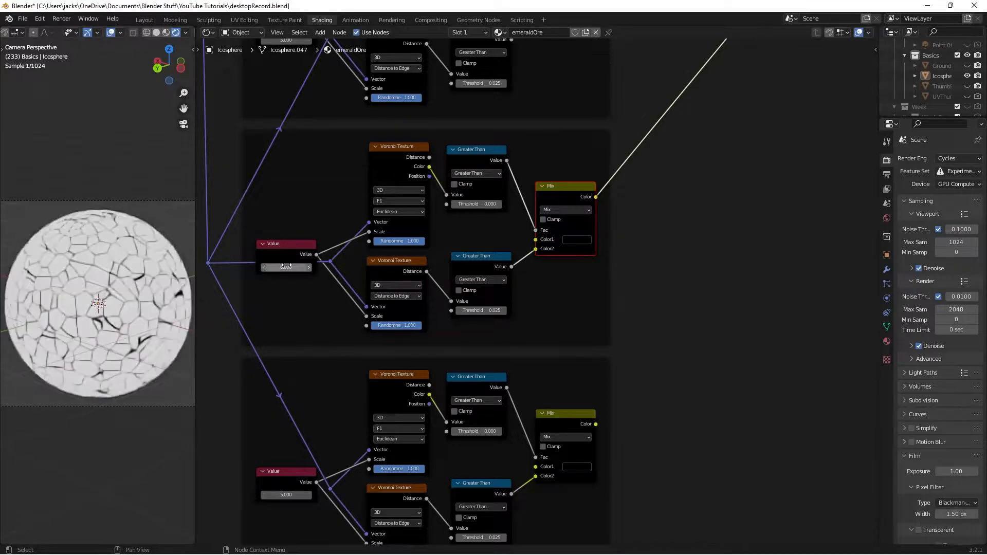
Step: Set the threshold of the middle frame's upper Greater Than node to 0.5
{"action": "scroll", "coordinate": [761, 294], "scroll_direction": "up", "scroll_amount": 1}
{"action": "middle_click_drag", "start_coordinate": [732, 270], "coordinate": [724, 287]}
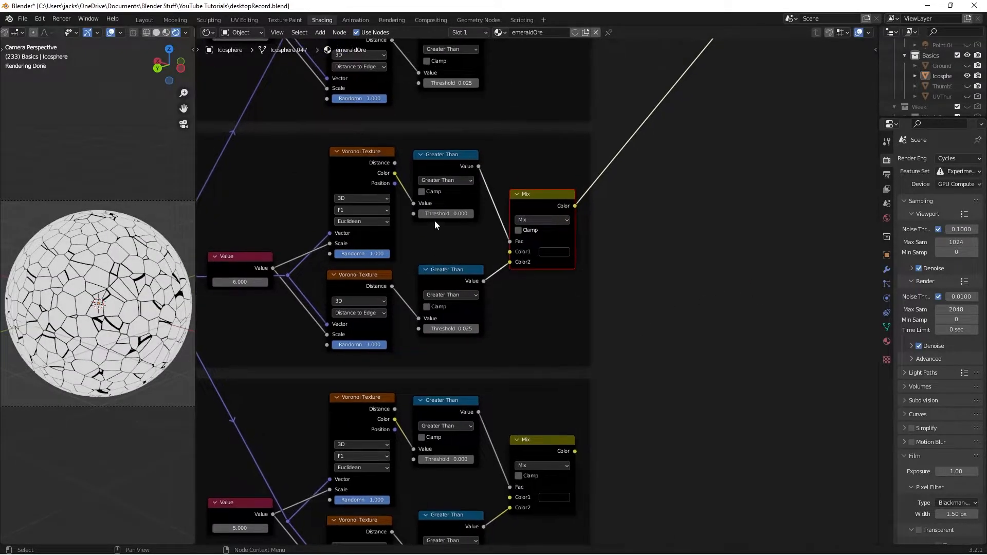
{"action": "double_click", "coordinate": [442, 214]}
{"action": "type", "text": "0.5"}
{"action": "key", "text": "Return"}
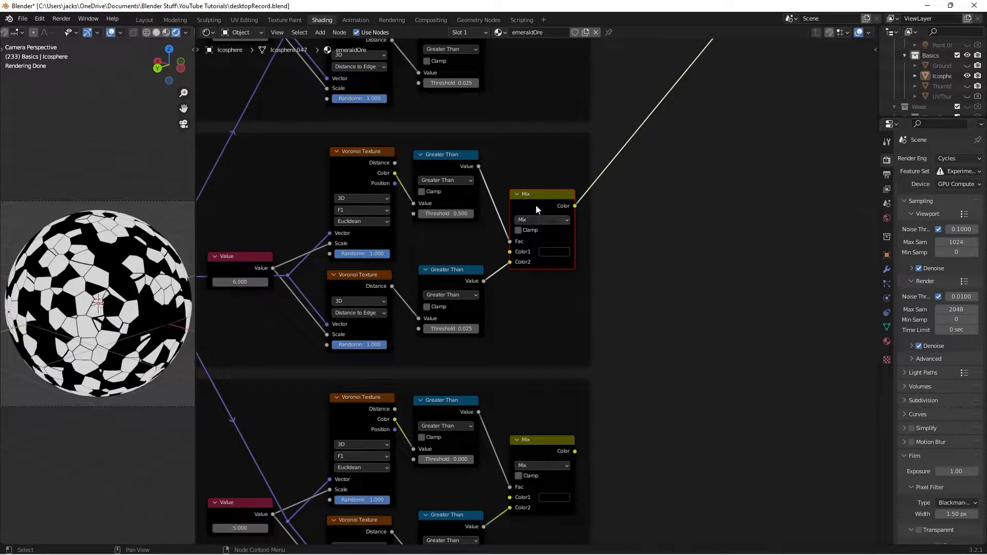
Step: Feed the bottom frame's Mix into Color2 of the middle Mix, with the lower Greater Than in Color1, tidy the nodes and save
{"action": "left_click_drag", "start_coordinate": [536, 205], "coordinate": [544, 203]}
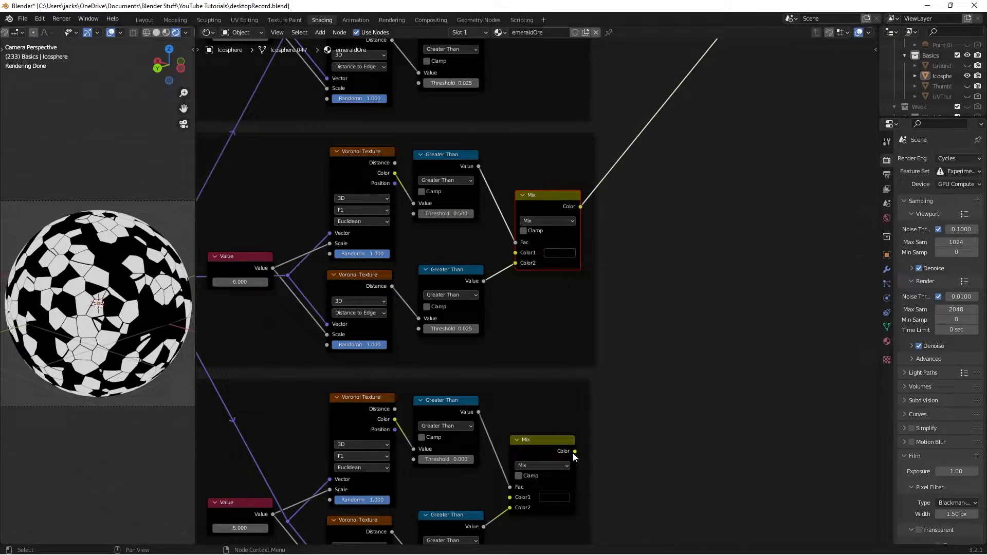
{"action": "left_click_drag", "start_coordinate": [575, 451], "coordinate": [517, 269]}
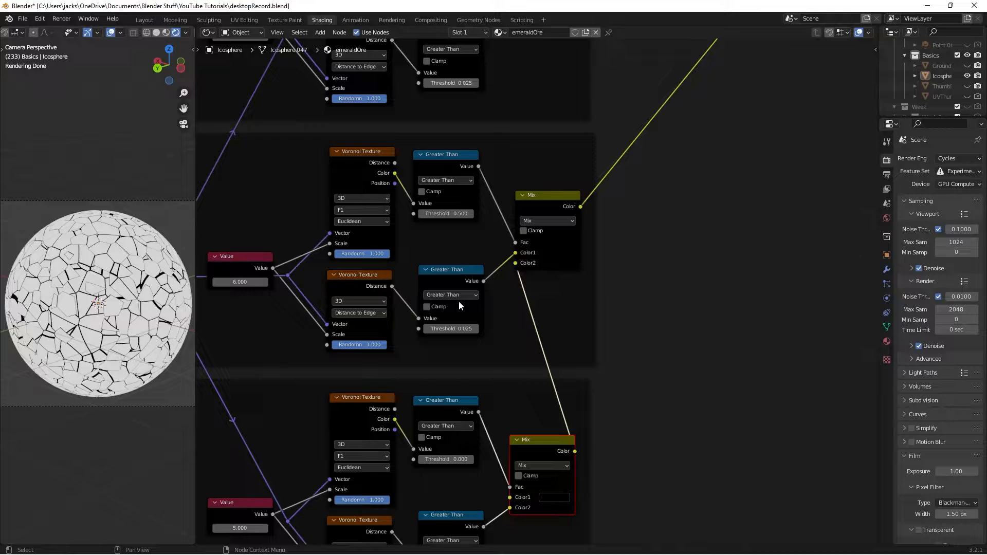
{"action": "left_click_drag", "start_coordinate": [445, 270], "coordinate": [439, 278]}
{"action": "left_click", "coordinate": [681, 296]}
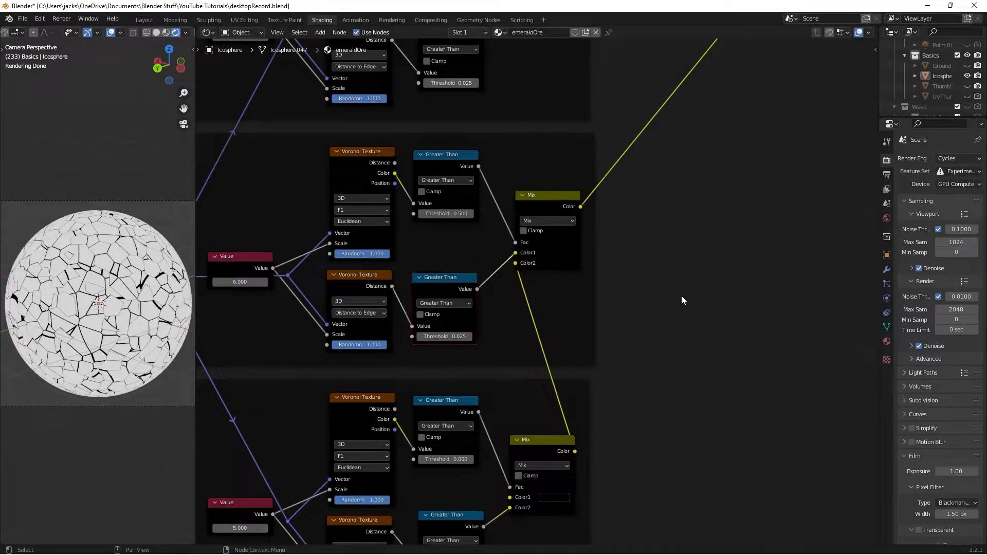
{"action": "key", "text": "ctrl+s"}
Step: Preview the top frame's Mix node and set that frame's Value node to 7
{"action": "middle_click_drag", "start_coordinate": [642, 135], "coordinate": [613, 308]}
{"action": "scroll", "coordinate": [554, 297], "scroll_direction": "down", "scroll_amount": 2}
{"action": "middle_click_drag", "start_coordinate": [552, 232], "coordinate": [588, 286]}
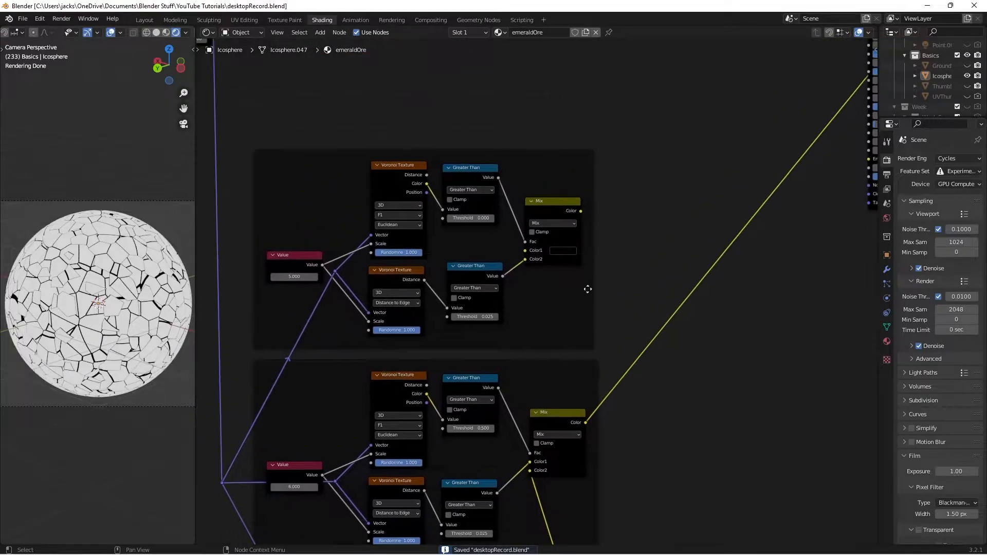
{"action": "left_click", "coordinate": [557, 204]}
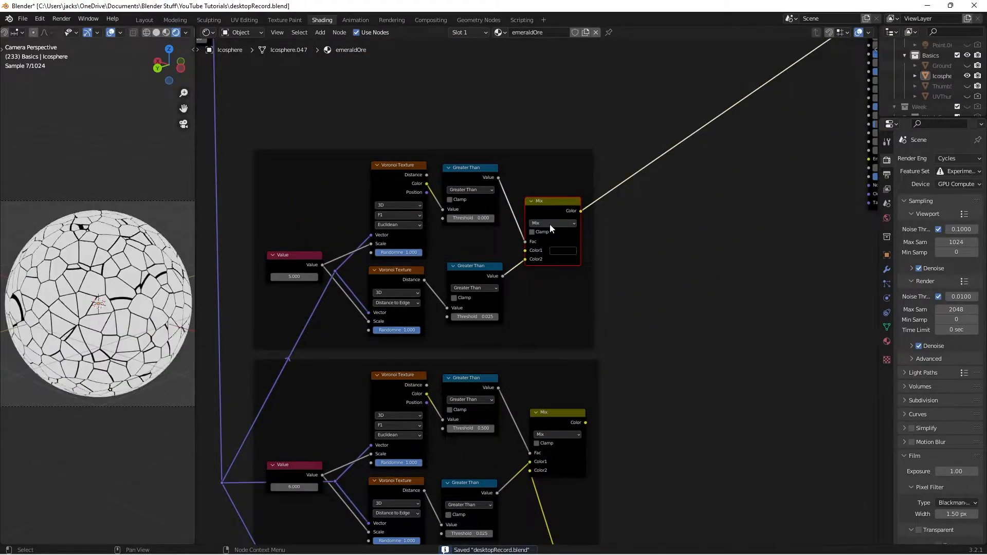
{"action": "left_click", "coordinate": [294, 277]}
{"action": "type", "text": "7"}
{"action": "key", "text": "Return"}
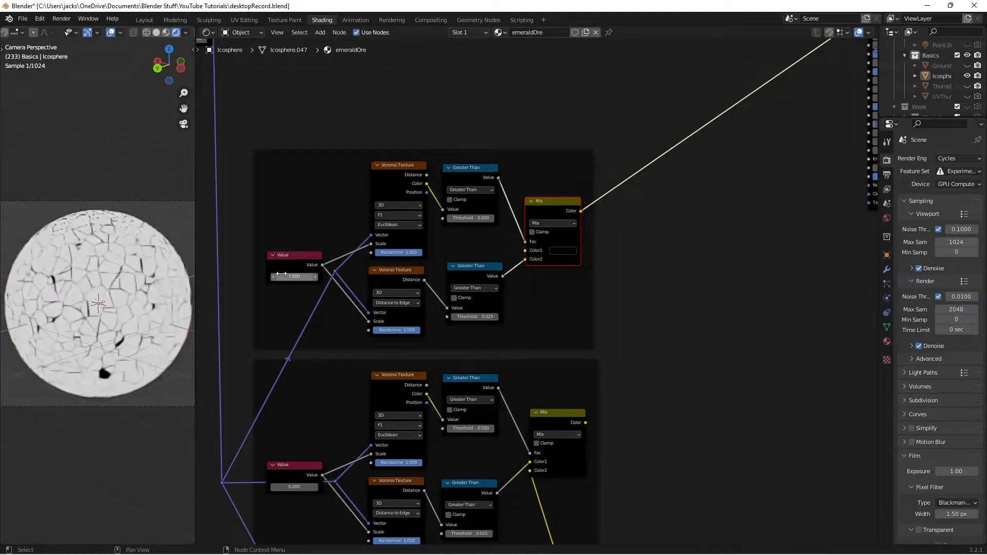
Step: Set the threshold of the top frame's upper Greater Than node to 1/3
{"action": "left_click", "coordinate": [465, 190]}
{"action": "left_click", "coordinate": [470, 218]}
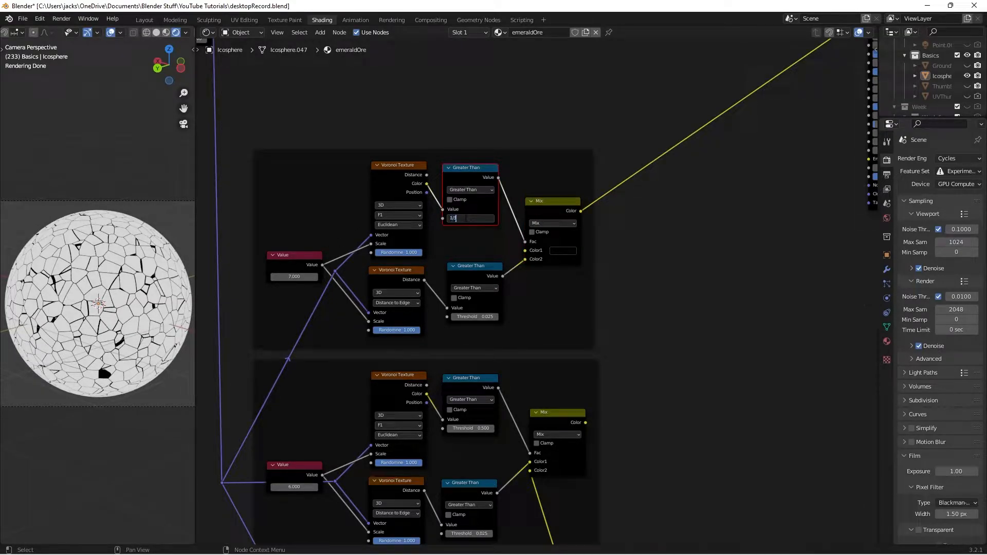
{"action": "type", "text": "1/3"}
{"action": "key", "text": "Return"}
Step: Connect the middle Mix output to the top Mix's Color2, with Greater Than in Color1, and preview the upper Greater Than against the Mix
{"action": "left_click", "coordinate": [587, 426]}
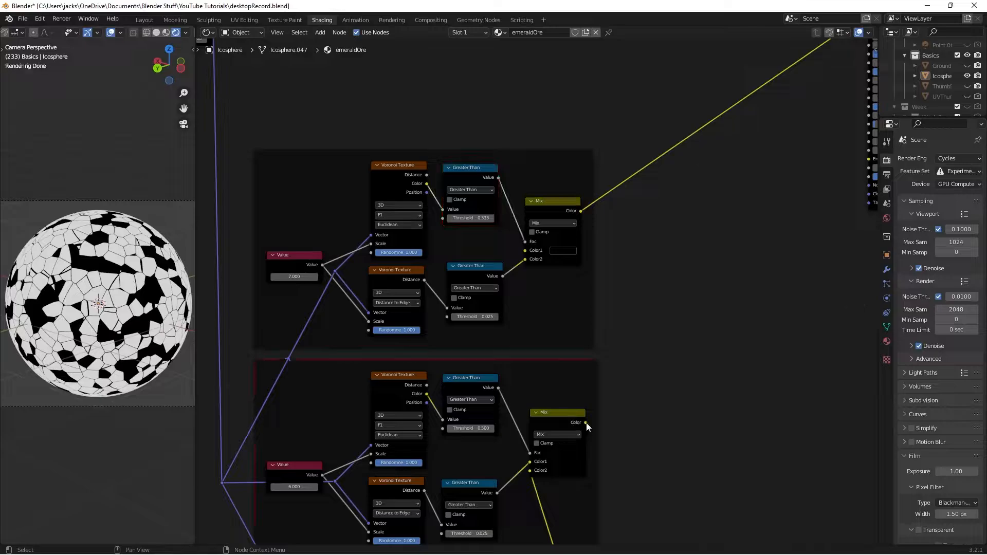
{"action": "left_click_drag", "start_coordinate": [587, 426], "coordinate": [524, 260]}
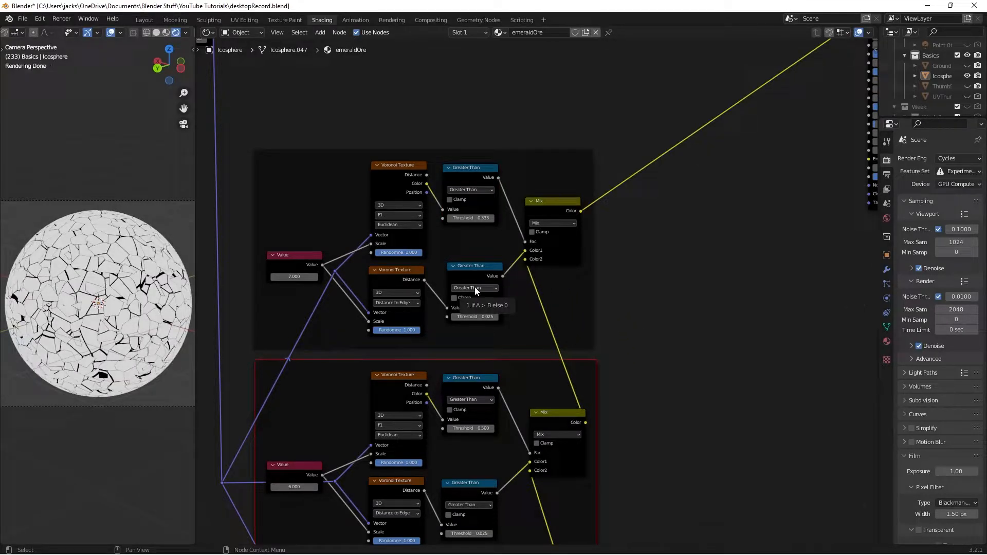
{"action": "left_click", "coordinate": [454, 166]}
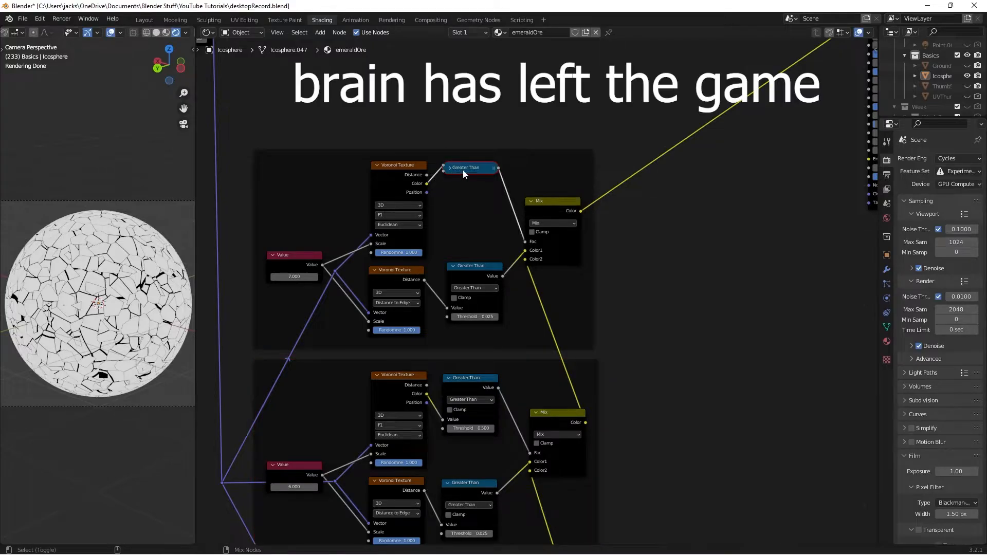
{"action": "left_click", "coordinate": [457, 171], "text": "ctrl+shift"}
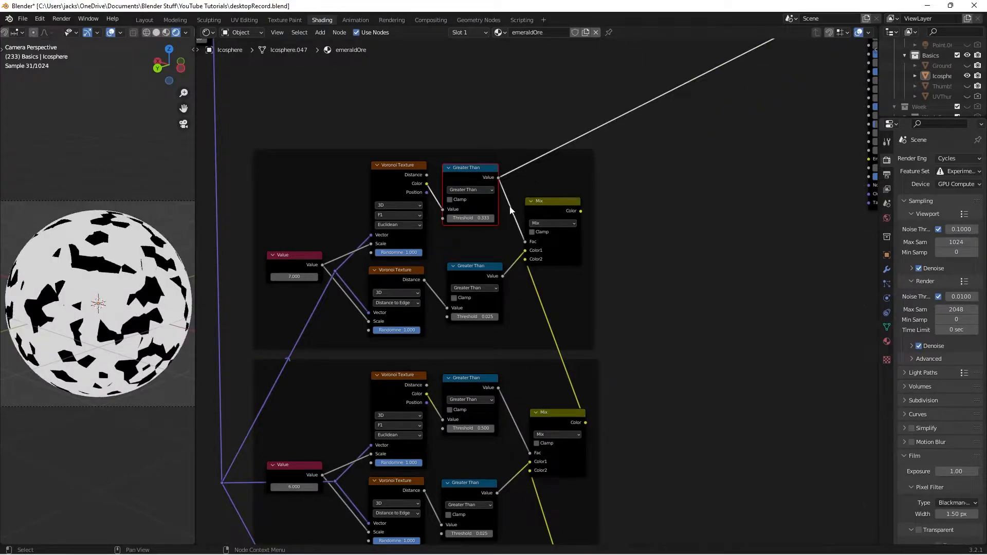
{"action": "left_click", "coordinate": [539, 210], "text": "ctrl+shift"}
Step: Set the threshold of the top frame's upper Greater Than node to 0.666 and save the file
{"action": "double_click", "coordinate": [466, 218]}
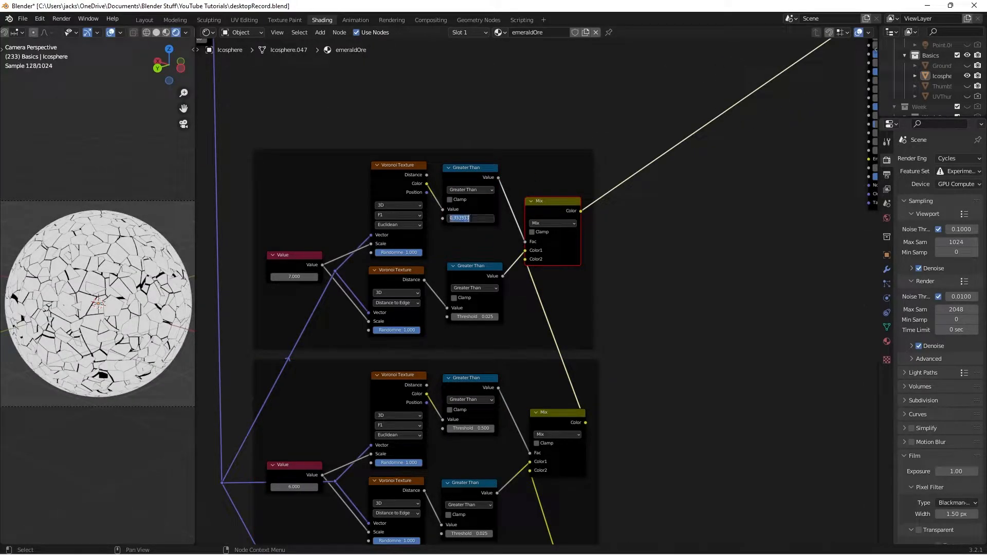
{"action": "type", "text": ".666"}
{"action": "key", "text": "Return"}
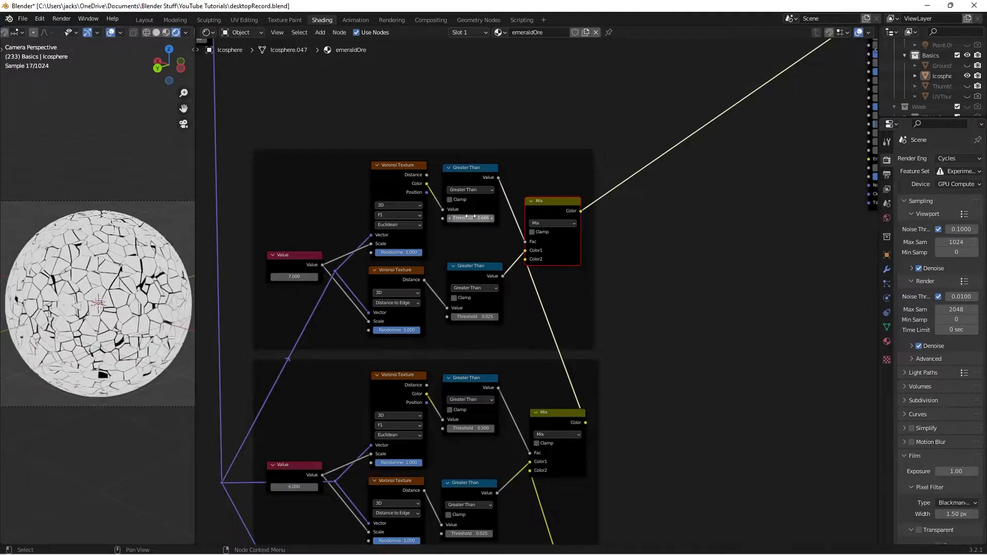
{"action": "scroll", "coordinate": [77, 334], "scroll_direction": "up", "scroll_amount": 4}
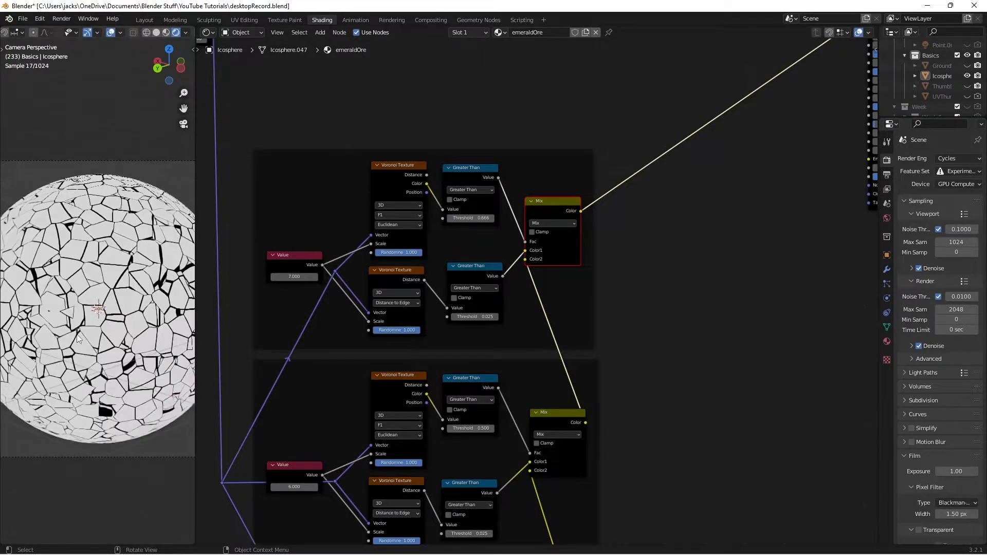
{"action": "scroll", "coordinate": [77, 334], "scroll_direction": "down", "scroll_amount": 2}
{"action": "left_click", "coordinate": [77, 334]}
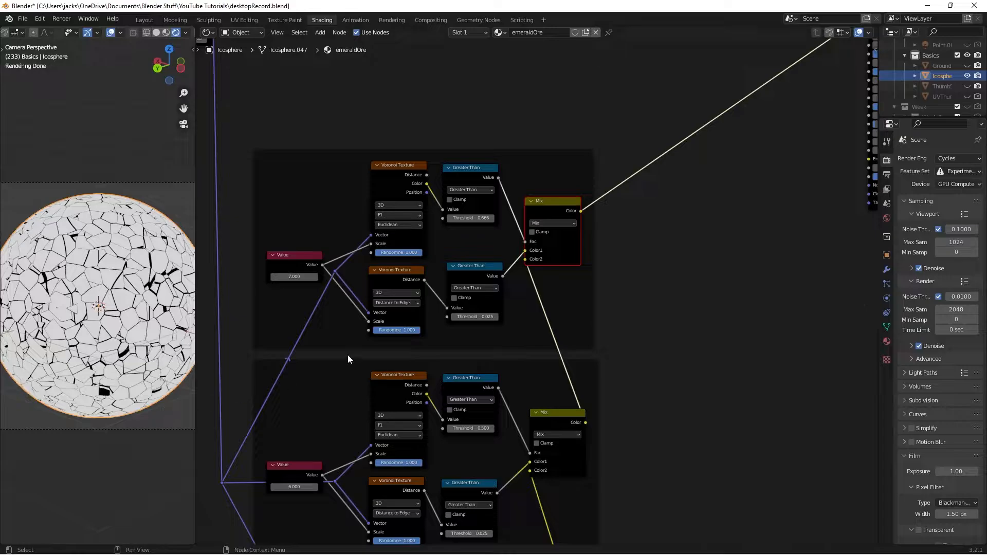
{"action": "key", "text": "ctrl+s"}
Step: Compare the middle Mix node's preview with the top one's and look over the whole node tree
{"action": "left_click", "coordinate": [544, 209]}
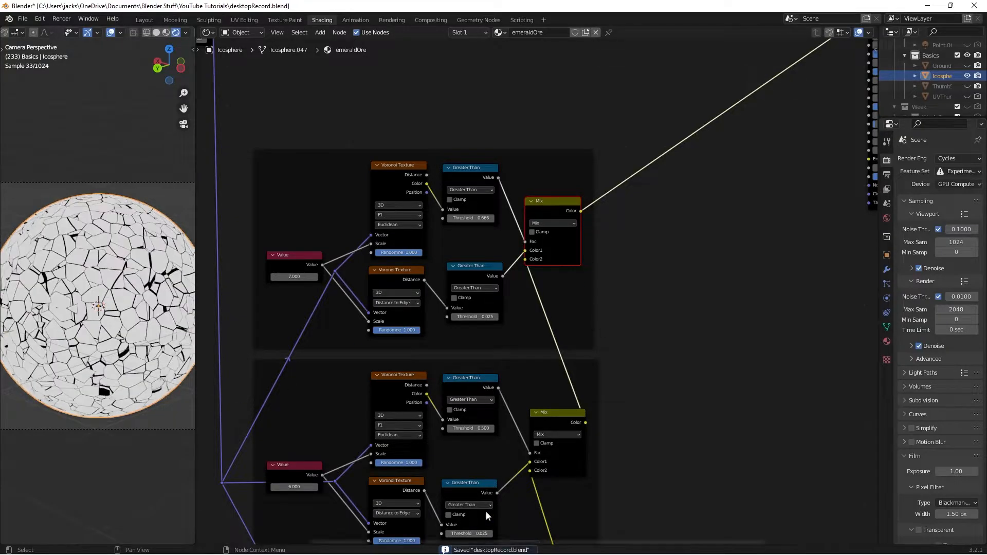
{"action": "left_click", "coordinate": [542, 419], "text": "ctrl+shift"}
{"action": "left_click", "coordinate": [552, 202], "text": "ctrl+shift"}
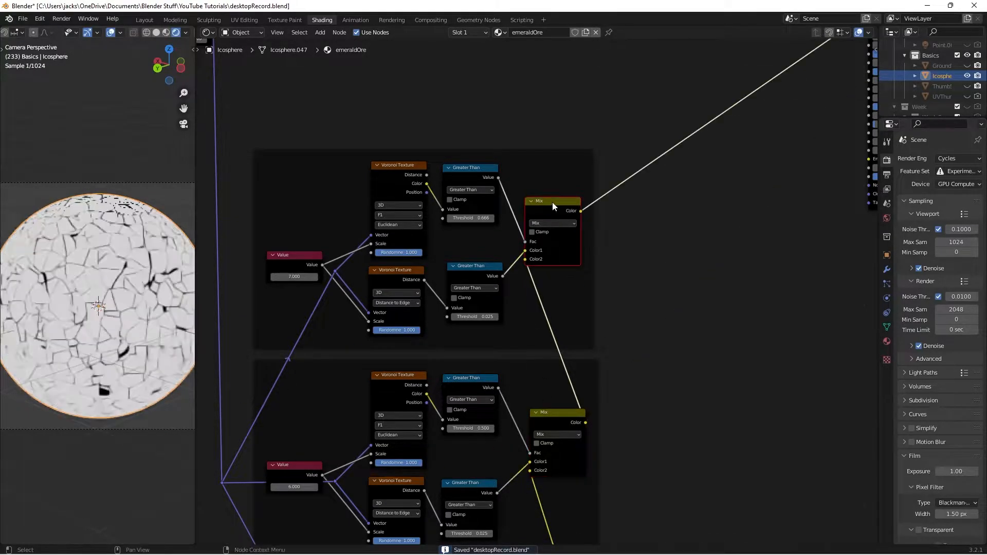
{"action": "scroll", "coordinate": [660, 297], "scroll_direction": "down", "scroll_amount": 2}
{"action": "scroll", "coordinate": [645, 303], "scroll_direction": "down", "scroll_amount": 3}
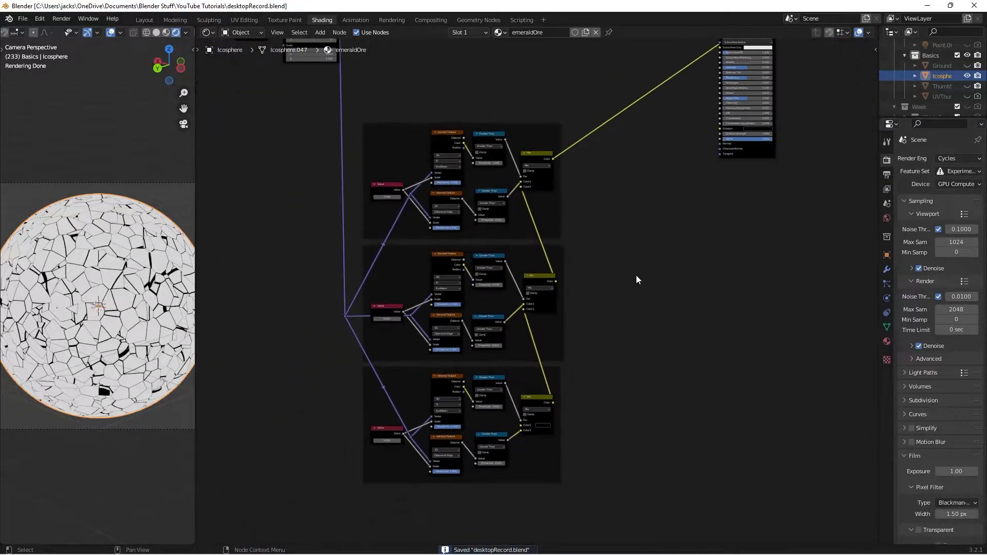
{"action": "middle_click_drag", "start_coordinate": [640, 244], "coordinate": [632, 295]}
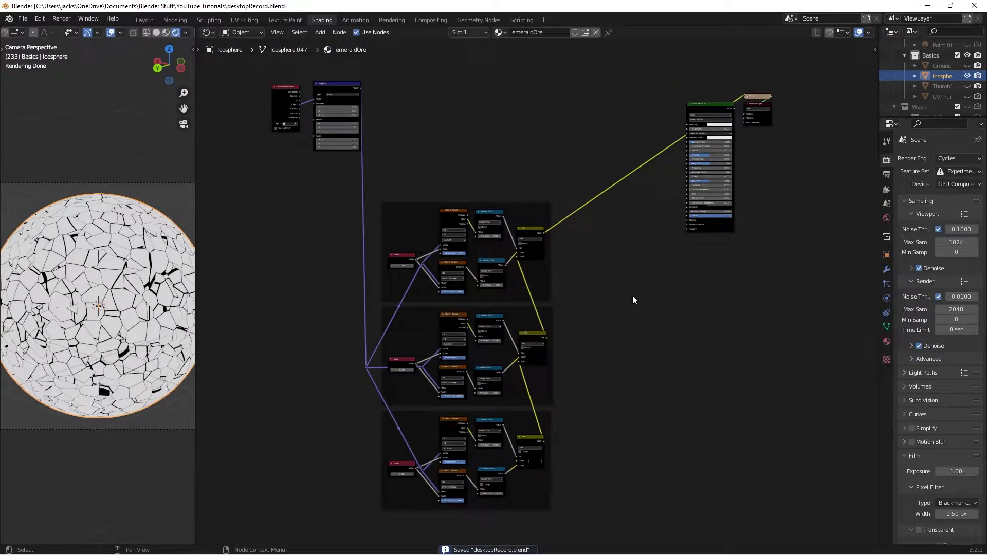
{"action": "middle_click_drag", "start_coordinate": [619, 214], "coordinate": [599, 242]}
{"action": "scroll", "coordinate": [597, 278], "scroll_direction": "down", "scroll_amount": 2}
{"action": "middle_click_drag", "start_coordinate": [591, 300], "coordinate": [597, 268]}
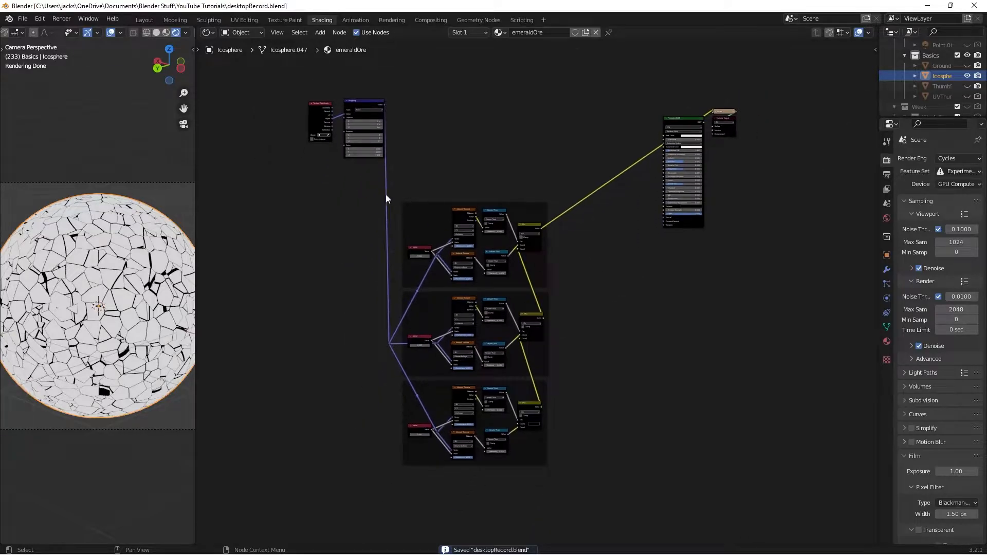
Step: Move the three framed Voronoi groups together to a lower place in the node tree
{"action": "left_click_drag", "start_coordinate": [387, 199], "coordinate": [570, 481]}
{"action": "key", "text": "g"}
{"action": "left_click", "coordinate": [582, 331]}
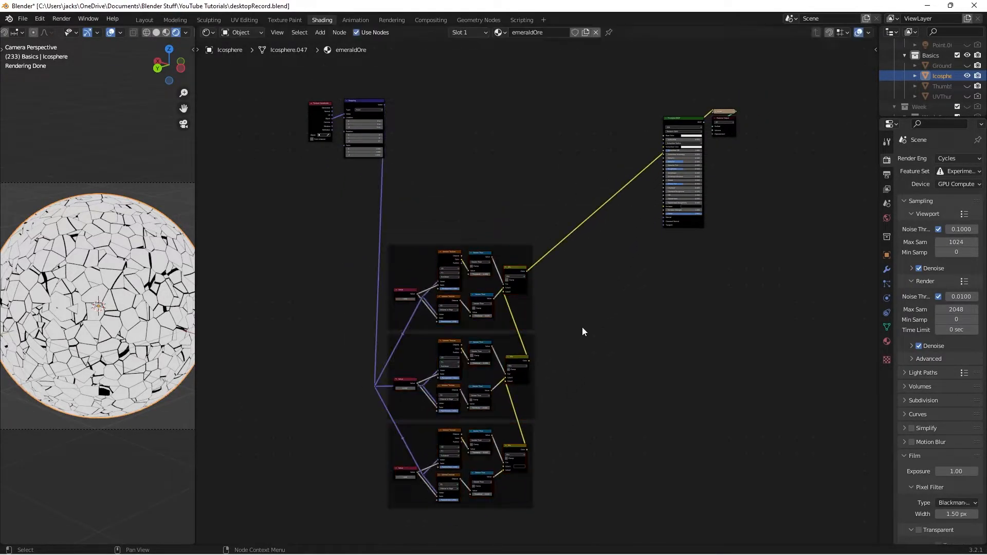
Step: Add a Bump node between the top frame's Mix node and the Principled BSDF
{"action": "middle_click_drag", "start_coordinate": [615, 291], "coordinate": [543, 375]}
{"action": "scroll", "coordinate": [544, 375], "scroll_direction": "up", "scroll_amount": 8}
{"action": "key", "text": "shift+a"}
{"action": "left_click", "coordinate": [547, 367]}
{"action": "type", "text": "b"}
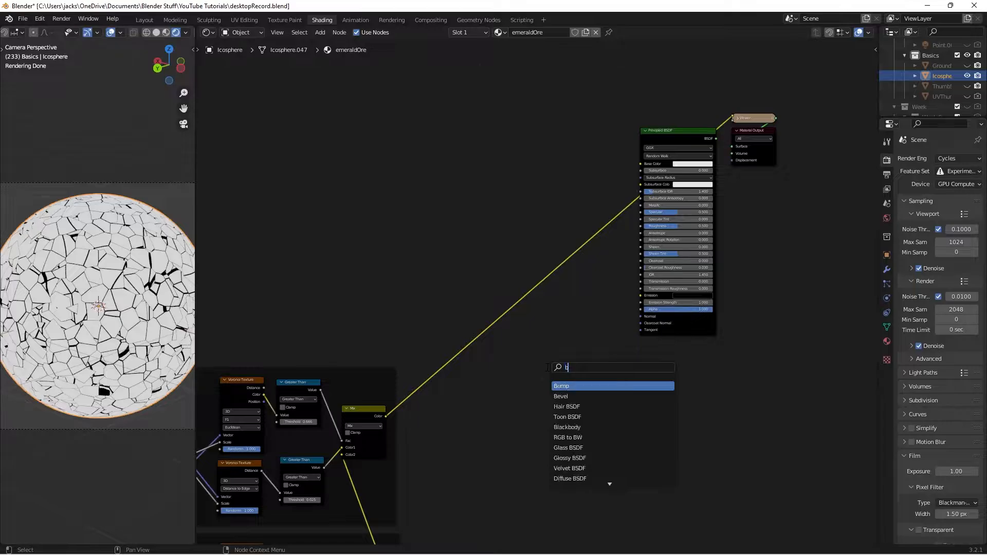
{"action": "type", "text": "ump"}
{"action": "key", "text": "Return"}
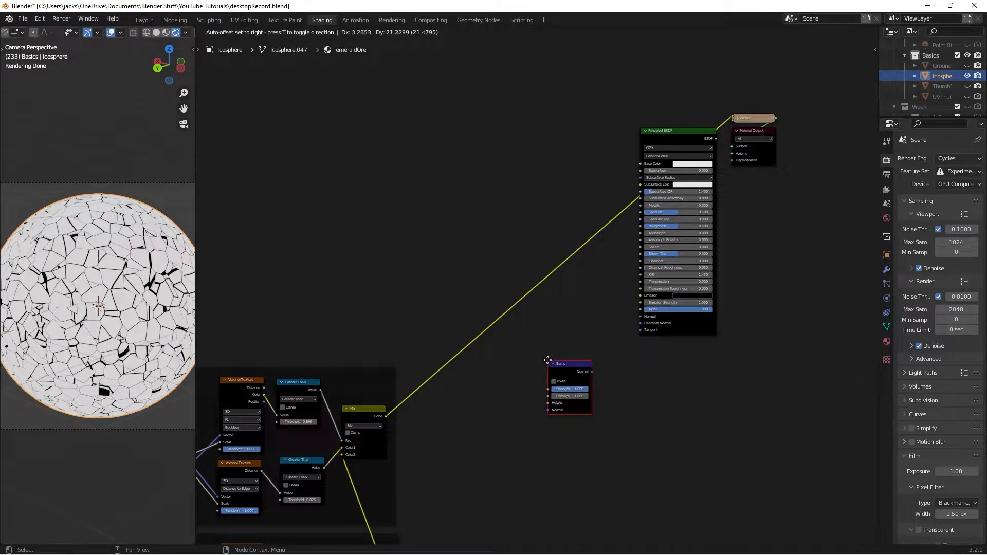
{"action": "left_click", "coordinate": [530, 345]}
Step: Connect the top Mix node's Color to the Bump's Height and the Bump's Normal to the Principled BSDF's Normal
{"action": "scroll", "coordinate": [521, 344], "scroll_direction": "up", "scroll_amount": 3}
{"action": "left_click_drag", "start_coordinate": [330, 451], "coordinate": [528, 412]}
{"action": "left_click_drag", "start_coordinate": [547, 372], "coordinate": [674, 327]}
{"action": "middle_click_drag", "start_coordinate": [566, 293], "coordinate": [543, 311]}
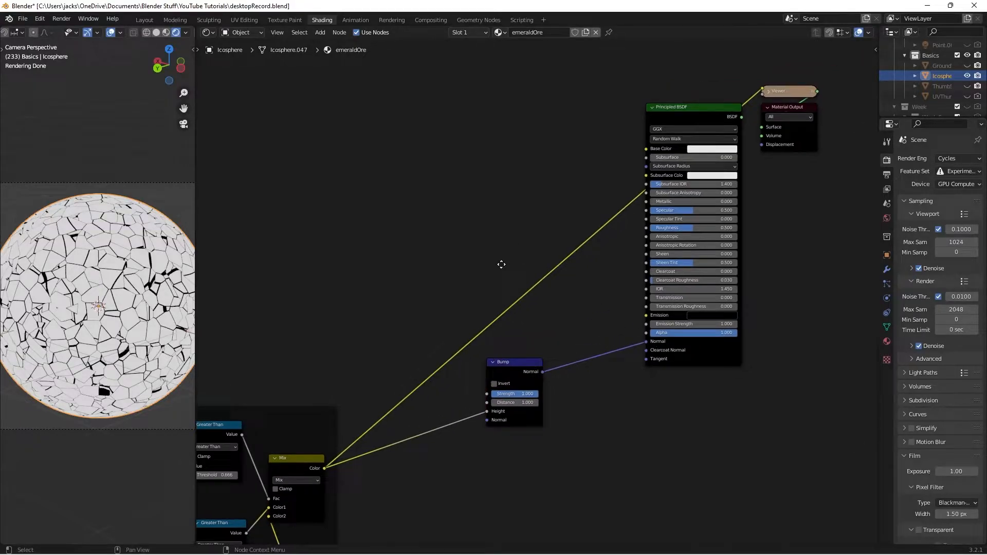
Step: Preview the Principled BSDF on the icosphere, clear the node selection and save the file
{"action": "left_click", "coordinate": [700, 350], "text": "ctrl+shift"}
{"action": "scroll", "coordinate": [76, 304], "scroll_direction": "up", "scroll_amount": 1}
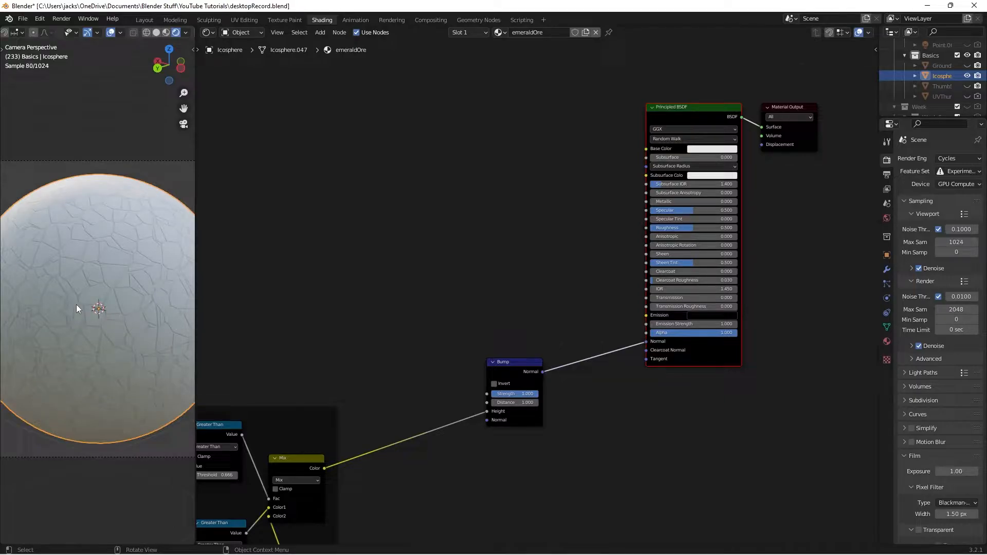
{"action": "key", "text": "ctrl+s"}
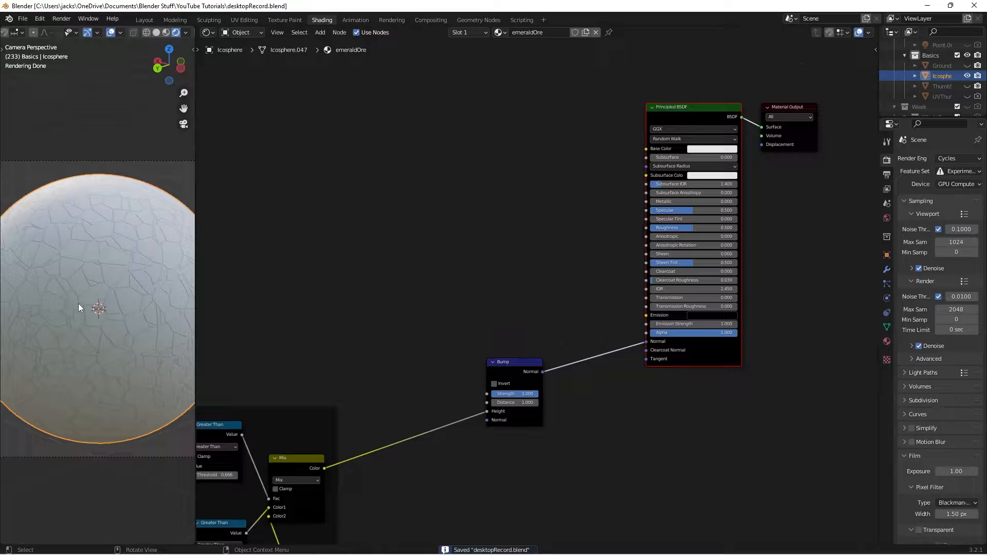
{"action": "scroll", "coordinate": [338, 314], "scroll_direction": "down", "scroll_amount": 1}
{"action": "middle_click_drag", "start_coordinate": [338, 325], "coordinate": [416, 255]}
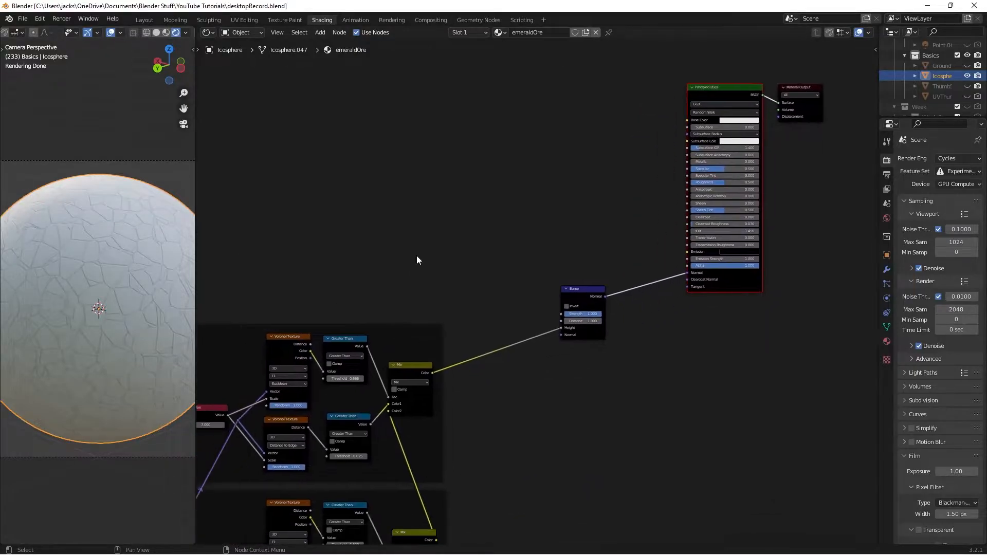
{"action": "left_click", "coordinate": [417, 255]}
{"action": "key", "text": "ctrl+s"}
Step: Add a Noise Texture node above the top Voronoi frame
{"action": "middle_click_drag", "start_coordinate": [367, 278], "coordinate": [578, 254]}
{"action": "scroll", "coordinate": [578, 254], "scroll_direction": "down", "scroll_amount": 2}
{"action": "middle_click_drag", "start_coordinate": [573, 217], "coordinate": [538, 257]}
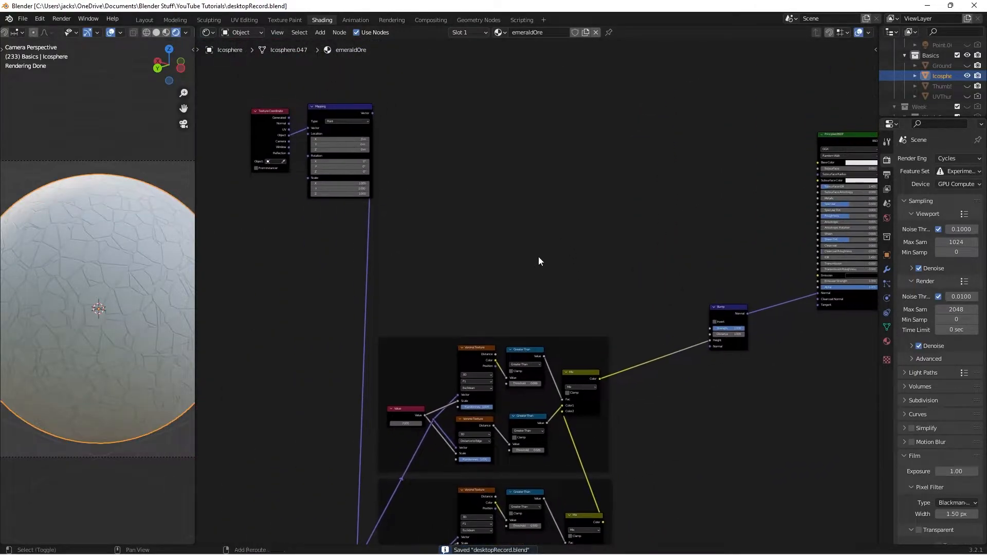
{"action": "key", "text": "shift+a"}
{"action": "left_click", "coordinate": [539, 257]}
{"action": "type", "text": "noise"}
{"action": "key", "text": "Down"}
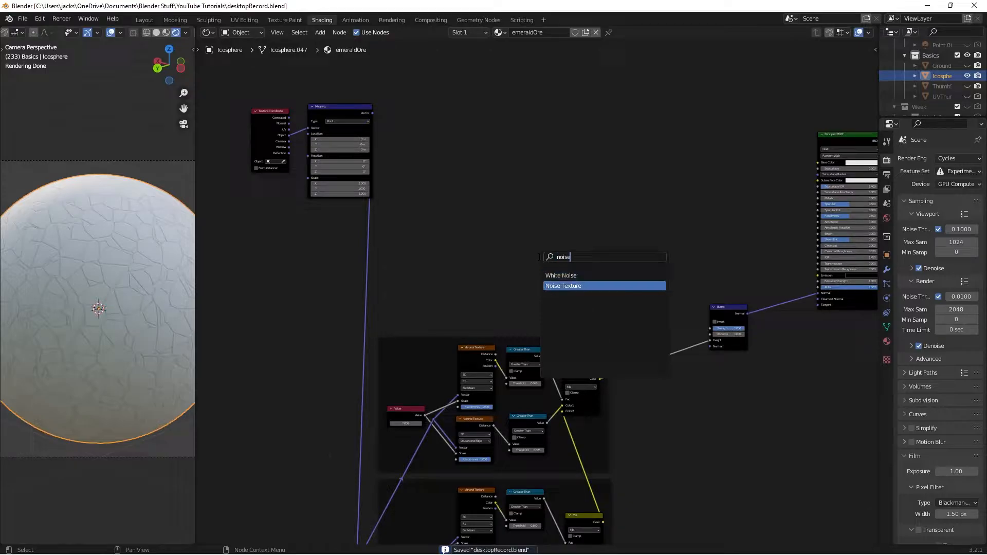
{"action": "key", "text": "Return"}
{"action": "left_click", "coordinate": [479, 237]}
Step: Connect the Mapping node's Vector to the Noise Texture's Vector, move the texture up slightly and preview it
{"action": "scroll", "coordinate": [455, 227], "scroll_direction": "up", "scroll_amount": 4}
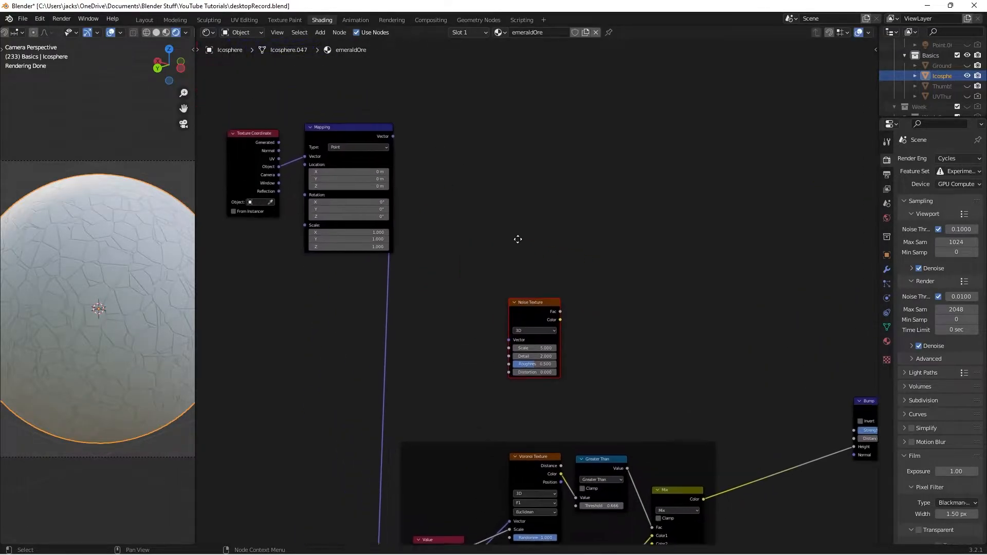
{"action": "left_click_drag", "start_coordinate": [366, 101], "coordinate": [513, 359]}
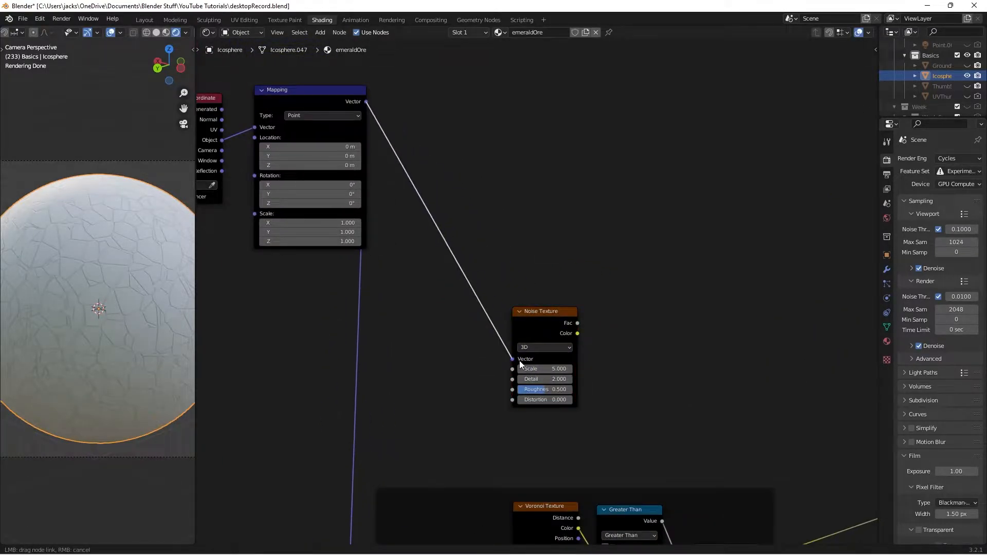
{"action": "left_click_drag", "start_coordinate": [548, 313], "coordinate": [554, 268]}
{"action": "middle_click_drag", "start_coordinate": [546, 288], "coordinate": [499, 304]}
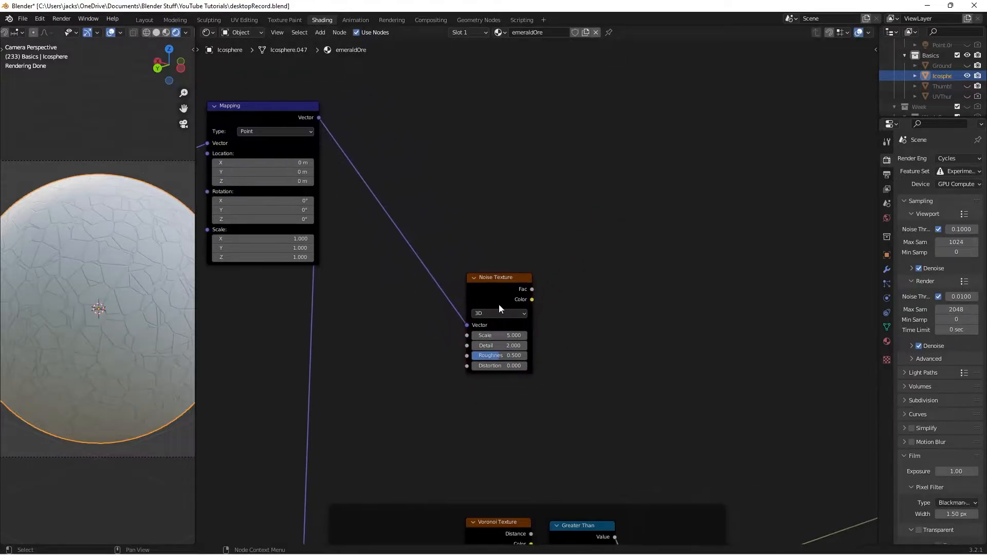
{"action": "left_click", "coordinate": [498, 297], "text": "ctrl+shift"}
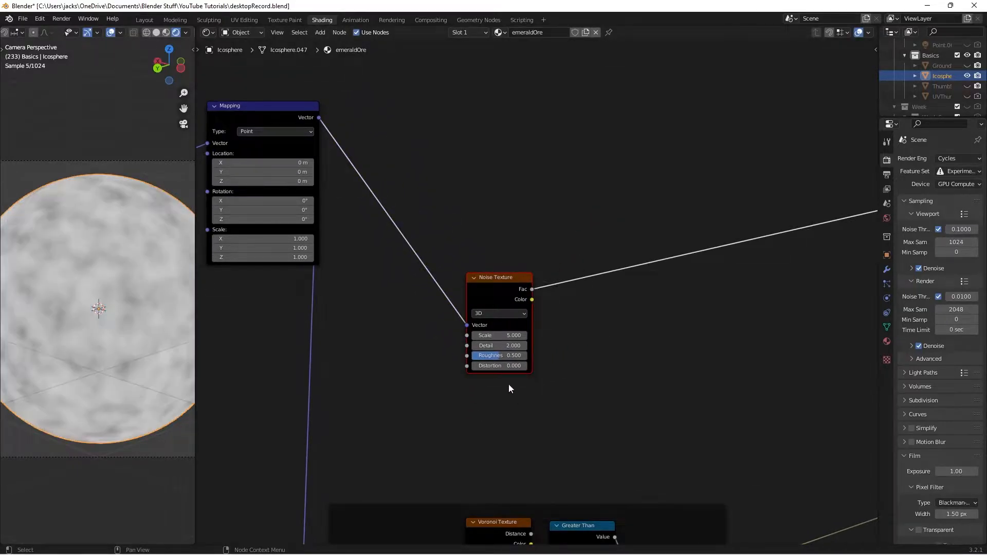
Step: Insert a Map Range node on the Noise Texture's Fac output and place it beside the texture
{"action": "key", "text": "shift+a"}
{"action": "type", "text": "rang"}
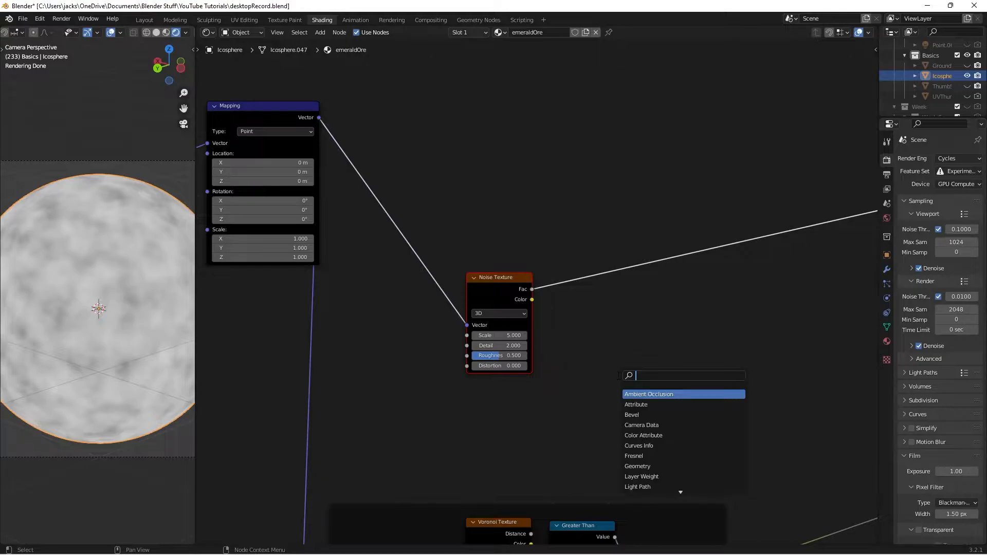
{"action": "key", "text": "Return"}
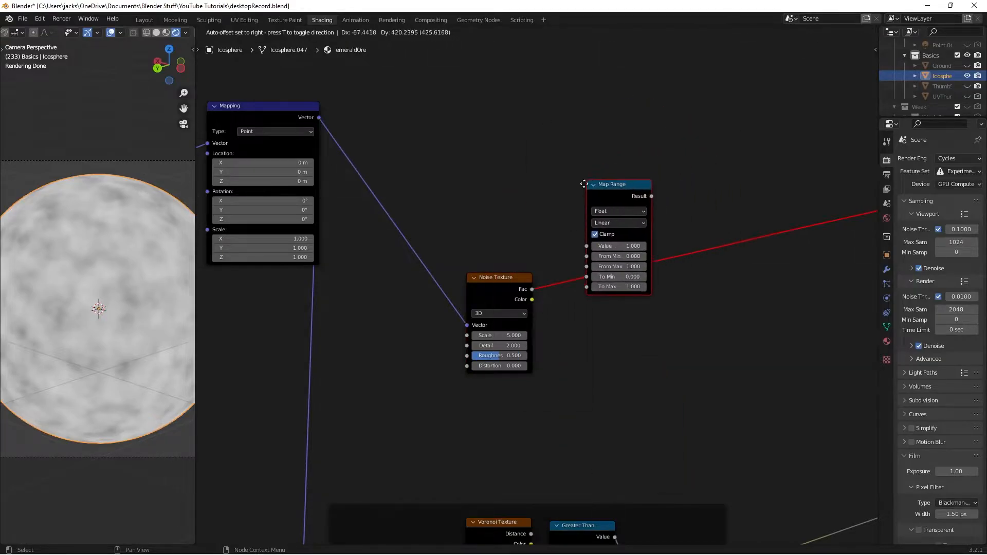
{"action": "left_click", "coordinate": [581, 269]}
{"action": "left_click_drag", "start_coordinate": [588, 257], "coordinate": [568, 281]}
{"action": "left_click", "coordinate": [572, 262]}
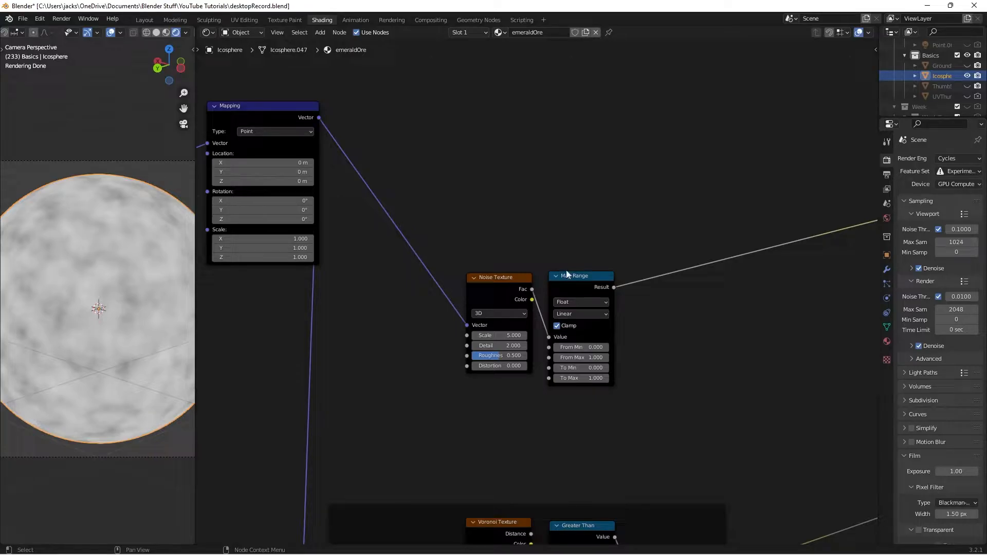
Step: Set the Noise Texture's Scale to 3, Detail to 12 and Roughness to 0.75
{"action": "scroll", "coordinate": [564, 273], "scroll_direction": "up", "scroll_amount": 2}
{"action": "middle_click_drag", "start_coordinate": [580, 217], "coordinate": [564, 223]}
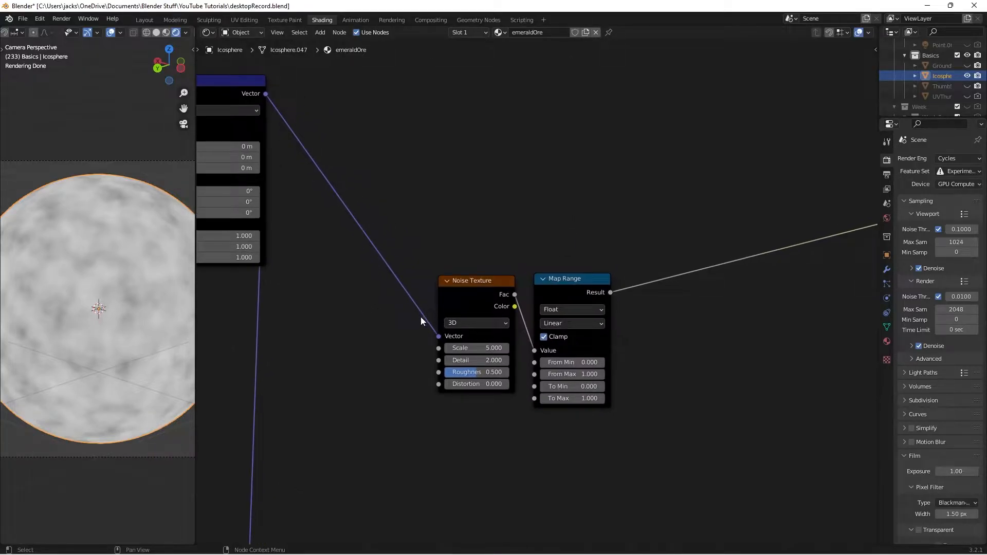
{"action": "double_click", "coordinate": [470, 348]}
{"action": "type", "text": "3"}
{"action": "key", "text": "Return"}
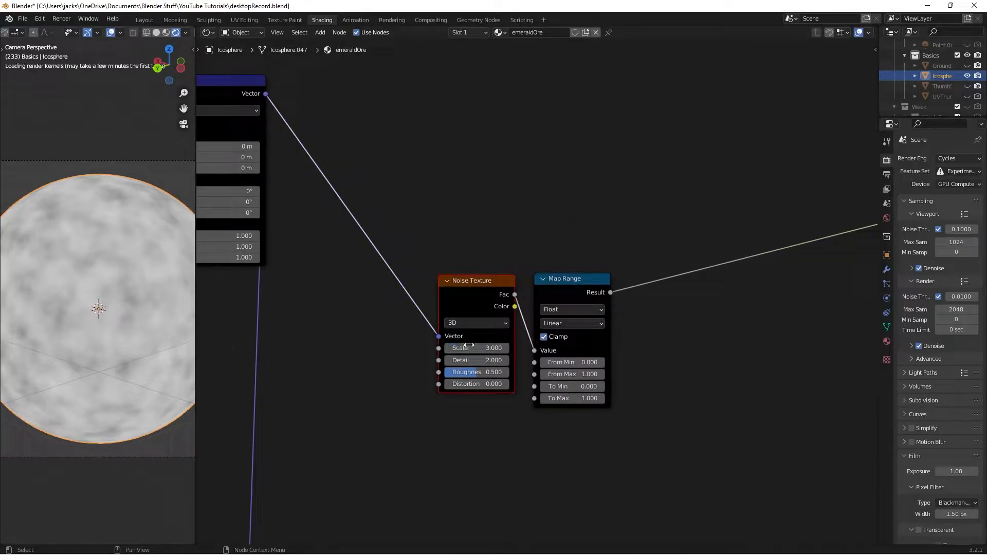
{"action": "double_click", "coordinate": [472, 361]}
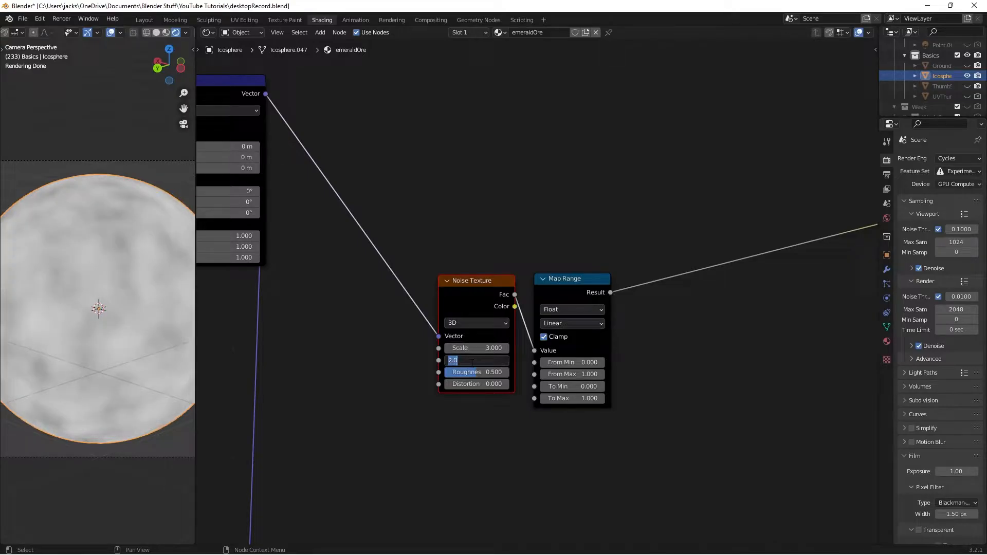
{"action": "type", "text": "12"}
{"action": "key", "text": "Return"}
{"action": "double_click", "coordinate": [481, 370]}
{"action": "type", "text": "0.75"}
{"action": "key", "text": "Return"}
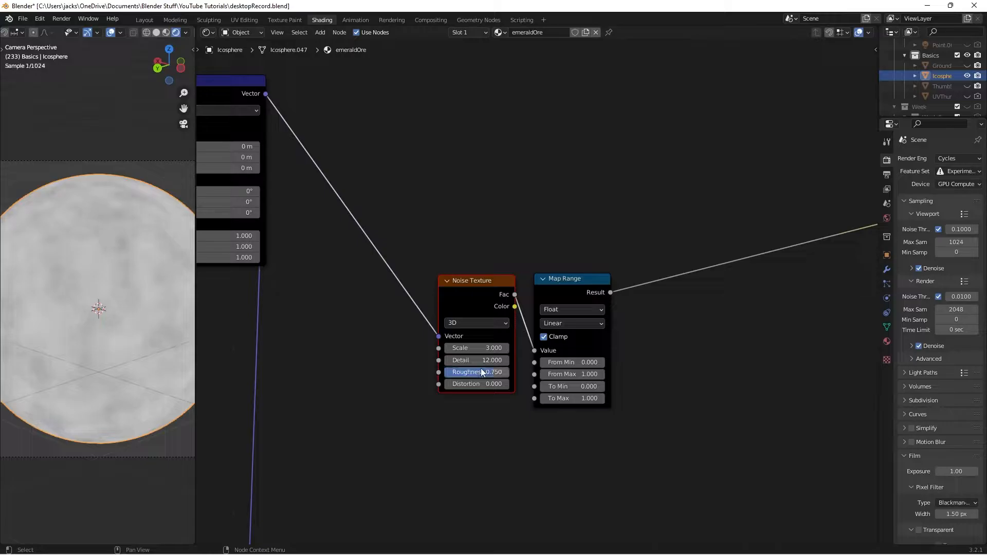
Step: Set the Map Range's From Min to 0.2, From Max to 0.8 and To Max to 0.15, and save the file
{"action": "left_click", "coordinate": [576, 286]}
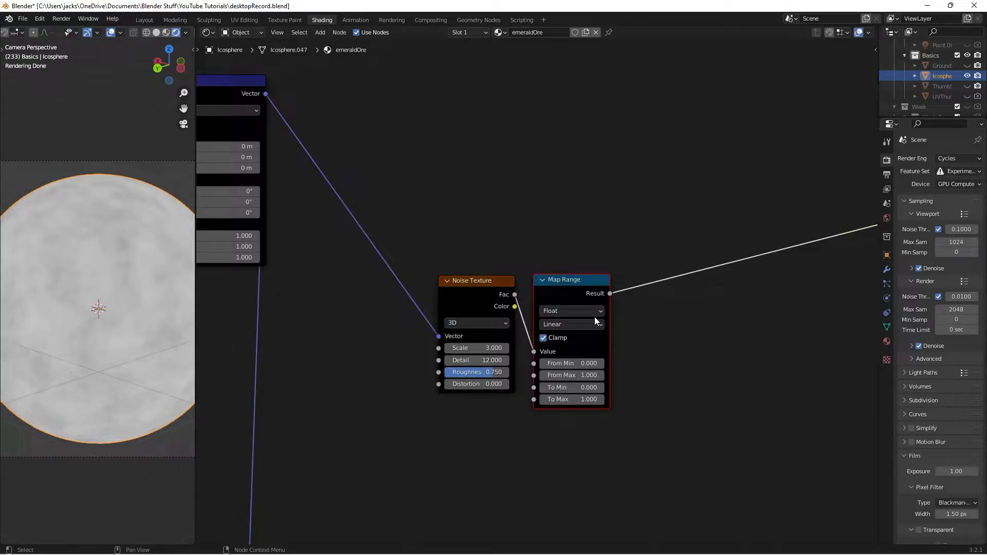
{"action": "left_click", "coordinate": [599, 366]}
{"action": "left_click", "coordinate": [599, 366]}
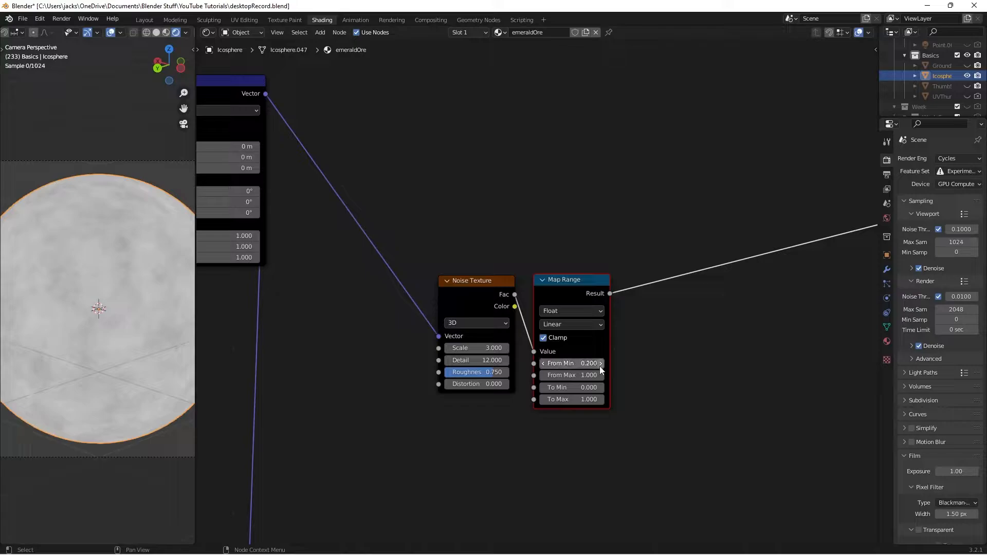
{"action": "left_click", "coordinate": [542, 375]}
{"action": "left_click", "coordinate": [542, 375]}
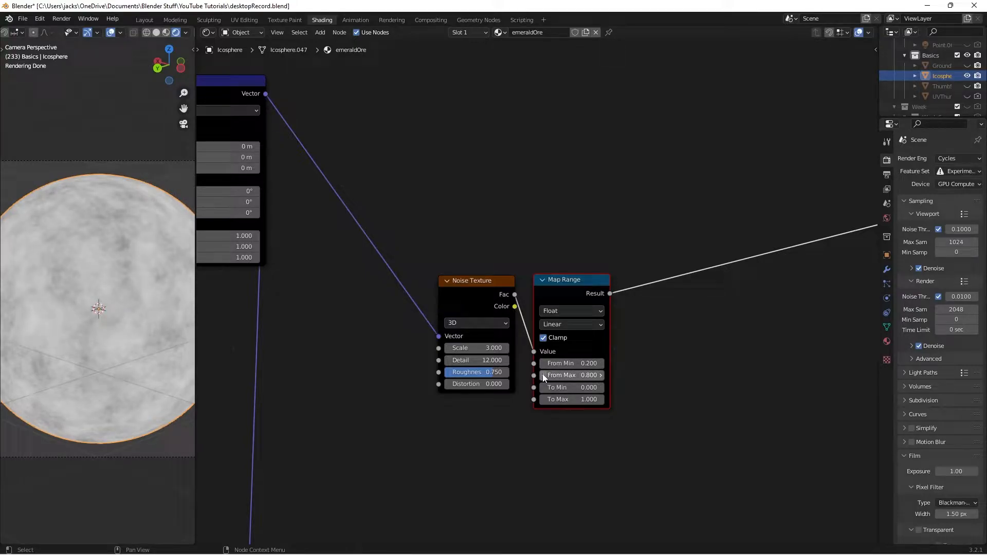
{"action": "left_click", "coordinate": [562, 399]}
{"action": "key", "text": "Return"}
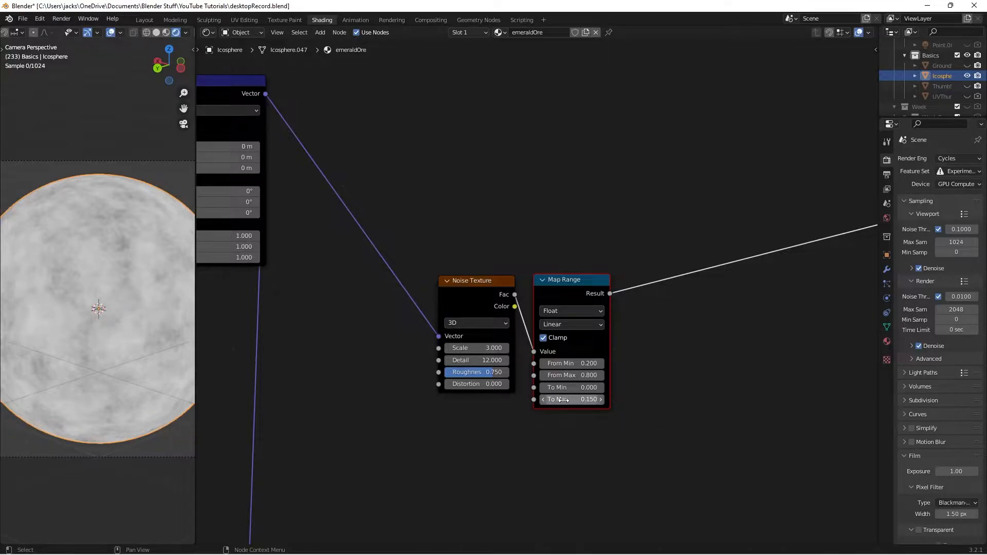
{"action": "key", "text": "ctrl+s"}
{"action": "scroll", "coordinate": [511, 222], "scroll_direction": "down", "scroll_amount": 1}
Step: Move the Map Range node up and farther from the Noise Texture to free space beneath it
{"action": "left_click", "coordinate": [544, 242]}
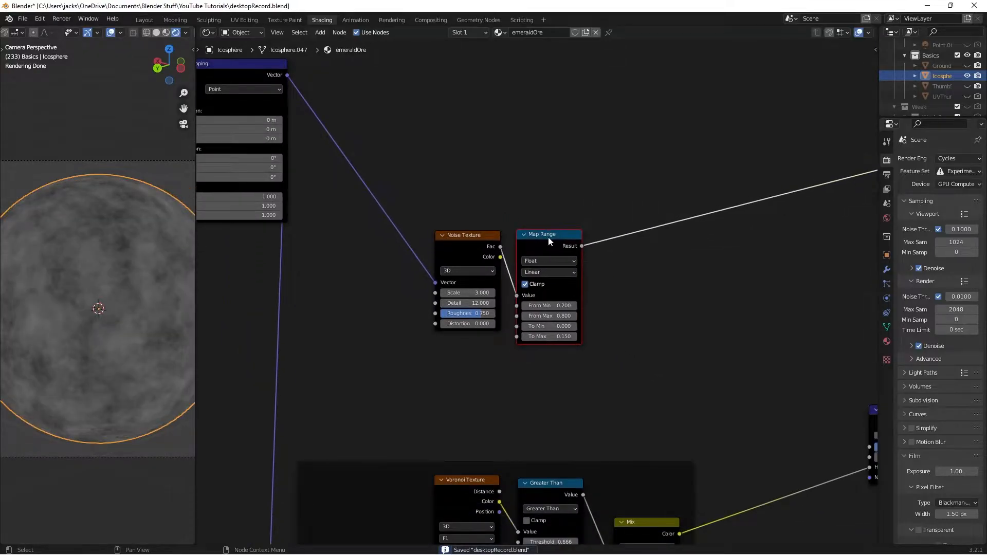
{"action": "left_click", "coordinate": [460, 226]}
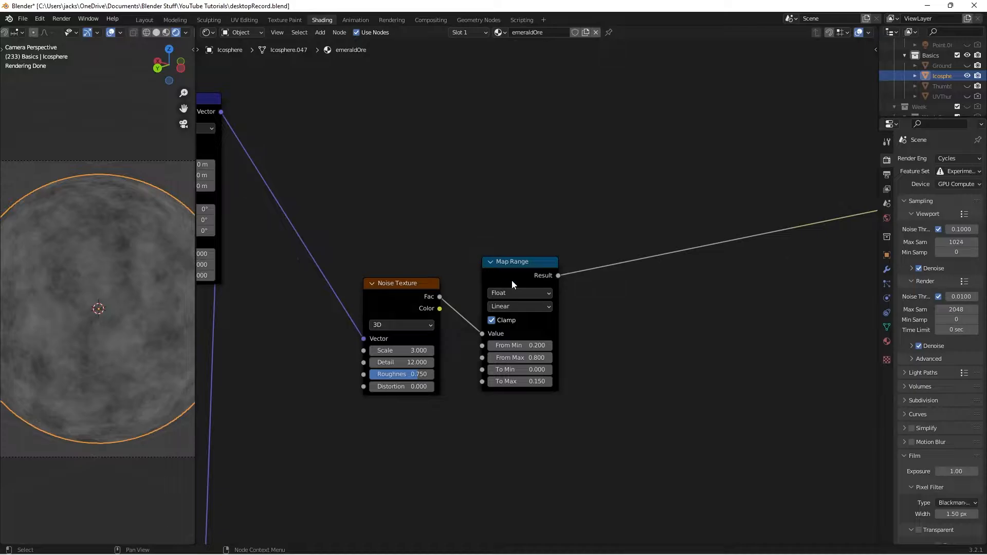
{"action": "left_click_drag", "start_coordinate": [511, 279], "coordinate": [510, 257]}
{"action": "left_click", "coordinate": [515, 220]}
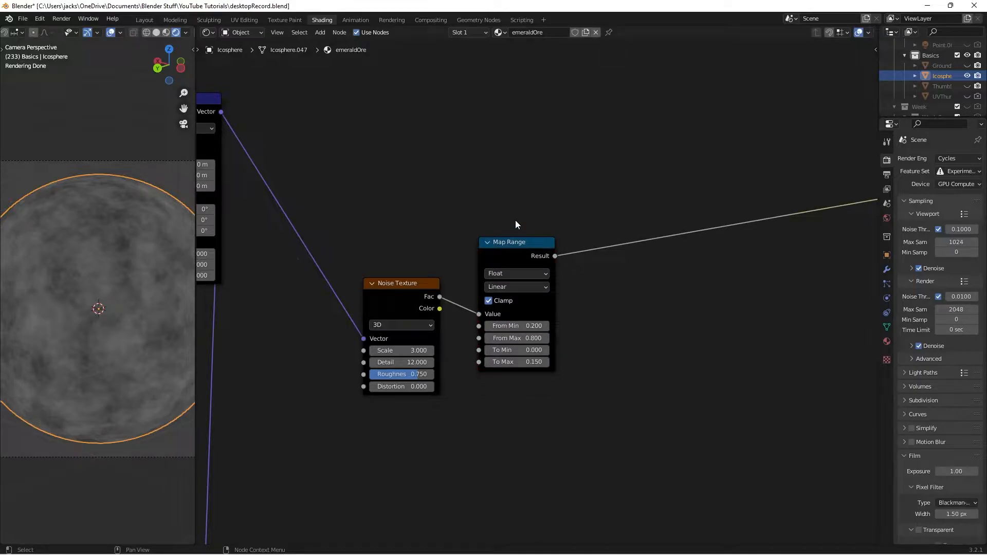
Step: Duplicate the Map Range below the original with the Noise Texture's Fac as its Value input, and set the copy's To Max to 1
{"action": "left_click", "coordinate": [505, 242]}
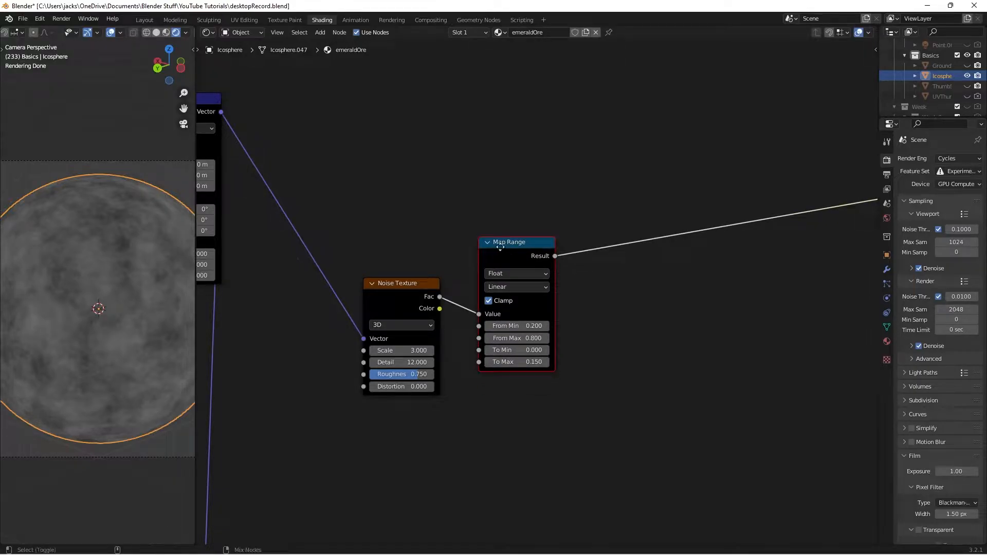
{"action": "key", "text": "shift+d"}
{"action": "left_click", "coordinate": [510, 401]}
{"action": "scroll", "coordinate": [612, 378], "scroll_direction": "up", "scroll_amount": 2}
{"action": "middle_click_drag", "start_coordinate": [617, 378], "coordinate": [644, 312]}
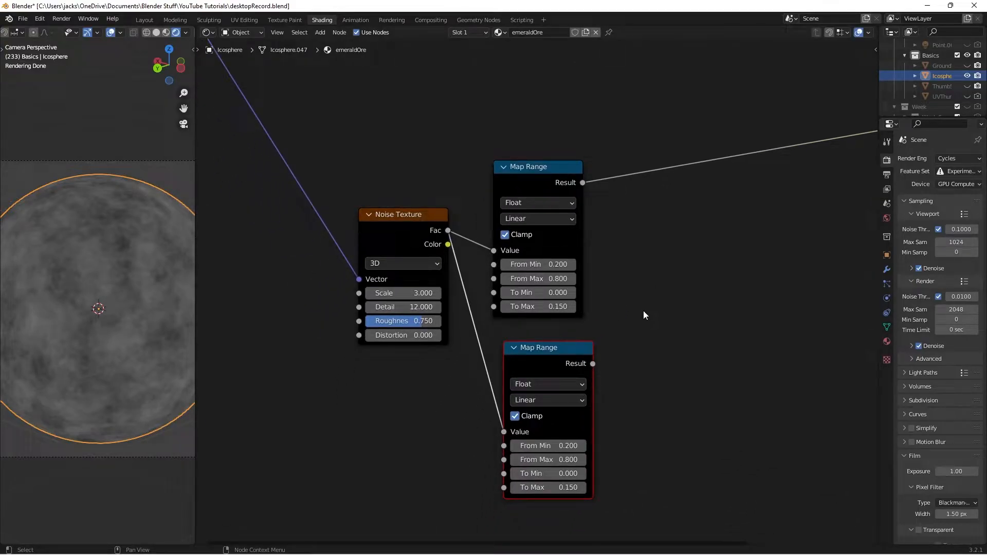
{"action": "left_click", "coordinate": [548, 487]}
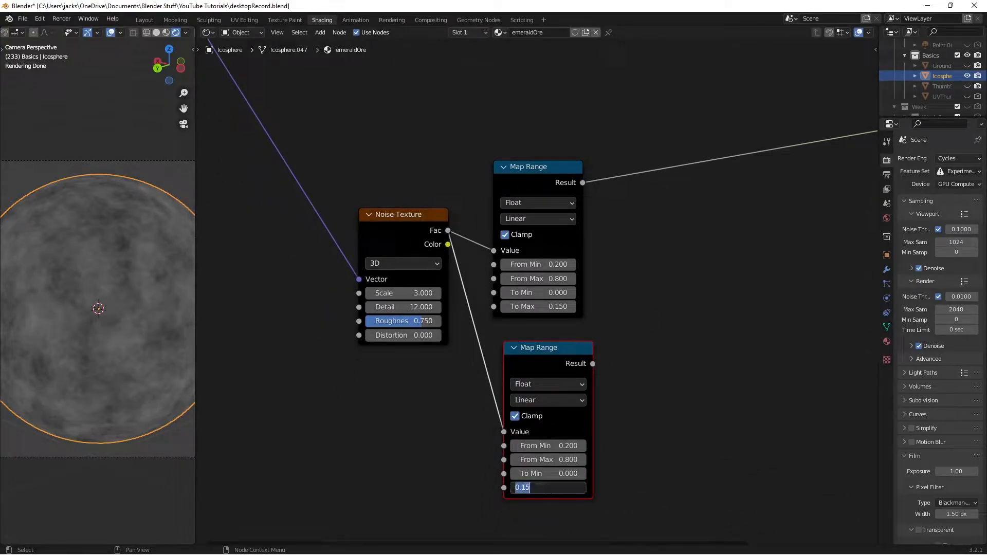
{"action": "type", "text": "1"}
{"action": "key", "text": "Return"}
Step: Preview the lower Map Range against the upper one and move the lower node closer beneath it
{"action": "left_click", "coordinate": [544, 364], "text": "ctrl+shift"}
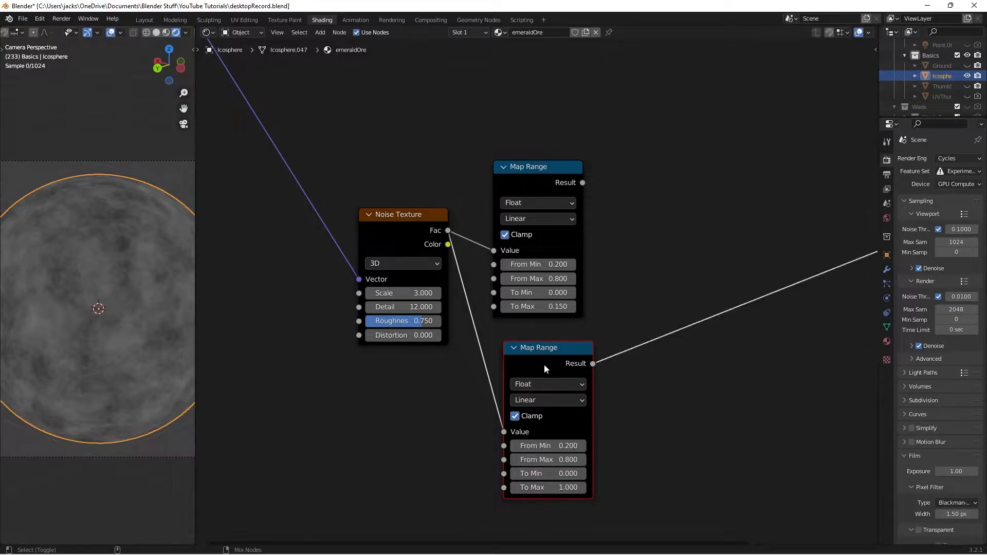
{"action": "left_click", "coordinate": [537, 170], "text": "ctrl+shift"}
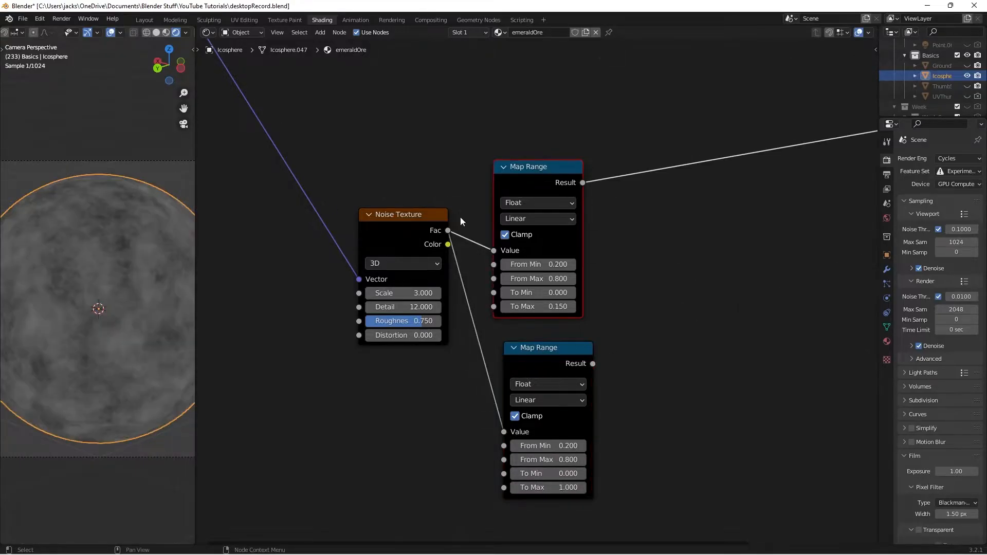
{"action": "left_click_drag", "start_coordinate": [527, 363], "coordinate": [504, 355]}
{"action": "left_click", "coordinate": [656, 327]}
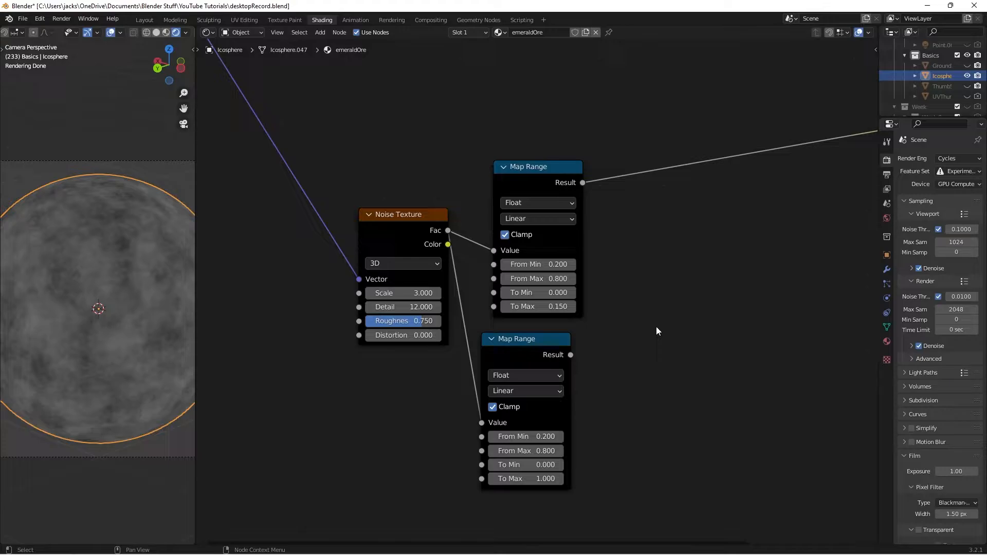
Step: Add a Mix node between the two Map Range nodes and the Bump node
{"action": "scroll", "coordinate": [656, 325], "scroll_direction": "down", "scroll_amount": 3}
{"action": "key", "text": "shift+a"}
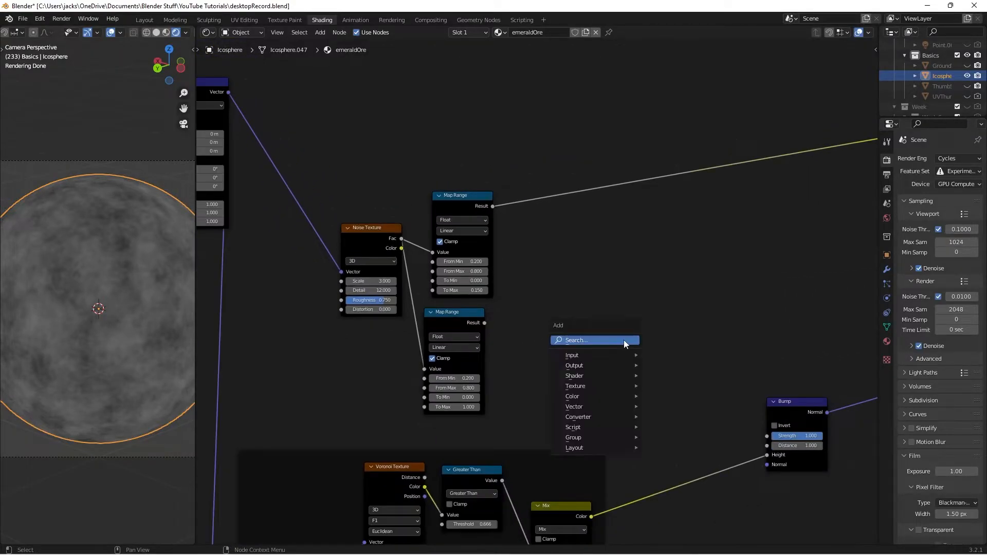
{"action": "left_click", "coordinate": [624, 340]}
{"action": "type", "text": "mix"}
{"action": "key", "text": "Return"}
{"action": "left_click", "coordinate": [647, 325]}
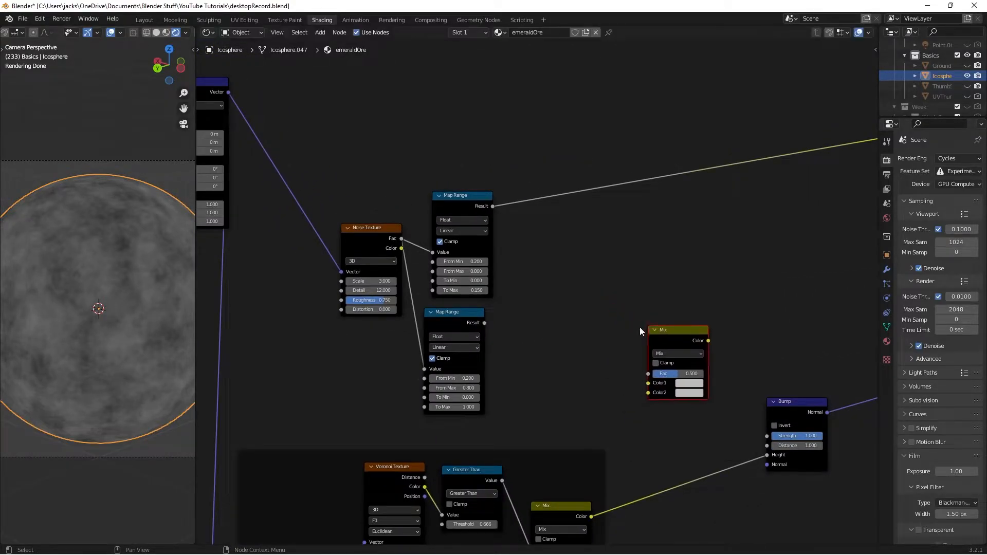
Step: Mix the upper Map Range (Color1) with the lower one (Color2) using the Voronoi mask Mix as Fac, preview the result and save
{"action": "middle_click_drag", "start_coordinate": [592, 333], "coordinate": [526, 267]}
{"action": "left_click_drag", "start_coordinate": [524, 451], "coordinate": [583, 308]}
{"action": "left_click_drag", "start_coordinate": [425, 139], "coordinate": [581, 317]}
{"action": "left_click_drag", "start_coordinate": [417, 256], "coordinate": [585, 331]}
{"action": "left_click", "coordinate": [607, 271], "text": "ctrl+shift"}
{"action": "left_click_drag", "start_coordinate": [610, 269], "coordinate": [582, 268]}
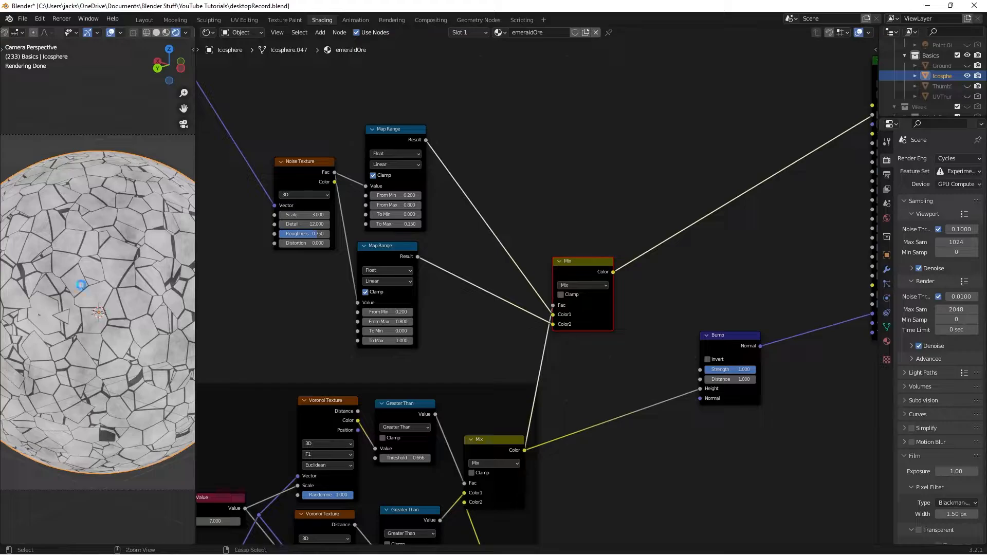
{"action": "key", "text": "ctrl+s"}
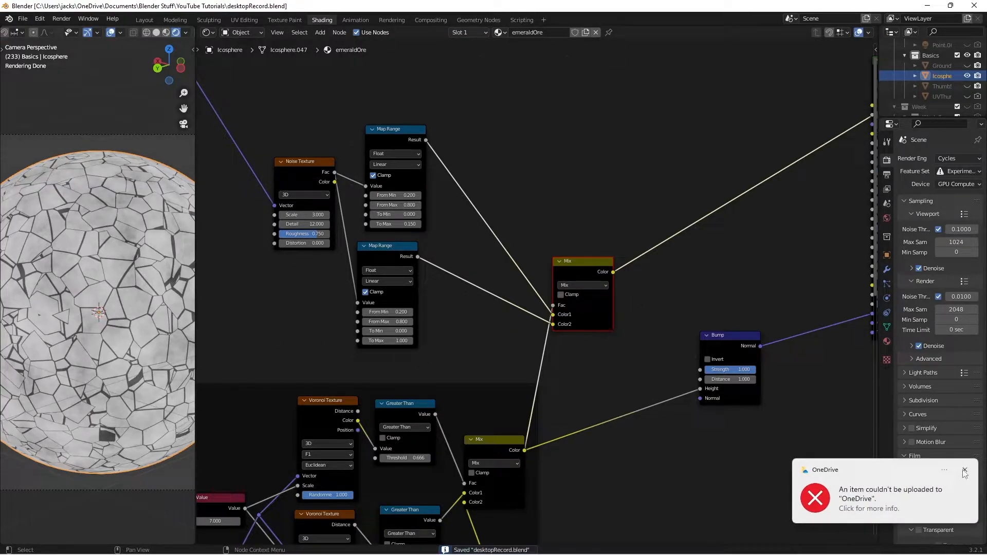
{"action": "left_click", "coordinate": [964, 470]}
Step: Duplicate the Bump node, feed the new Mix's Color into the copy's Height, and link its Normal to the original Bump's Normal input
{"action": "middle_click_drag", "start_coordinate": [717, 413], "coordinate": [597, 414]}
{"action": "left_click_drag", "start_coordinate": [604, 338], "coordinate": [640, 323]}
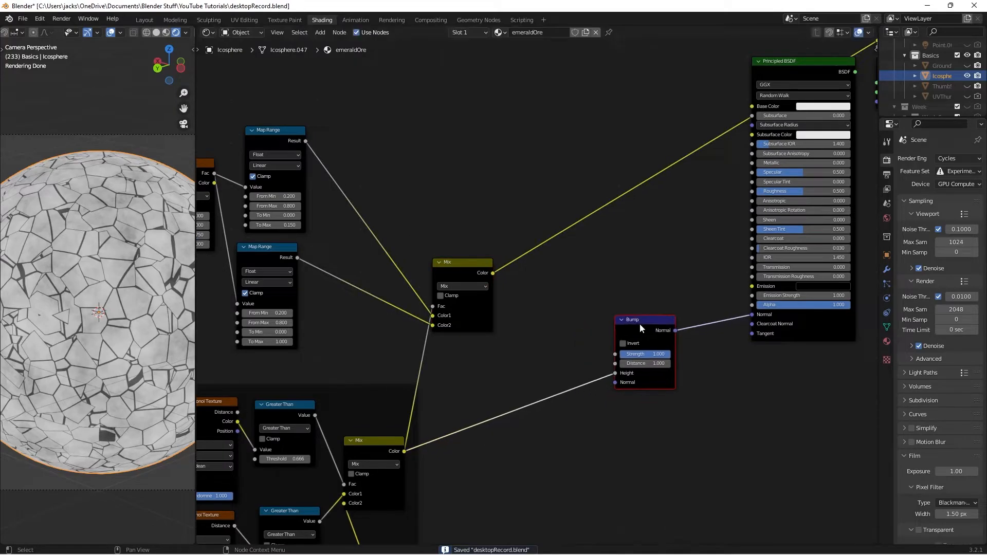
{"action": "key", "text": "shift+d"}
{"action": "left_click", "coordinate": [560, 300]}
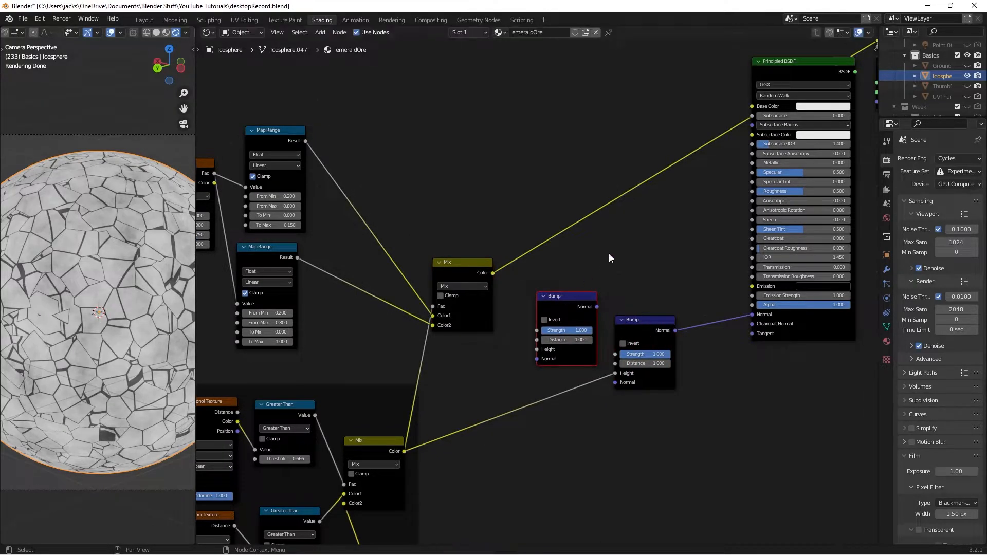
{"action": "scroll", "coordinate": [609, 258], "scroll_direction": "up", "scroll_amount": 2}
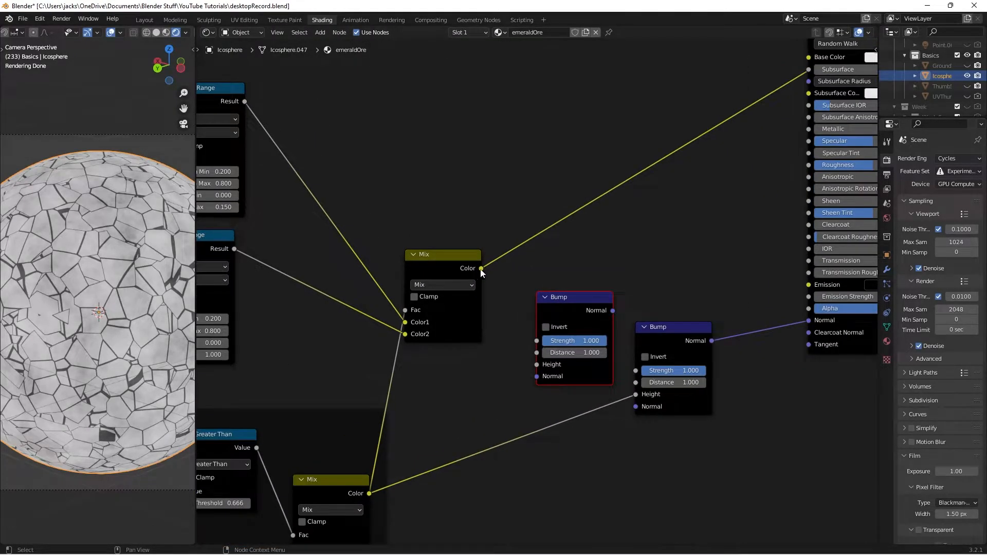
{"action": "left_click_drag", "start_coordinate": [481, 268], "coordinate": [536, 364]}
{"action": "left_click_drag", "start_coordinate": [572, 320], "coordinate": [636, 407]}
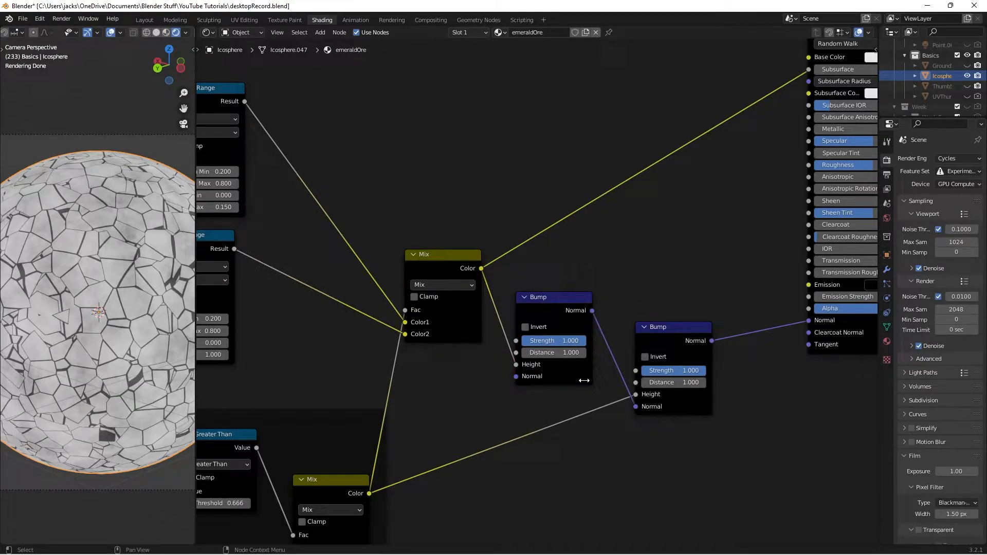
Step: Set the duplicated Bump's Strength to 0.5, send the Principled BSDF back to the material output and save the file
{"action": "double_click", "coordinate": [539, 340]}
{"action": "key", "text": "Return"}
{"action": "middle_click_drag", "start_coordinate": [701, 248], "coordinate": [596, 263]}
{"action": "left_click", "coordinate": [770, 358], "text": "ctrl+shift"}
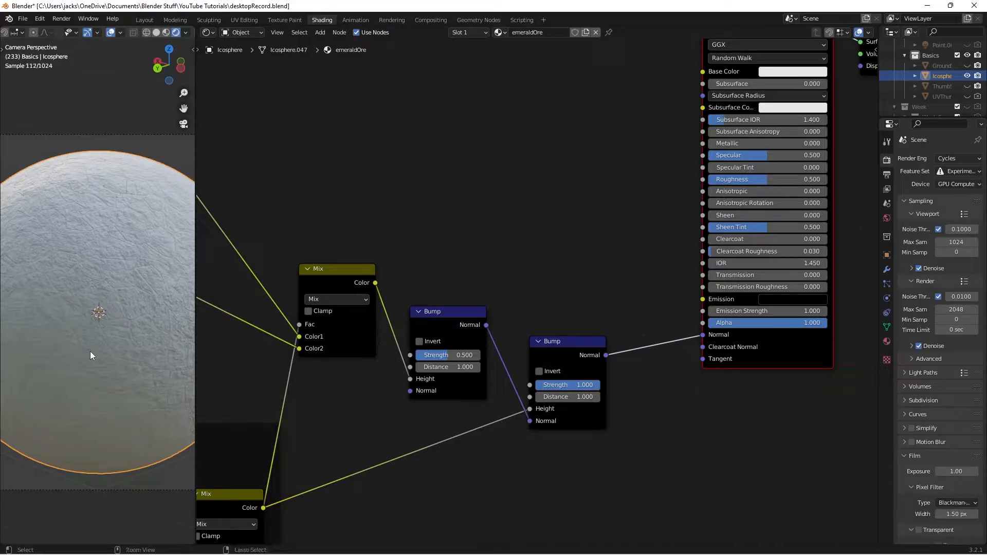
{"action": "key", "text": "ctrl+s"}
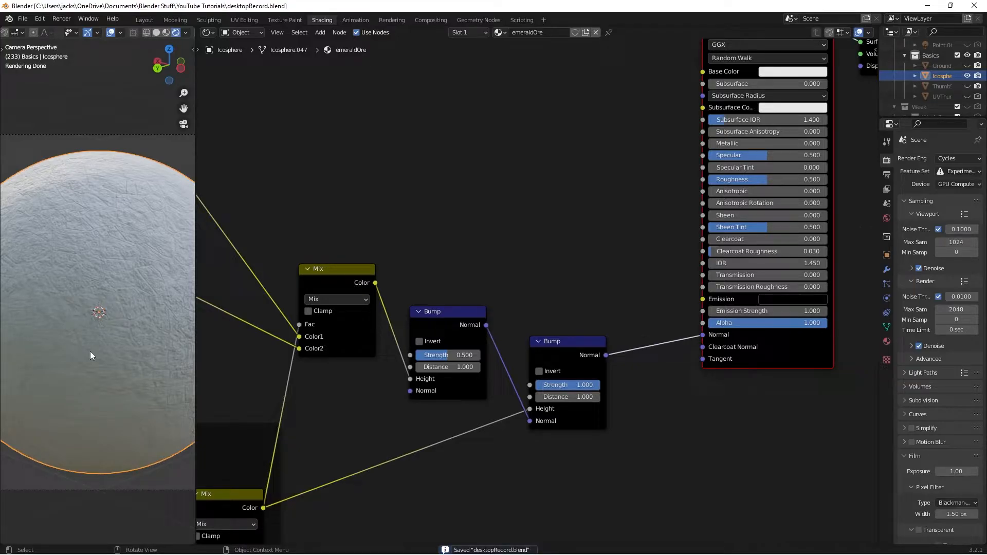
Step: Save the file and add a Musgrave Texture above the Noise Texture, driven by the Mapping node's Vector
{"action": "scroll", "coordinate": [384, 143], "scroll_direction": "down", "scroll_amount": 4}
{"action": "middle_click_drag", "start_coordinate": [450, 208], "coordinate": [481, 240]}
{"action": "left_click", "coordinate": [467, 240]}
{"action": "scroll", "coordinate": [467, 241], "scroll_direction": "down", "scroll_amount": 2}
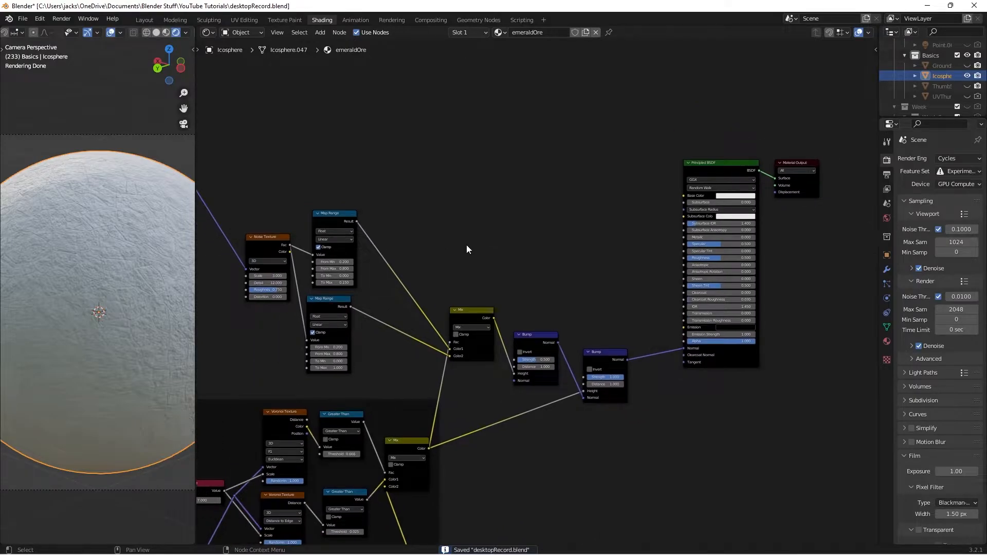
{"action": "scroll", "coordinate": [471, 252], "scroll_direction": "down", "scroll_amount": 1}
{"action": "middle_click_drag", "start_coordinate": [366, 137], "coordinate": [459, 270]}
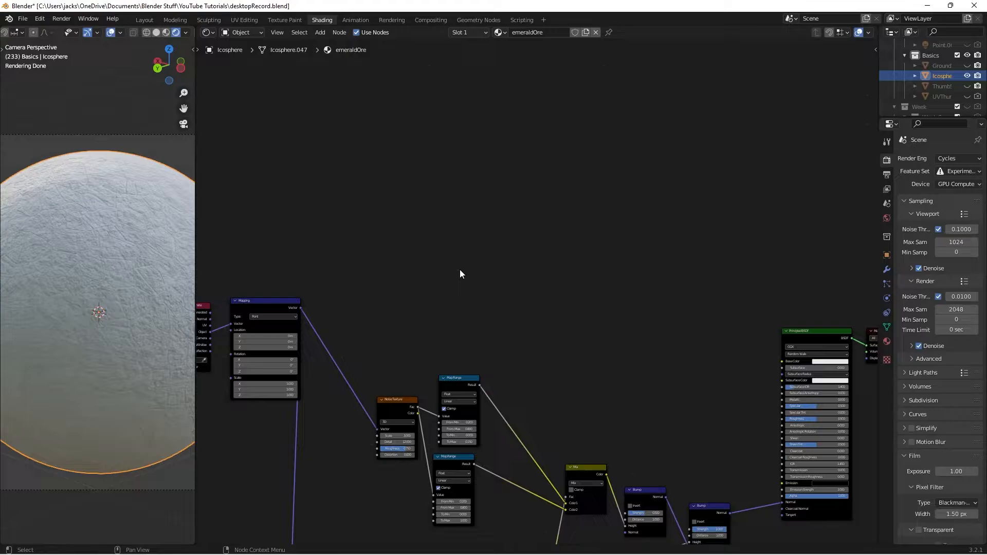
{"action": "key", "text": "ctrl+s"}
{"action": "middle_click_drag", "start_coordinate": [424, 230], "coordinate": [462, 276]}
{"action": "scroll", "coordinate": [461, 276], "scroll_direction": "up", "scroll_amount": 4}
{"action": "key", "text": "shift+a"}
{"action": "left_click", "coordinate": [440, 312]}
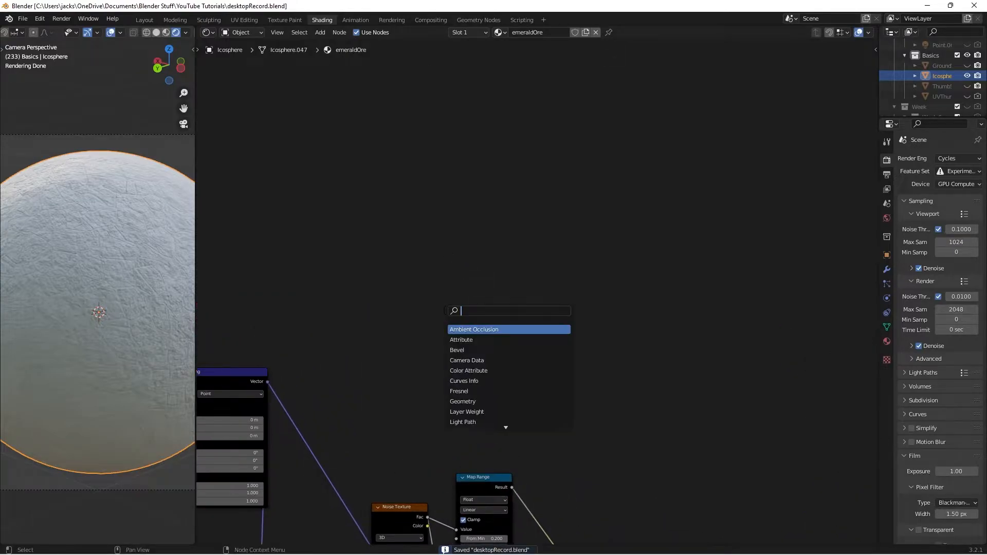
{"action": "type", "text": "musgrave"}
{"action": "key", "text": "Return"}
{"action": "left_click", "coordinate": [316, 253]}
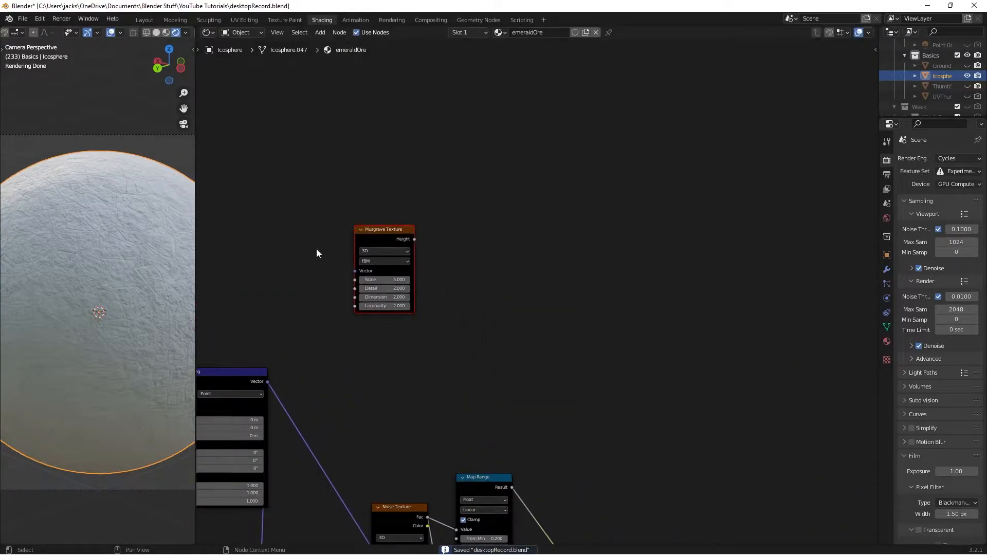
{"action": "left_click_drag", "start_coordinate": [268, 382], "coordinate": [356, 269]}
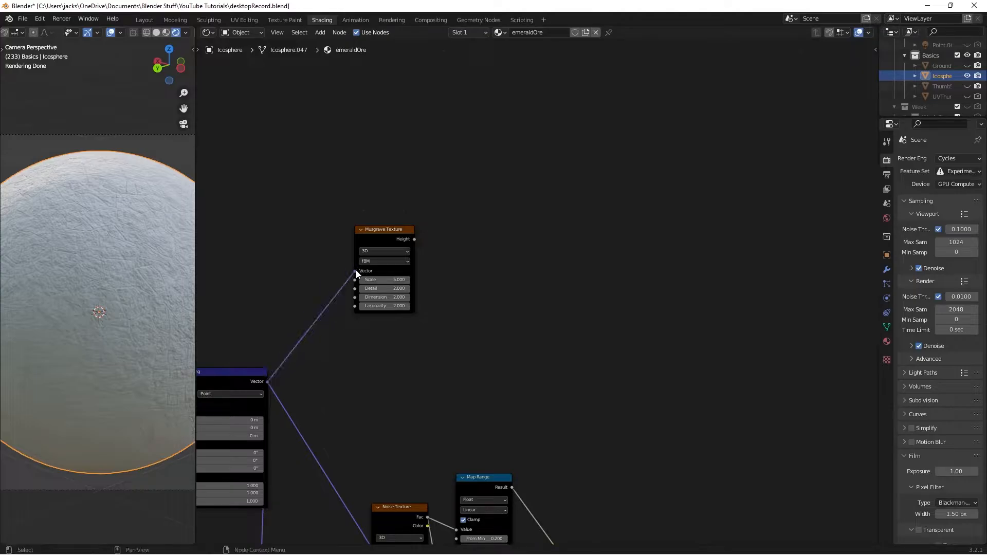
Step: Add a Map Range node fed by the Musgrave Texture's Height as Value and preview its result on the sphere
{"action": "middle_click_drag", "start_coordinate": [356, 270], "coordinate": [393, 337]}
{"action": "scroll", "coordinate": [528, 335], "scroll_direction": "up", "scroll_amount": 3}
{"action": "middle_click_drag", "start_coordinate": [529, 334], "coordinate": [553, 295]}
{"action": "key", "text": "shift+a"}
{"action": "left_click", "coordinate": [555, 294]}
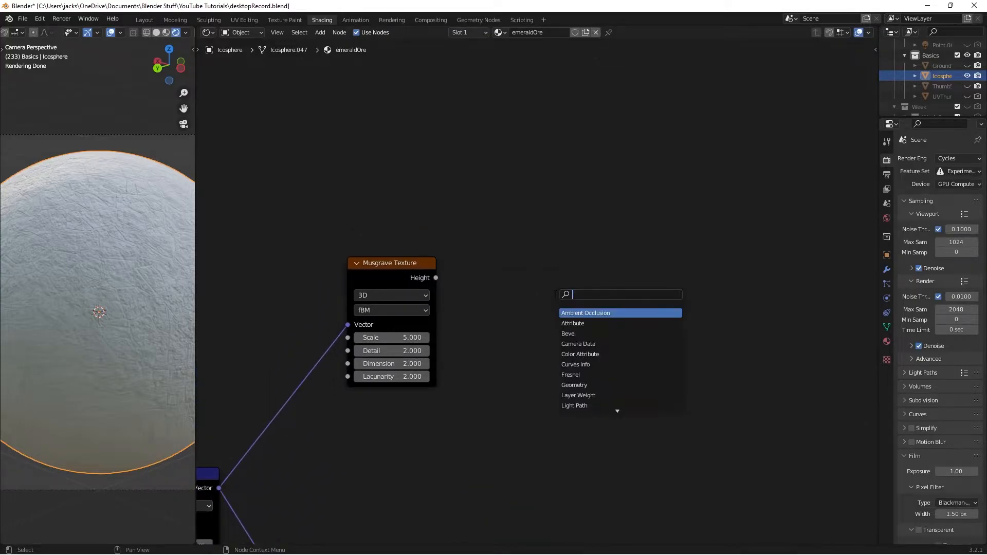
{"action": "type", "text": "map"}
{"action": "key", "text": "Return"}
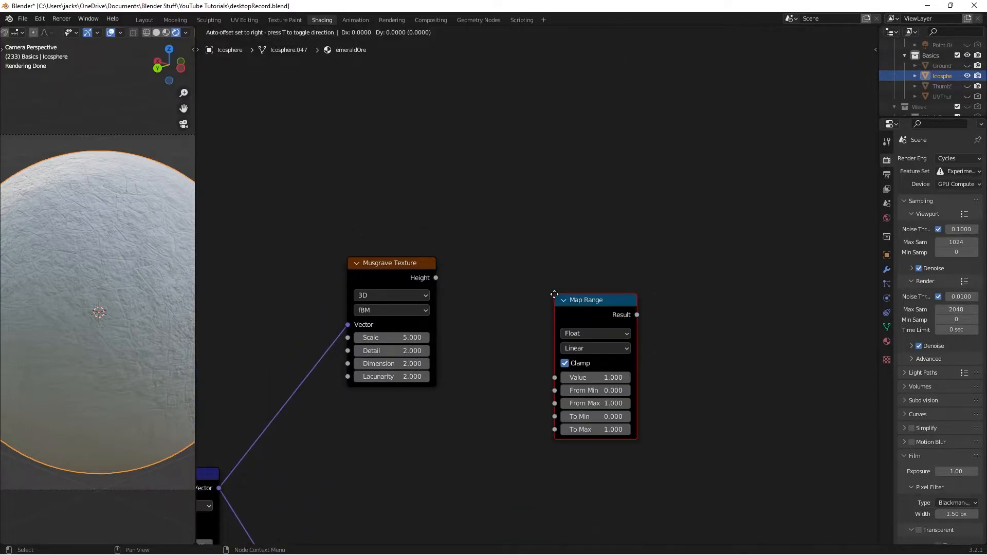
{"action": "left_click", "coordinate": [466, 259]}
{"action": "left_click_drag", "start_coordinate": [435, 277], "coordinate": [465, 342]}
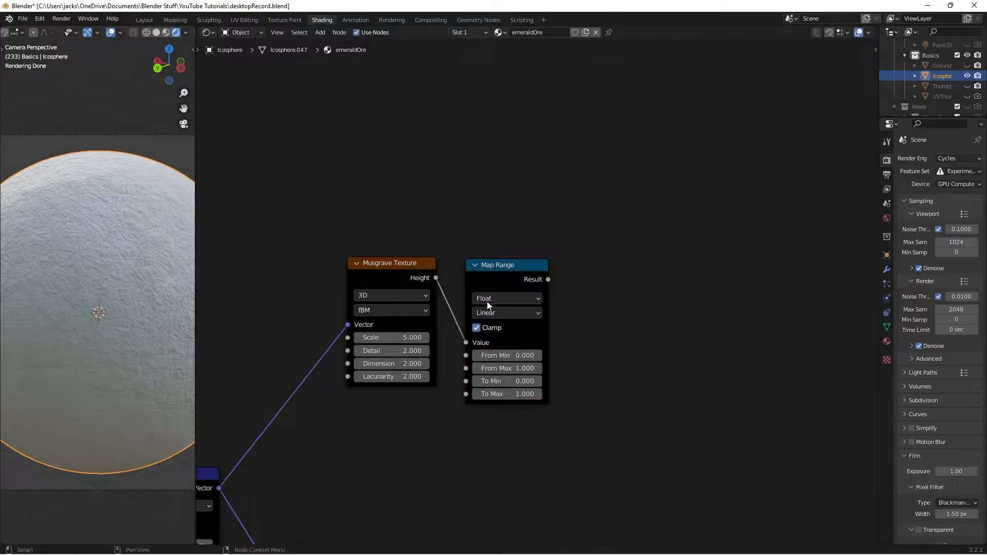
{"action": "left_click", "coordinate": [508, 276], "text": "ctrl+shift"}
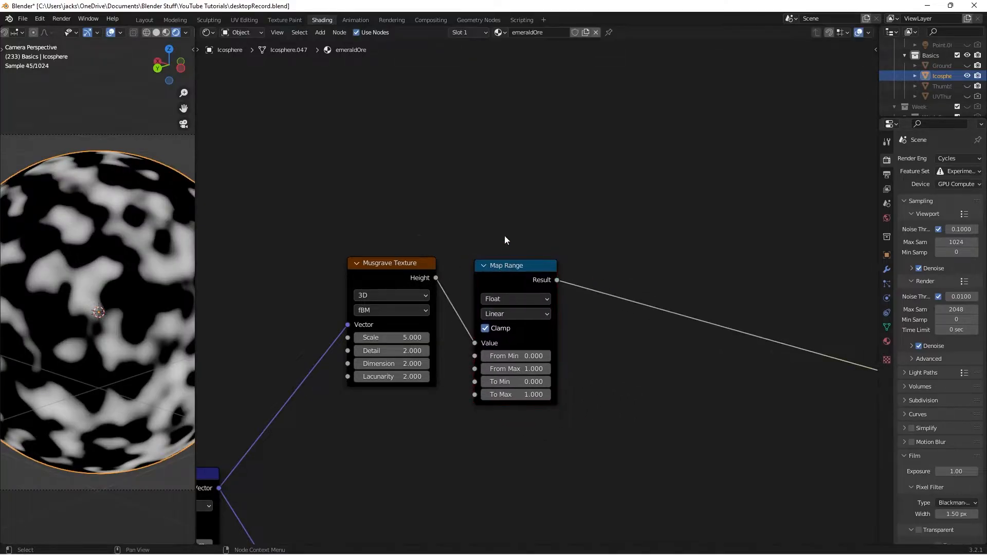
Step: Switch the Musgrave Texture type to Hybrid Multifractal and set its Scale to 3
{"action": "scroll", "coordinate": [501, 236], "scroll_direction": "up", "scroll_amount": 1}
{"action": "left_click_drag", "start_coordinate": [369, 272], "coordinate": [375, 277]}
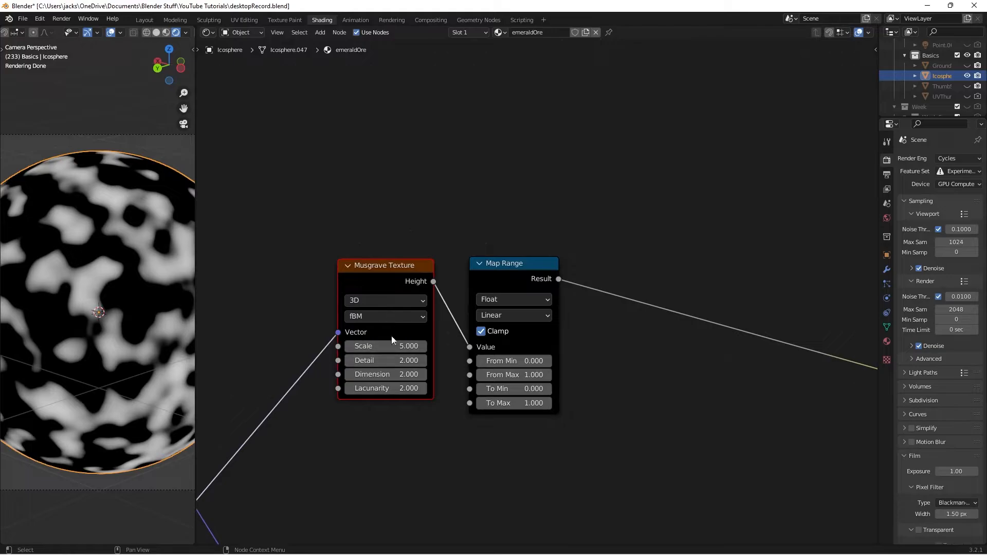
{"action": "left_click", "coordinate": [387, 317]}
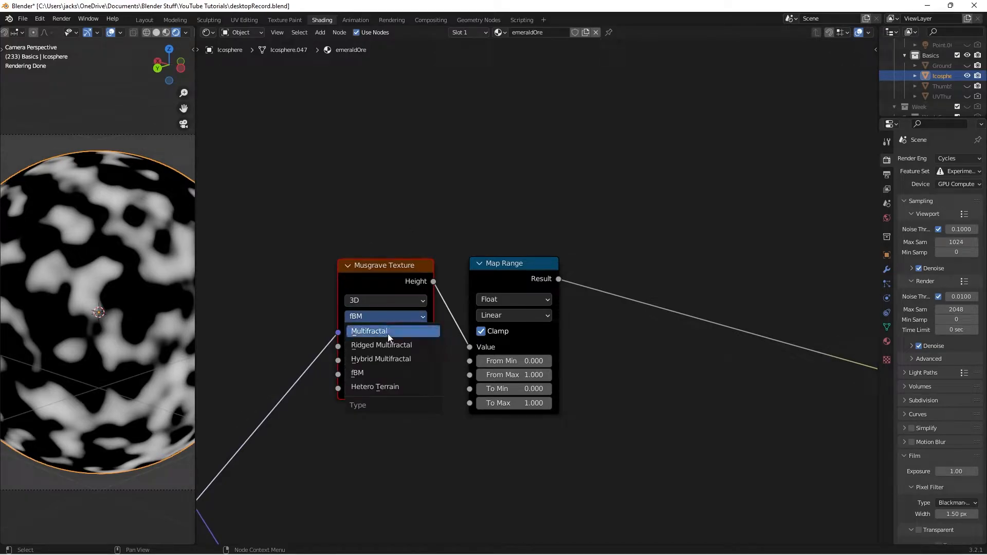
{"action": "left_click", "coordinate": [394, 357]}
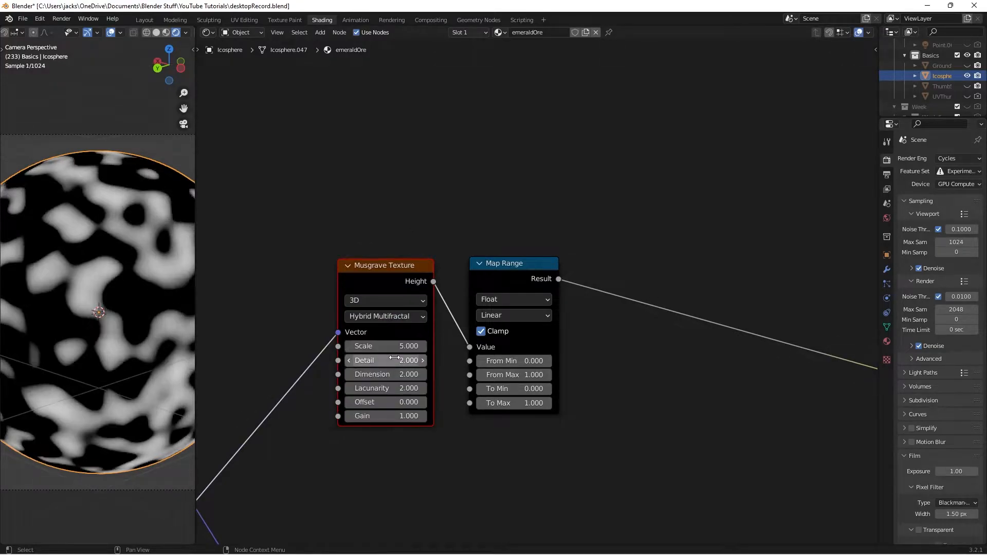
{"action": "left_click", "coordinate": [373, 342]}
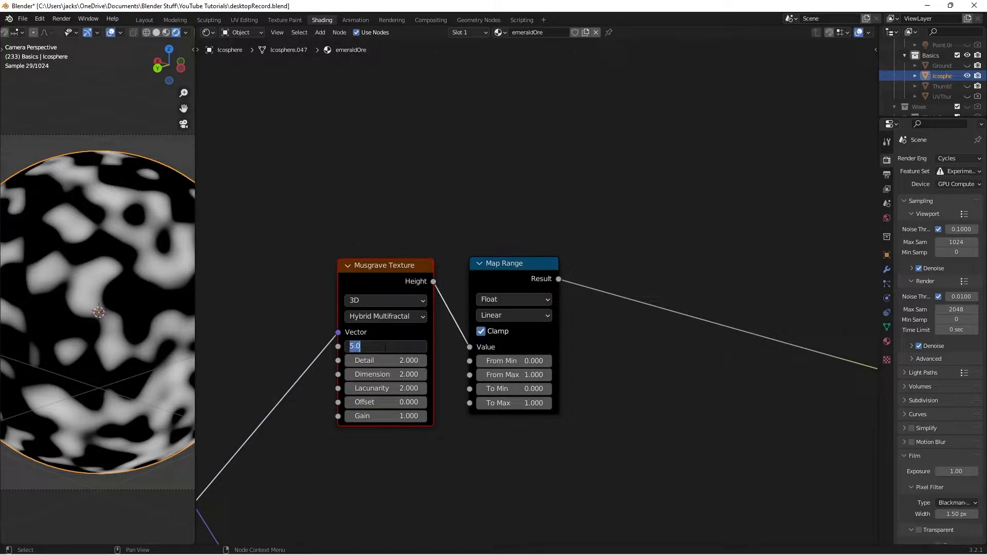
{"action": "type", "text": "3"}
{"action": "key", "text": "Return"}
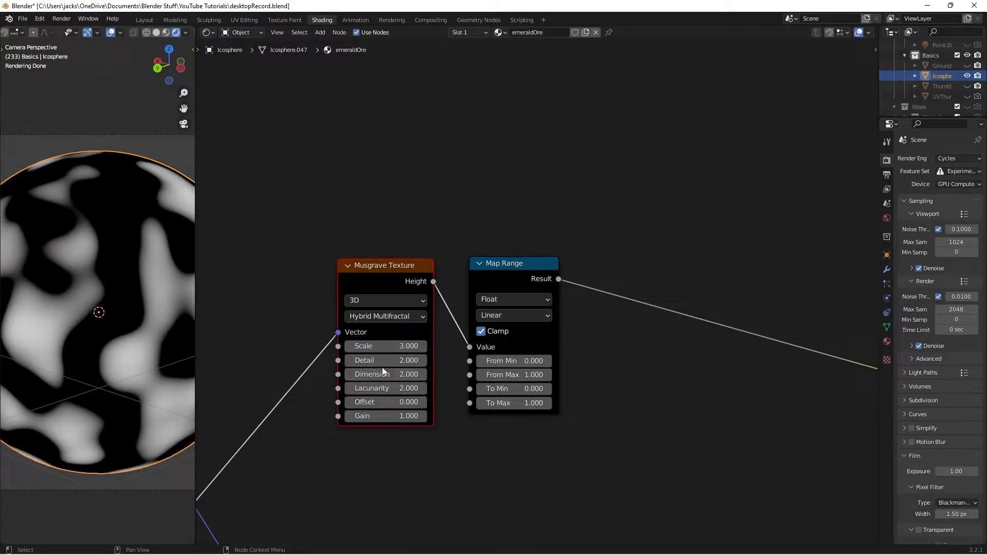
Step: Set the Musgrave Texture's Detail to 14 and Dimension to 0.5
{"action": "left_click", "coordinate": [380, 361]}
{"action": "type", "text": "14"}
{"action": "key", "text": "Return"}
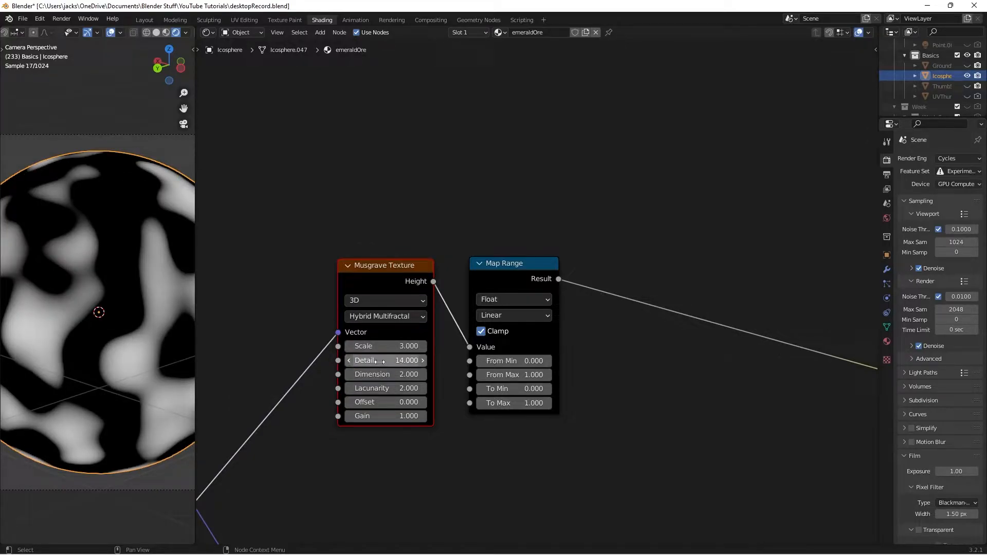
{"action": "left_click", "coordinate": [371, 375]}
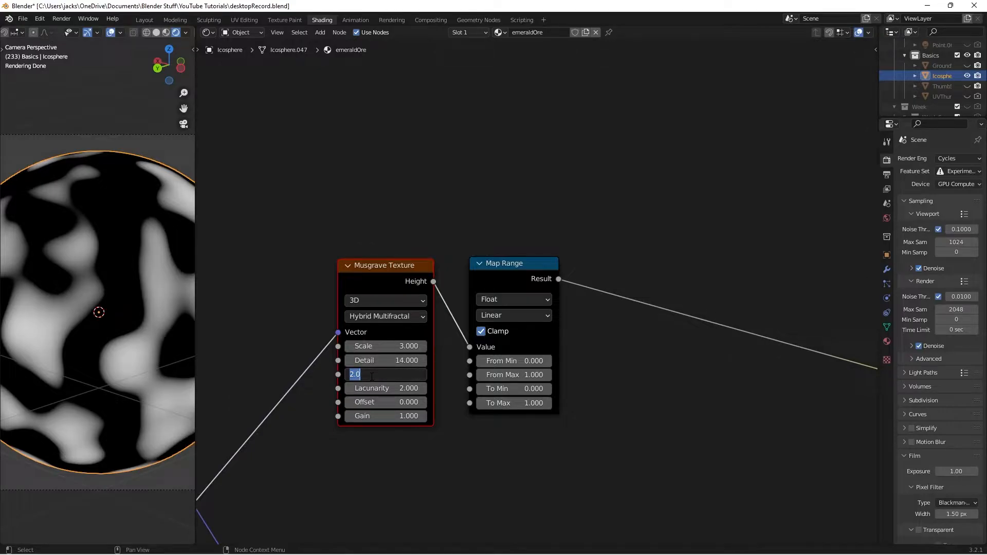
{"action": "type", "text": "0.5"}
{"action": "key", "text": "Return"}
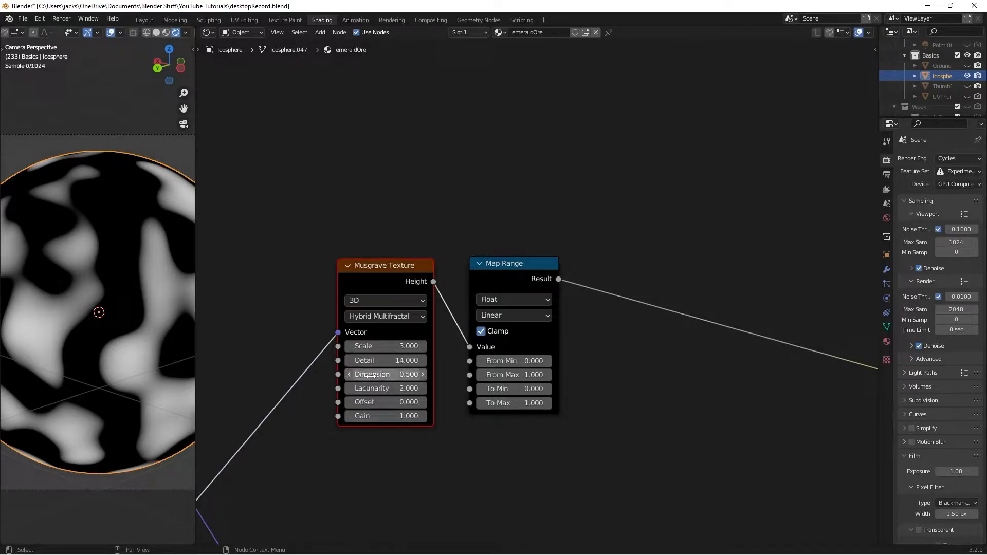
Step: Set the Musgrave Texture's Lacunarity to 5 and Offset to -0.11
{"action": "left_click", "coordinate": [396, 389]}
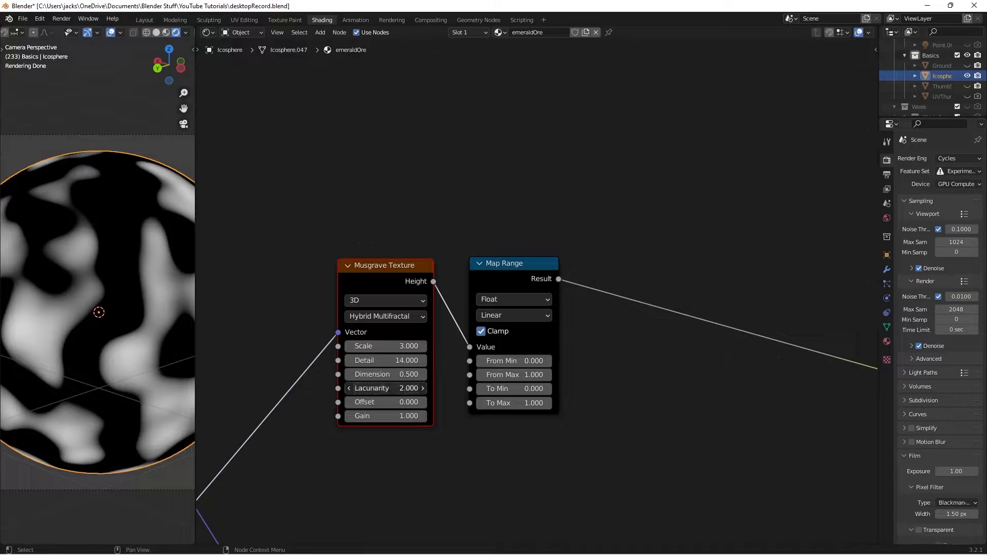
{"action": "type", "text": "5"}
{"action": "key", "text": "Return"}
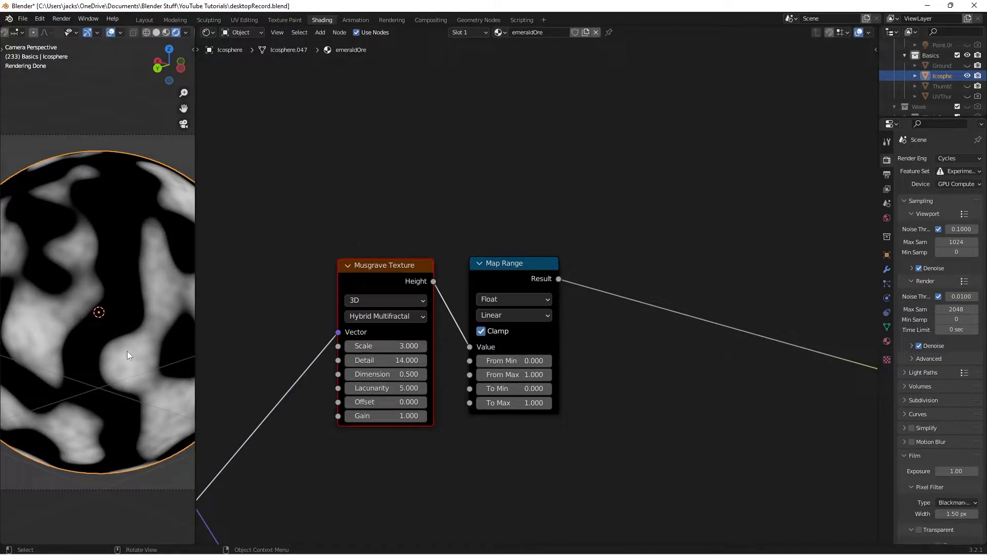
{"action": "left_click", "coordinate": [398, 402]}
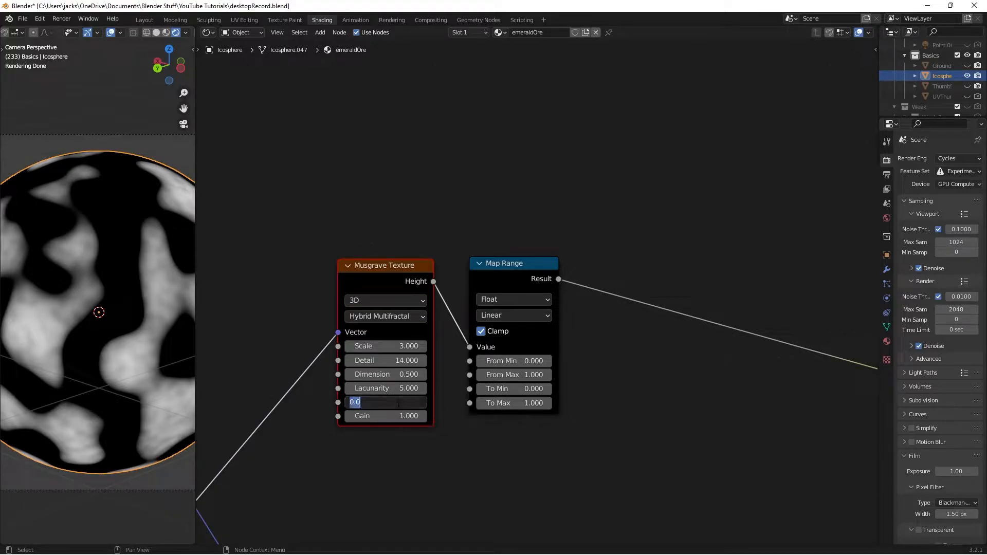
{"action": "key", "text": "BackSpace"}
{"action": "type", "text": "-0.11"}
{"action": "key", "text": "Return"}
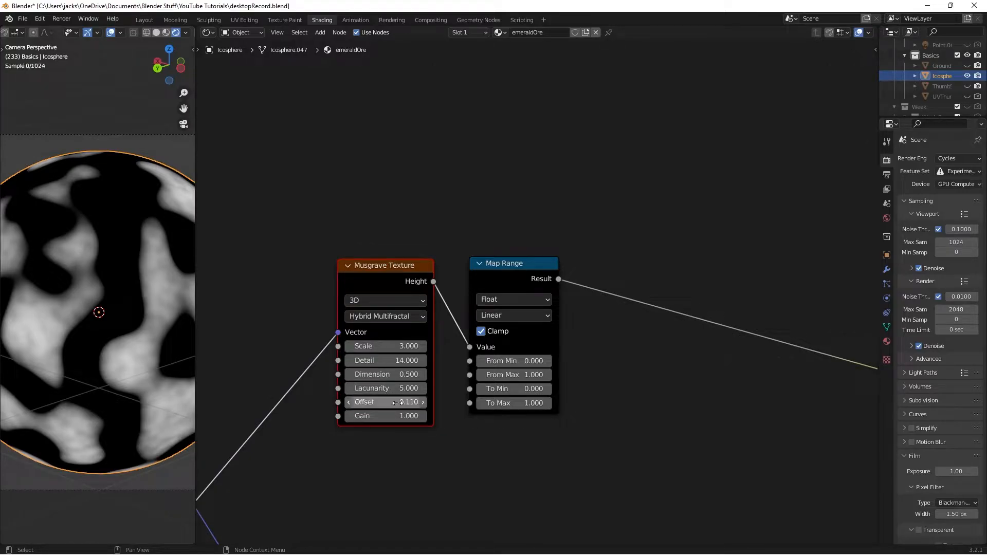
Step: Frame the sphere in the viewport, deselect it, set the Musgrave Texture's Gain to 10 and save the file
{"action": "scroll", "coordinate": [156, 317], "scroll_direction": "down", "scroll_amount": 2}
{"action": "middle_click_drag", "start_coordinate": [155, 317], "coordinate": [131, 310]}
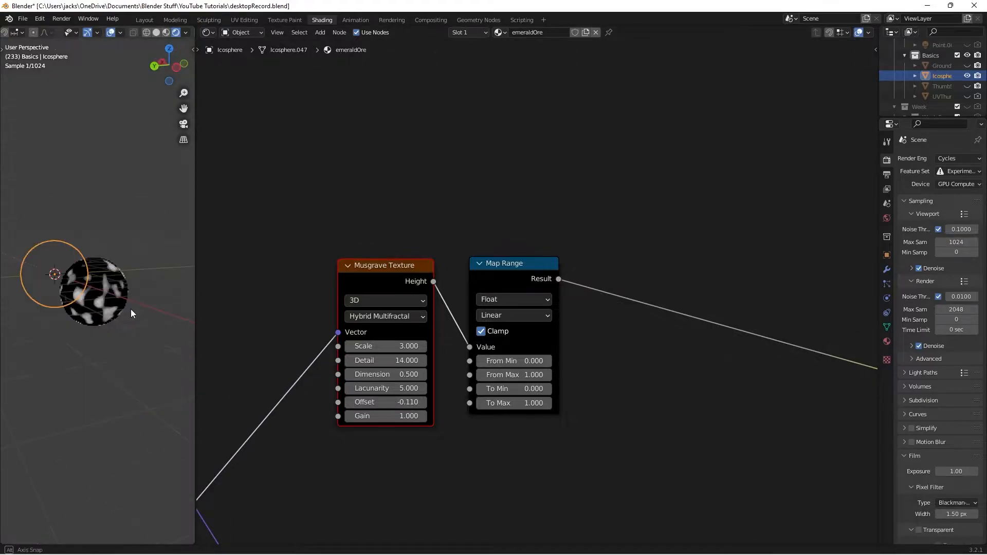
{"action": "scroll", "coordinate": [131, 309], "scroll_direction": "up", "scroll_amount": 4}
{"action": "key", "text": "KP_Decimal"}
{"action": "scroll", "coordinate": [87, 289], "scroll_direction": "up", "scroll_amount": 2}
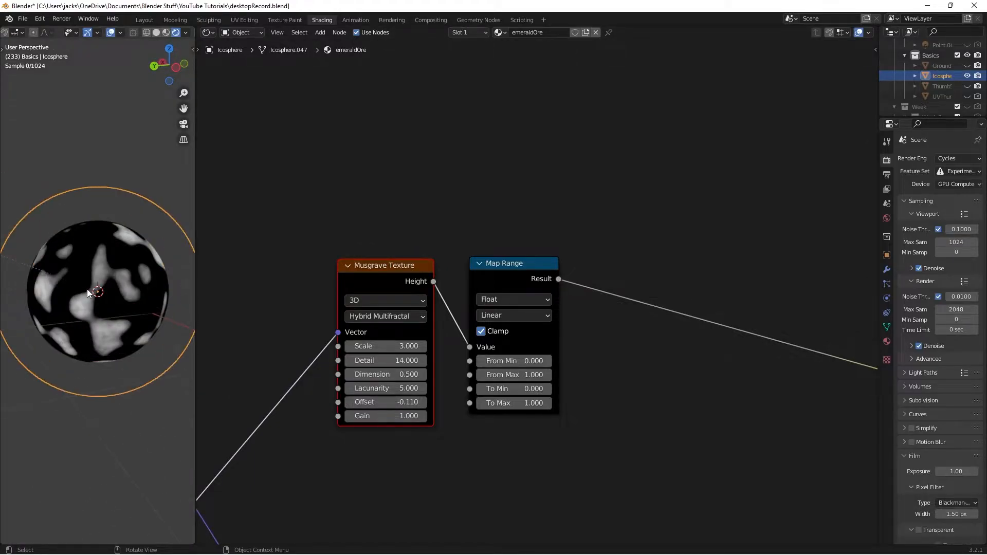
{"action": "left_click", "coordinate": [114, 456]}
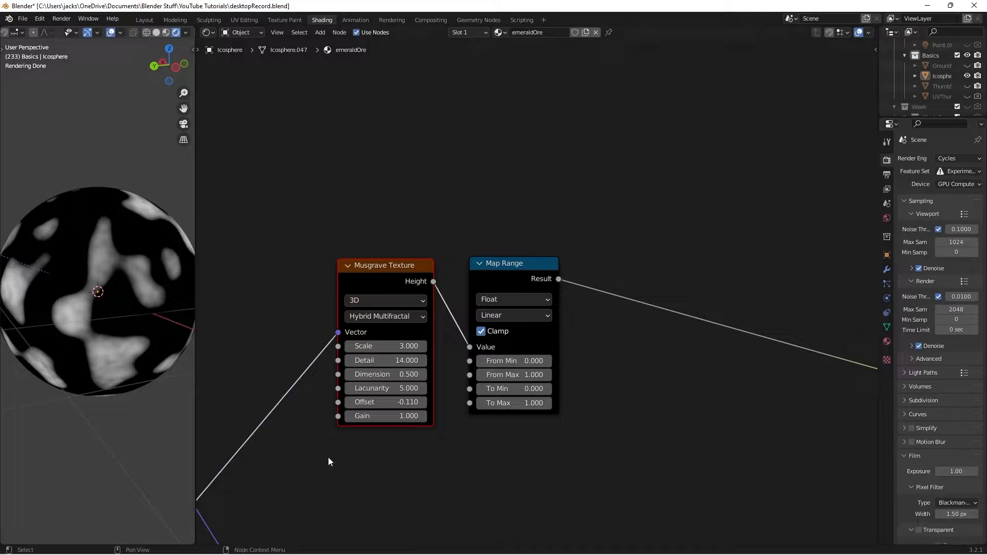
{"action": "left_click", "coordinate": [382, 418]}
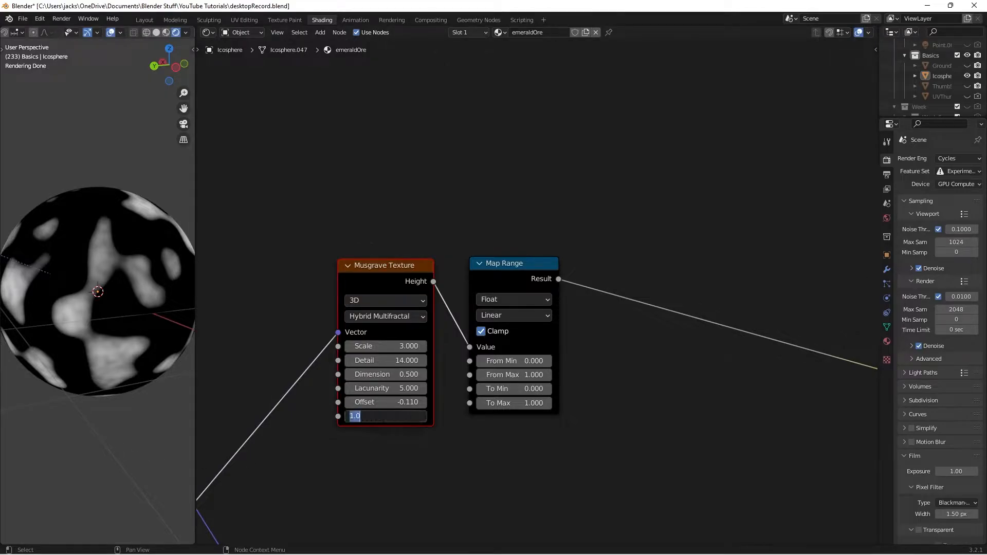
{"action": "type", "text": "10"}
{"action": "key", "text": "Return"}
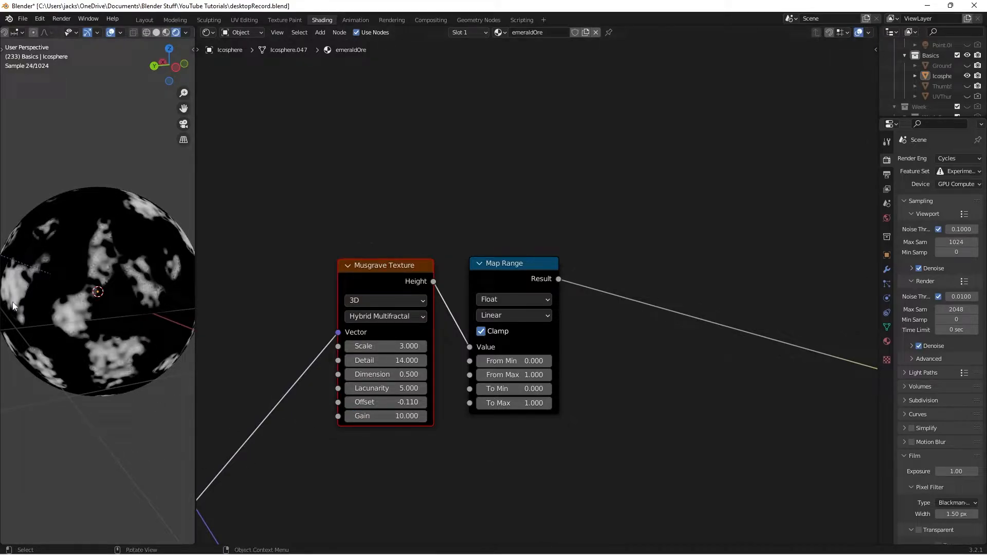
{"action": "key", "text": "ctrl+s"}
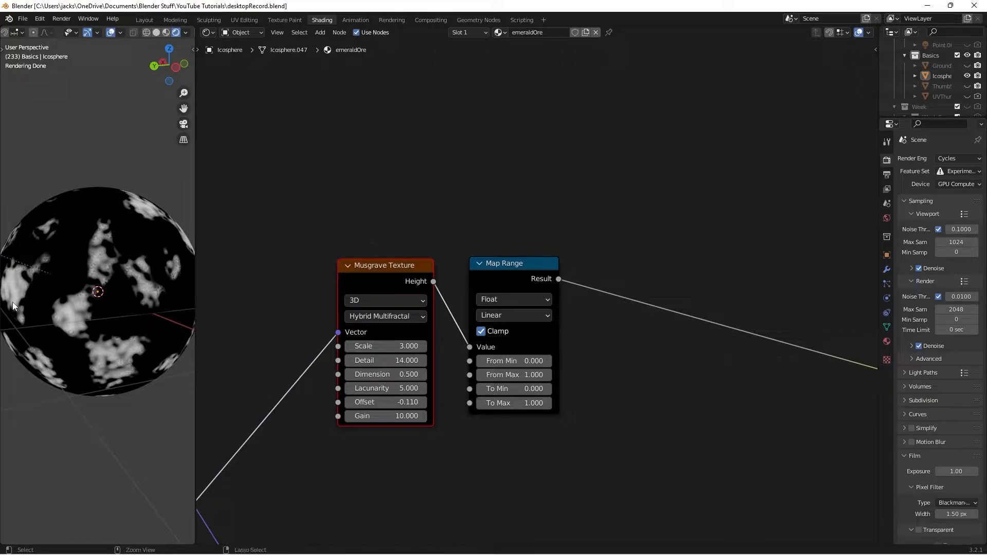
Step: Set the From Max of the Map Range node fed by the Musgrave Texture to 0.25 and save the file
{"action": "scroll", "coordinate": [652, 411], "scroll_direction": "up", "scroll_amount": 1}
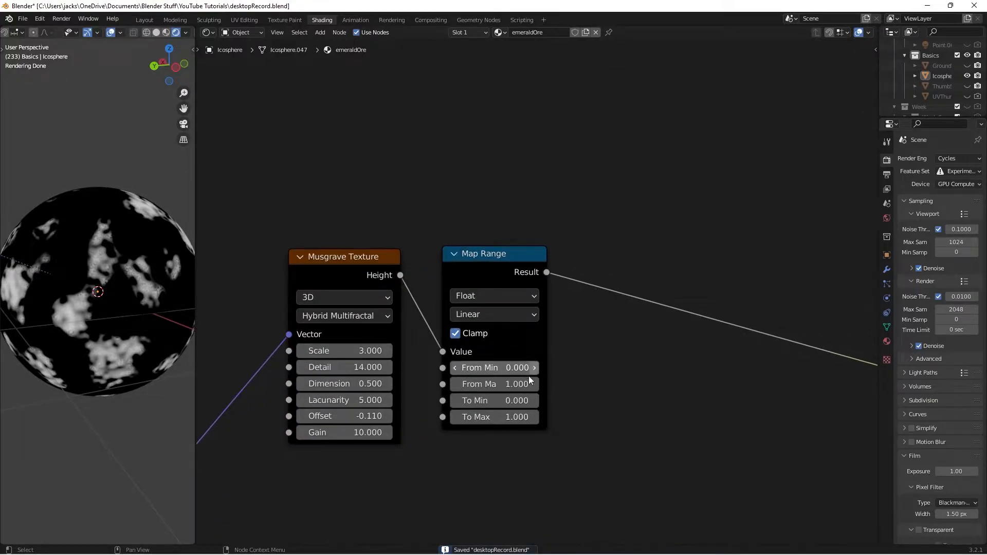
{"action": "left_click", "coordinate": [516, 383]}
{"action": "type", "text": ".25"}
{"action": "key", "text": "Return"}
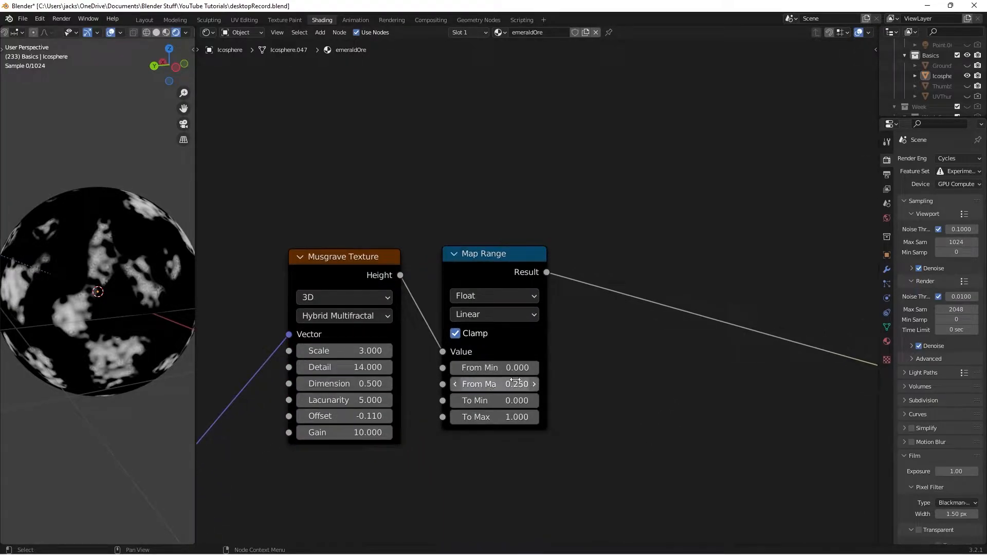
{"action": "key", "text": "ctrl+s"}
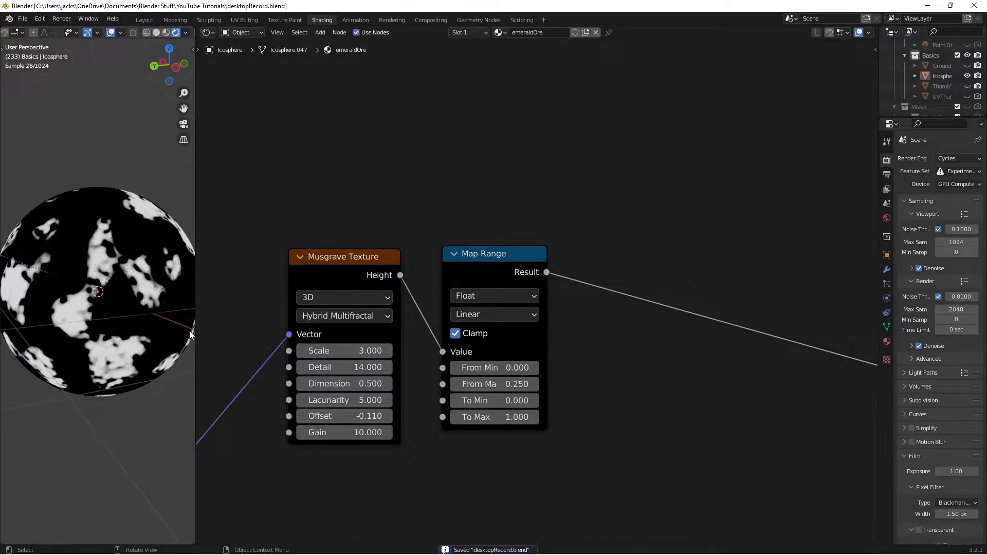
{"action": "scroll", "coordinate": [594, 432], "scroll_direction": "down", "scroll_amount": 3}
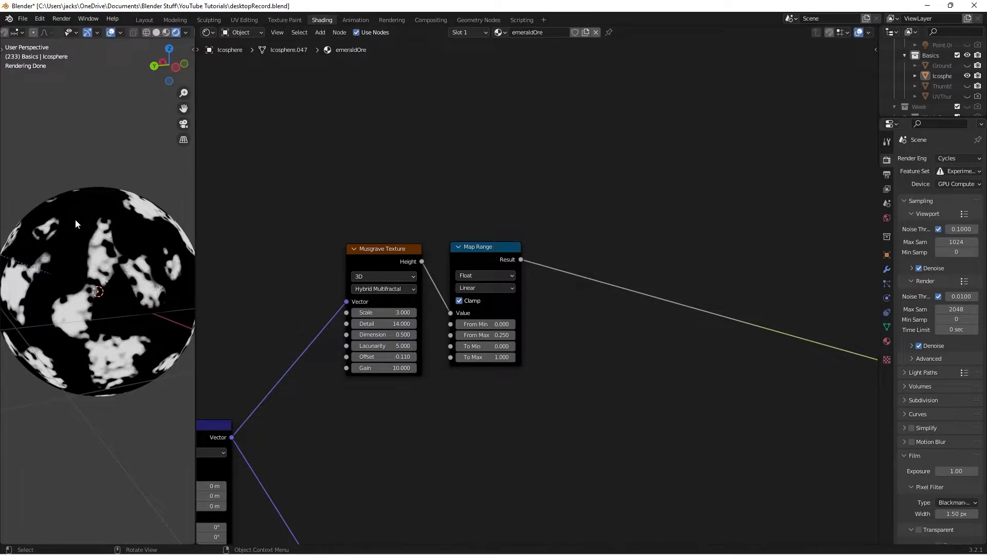
{"action": "key", "text": "ctrl+s"}
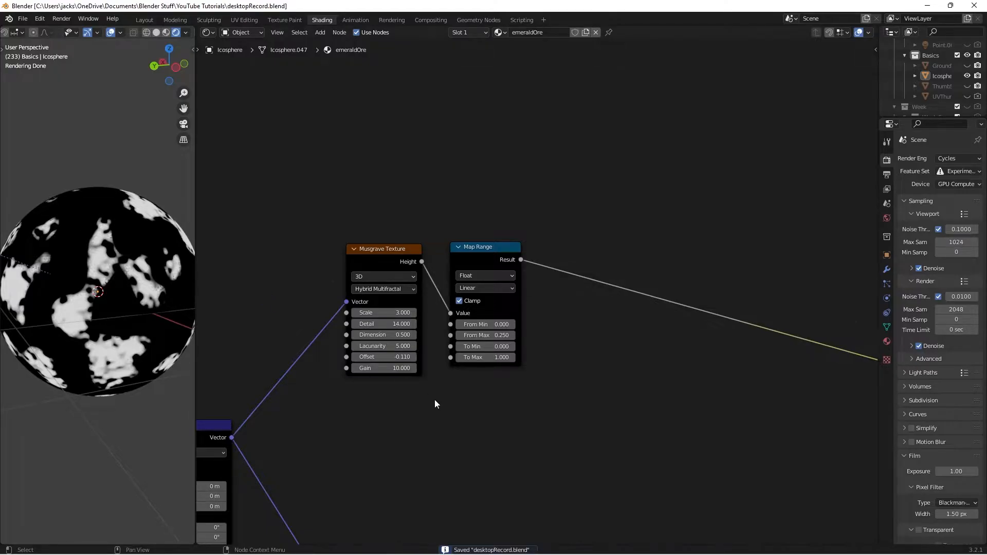
Step: Move the Musgrave Texture and its Map Range node together farther up, away from the Mapping and lower noise nodes
{"action": "scroll", "coordinate": [434, 399], "scroll_direction": "down", "scroll_amount": 3}
{"action": "middle_click_drag", "start_coordinate": [433, 382], "coordinate": [442, 342]}
{"action": "left_click_drag", "start_coordinate": [412, 188], "coordinate": [507, 270]}
{"action": "key", "text": "g"}
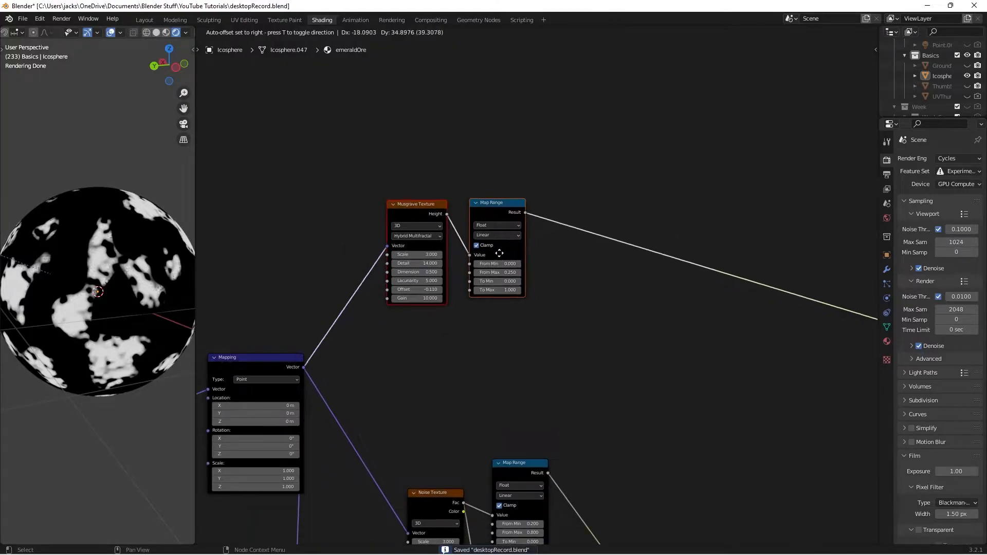
{"action": "left_click", "coordinate": [497, 245]}
{"action": "left_click", "coordinate": [565, 259]}
{"action": "scroll", "coordinate": [580, 264], "scroll_direction": "down", "scroll_amount": 2}
{"action": "middle_click_drag", "start_coordinate": [581, 264], "coordinate": [575, 309]}
{"action": "left_click_drag", "start_coordinate": [412, 231], "coordinate": [473, 296]}
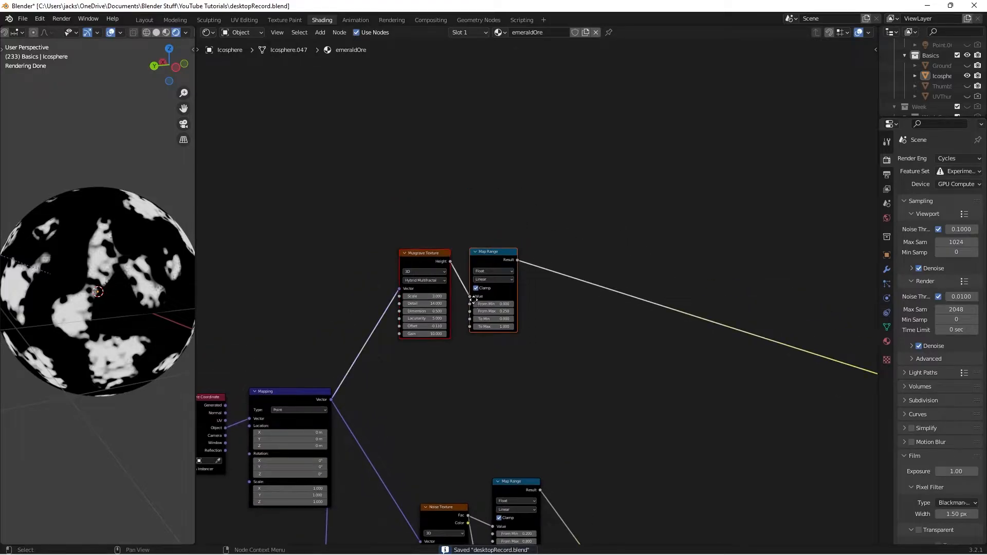
{"action": "key", "text": "g"}
{"action": "left_click", "coordinate": [462, 226]}
{"action": "left_click", "coordinate": [591, 352]}
{"action": "middle_click_drag", "start_coordinate": [591, 354], "coordinate": [611, 393]}
{"action": "scroll", "coordinate": [565, 383], "scroll_direction": "up", "scroll_amount": 2}
Step: Add a Noise Texture directly below the Musgrave Texture and connect the Mapping node's Vector output to its Vector input
{"action": "key", "text": "shift+a"}
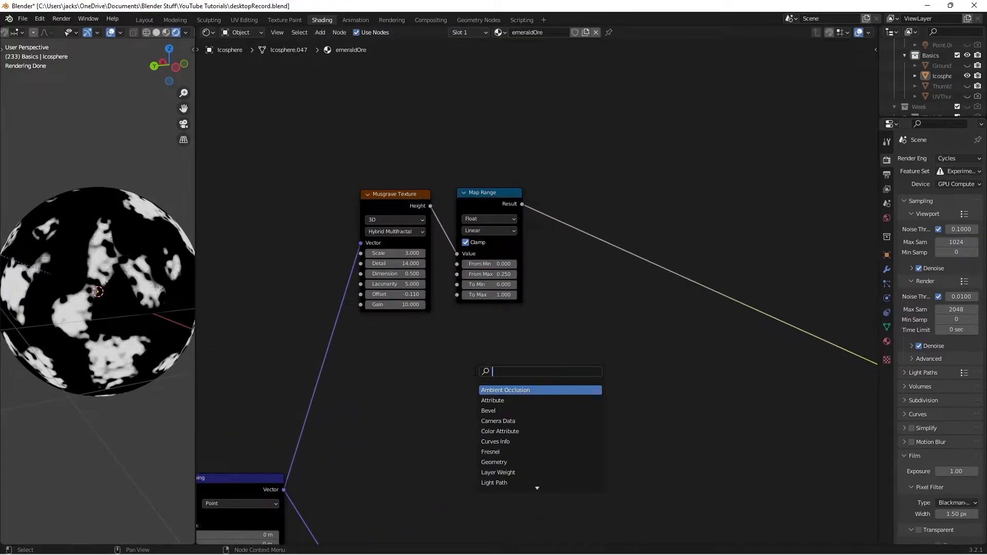
{"action": "type", "text": "noise"}
{"action": "key", "text": "Down"}
{"action": "key", "text": "Return"}
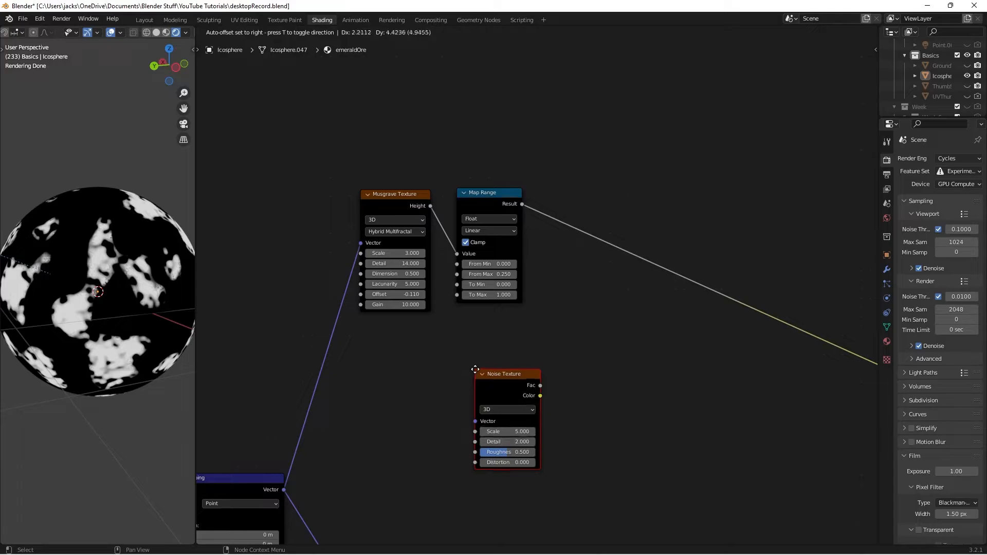
{"action": "left_click", "coordinate": [360, 322]}
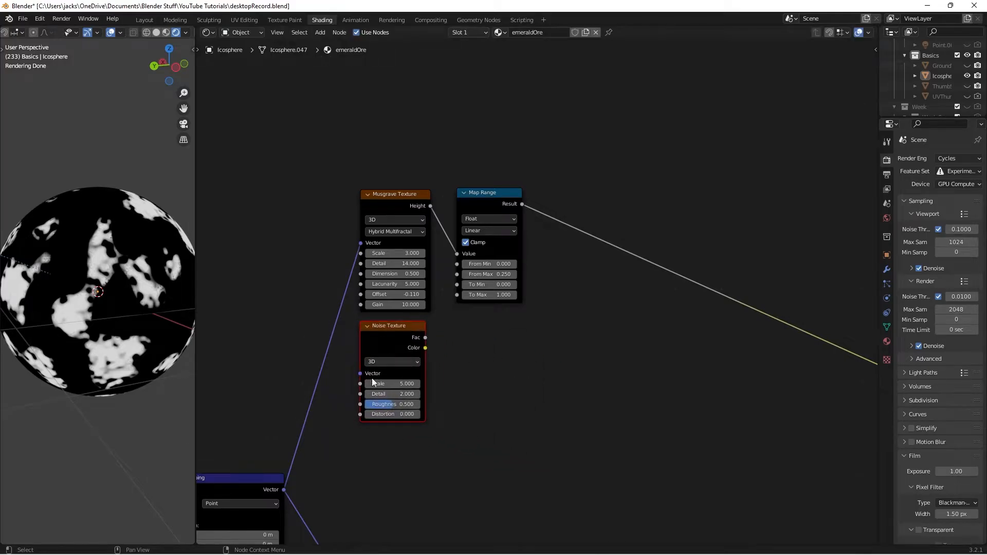
{"action": "left_click_drag", "start_coordinate": [283, 490], "coordinate": [361, 373]}
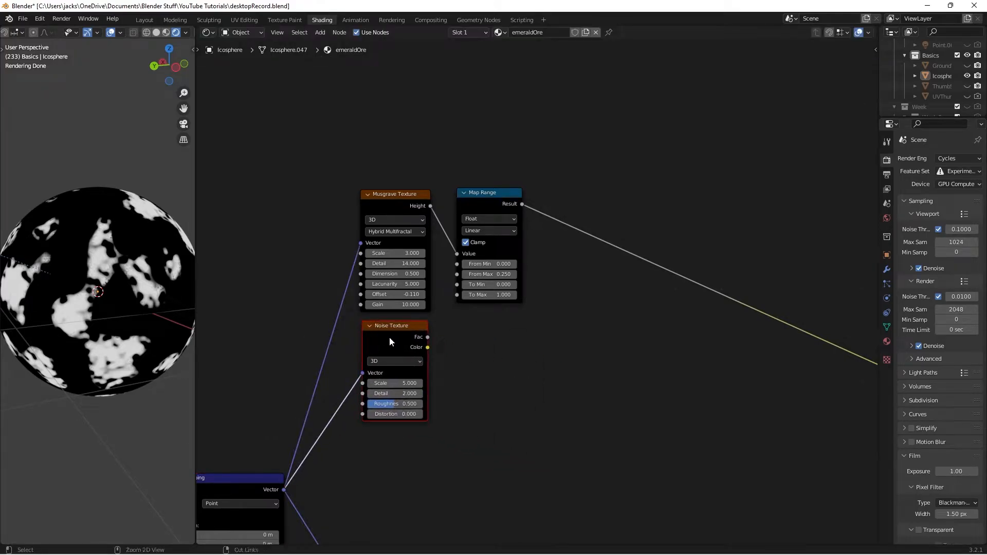
Step: Preview the new Noise Texture on the sphere and set its Scale to 50 and Detail to 10
{"action": "left_click", "coordinate": [370, 340], "text": "ctrl+shift"}
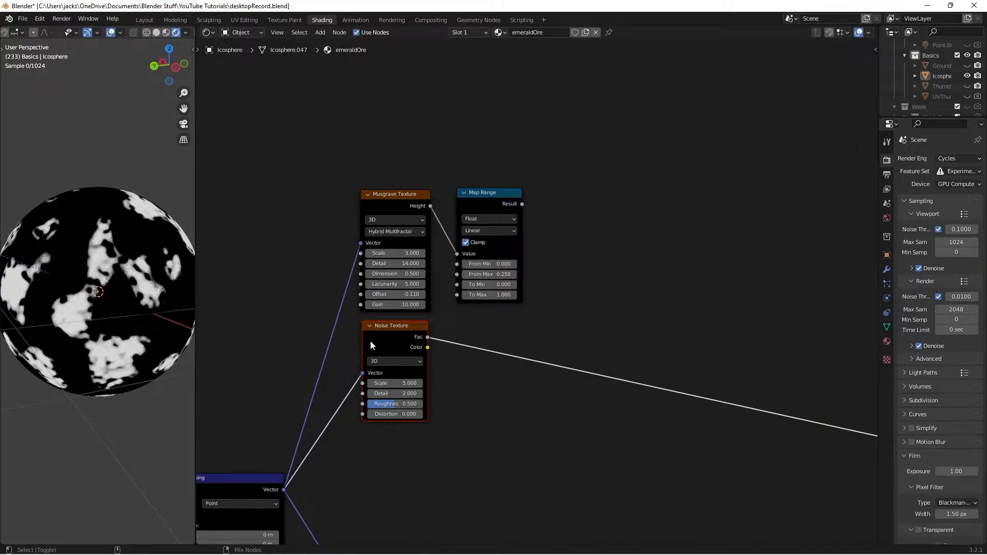
{"action": "scroll", "coordinate": [469, 401], "scroll_direction": "up", "scroll_amount": 2}
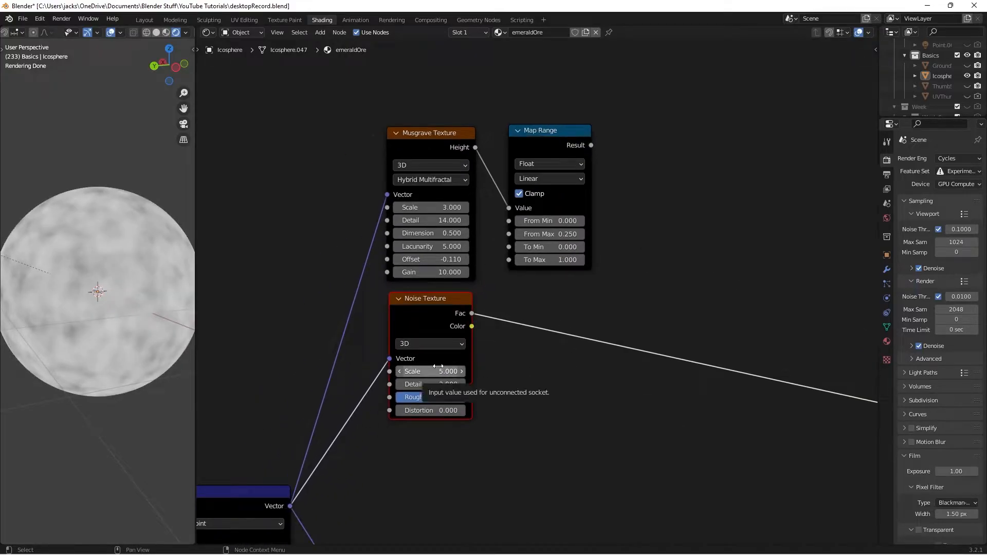
{"action": "left_click", "coordinate": [437, 371]}
{"action": "type", "text": "50"}
{"action": "key", "text": "Return"}
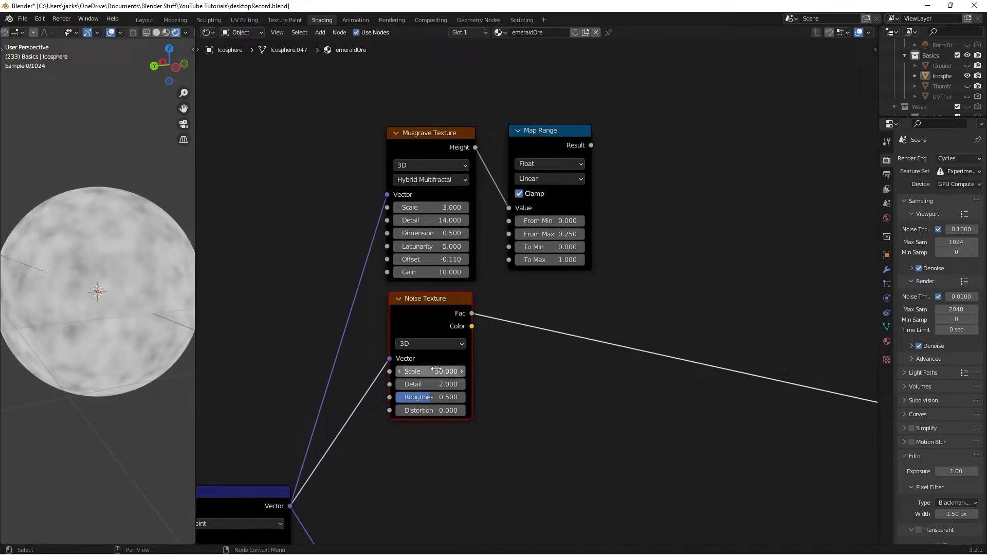
{"action": "left_click", "coordinate": [435, 390]}
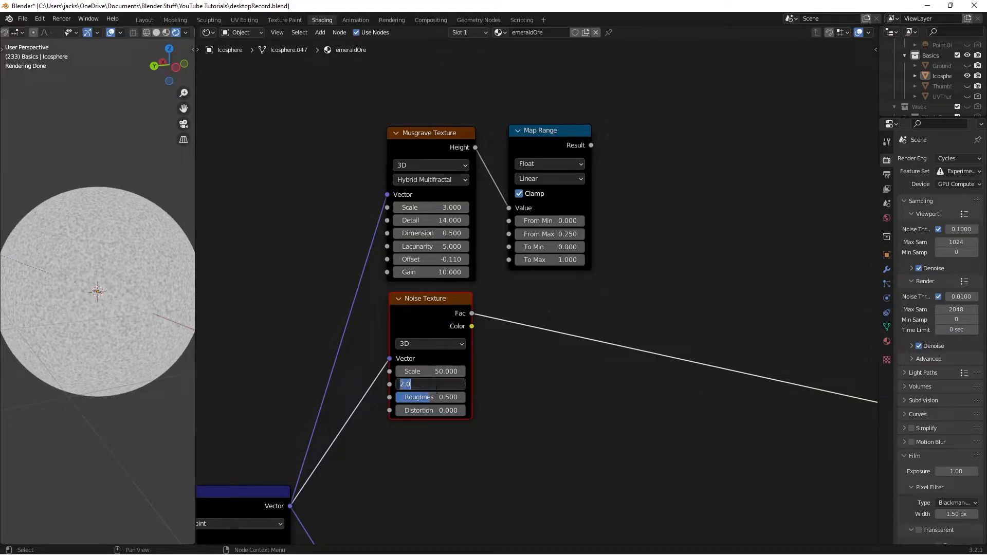
{"action": "type", "text": "10"}
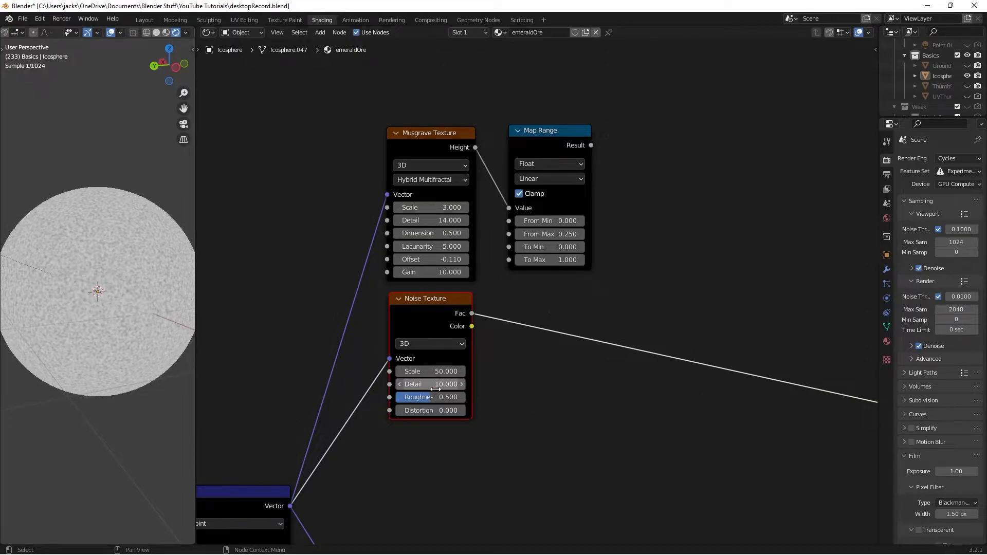
{"action": "key", "text": "Return"}
Step: Duplicate the Noise Texture together with its Mapping connection and place the copy directly below the original
{"action": "scroll", "coordinate": [554, 408], "scroll_direction": "down", "scroll_amount": 1}
{"action": "middle_click_drag", "start_coordinate": [554, 408], "coordinate": [523, 396]}
{"action": "left_click", "coordinate": [414, 297]}
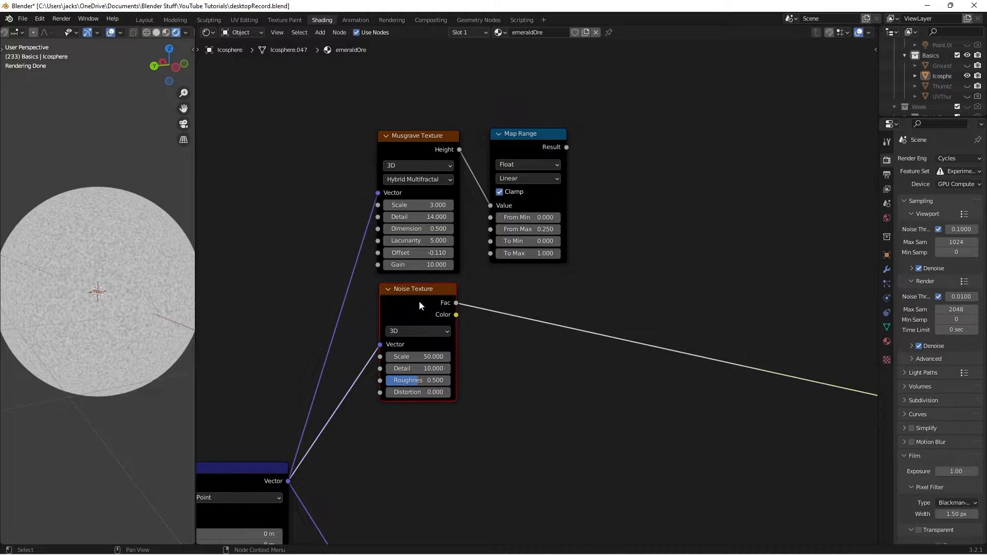
{"action": "key", "text": "shift+d"}
{"action": "left_click", "coordinate": [428, 424]}
{"action": "middle_click_drag", "start_coordinate": [577, 453], "coordinate": [576, 409]}
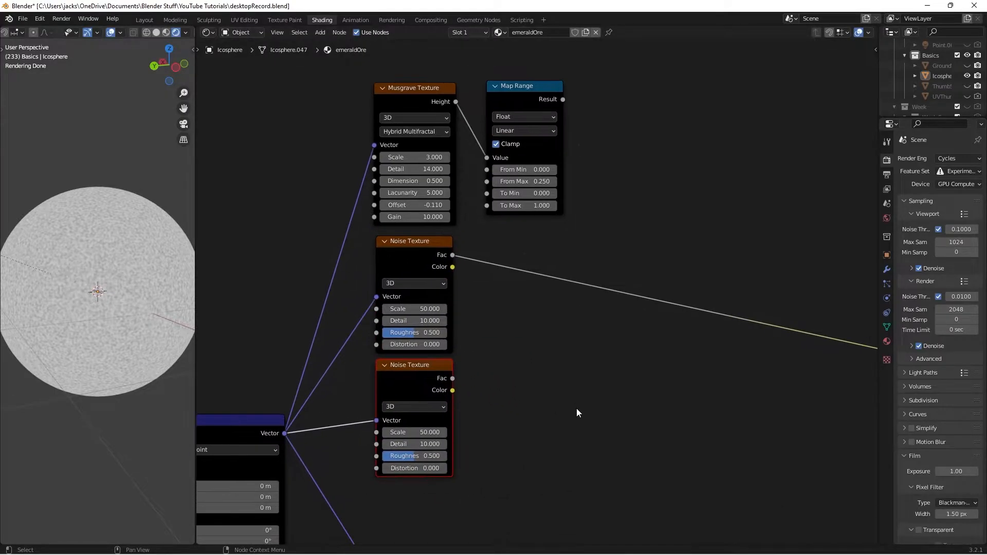
Step: Set the duplicated Noise Texture's Scale to 75 and deselect the node
{"action": "scroll", "coordinate": [576, 409], "scroll_direction": "up", "scroll_amount": 1}
{"action": "left_click", "coordinate": [399, 443]}
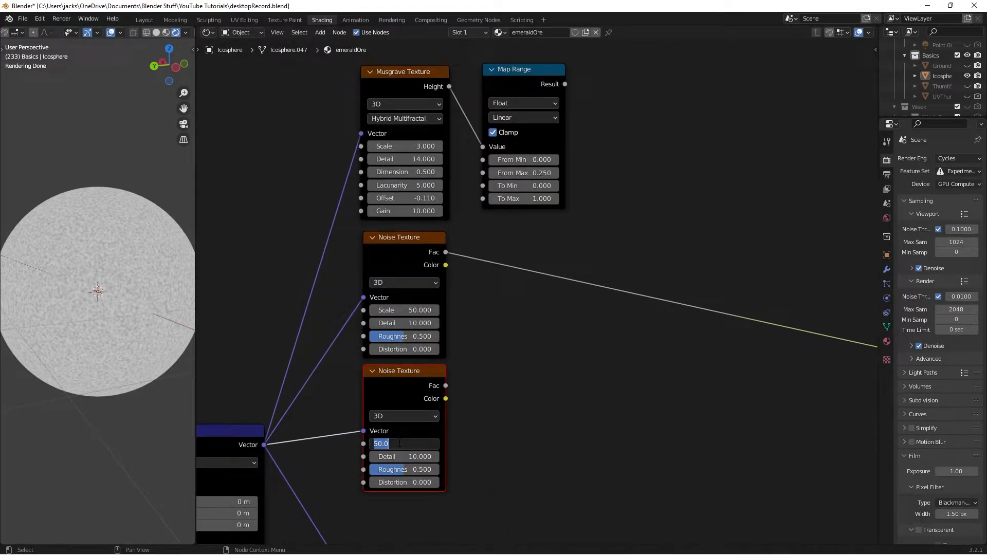
{"action": "type", "text": "75"}
{"action": "key", "text": "Return"}
{"action": "left_click", "coordinate": [522, 390]}
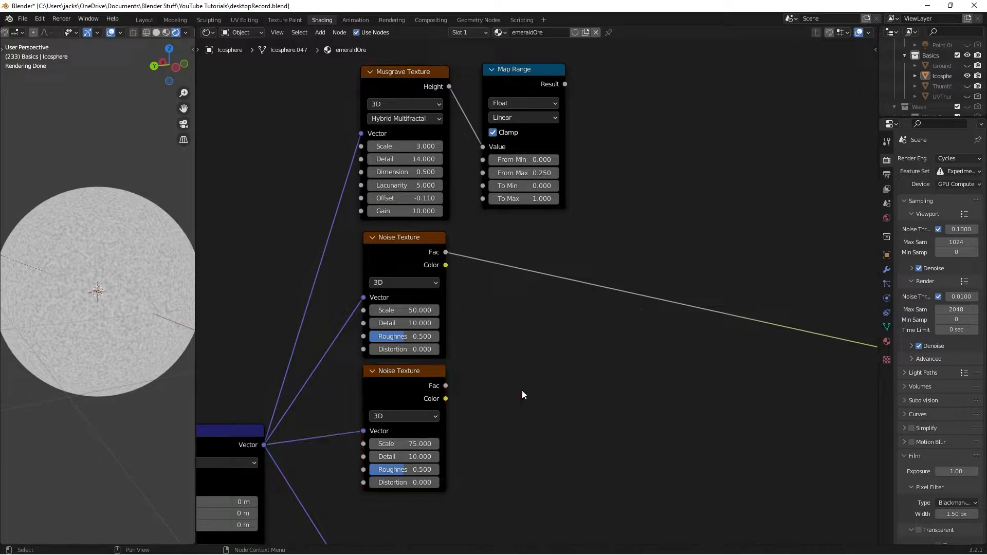
Step: Insert a Math node into the previewed Fac link of the 50-scale Noise Texture and set its operation to Greater Than
{"action": "scroll", "coordinate": [541, 339], "scroll_direction": "down", "scroll_amount": 2}
{"action": "key", "text": "shift+a"}
{"action": "left_click", "coordinate": [516, 344]}
{"action": "type", "text": "math"}
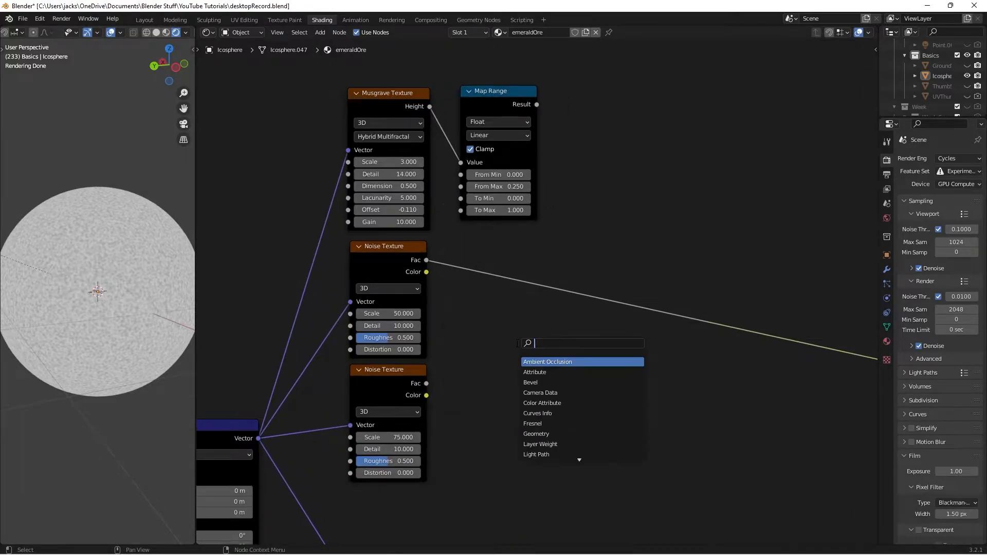
{"action": "key", "text": "Return"}
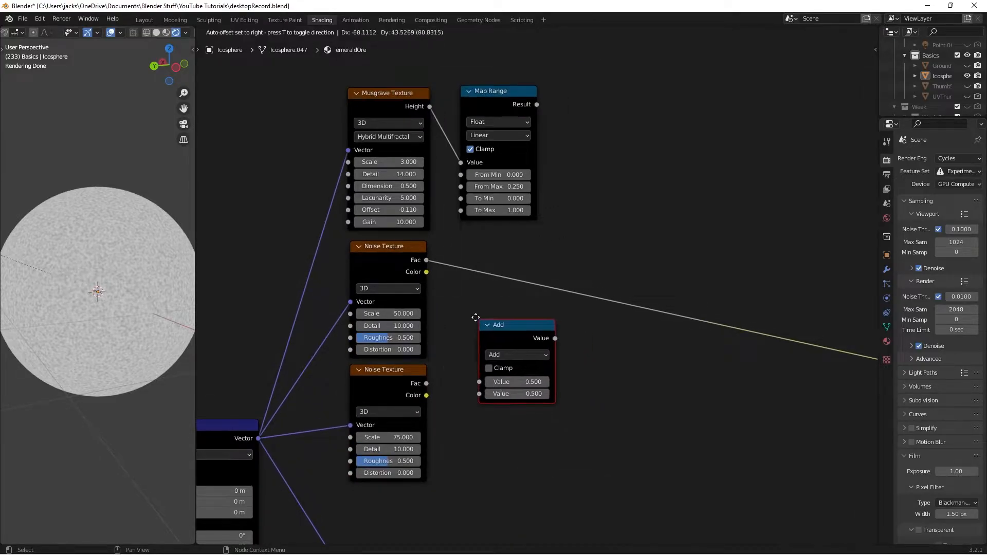
{"action": "left_click", "coordinate": [461, 257]}
{"action": "left_click", "coordinate": [504, 291]}
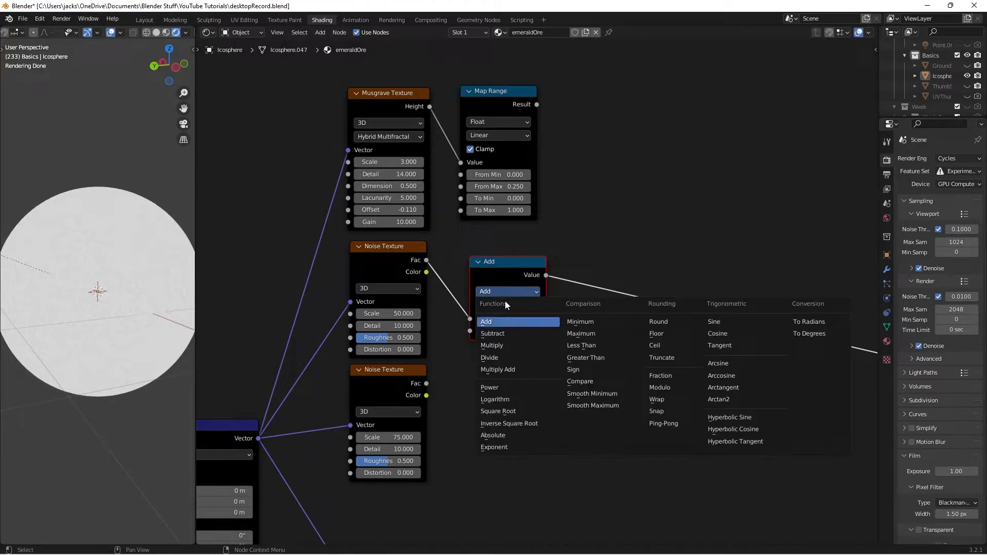
{"action": "left_click", "coordinate": [568, 358]}
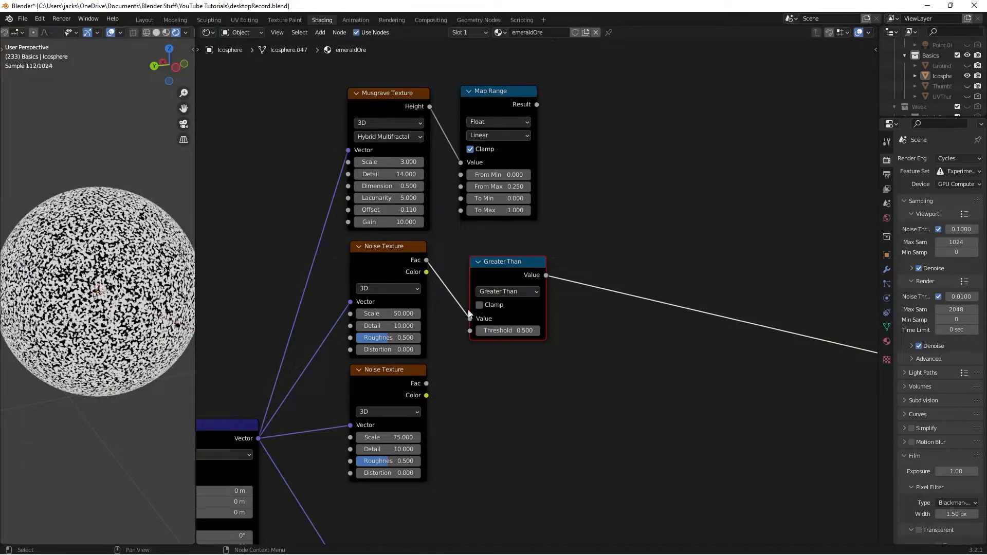
Step: Set the Greater Than node's Threshold to 0.7 and position it close beside the 50-scale Noise Texture
{"action": "left_click_drag", "start_coordinate": [491, 276], "coordinate": [487, 275]}
{"action": "left_click", "coordinate": [508, 334]}
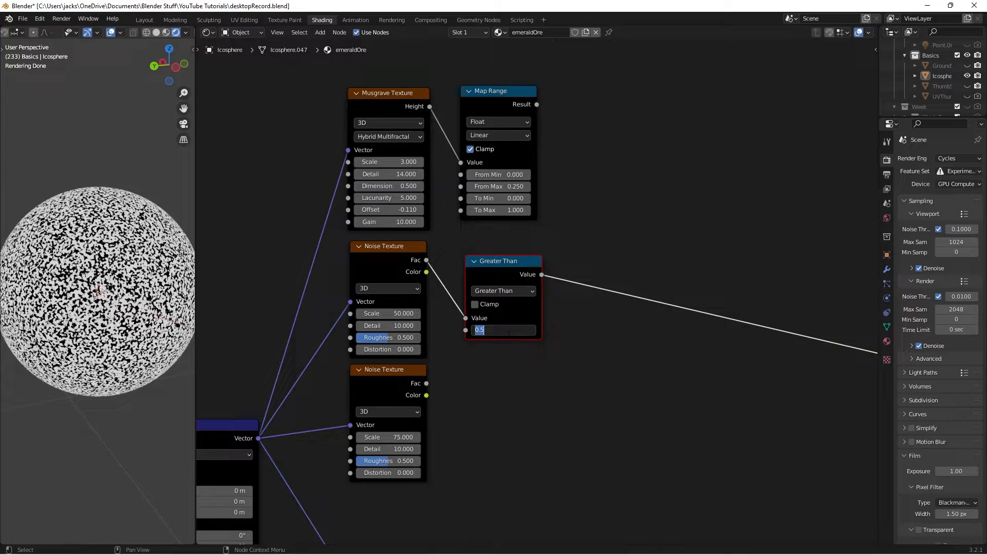
{"action": "type", "text": ".7"}
{"action": "key", "text": "Return"}
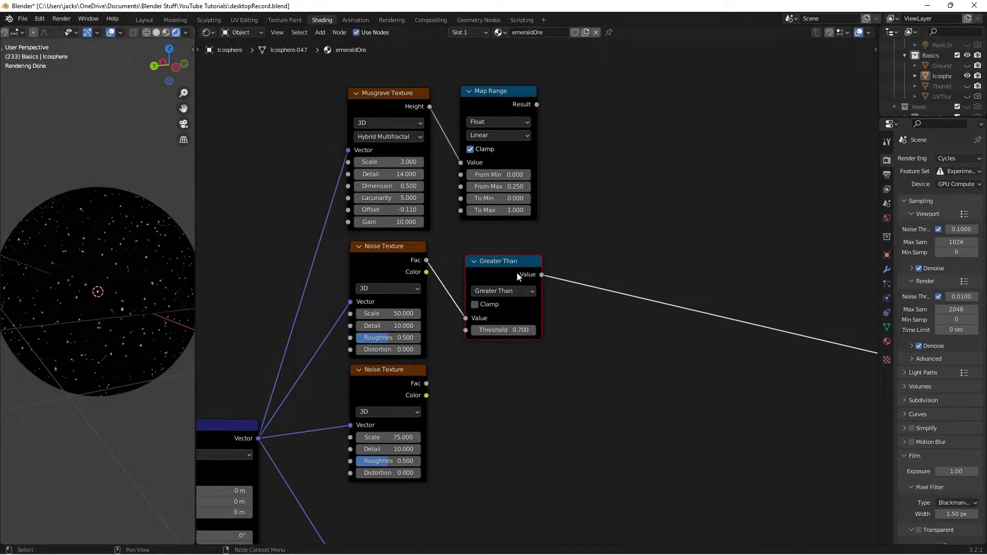
{"action": "left_click_drag", "start_coordinate": [516, 273], "coordinate": [505, 261]}
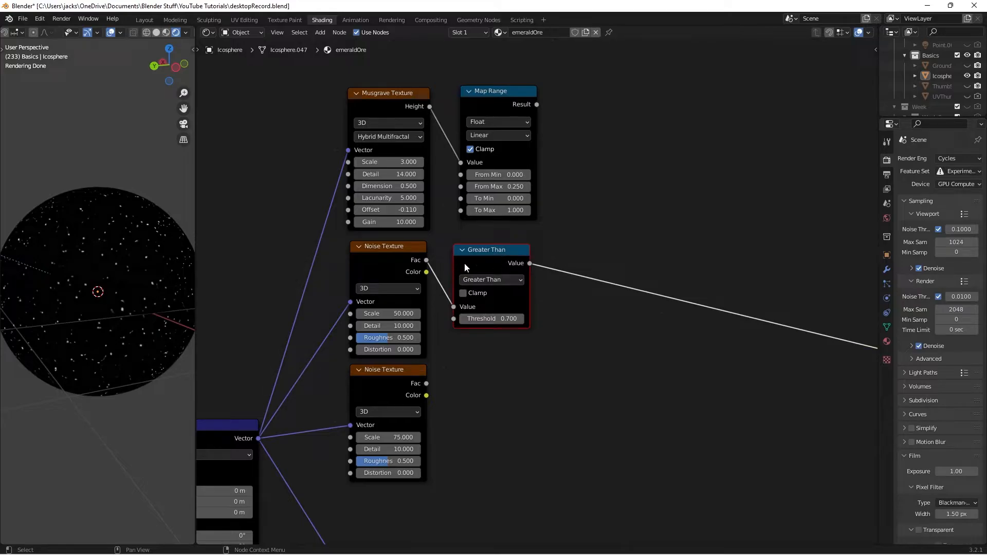
Step: Duplicate the Greater Than node beside the 75-scale Noise Texture and connect that texture's Fac output to its Value input
{"action": "key", "text": "shift+d"}
{"action": "left_click", "coordinate": [440, 383]}
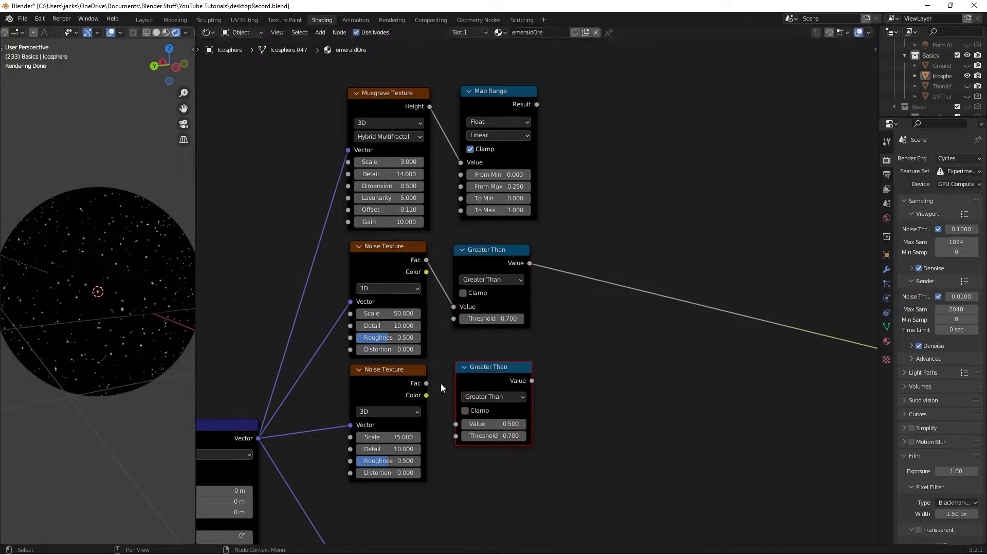
{"action": "left_click_drag", "start_coordinate": [426, 384], "coordinate": [456, 424]}
{"action": "left_click", "coordinate": [485, 435]}
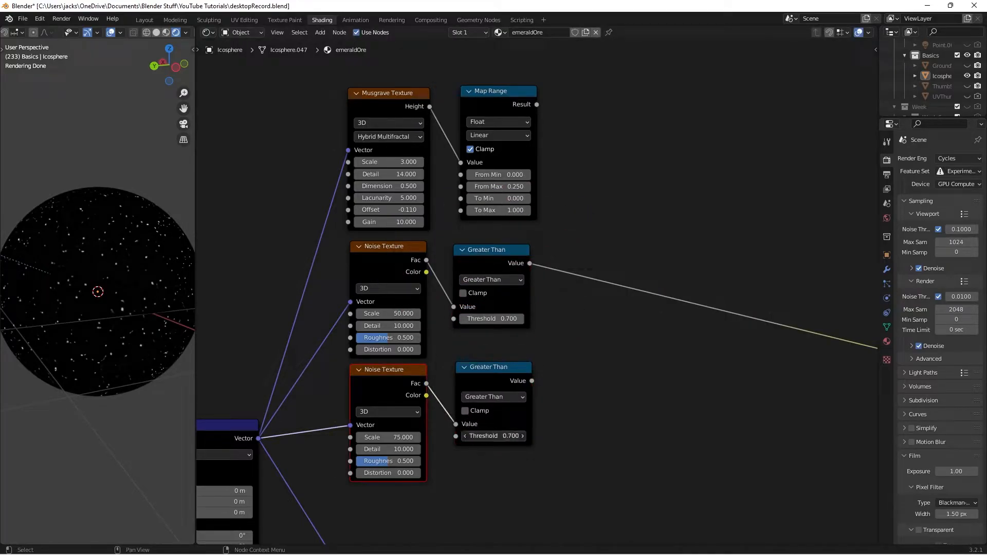
{"action": "left_click", "coordinate": [599, 406]}
Step: Preview the lower Greater Than node, the upper Greater Than node and the Musgrave's Map Range node in turn on the sphere
{"action": "left_click", "coordinate": [501, 371]}
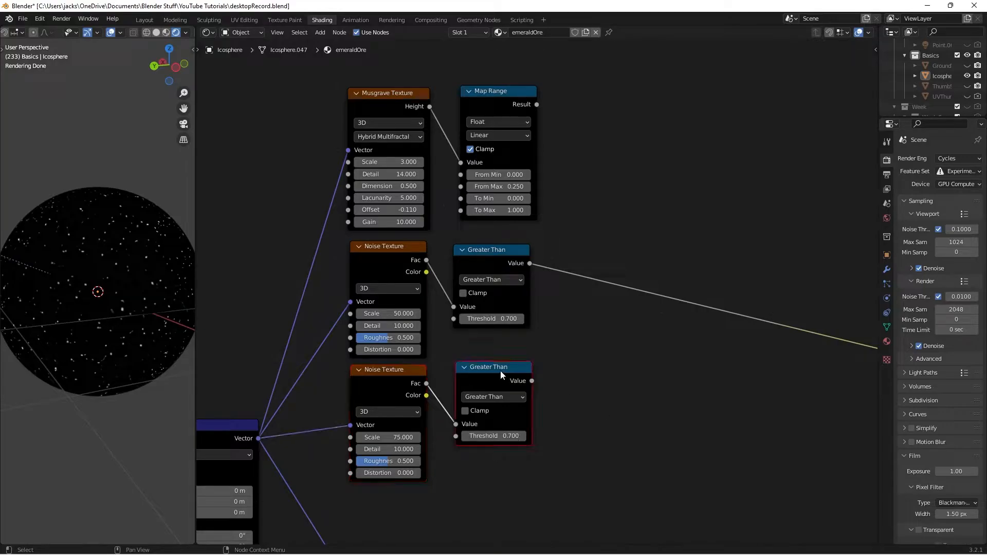
{"action": "left_click", "coordinate": [601, 352]}
{"action": "left_click", "coordinate": [494, 367], "text": "ctrl+shift"}
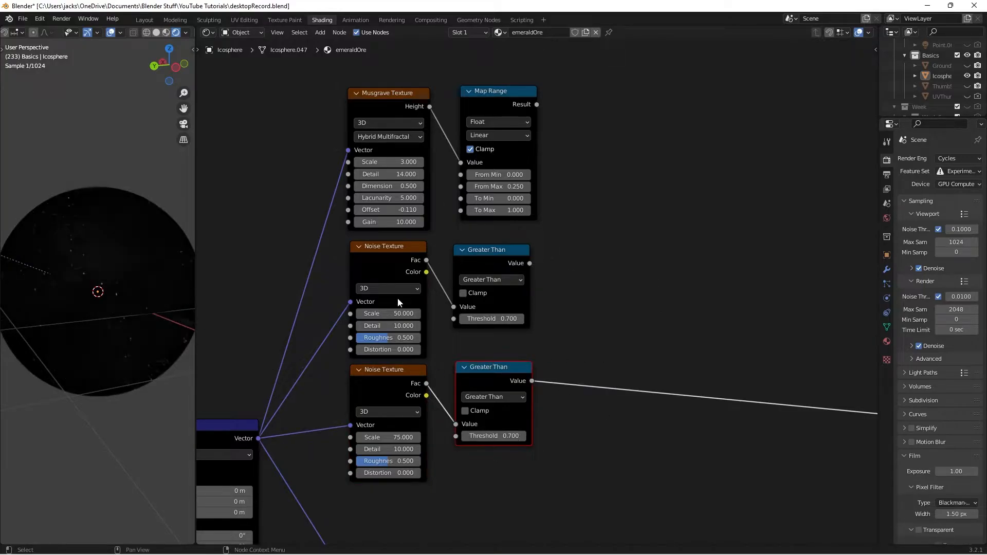
{"action": "left_click", "coordinate": [481, 264], "text": "ctrl+shift"}
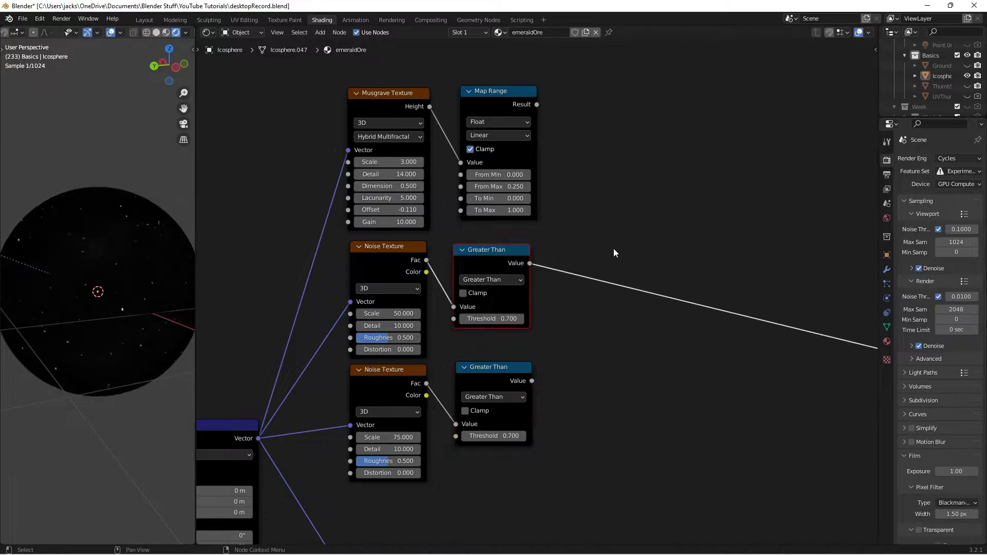
{"action": "left_click", "coordinate": [485, 98], "text": "ctrl+shift"}
{"action": "left_click", "coordinate": [616, 189]}
Step: Add a MixRGB node beside the two Greater Than nodes and set its blending mode to Add
{"action": "scroll", "coordinate": [643, 288], "scroll_direction": "up", "scroll_amount": 1}
{"action": "middle_click_drag", "start_coordinate": [647, 292], "coordinate": [605, 310]}
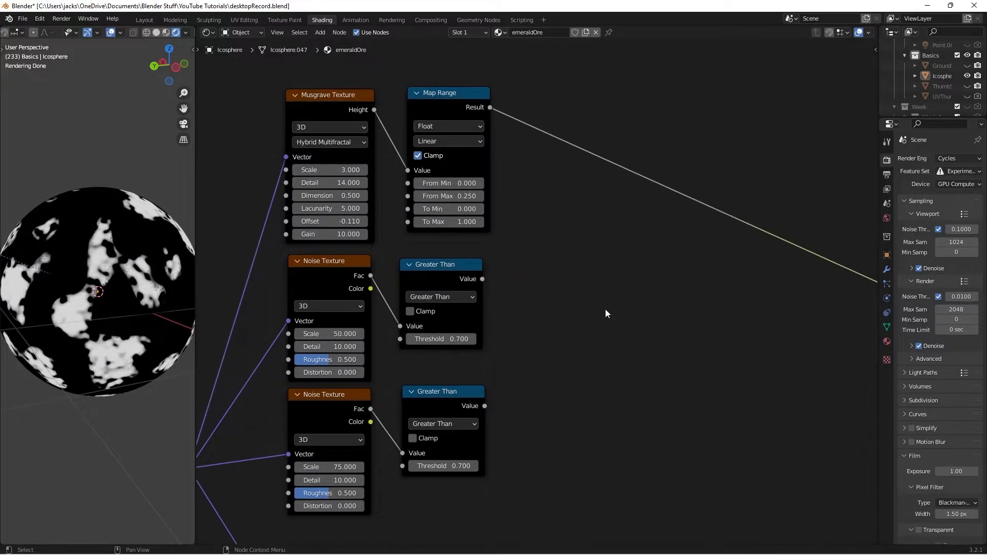
{"action": "key", "text": "shift+a"}
{"action": "left_click", "coordinate": [606, 309]}
{"action": "type", "text": "mix"}
{"action": "key", "text": "Return"}
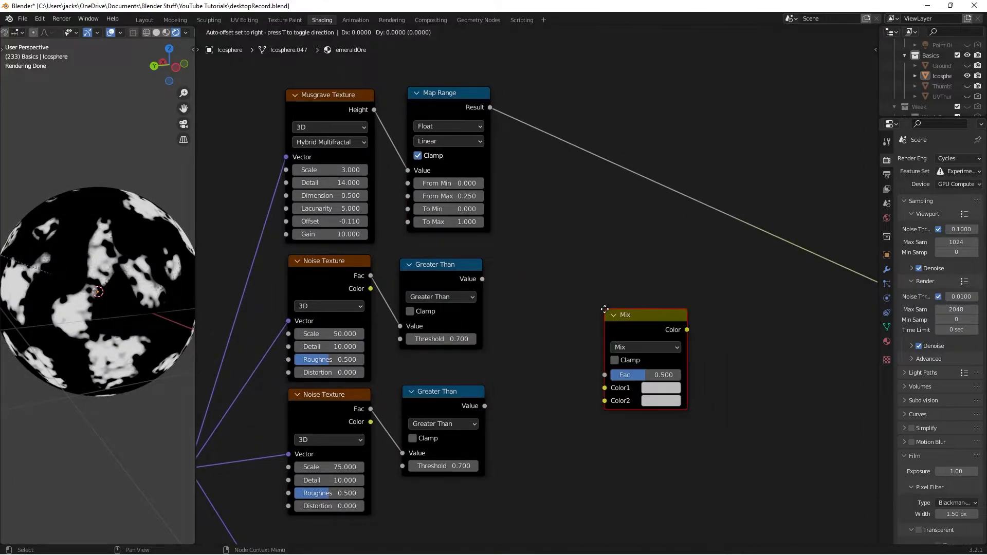
{"action": "left_click", "coordinate": [545, 288]}
{"action": "left_click", "coordinate": [574, 324]}
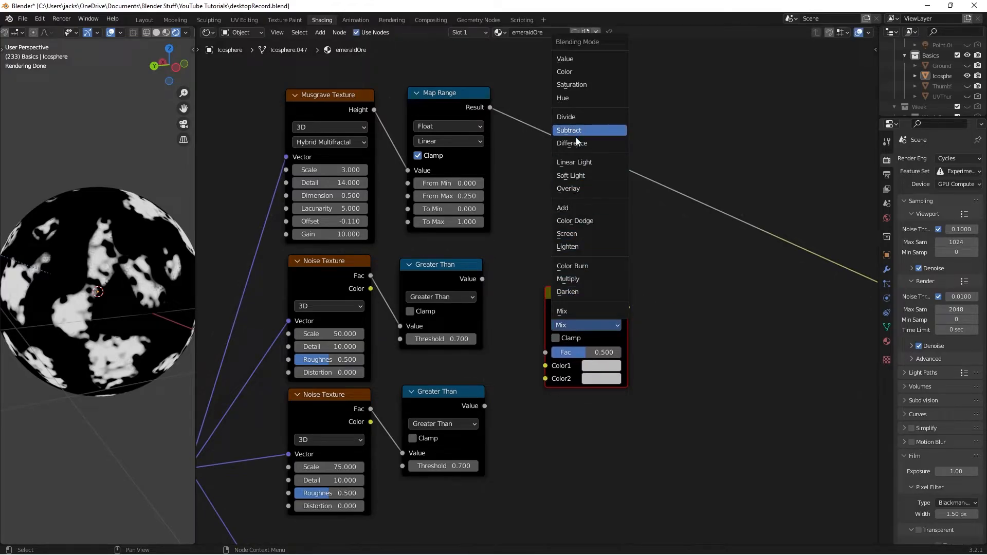
{"action": "left_click", "coordinate": [581, 207]}
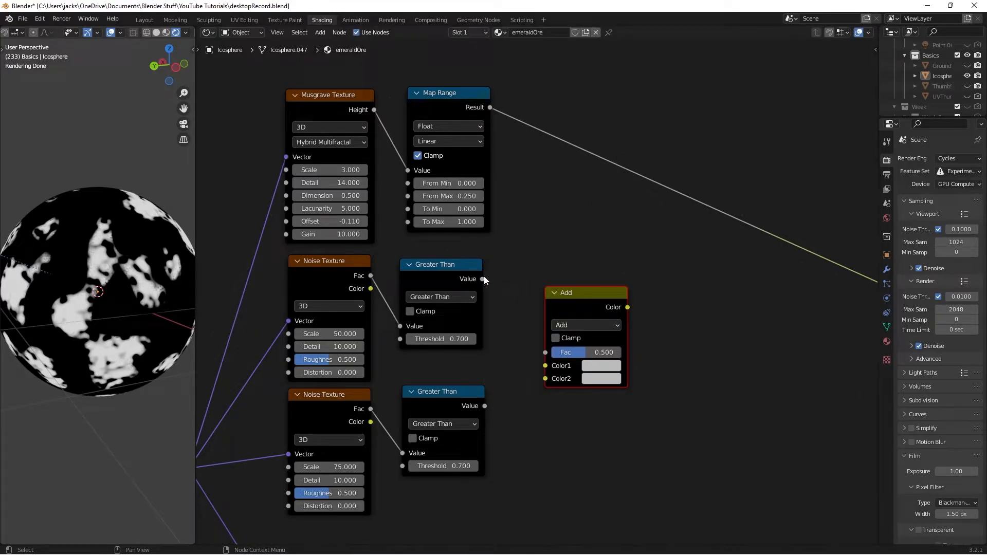
Step: Connect the upper Greater Than node's Value to the Add node's Color1 and the lower one's Value to Color2
{"action": "left_click_drag", "start_coordinate": [482, 279], "coordinate": [545, 366]}
{"action": "left_click_drag", "start_coordinate": [485, 406], "coordinate": [565, 381]}
{"action": "left_click_drag", "start_coordinate": [484, 406], "coordinate": [545, 378]}
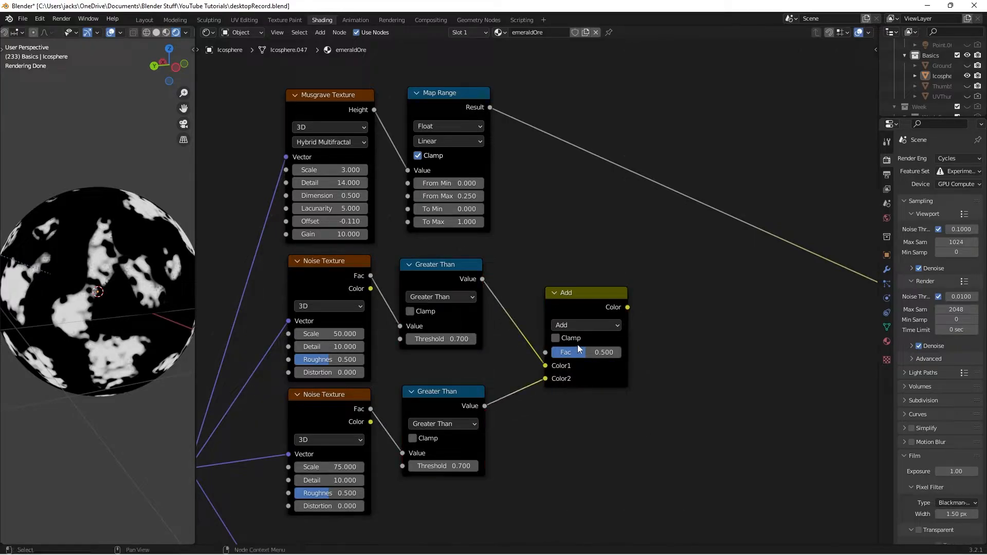
Step: Set the Add node's Fac to 1.000 and preview it on the sphere, placed closer to the Greater Than nodes
{"action": "left_click_drag", "start_coordinate": [578, 344], "coordinate": [581, 343]}
{"action": "left_click_drag", "start_coordinate": [583, 352], "coordinate": [623, 352]}
{"action": "left_click_drag", "start_coordinate": [574, 302], "coordinate": [552, 300]}
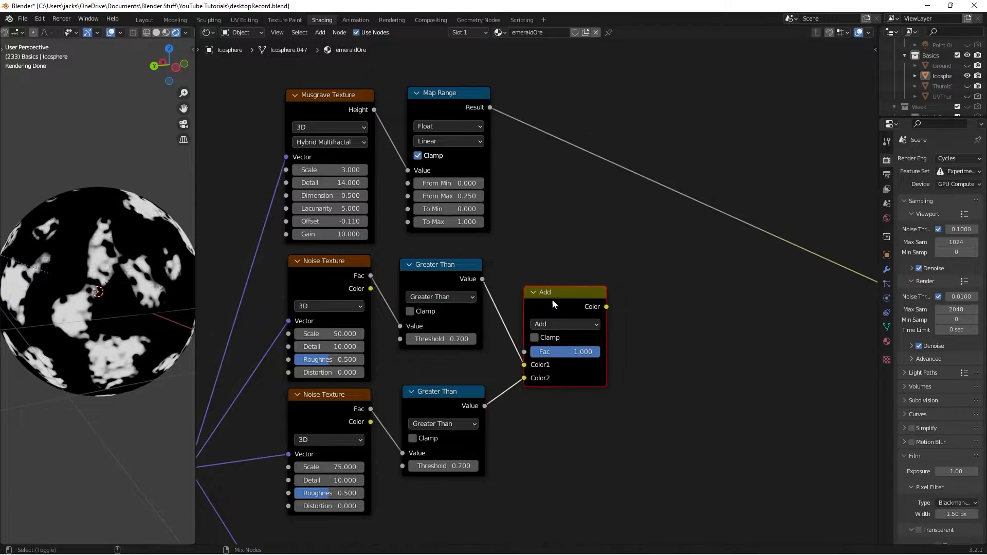
{"action": "left_click", "coordinate": [552, 300], "text": "ctrl+shift"}
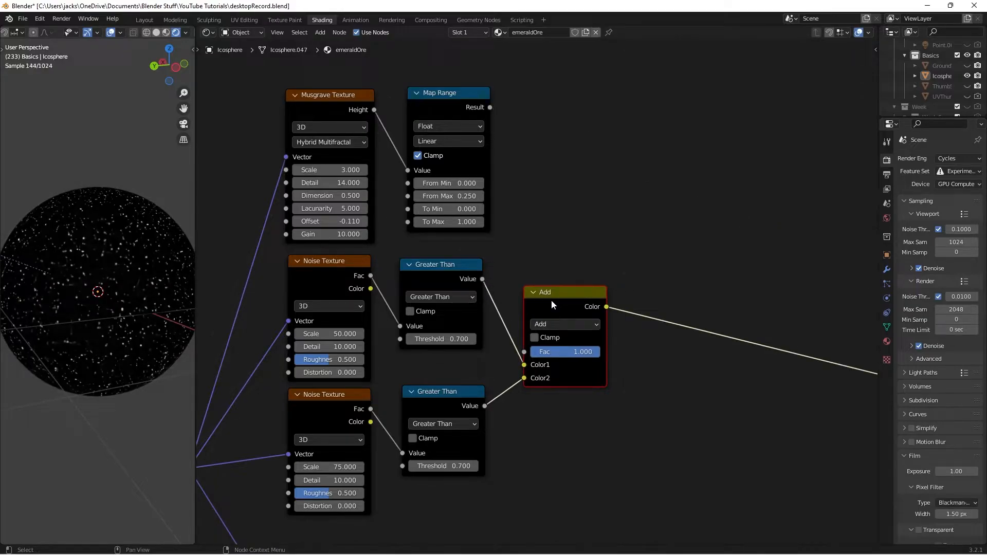
Step: Duplicate the Add node, feeding the Musgrave's Map Range Result into the copy's Color1 and the first Add node's Color into Color2
{"action": "left_click", "coordinate": [529, 221]}
{"action": "middle_click_drag", "start_coordinate": [558, 214], "coordinate": [522, 243]}
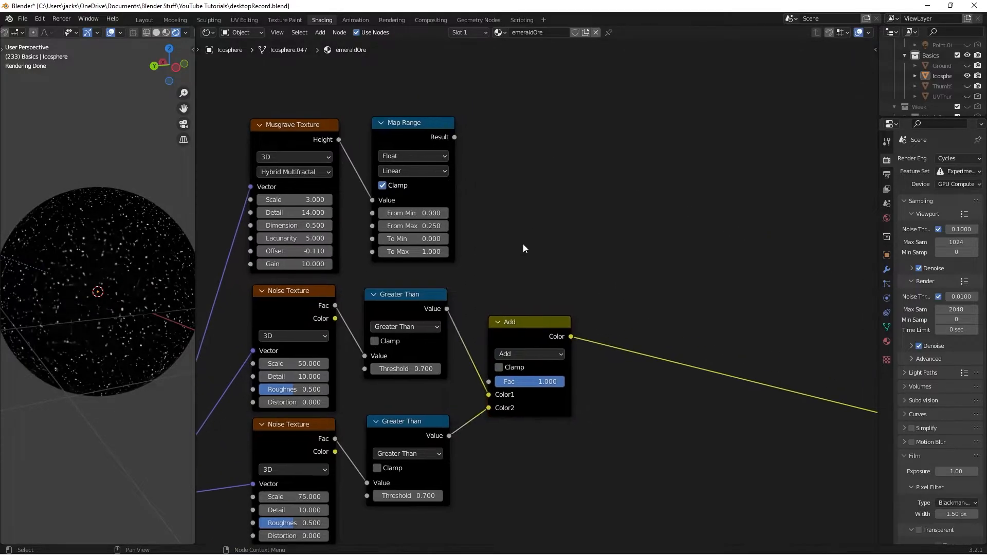
{"action": "left_click", "coordinate": [520, 335]}
{"action": "key", "text": "shift+d"}
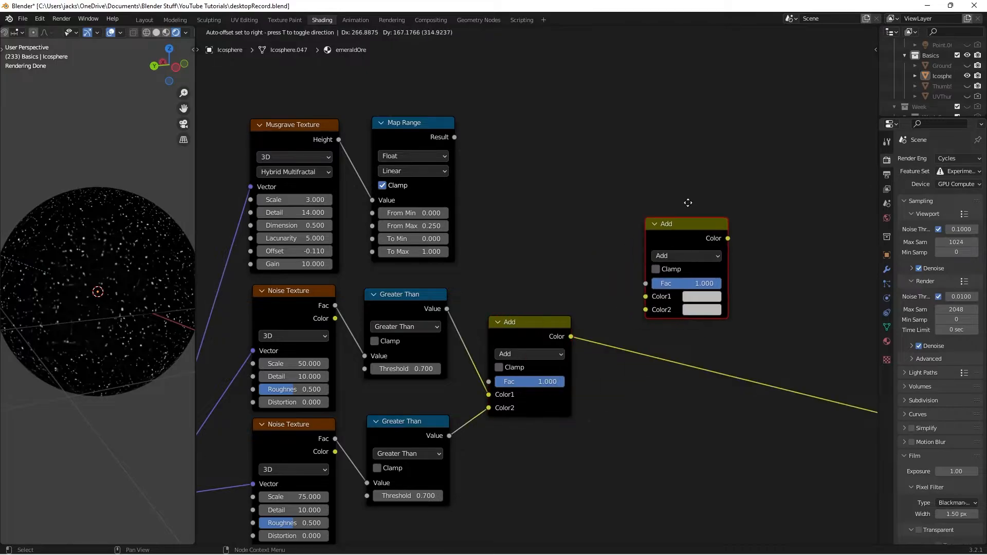
{"action": "left_click", "coordinate": [652, 155]}
{"action": "left_click_drag", "start_coordinate": [456, 137], "coordinate": [615, 240]}
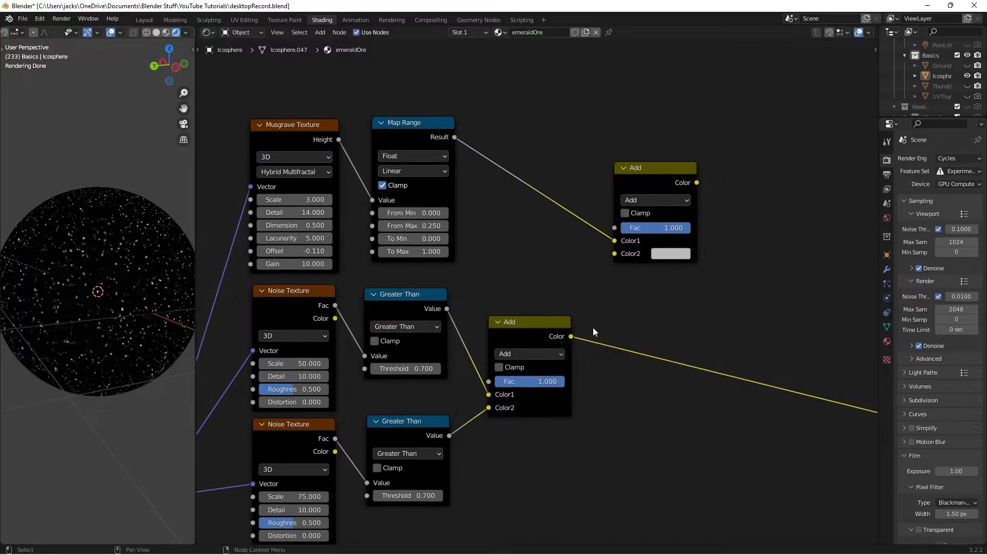
{"action": "left_click_drag", "start_coordinate": [570, 337], "coordinate": [615, 253]}
Step: Preview the second Add node, move it nearer the first one and enable its Clamp option, saving the file
{"action": "left_click", "coordinate": [641, 184], "text": "ctrl+shift"}
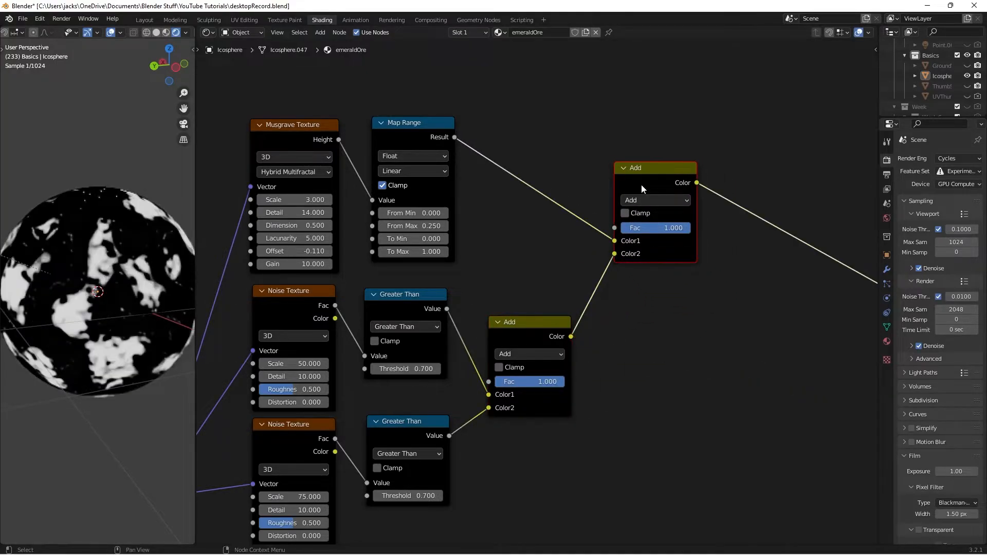
{"action": "left_click_drag", "start_coordinate": [641, 184], "coordinate": [631, 233]}
{"action": "left_click", "coordinate": [590, 180]}
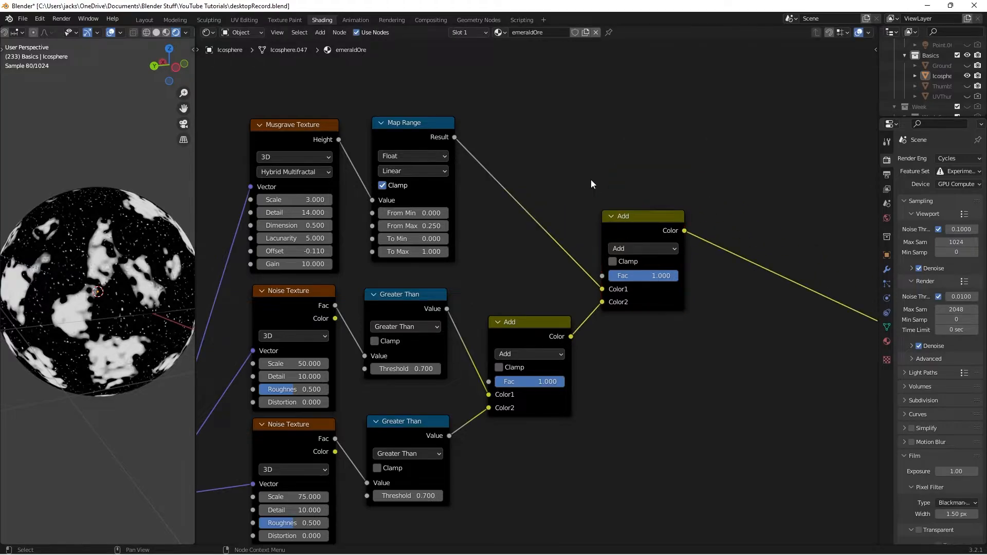
{"action": "left_click", "coordinate": [611, 263]}
{"action": "key", "text": "ctrl+s"}
Step: Add a MixRGB node between the clamped Add node and the Principled BSDF, driving its Fac with the Add node's Color
{"action": "middle_click_drag", "start_coordinate": [677, 353], "coordinate": [526, 302]}
{"action": "scroll", "coordinate": [563, 320], "scroll_direction": "down", "scroll_amount": 3}
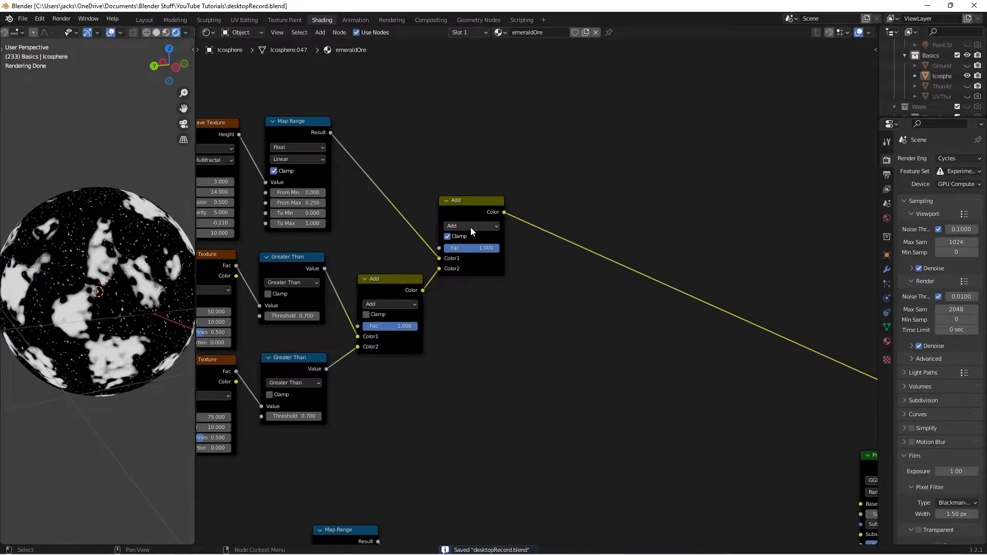
{"action": "left_click_drag", "start_coordinate": [462, 212], "coordinate": [464, 213]}
{"action": "middle_click_drag", "start_coordinate": [626, 344], "coordinate": [571, 344]}
{"action": "left_click", "coordinate": [570, 343]}
{"action": "key", "text": "shift+a"}
{"action": "left_click", "coordinate": [569, 339]}
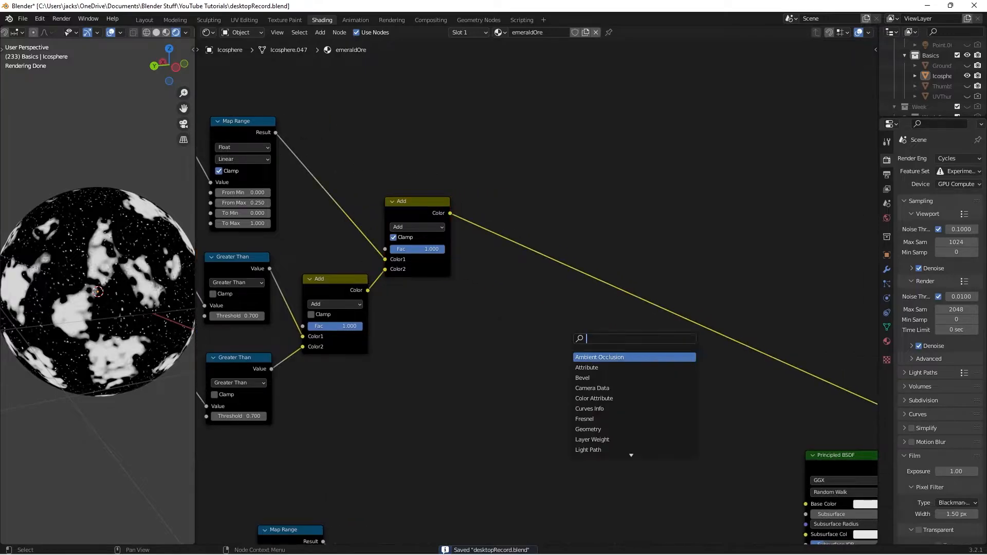
{"action": "type", "text": "mix"}
{"action": "key", "text": "Return"}
{"action": "left_click", "coordinate": [545, 330]}
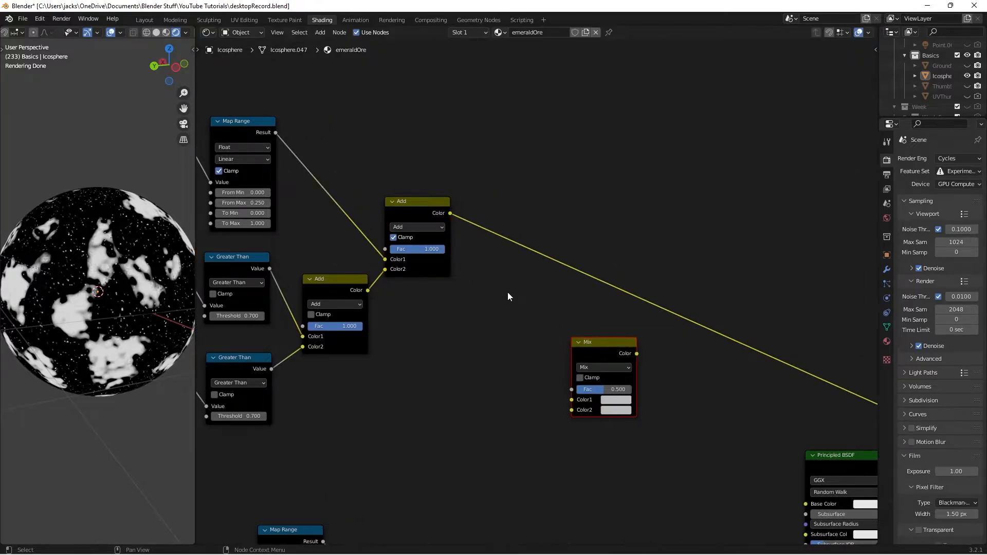
{"action": "left_click_drag", "start_coordinate": [450, 214], "coordinate": [572, 390]}
{"action": "left_click_drag", "start_coordinate": [597, 352], "coordinate": [603, 331]}
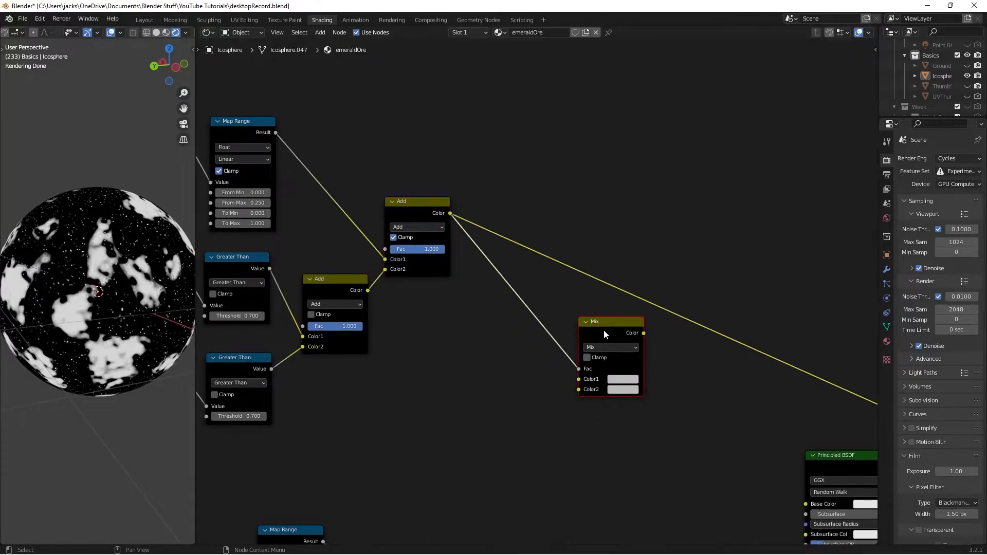
Step: Set the Mix node's Color1 to hex 1F1F20 and preview the node on the sphere
{"action": "left_click", "coordinate": [622, 379]}
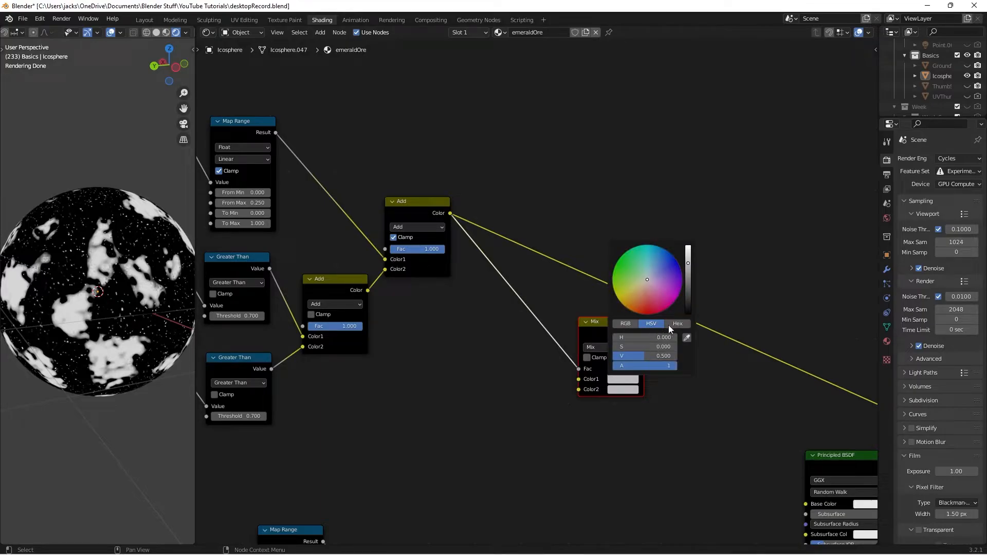
{"action": "scroll", "coordinate": [702, 388], "scroll_direction": "up", "scroll_amount": 2}
{"action": "middle_click_drag", "start_coordinate": [702, 388], "coordinate": [550, 344]}
{"action": "left_click", "coordinate": [498, 380]}
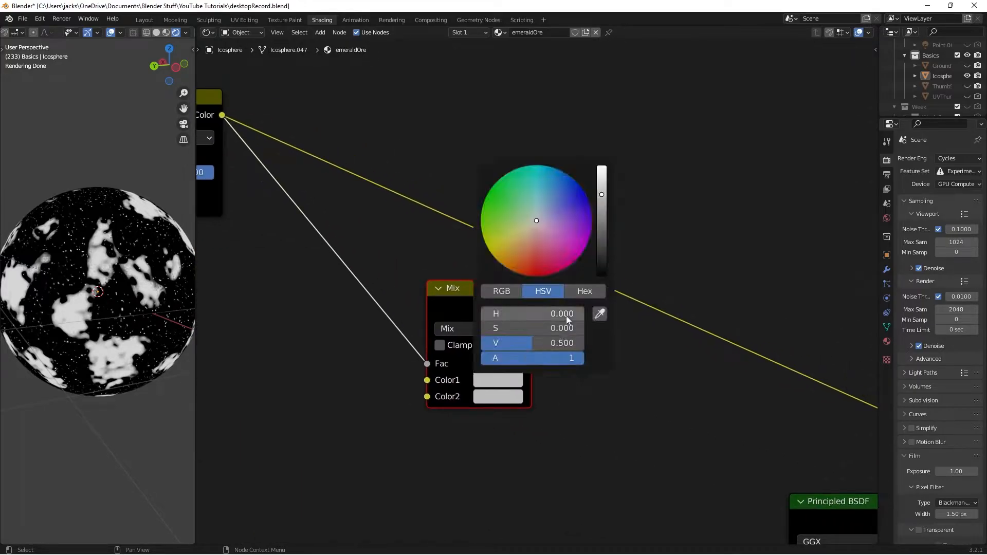
{"action": "left_click", "coordinate": [580, 295]}
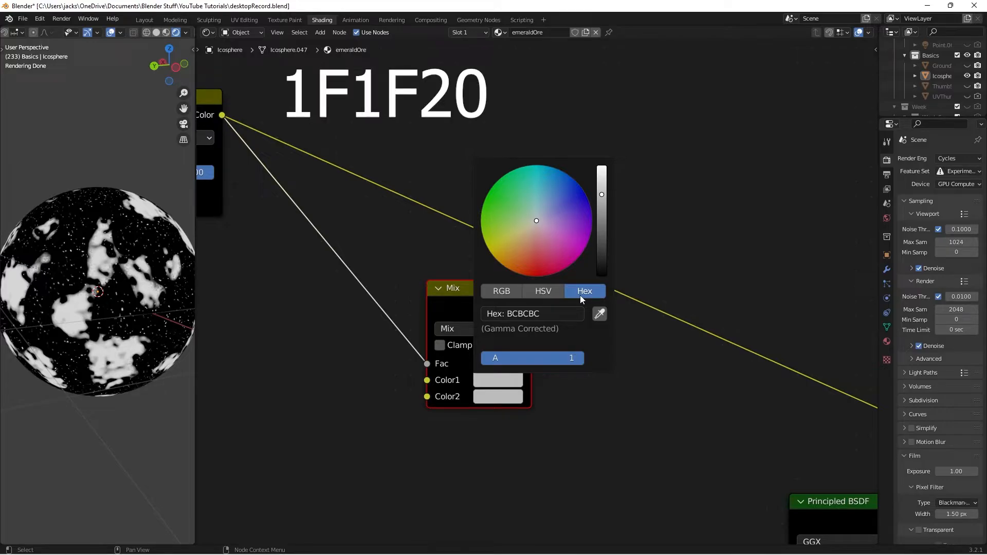
{"action": "left_click", "coordinate": [554, 310]}
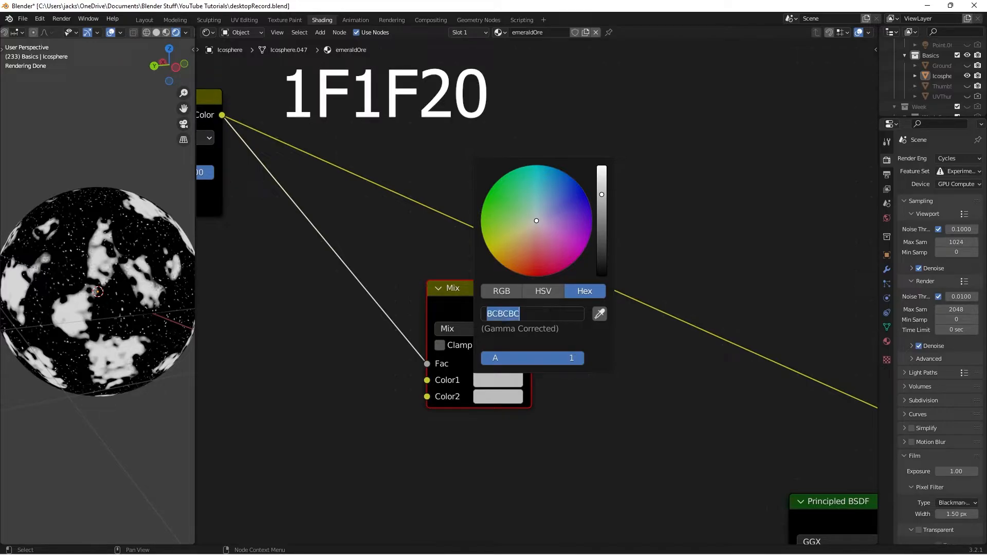
{"action": "type", "text": "1F1F20"}
{"action": "key", "text": "Return"}
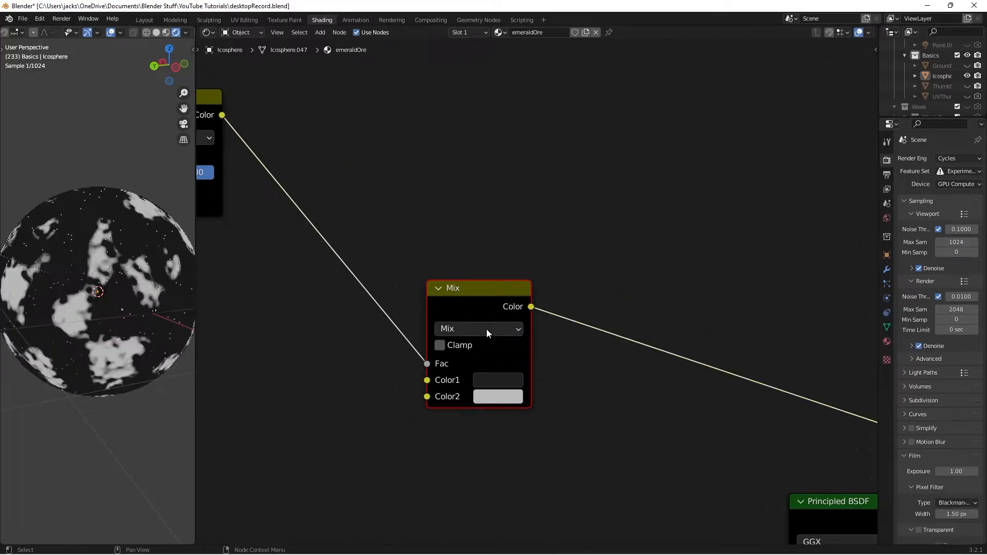
Step: Set the Mix node's Color2 to the emerald green hex 50C878
{"action": "left_click", "coordinate": [502, 403]}
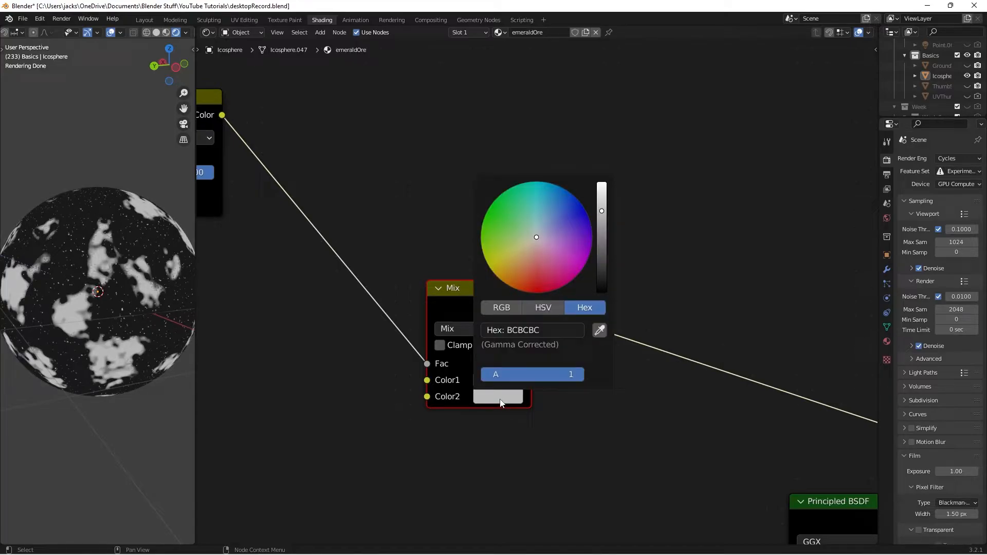
{"action": "left_click", "coordinate": [535, 336]}
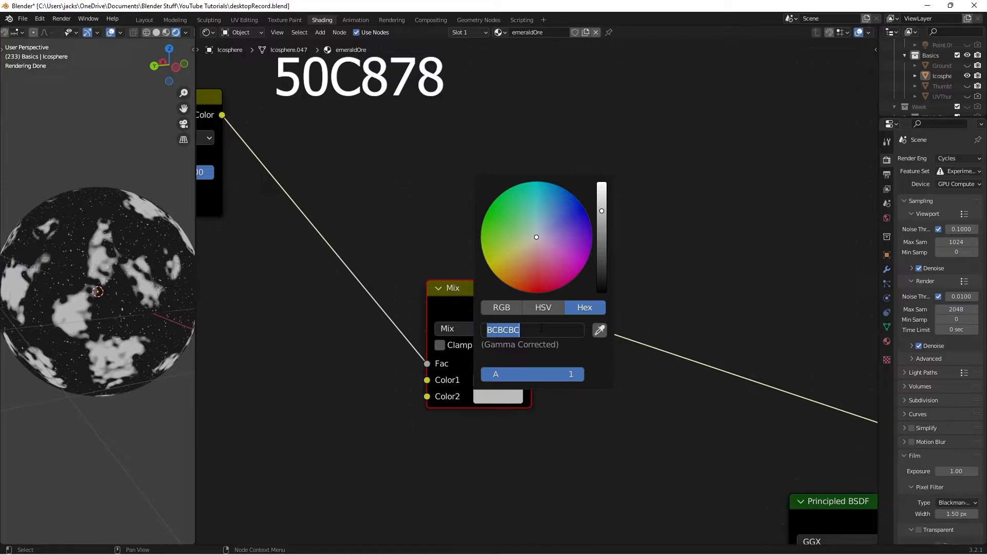
{"action": "type", "text": "50C878"}
{"action": "key", "text": "Return"}
Step: Connect the Mix node's Color to the Principled BSDF's Base Color and preview the full shader on the sphere
{"action": "scroll", "coordinate": [495, 529], "scroll_direction": "down", "scroll_amount": 4}
{"action": "middle_click_drag", "start_coordinate": [554, 381], "coordinate": [503, 278]}
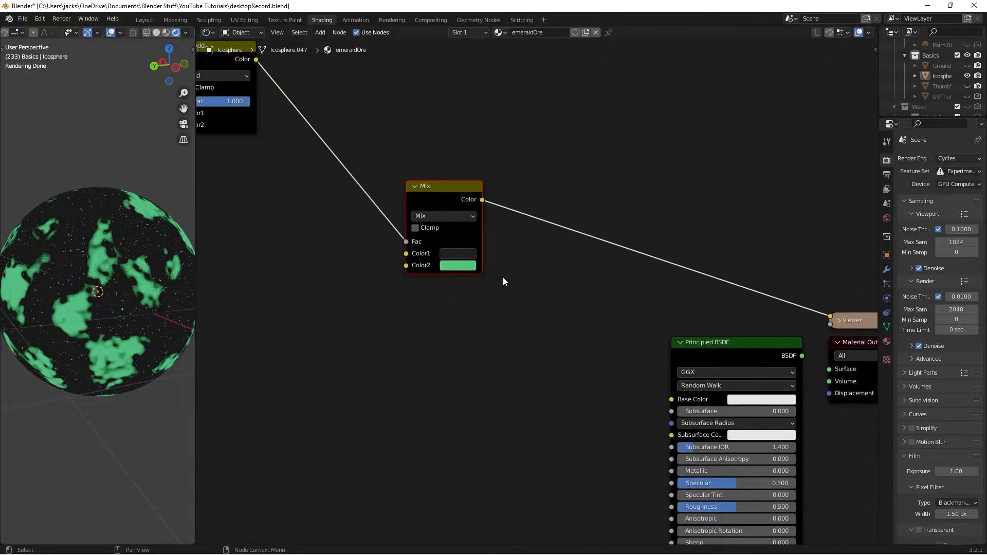
{"action": "left_click_drag", "start_coordinate": [481, 200], "coordinate": [672, 400]}
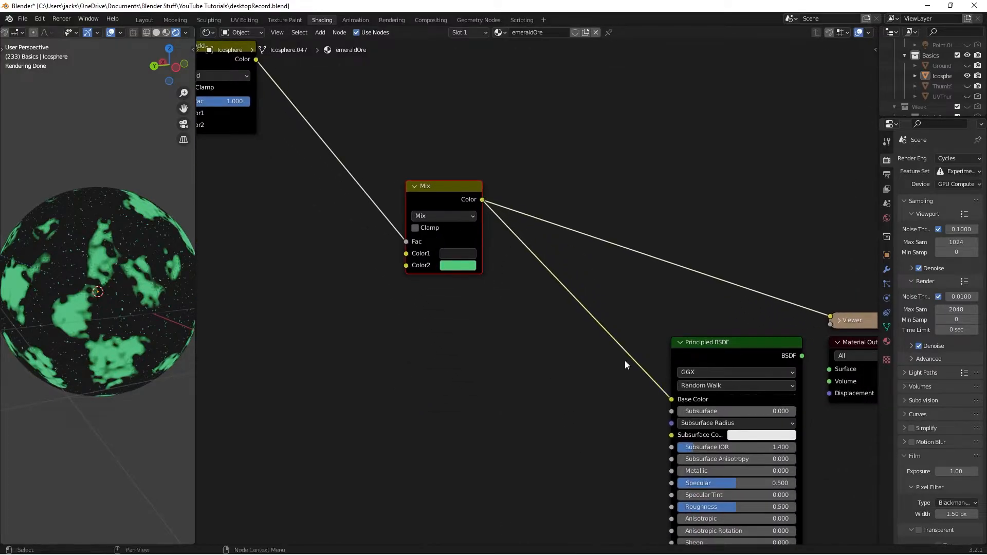
{"action": "left_click", "coordinate": [704, 354], "text": "ctrl+shift"}
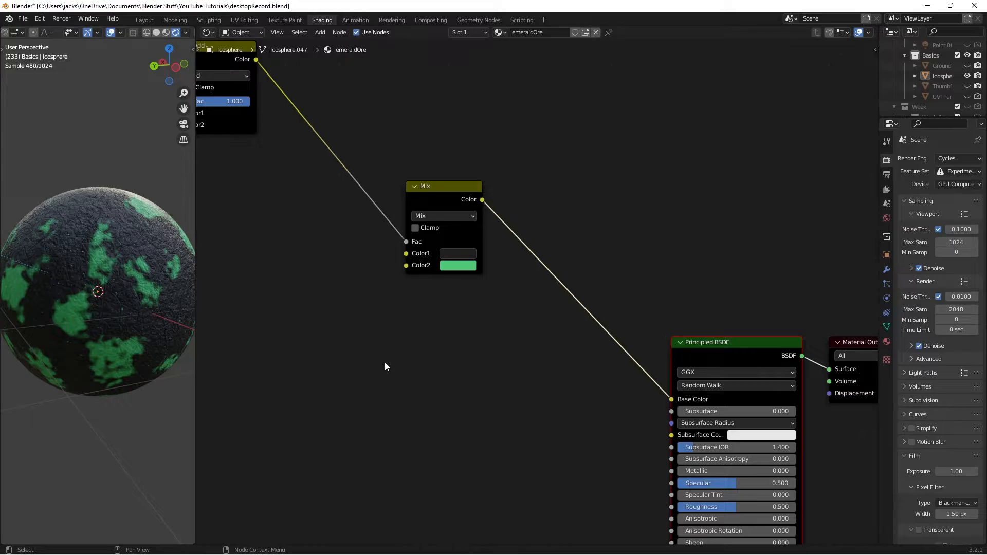
Step: Save the file and shift the unclamped Add node slightly away from the clamped one
{"action": "scroll", "coordinate": [497, 357], "scroll_direction": "down", "scroll_amount": 2}
{"action": "middle_click_drag", "start_coordinate": [498, 357], "coordinate": [479, 339]}
{"action": "scroll", "coordinate": [479, 338], "scroll_direction": "up", "scroll_amount": 1}
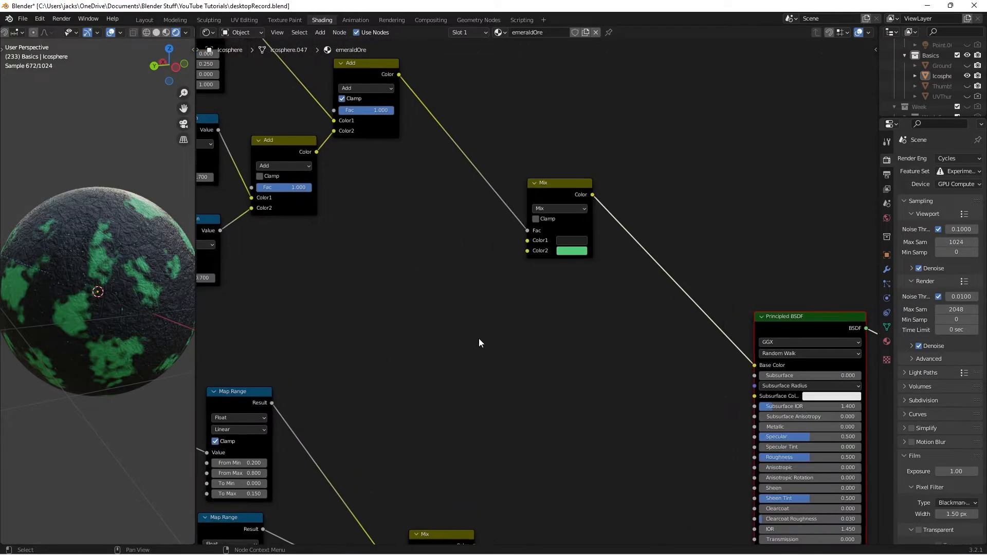
{"action": "key", "text": "ctrl+s"}
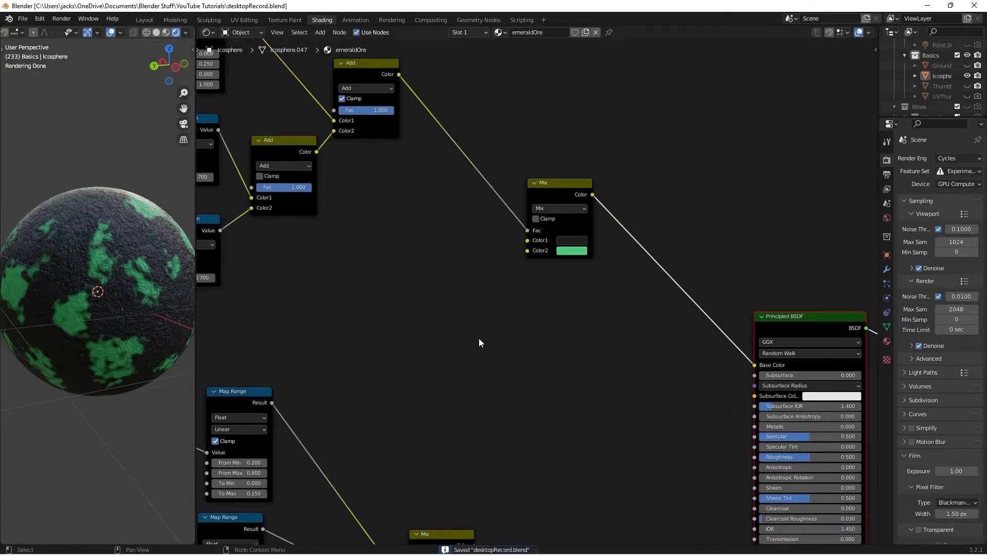
{"action": "scroll", "coordinate": [479, 339], "scroll_direction": "up", "scroll_amount": 1}
{"action": "middle_click_drag", "start_coordinate": [479, 339], "coordinate": [490, 352]}
{"action": "left_click_drag", "start_coordinate": [286, 141], "coordinate": [275, 145]}
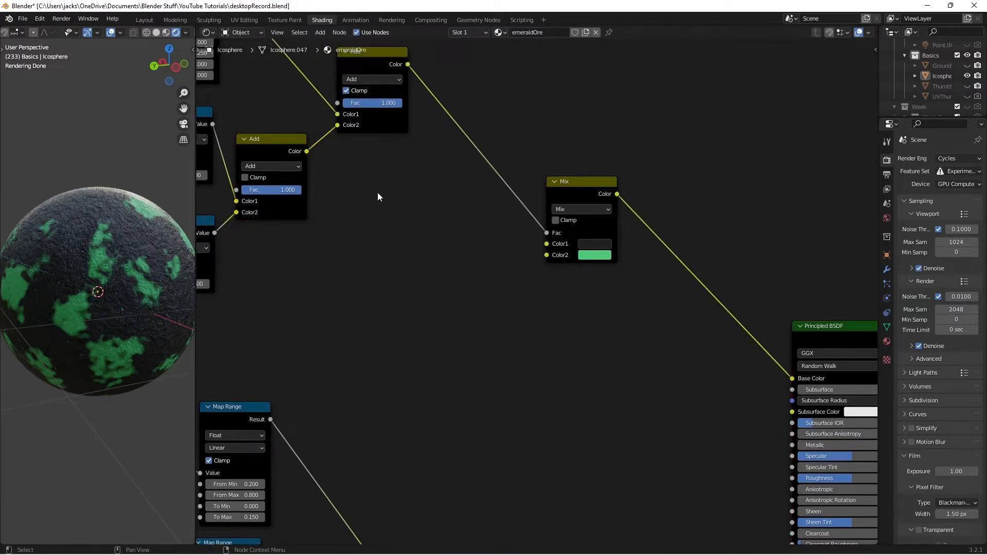
Step: Add a Math node with the Add operation below the green and dark Mix node
{"action": "scroll", "coordinate": [378, 197], "scroll_direction": "down", "scroll_amount": 1}
{"action": "middle_click_drag", "start_coordinate": [427, 283], "coordinate": [449, 295]}
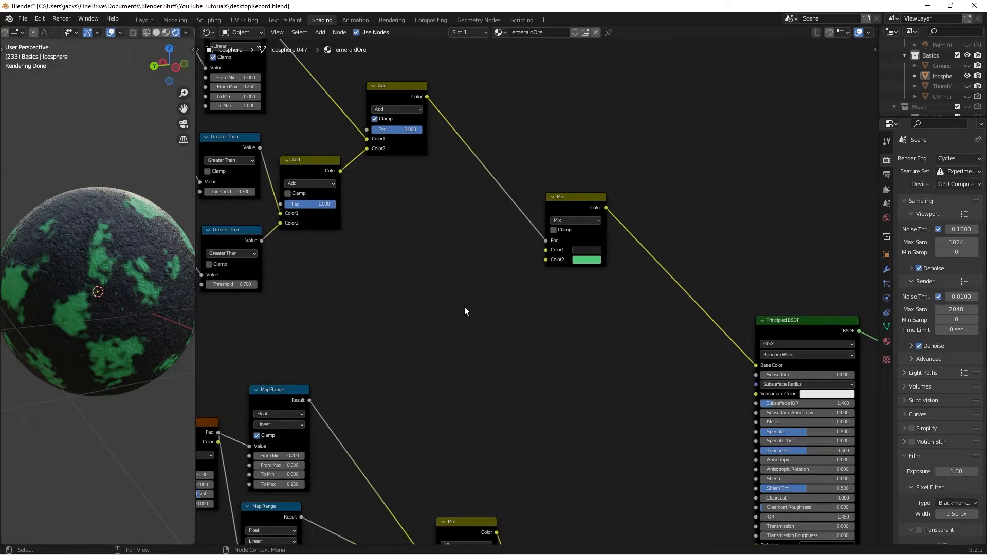
{"action": "key", "text": "shift+a"}
{"action": "type", "text": "add"}
{"action": "key", "text": "Return"}
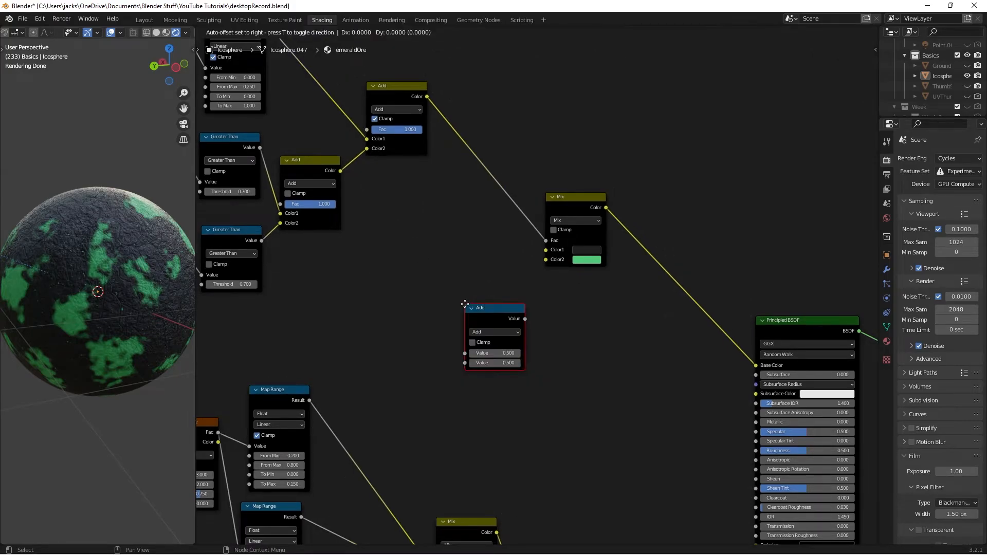
{"action": "left_click", "coordinate": [553, 319]}
Step: Connect the clamped Add node's Color output to the Math node's first Value input
{"action": "left_click_drag", "start_coordinate": [427, 101], "coordinate": [436, 116]}
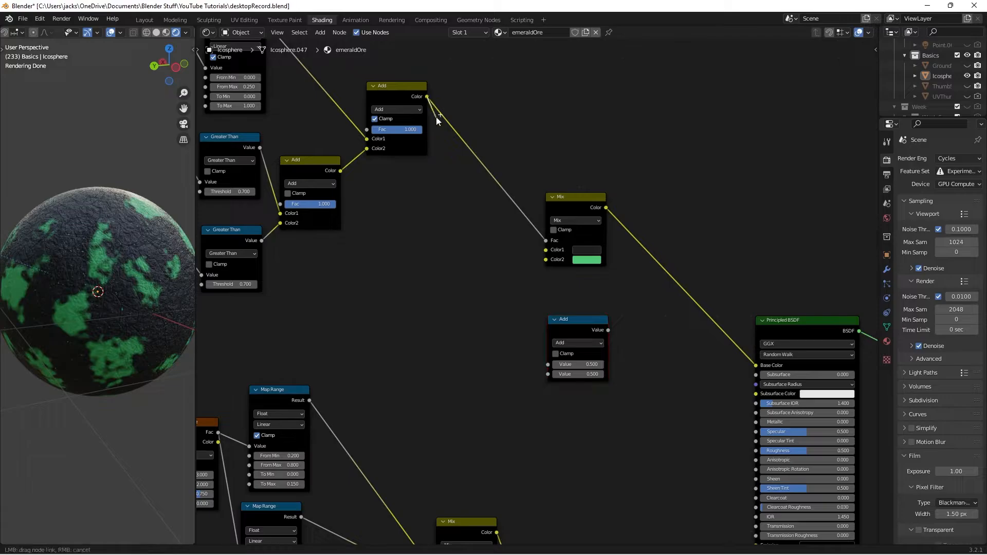
{"action": "left_click_drag", "start_coordinate": [460, 180], "coordinate": [460, 181]}
{"action": "middle_click_drag", "start_coordinate": [338, 168], "coordinate": [456, 243]}
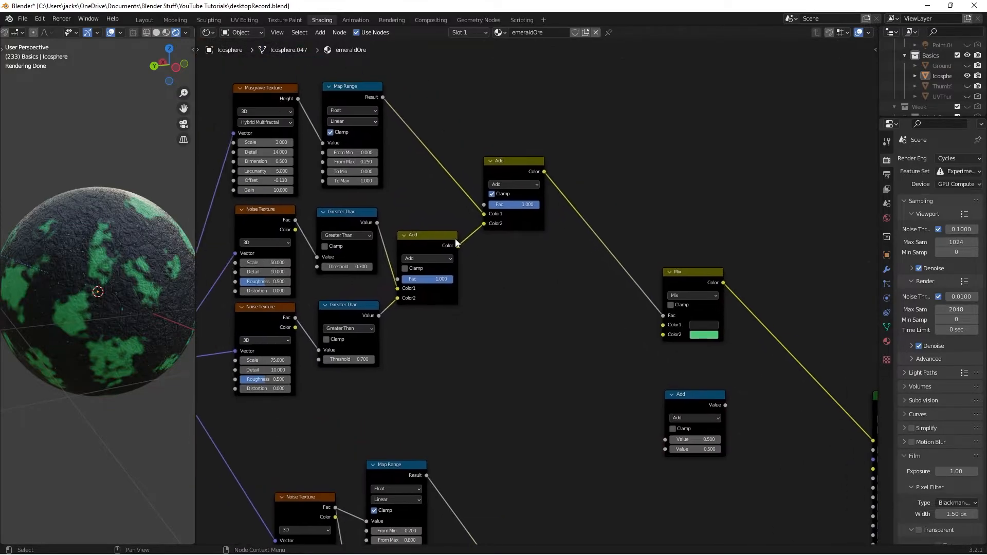
{"action": "left_click_drag", "start_coordinate": [545, 172], "coordinate": [665, 440]}
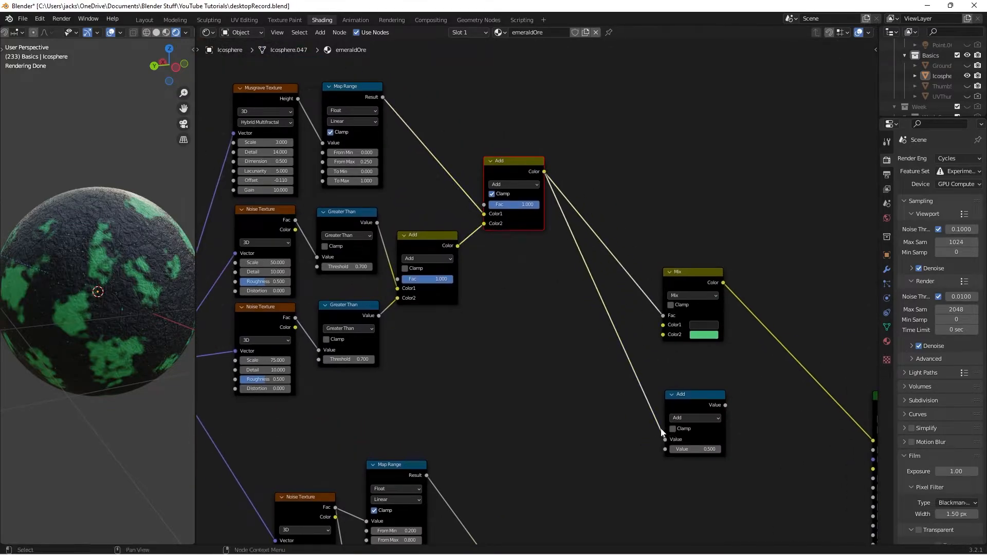
Step: Change the new Math node's operation to Multiply, with a second value of 2, while previewing its output on the sphere
{"action": "scroll", "coordinate": [513, 298], "scroll_direction": "up", "scroll_amount": 3}
{"action": "left_click", "coordinate": [583, 361]}
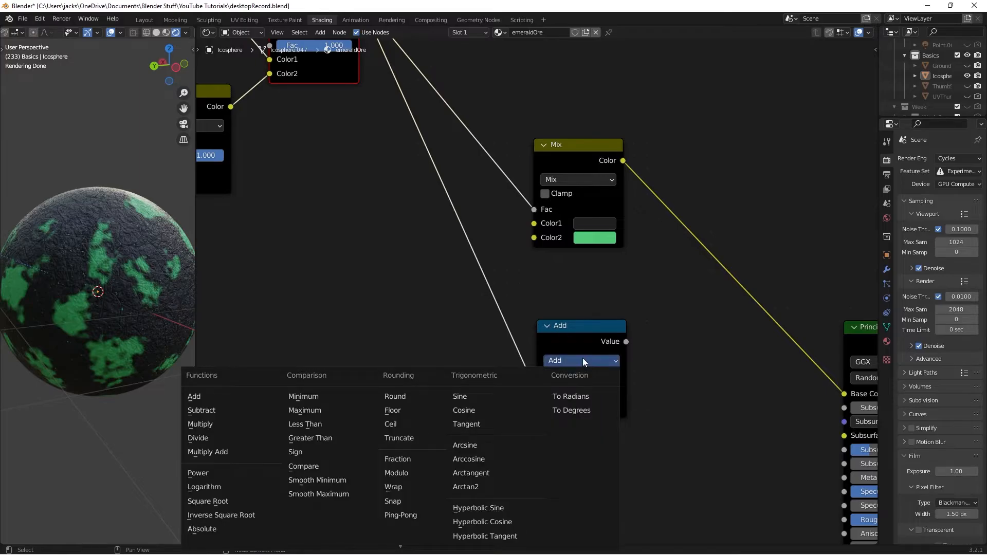
{"action": "left_click", "coordinate": [247, 424]}
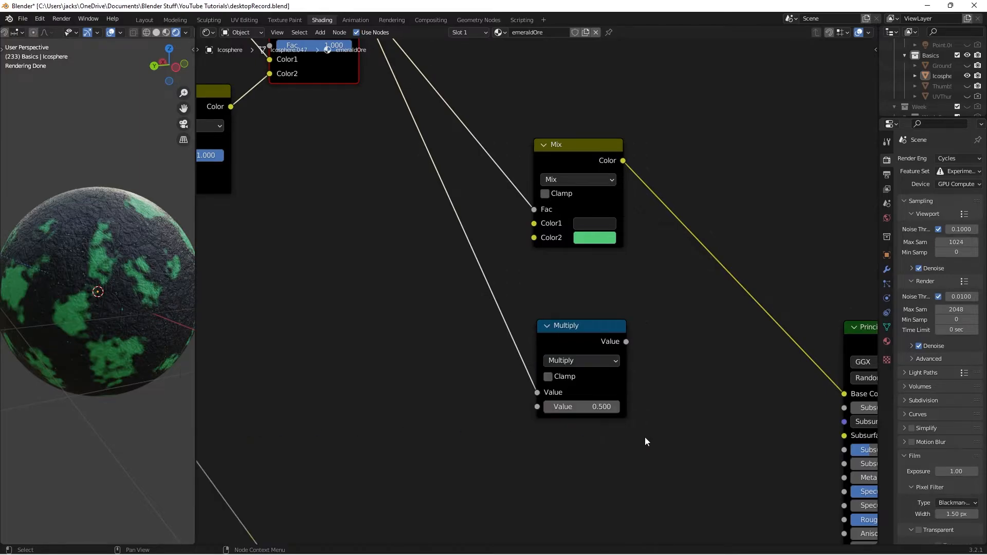
{"action": "left_click", "coordinate": [561, 317], "text": "ctrl+shift"}
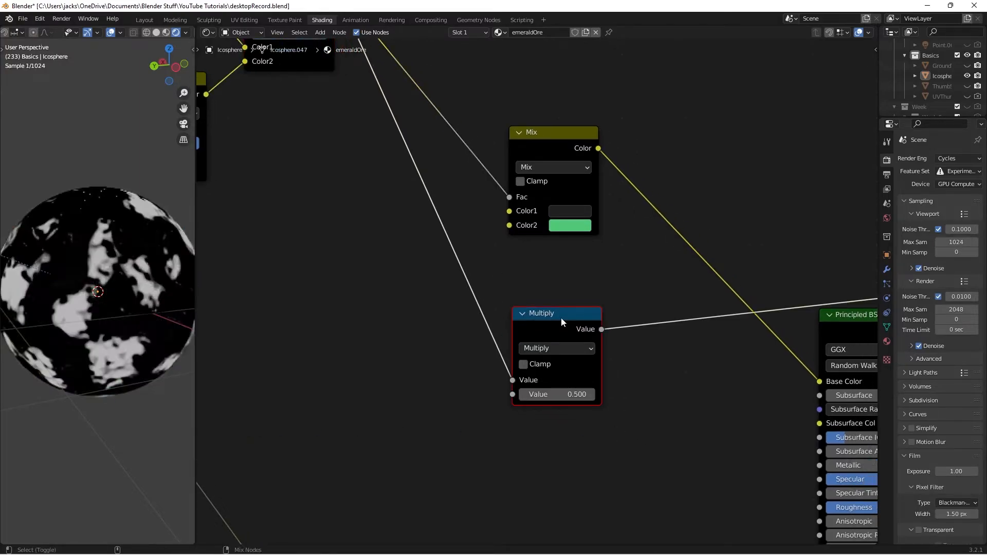
{"action": "double_click", "coordinate": [556, 394]}
{"action": "type", "text": "2"}
{"action": "key", "text": "Return"}
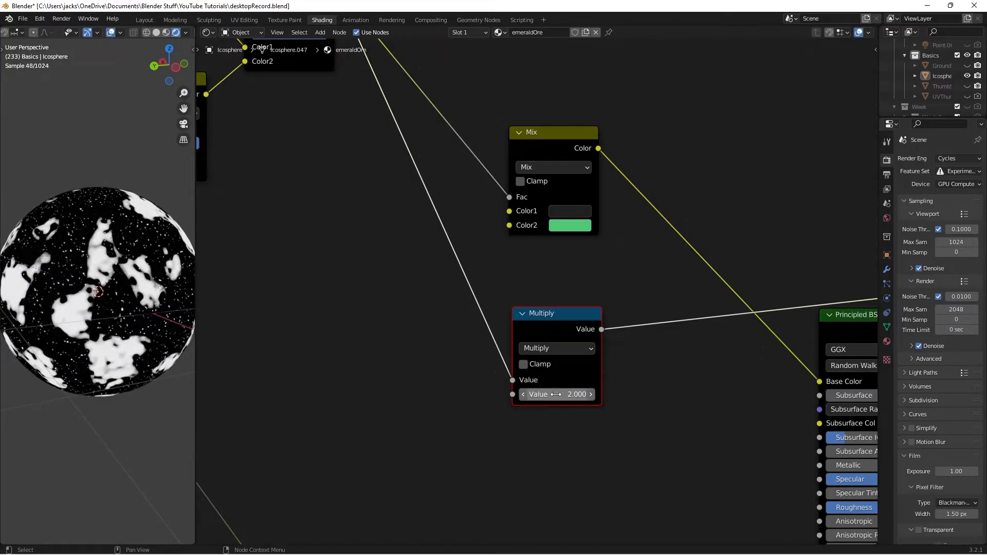
Step: Nudge the Multiply node and enable its Clamp option, saving the file
{"action": "left_click", "coordinate": [295, 334]}
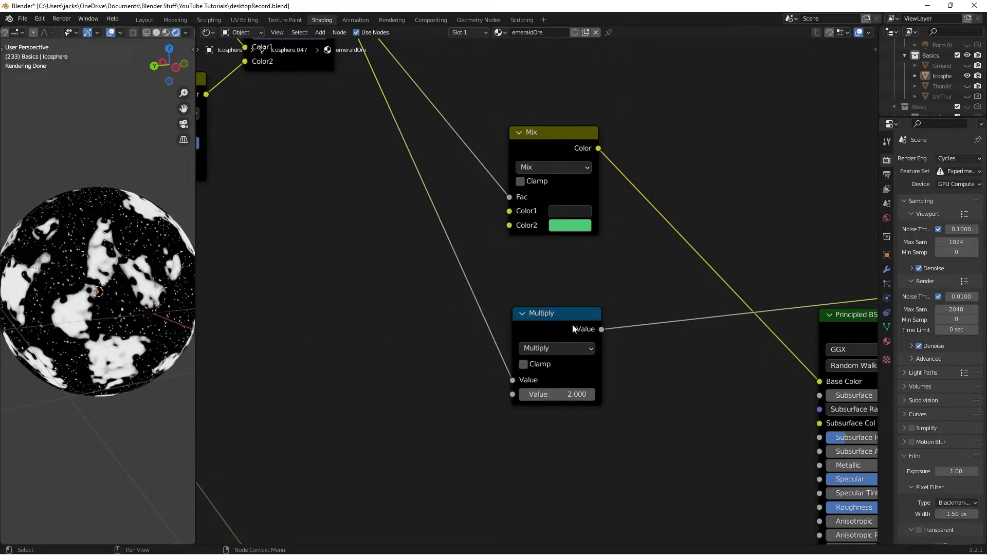
{"action": "left_click_drag", "start_coordinate": [565, 312], "coordinate": [546, 314]}
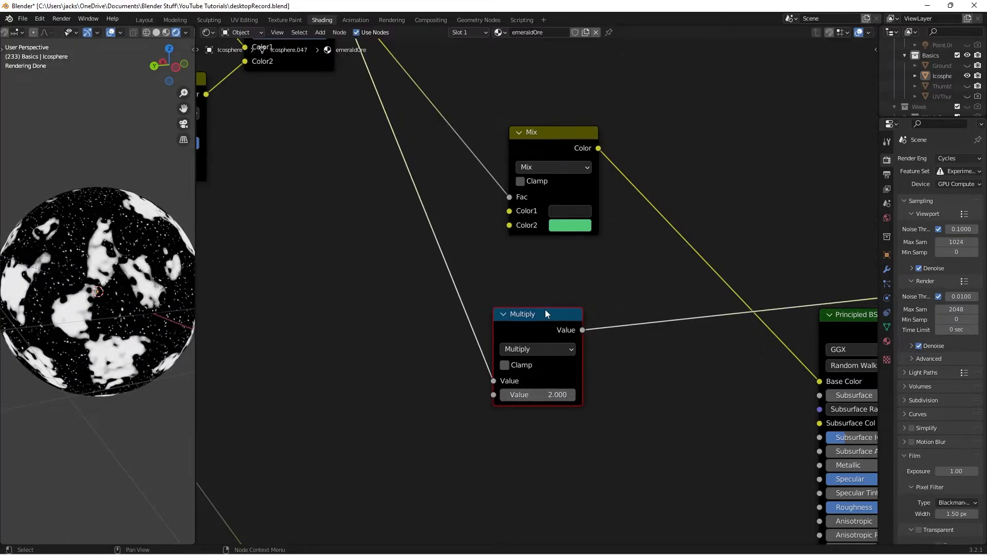
{"action": "left_click", "coordinate": [503, 365]}
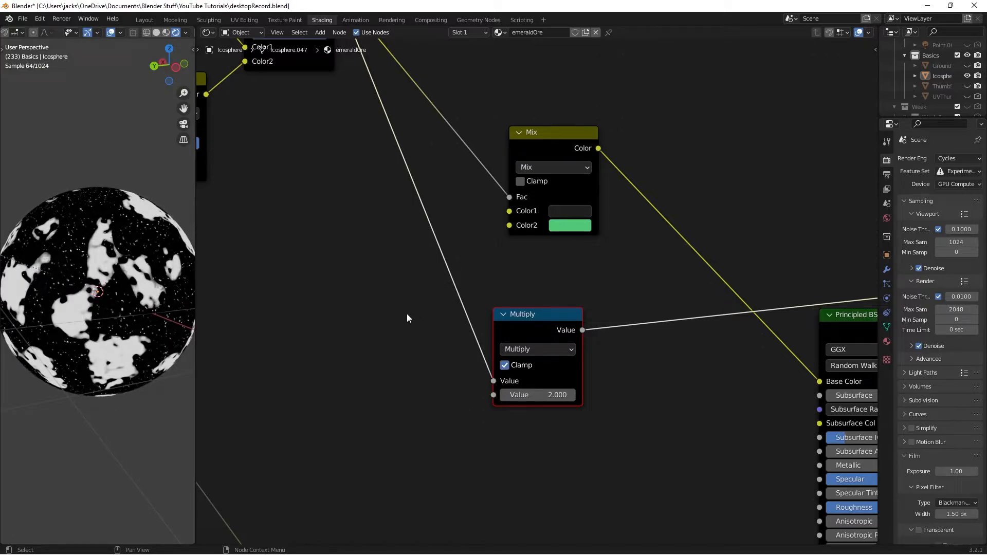
{"action": "key", "text": "ctrl+s"}
Step: Connect the Multiply node's Value to the Principled BSDF's Metallic input and preview the full shader on the sphere
{"action": "middle_click_drag", "start_coordinate": [573, 330], "coordinate": [546, 305]}
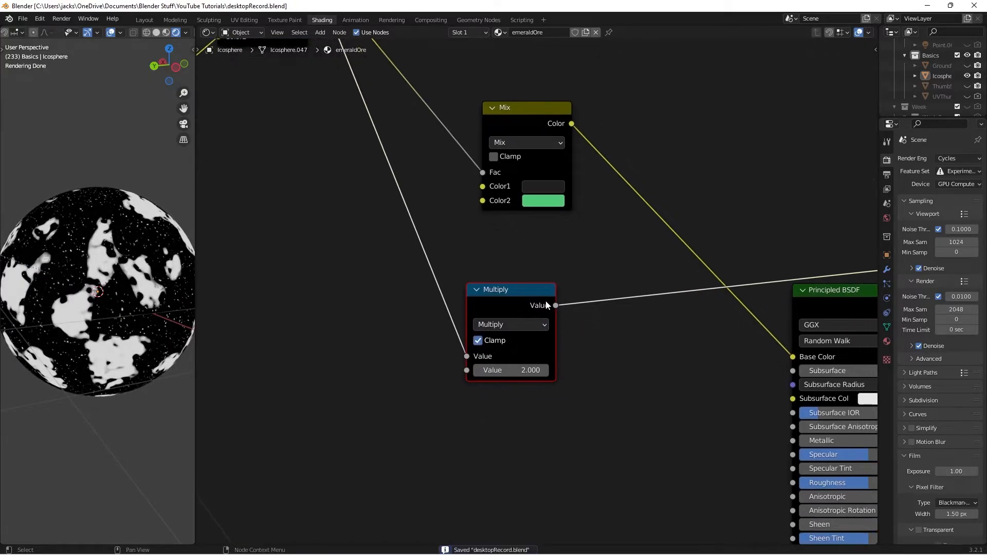
{"action": "left_click_drag", "start_coordinate": [555, 305], "coordinate": [753, 399]}
{"action": "middle_click_drag", "start_coordinate": [792, 336], "coordinate": [607, 277]}
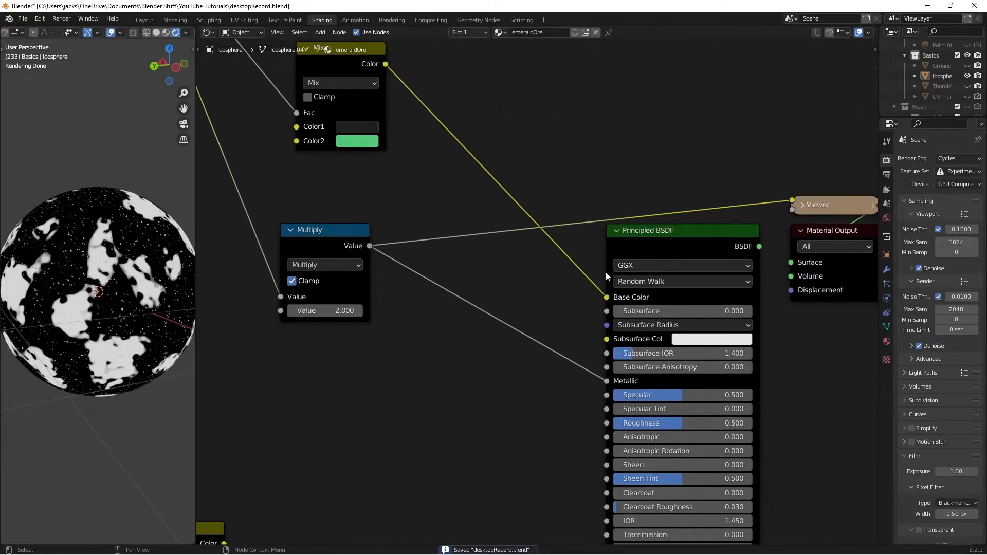
{"action": "left_click", "coordinate": [607, 277], "text": "ctrl+shift"}
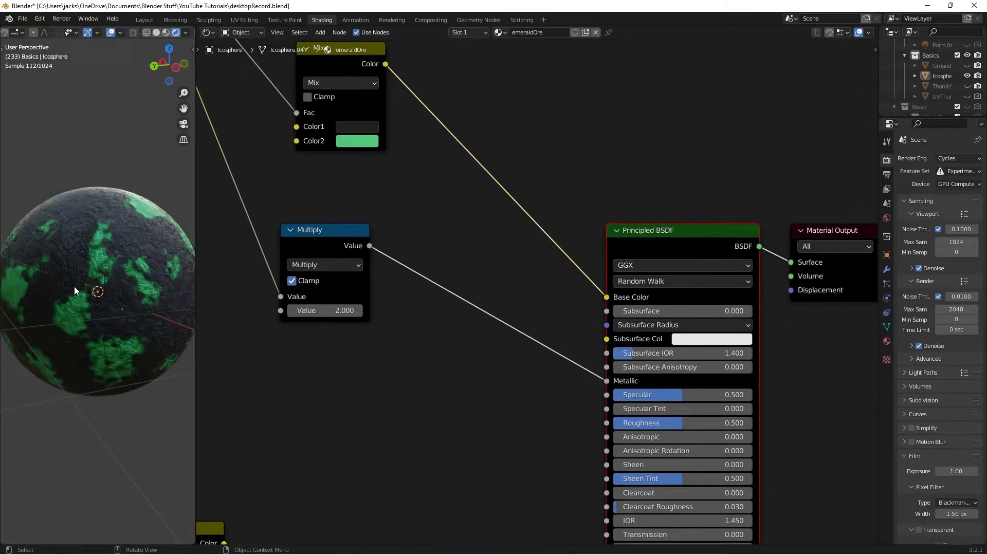
Step: Switch the 3D viewport to the camera view and save the file
{"action": "key", "text": "KP_0"}
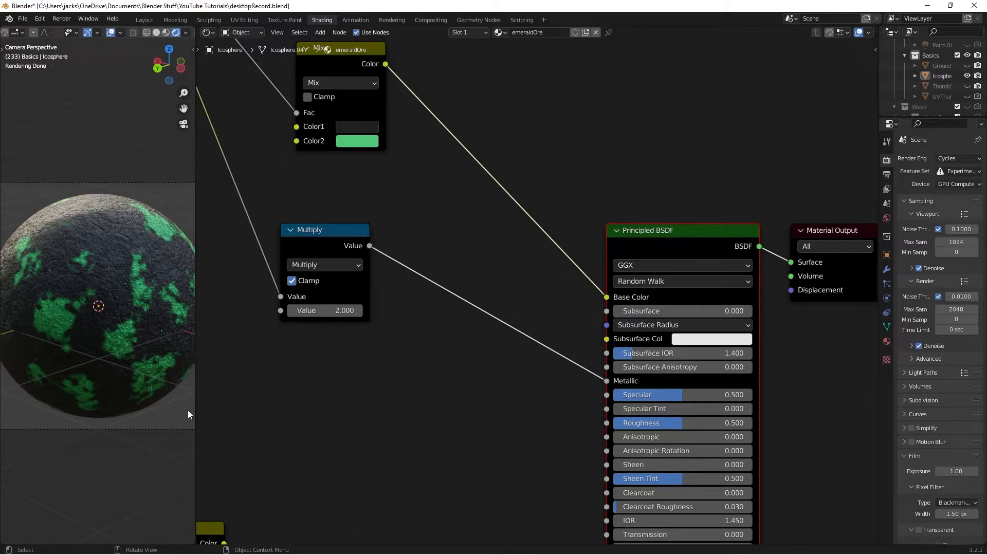
{"action": "key", "text": "ctrl+s"}
Step: Move the Musgrave and noise-speck mask nodes, including both Add nodes, upward to free space above the lower noise branch
{"action": "scroll", "coordinate": [316, 376], "scroll_direction": "down", "scroll_amount": 1}
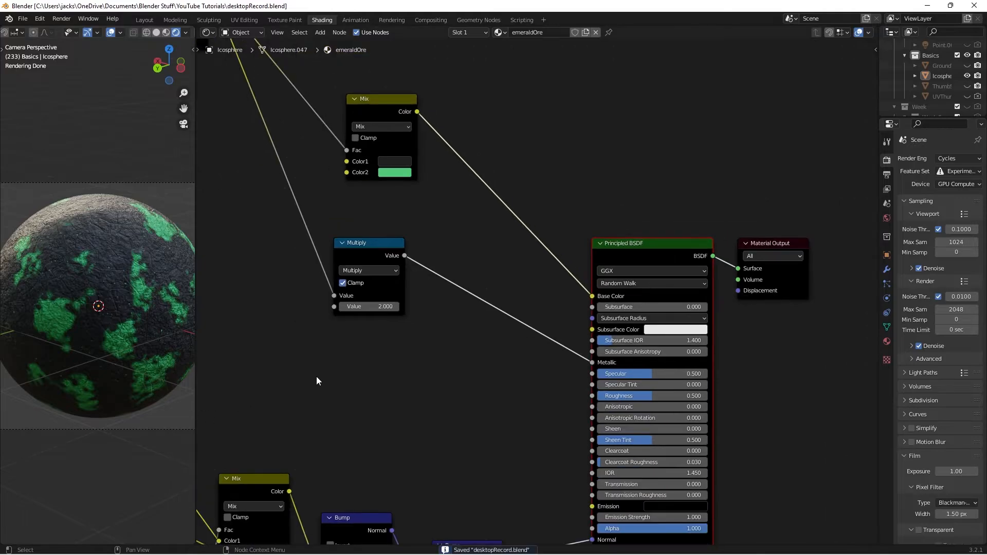
{"action": "scroll", "coordinate": [316, 376], "scroll_direction": "down", "scroll_amount": 8}
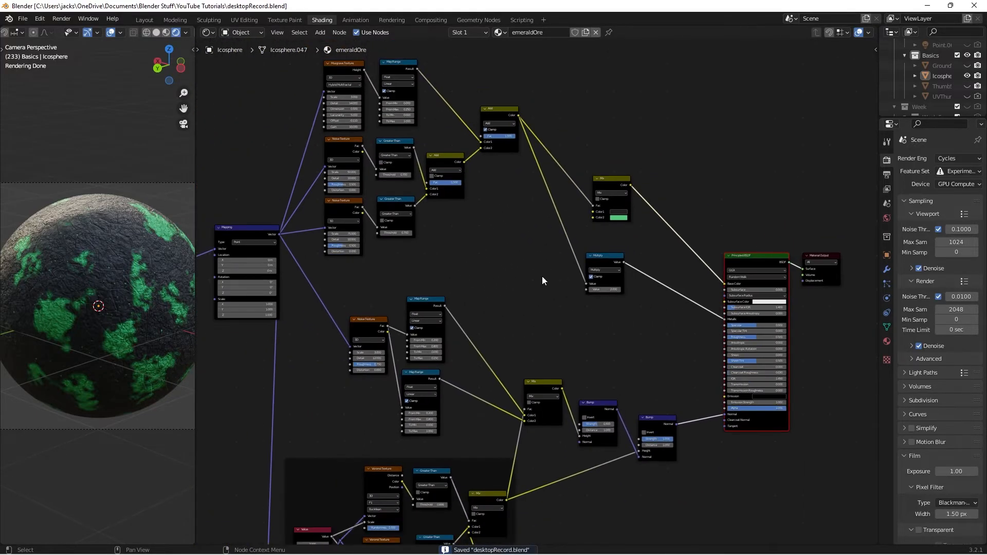
{"action": "scroll", "coordinate": [526, 323], "scroll_direction": "down", "scroll_amount": 4}
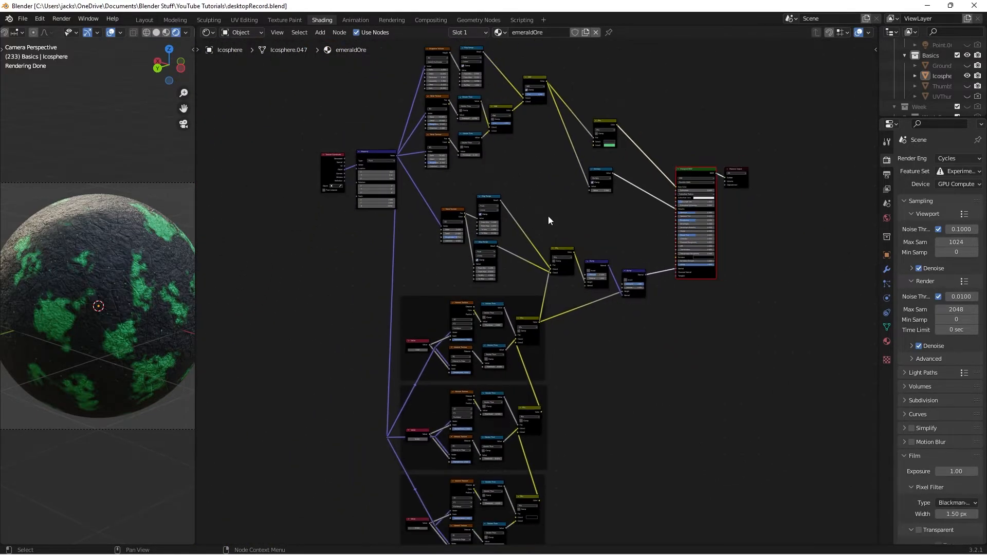
{"action": "scroll", "coordinate": [538, 260], "scroll_direction": "up", "scroll_amount": 5}
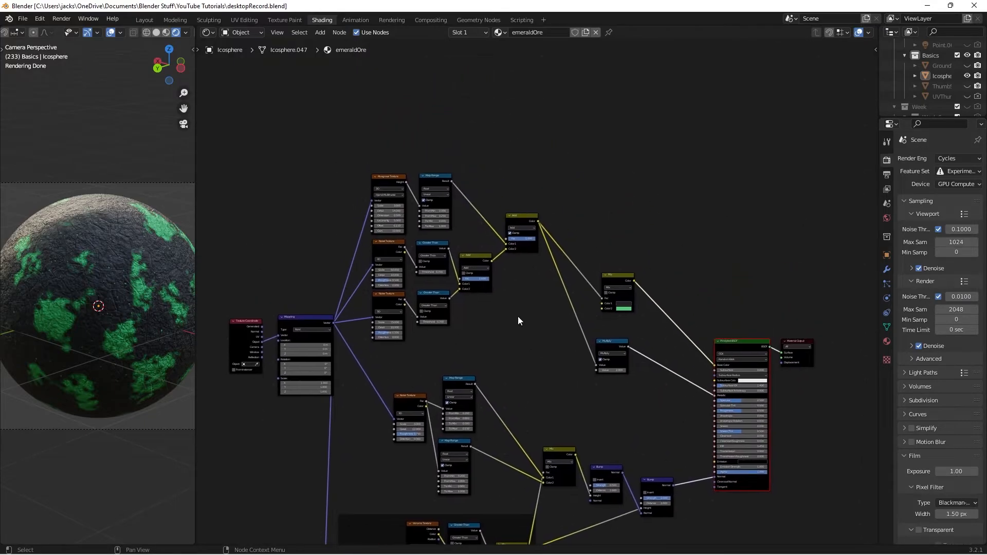
{"action": "left_click_drag", "start_coordinate": [362, 164], "coordinate": [522, 334]}
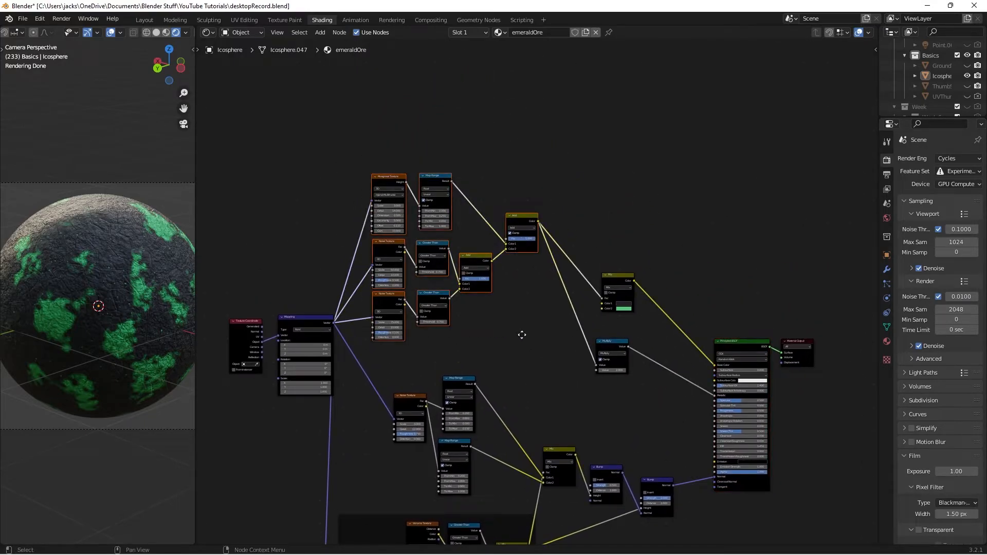
{"action": "key", "text": "g"}
{"action": "left_click", "coordinate": [515, 205]}
Step: Add a reroute on the Mapping links feeding the mask textures and place it beside those textures
{"action": "scroll", "coordinate": [465, 308], "scroll_direction": "up", "scroll_amount": 2}
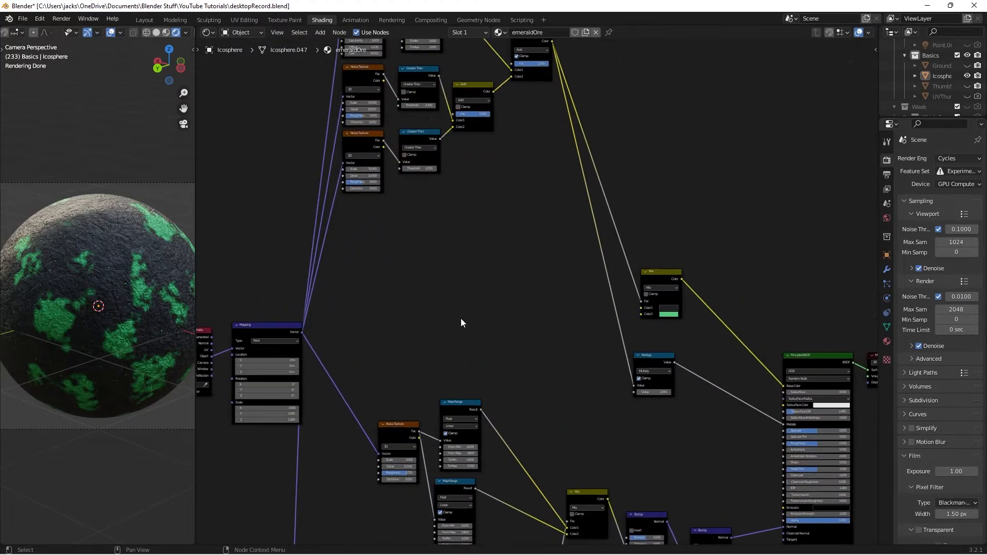
{"action": "right_click_drag", "start_coordinate": [301, 159], "coordinate": [351, 251], "text": "shift"}
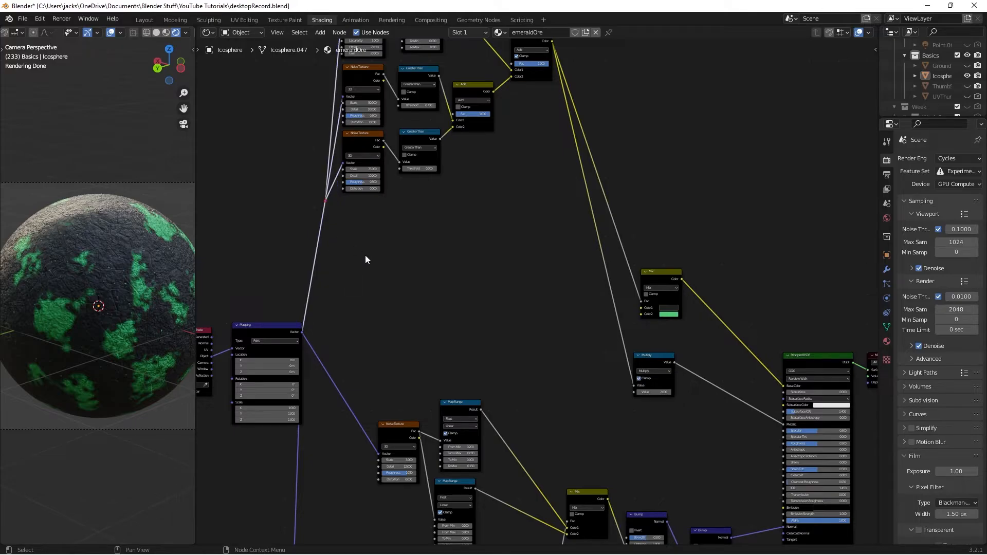
{"action": "key", "text": "g"}
{"action": "left_click", "coordinate": [329, 136]}
{"action": "left_click", "coordinate": [356, 262]}
Step: Add a Noise Texture node in the cleared space between the mask nodes and the lower noise branch
{"action": "middle_click_drag", "start_coordinate": [417, 302], "coordinate": [421, 299]}
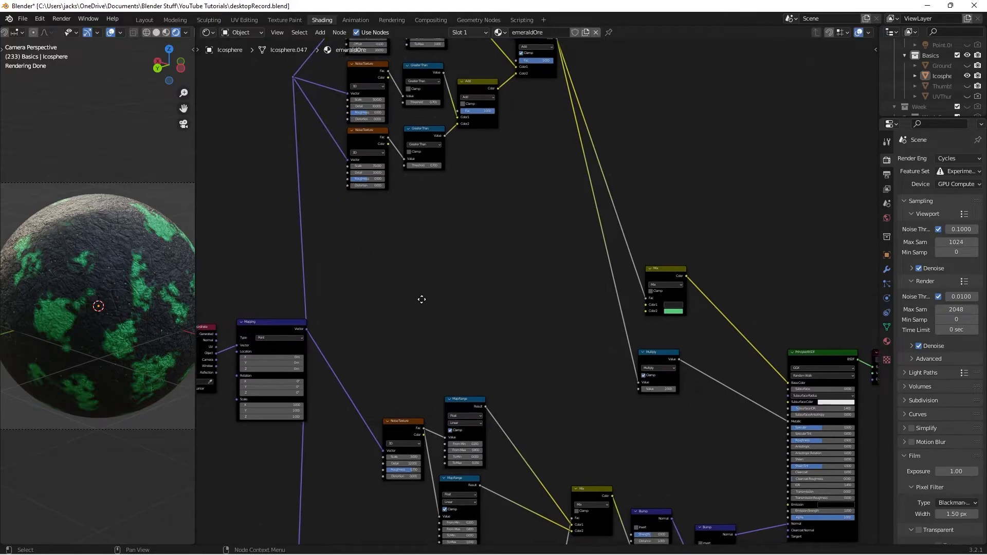
{"action": "scroll", "coordinate": [418, 309], "scroll_direction": "up", "scroll_amount": 1}
{"action": "key", "text": "shift+a"}
{"action": "left_click", "coordinate": [412, 319]}
{"action": "type", "text": "n"}
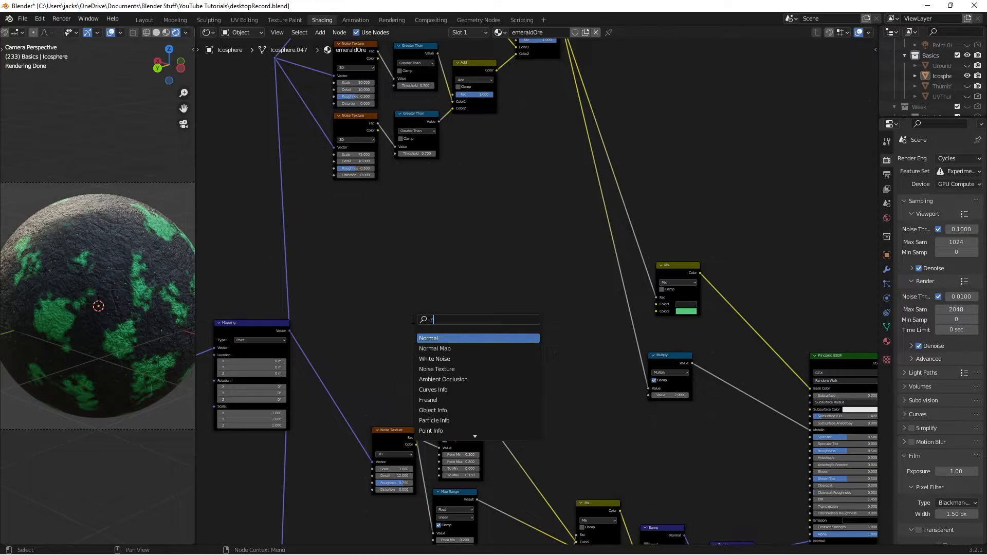
{"action": "type", "text": "oise"}
{"action": "key", "text": "Return"}
{"action": "left_click", "coordinate": [334, 303]}
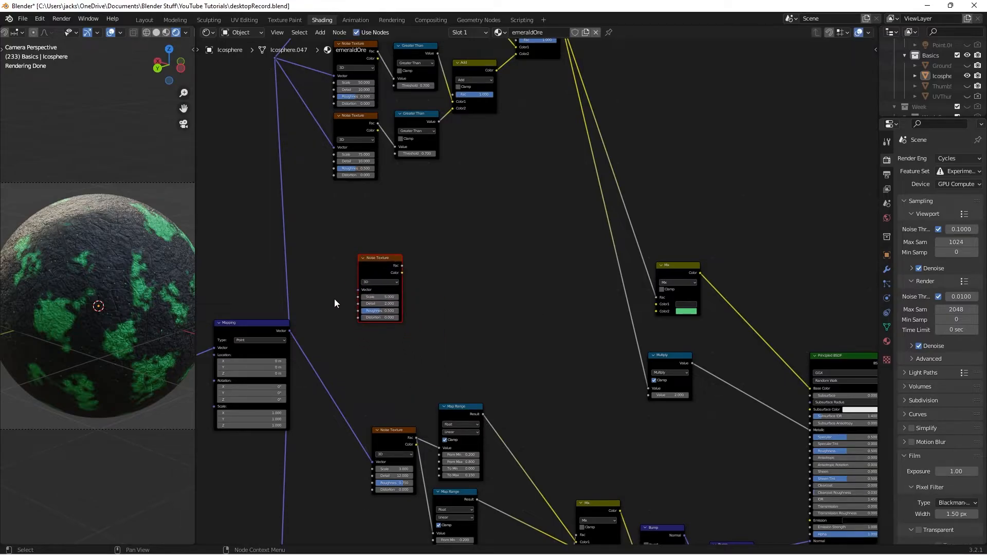
Step: Preview the new Noise Texture on the sphere and connect the Mapping node's Vector to its Vector input
{"action": "scroll", "coordinate": [239, 286], "scroll_direction": "up", "scroll_amount": 2}
{"action": "middle_click_drag", "start_coordinate": [239, 286], "coordinate": [418, 293]}
{"action": "left_click", "coordinate": [473, 256], "text": "ctrl+shift"}
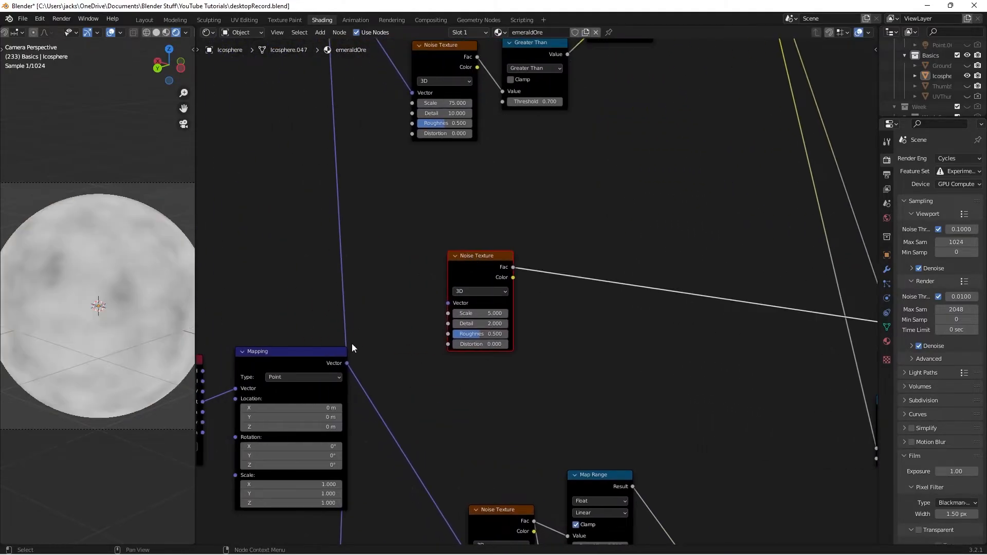
{"action": "left_click_drag", "start_coordinate": [347, 363], "coordinate": [447, 303]}
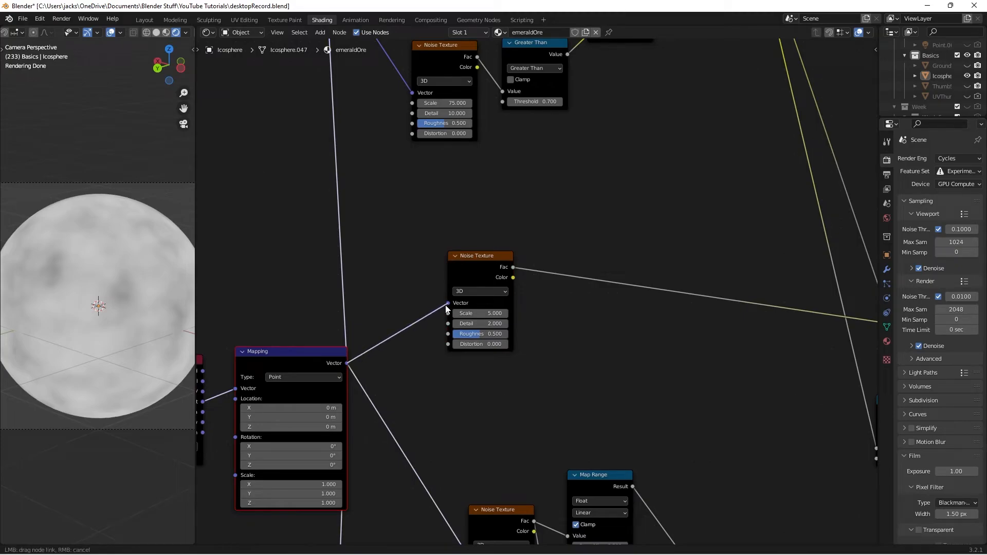
{"action": "left_click", "coordinate": [474, 254]}
Step: Insert a Map Range node after the new Noise Texture's Fac output and place it up beside that texture
{"action": "scroll", "coordinate": [561, 318], "scroll_direction": "up", "scroll_amount": 2}
{"action": "key", "text": "shift+a"}
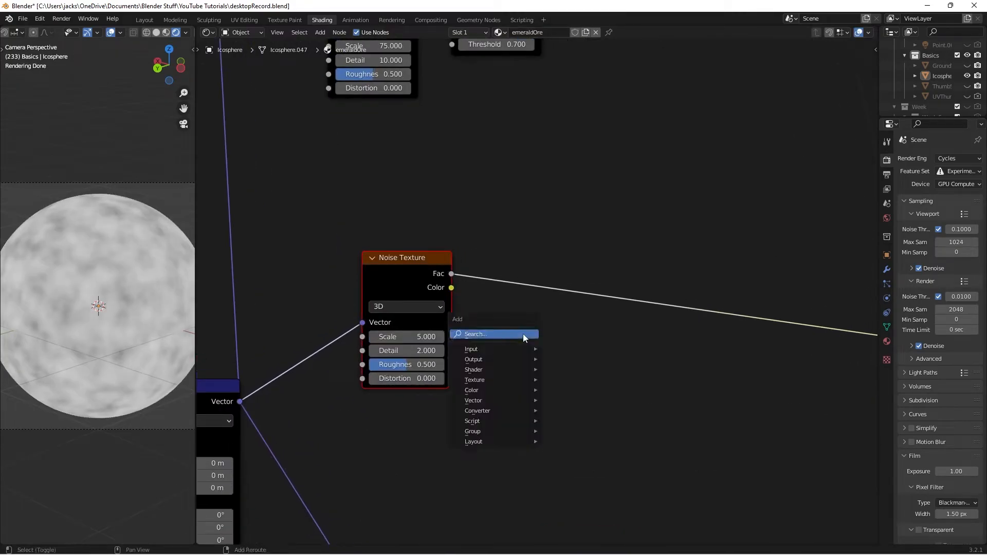
{"action": "left_click", "coordinate": [522, 334]}
{"action": "type", "text": "range"}
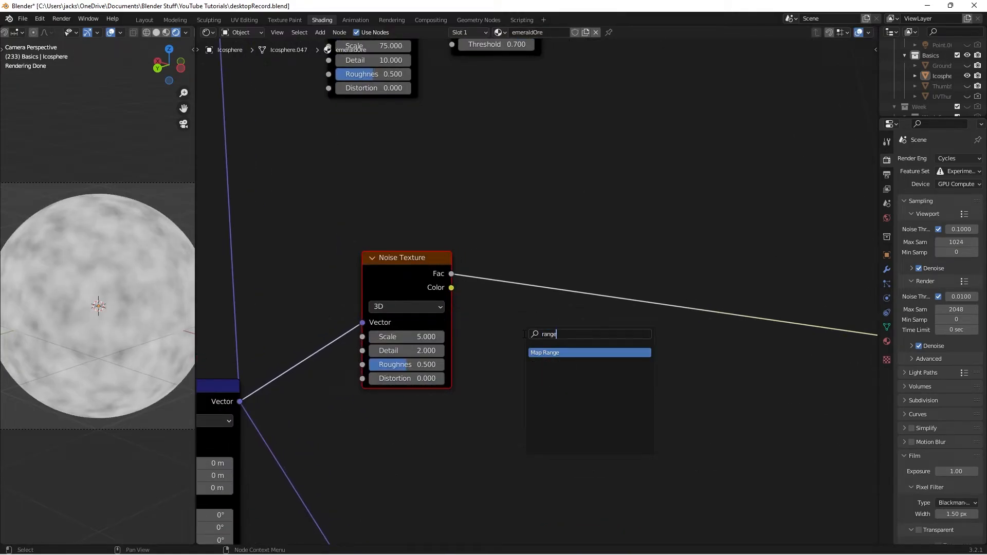
{"action": "key", "text": "Return"}
{"action": "left_click", "coordinate": [543, 270]}
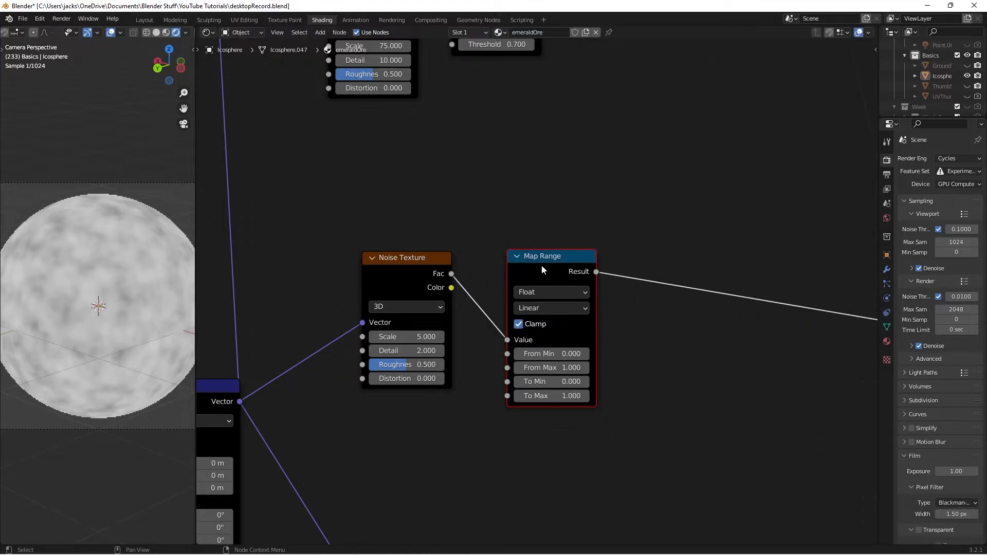
{"action": "left_click_drag", "start_coordinate": [542, 270], "coordinate": [532, 160]}
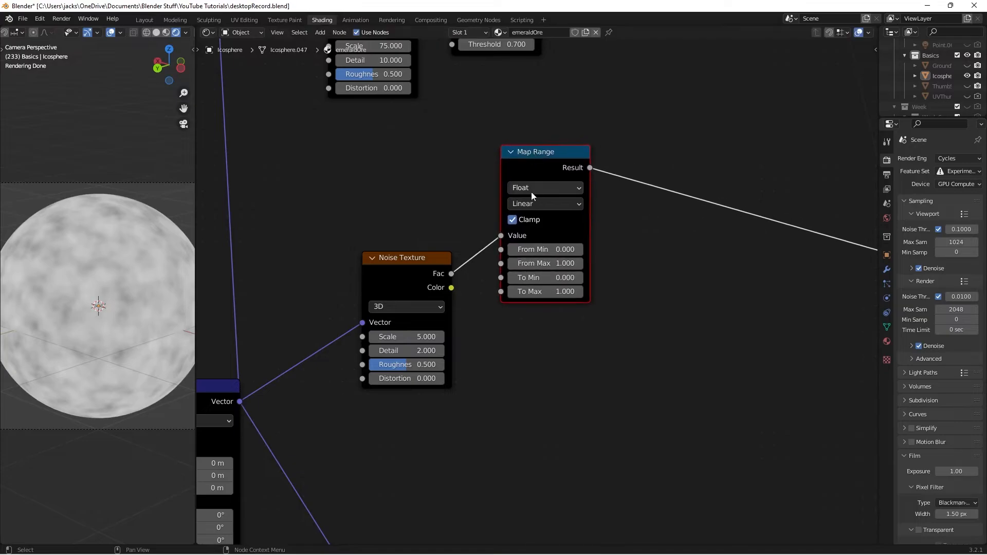
Step: Duplicate the new Map Range node with its Noise Texture Fac link kept, placing the copy directly below
{"action": "key", "text": "shift+d"}
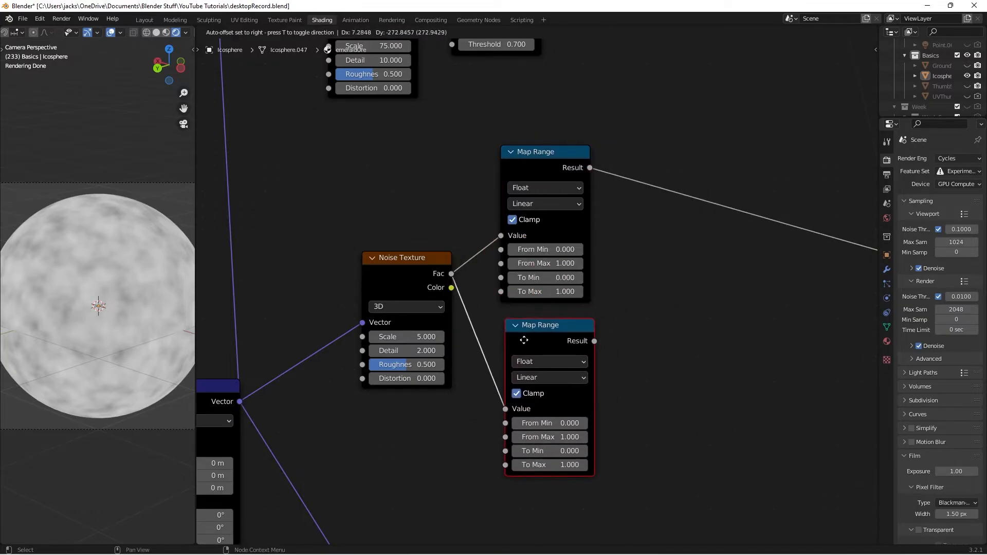
{"action": "left_click", "coordinate": [523, 340]}
{"action": "left_click_drag", "start_coordinate": [546, 326], "coordinate": [544, 326]}
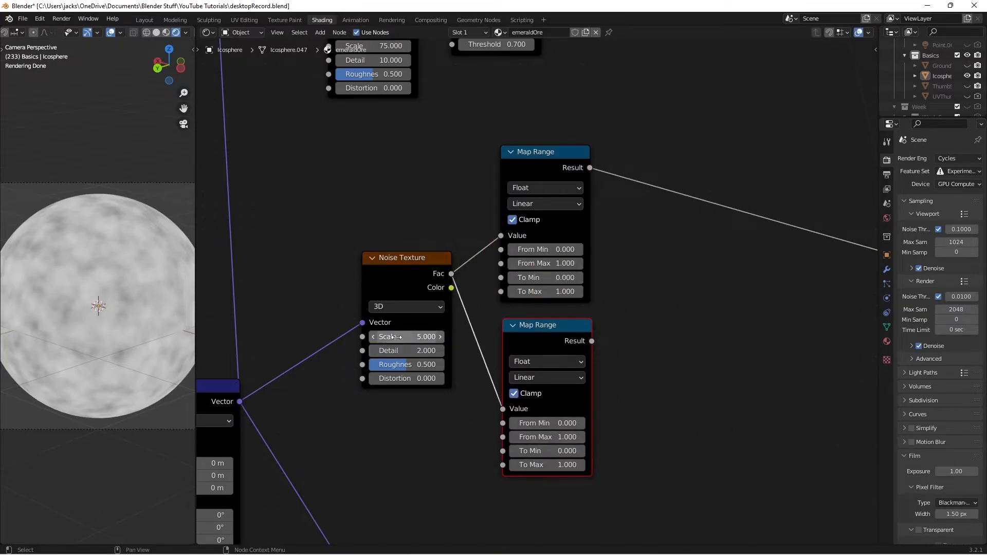
Step: Set the new Noise Texture's Detail to 10
{"action": "left_click", "coordinate": [401, 351]}
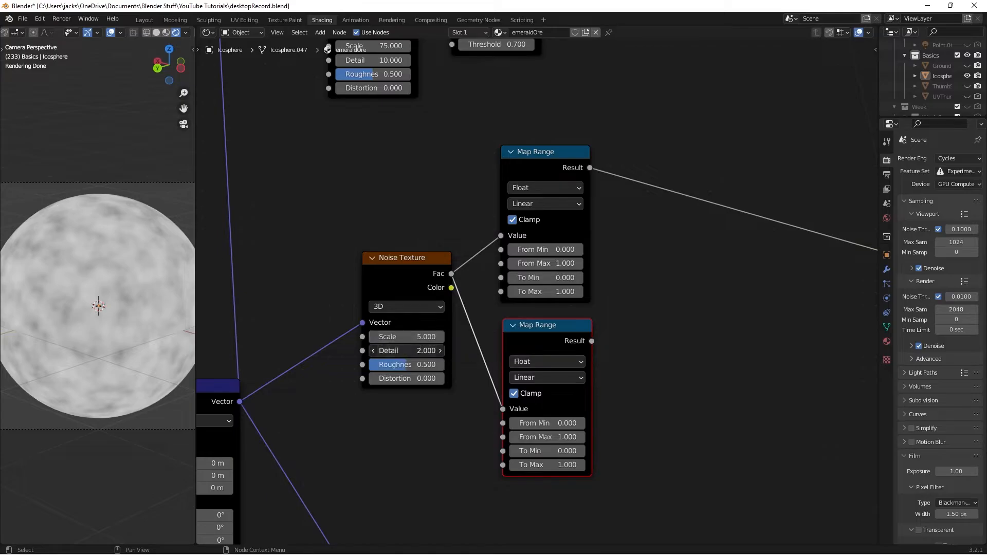
{"action": "type", "text": "10"}
{"action": "key", "text": "Return"}
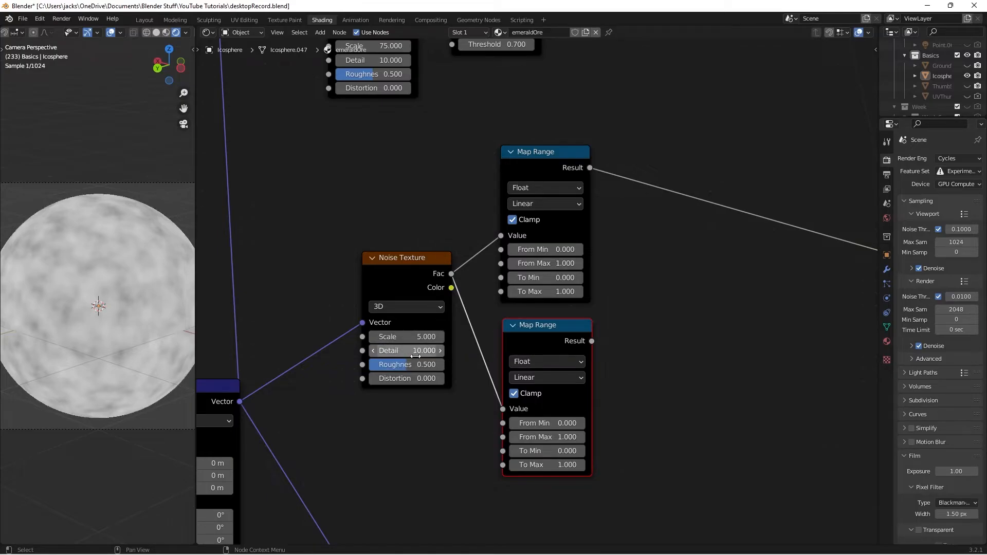
Step: Set the upper Map Range node's To Min to 0.25 and To Max to 0.6
{"action": "scroll", "coordinate": [643, 254], "scroll_direction": "up", "scroll_amount": 1}
{"action": "left_click", "coordinate": [523, 162]}
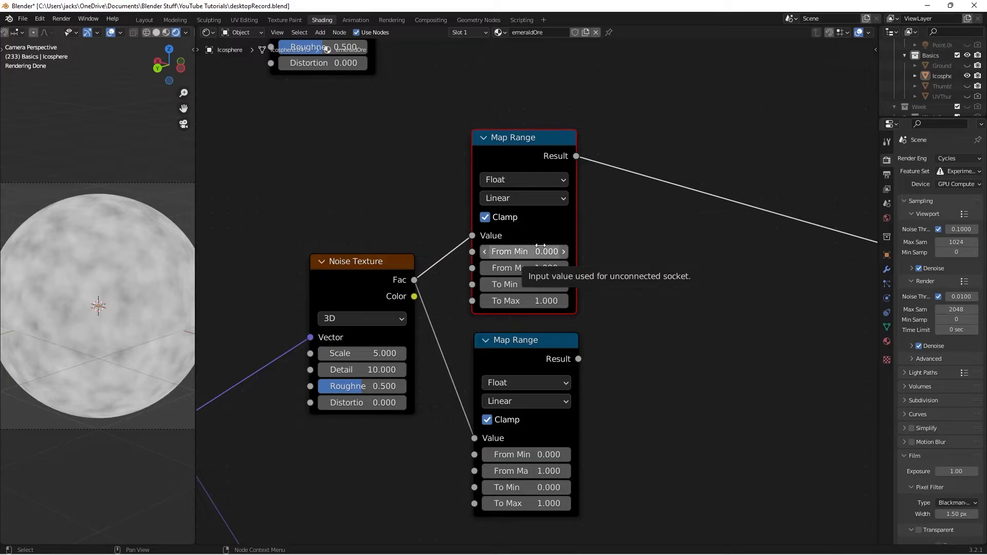
{"action": "left_click", "coordinate": [528, 285]}
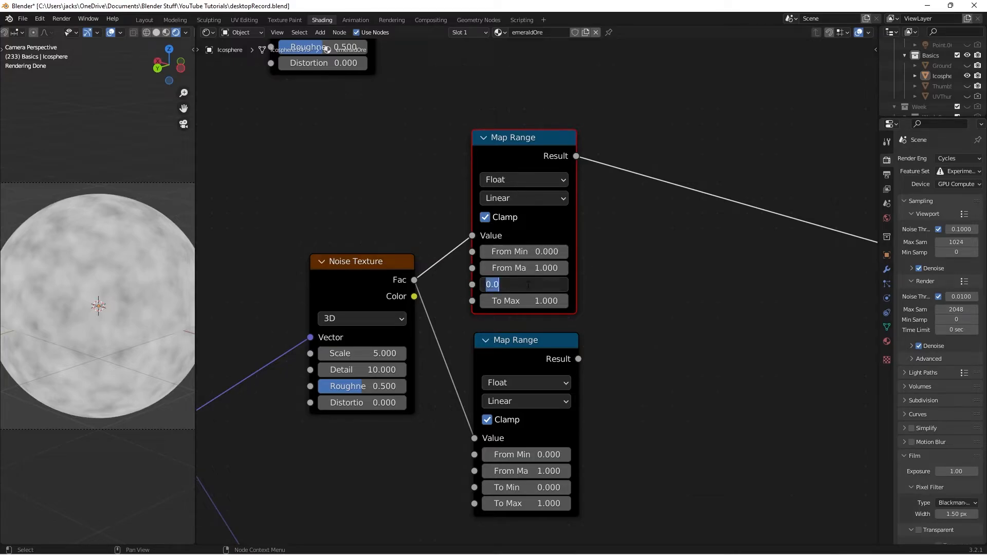
{"action": "type", "text": ".25"}
{"action": "key", "text": "Return"}
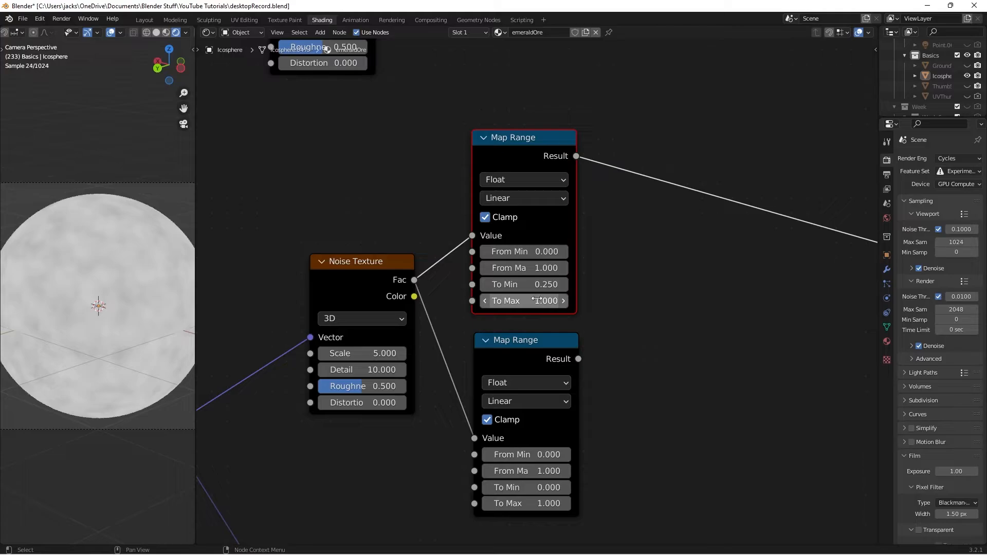
{"action": "left_click", "coordinate": [536, 300]}
{"action": "type", "text": ".6"}
{"action": "key", "text": "Return"}
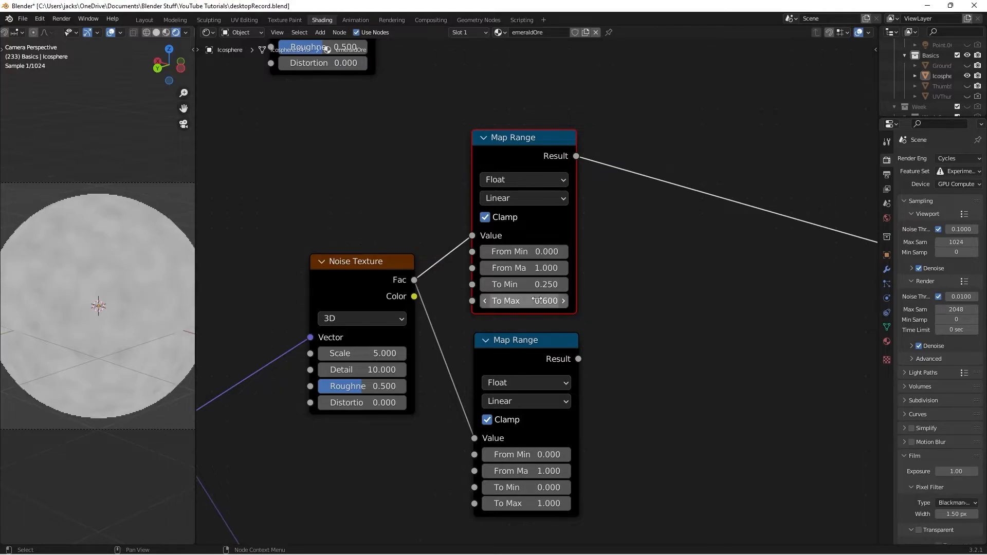
Step: Preview the lower Map Range node, set its To Min to 0.05 and To Max to 0.3, and save the file
{"action": "left_click", "coordinate": [683, 320]}
{"action": "left_click", "coordinate": [523, 356], "text": "ctrl+shift"}
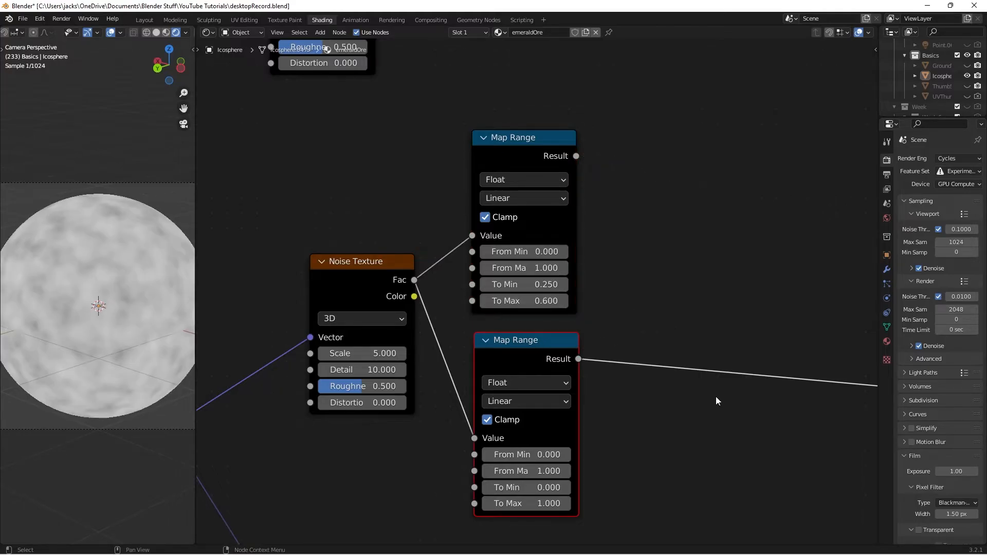
{"action": "middle_click_drag", "start_coordinate": [648, 412], "coordinate": [645, 352]}
{"action": "scroll", "coordinate": [645, 352], "scroll_direction": "up", "scroll_amount": 1}
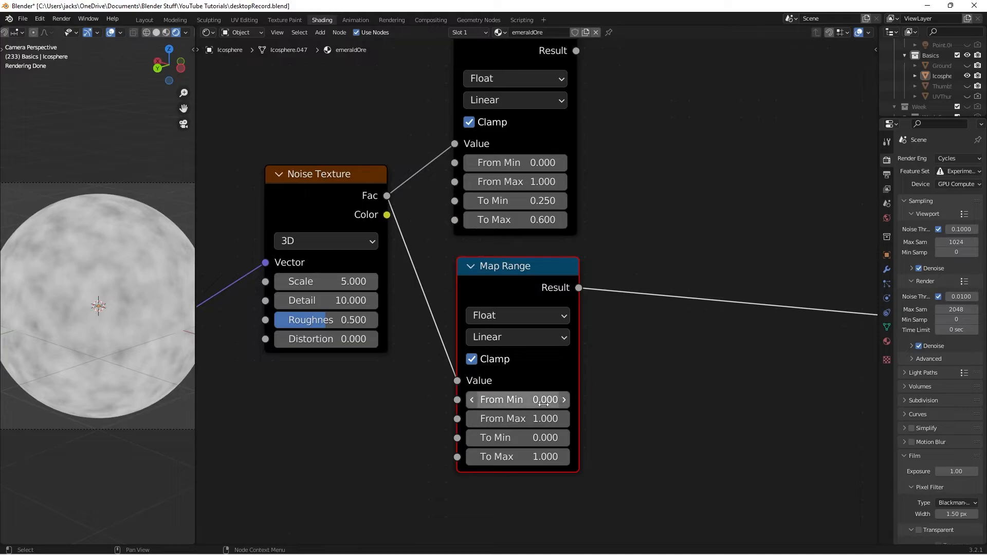
{"action": "left_click", "coordinate": [503, 439]}
{"action": "type", "text": ".05"}
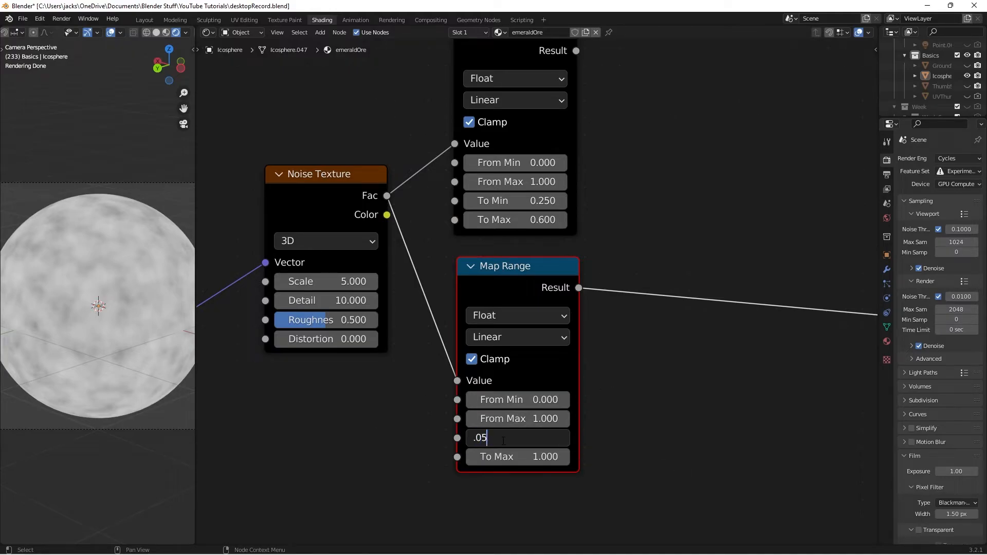
{"action": "key", "text": "Return"}
{"action": "left_click", "coordinate": [512, 458]}
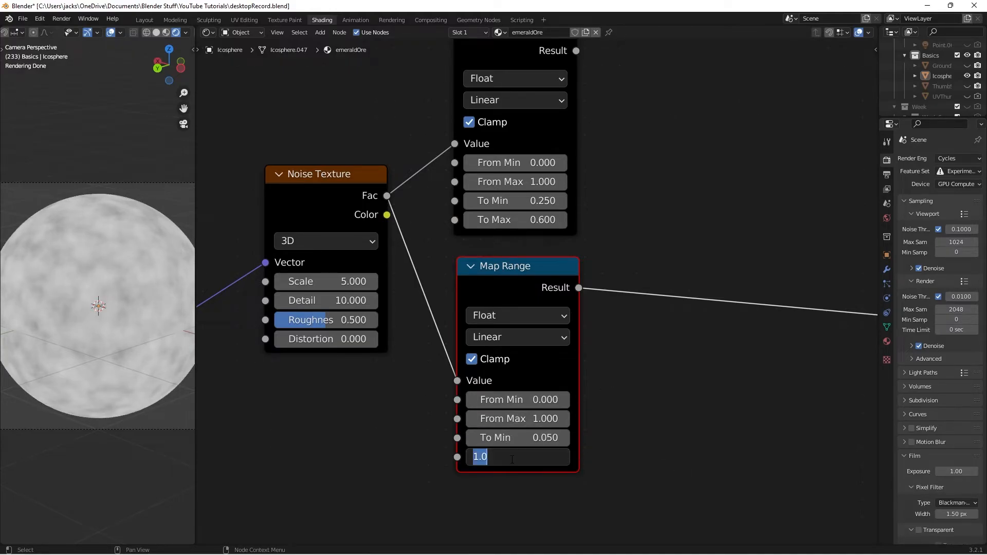
{"action": "type", "text": ".3"}
{"action": "key", "text": "Return"}
{"action": "left_click", "coordinate": [756, 415]}
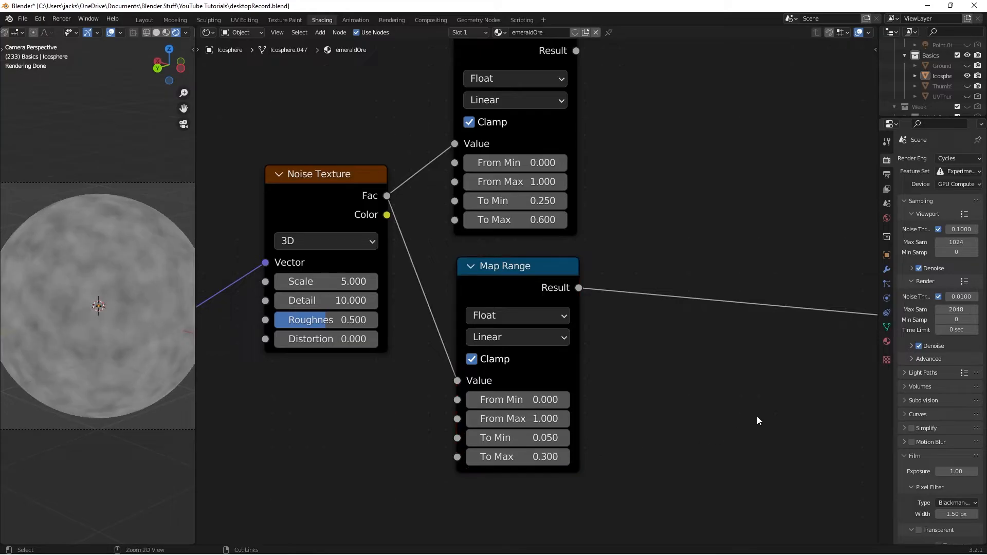
{"action": "key", "text": "ctrl+s"}
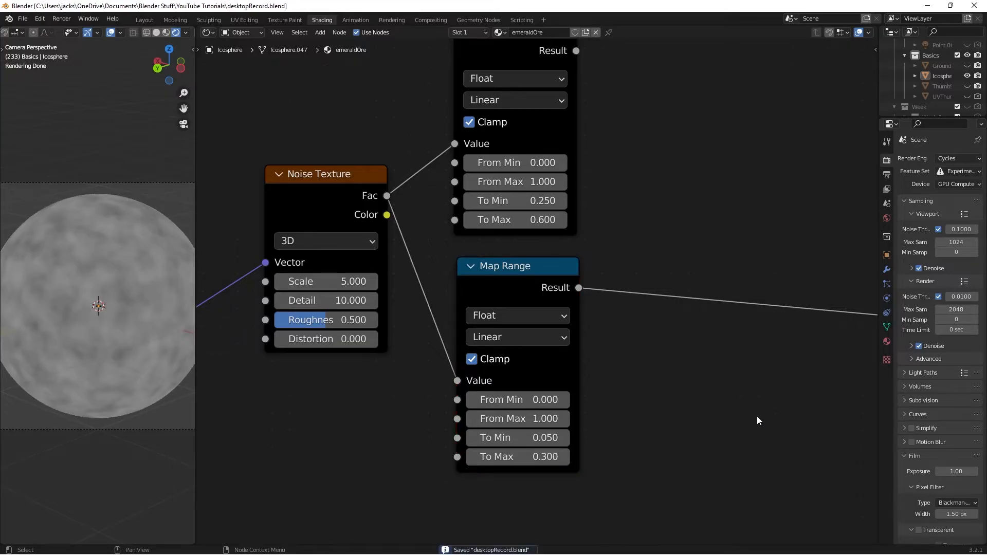
Step: Nudge the upper Map Range node slightly sideways and save the file
{"action": "middle_click_drag", "start_coordinate": [603, 96], "coordinate": [578, 193]}
{"action": "left_click_drag", "start_coordinate": [505, 138], "coordinate": [502, 138]}
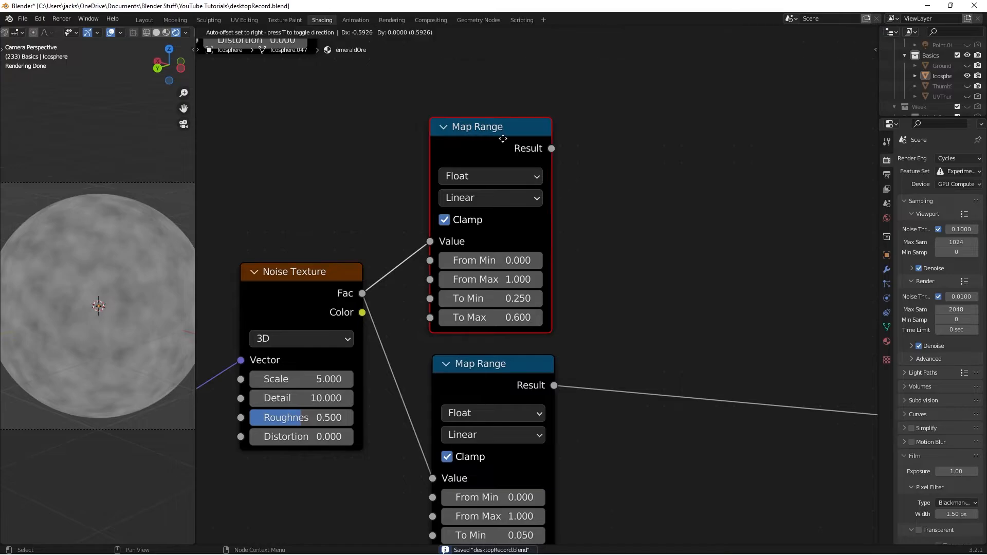
{"action": "left_click", "coordinate": [679, 226]}
{"action": "key", "text": "ctrl+s"}
Step: Add a MixRGB node, feeding the upper Map Range Result into Color1 and the lower one into Color2
{"action": "scroll", "coordinate": [678, 232], "scroll_direction": "down", "scroll_amount": 1}
{"action": "middle_click_drag", "start_coordinate": [682, 283], "coordinate": [569, 236]}
{"action": "scroll", "coordinate": [656, 257], "scroll_direction": "down", "scroll_amount": 2}
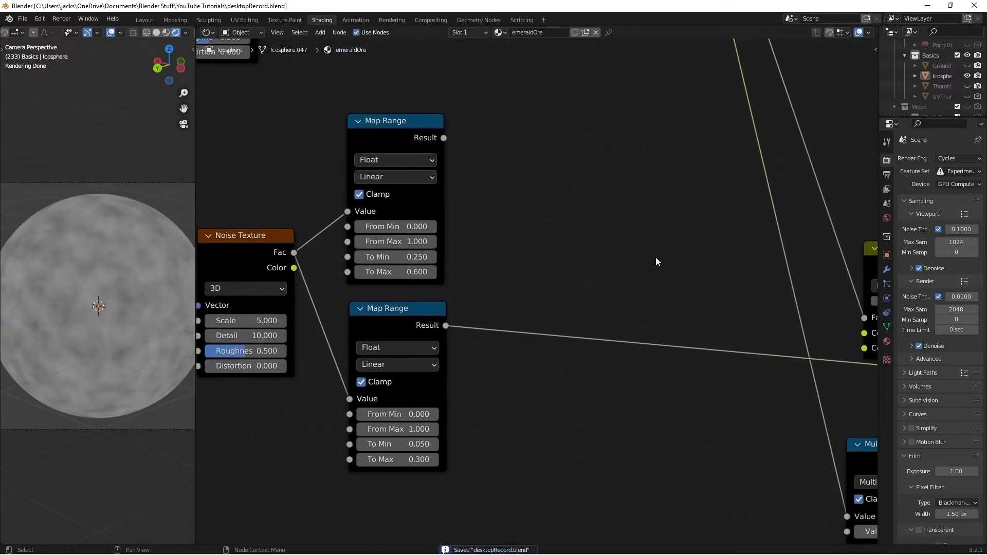
{"action": "scroll", "coordinate": [648, 325], "scroll_direction": "down", "scroll_amount": 1}
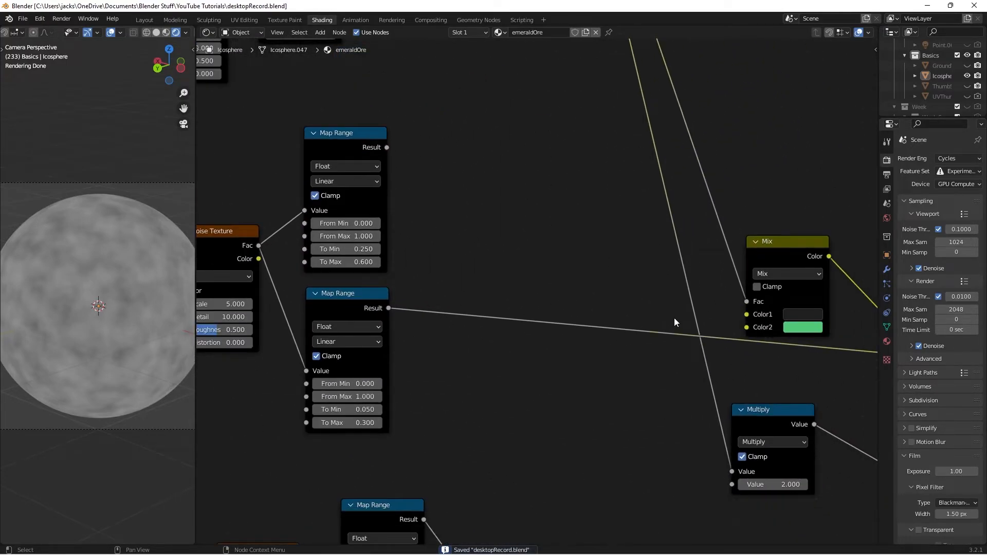
{"action": "key", "text": "shift+a"}
{"action": "type", "text": "m"}
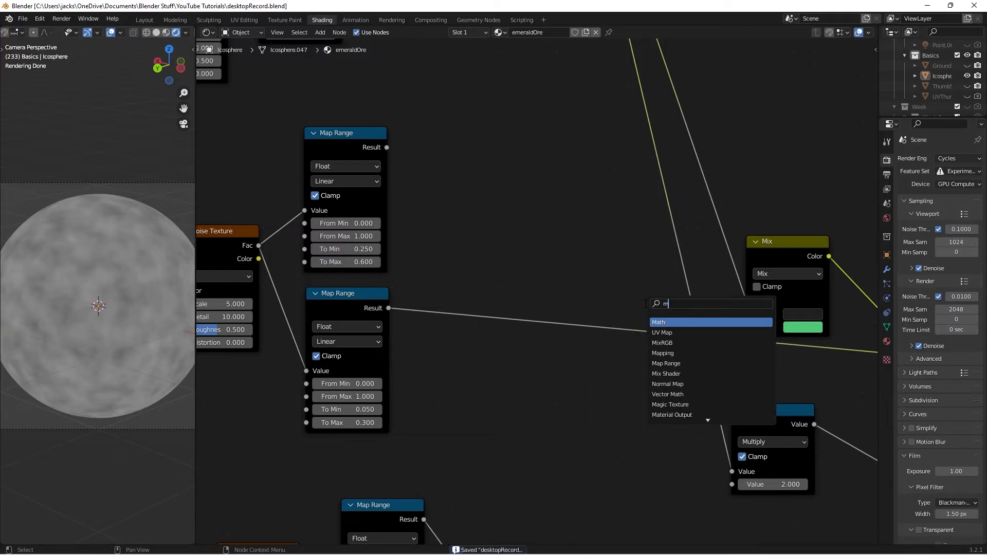
{"action": "left_click", "coordinate": [662, 342]}
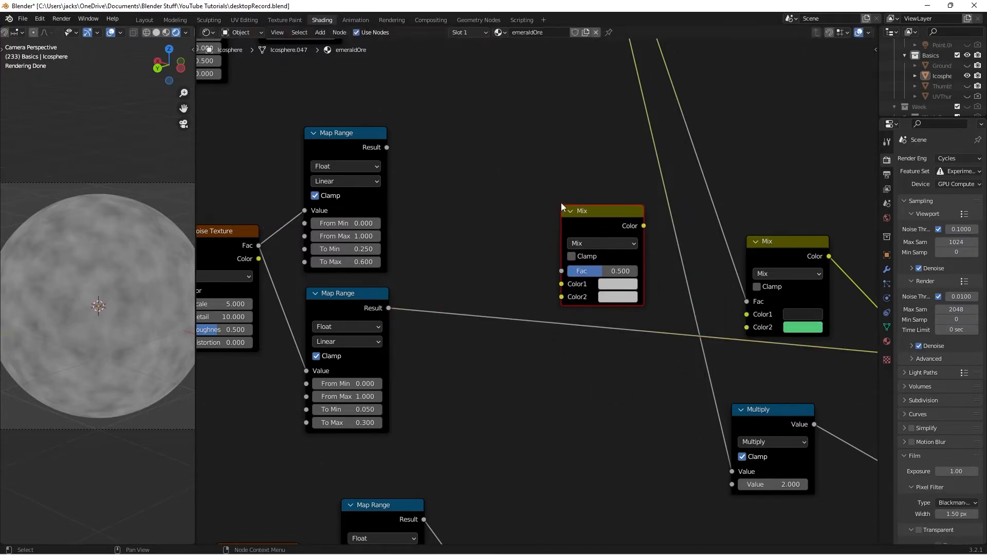
{"action": "left_click_drag", "start_coordinate": [387, 148], "coordinate": [565, 287]}
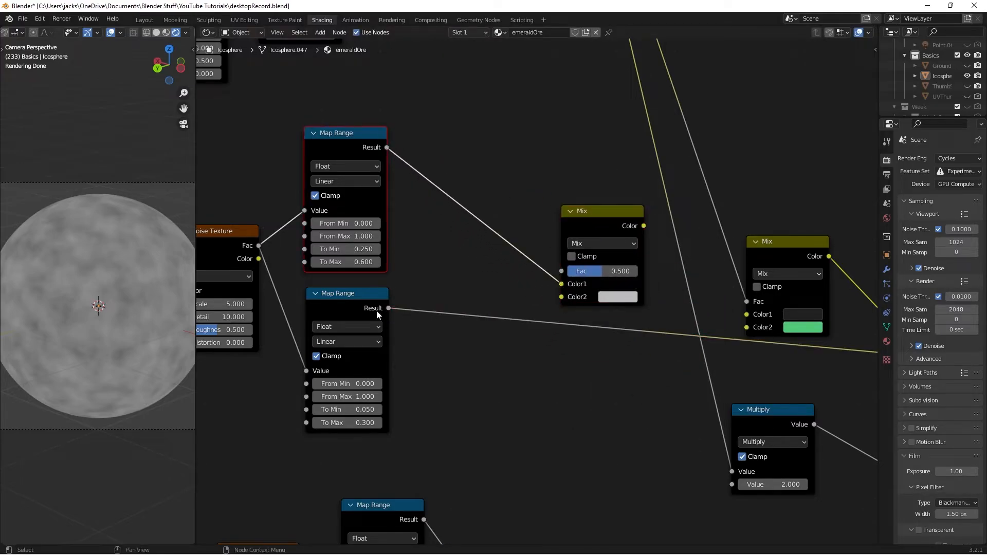
{"action": "left_click_drag", "start_coordinate": [388, 308], "coordinate": [566, 298]}
Step: Link the final Add node's Color to the new Mix node's Fac, preview the mix and shift the node slightly down
{"action": "scroll", "coordinate": [566, 297], "scroll_direction": "down", "scroll_amount": 3}
{"action": "middle_click_drag", "start_coordinate": [551, 135], "coordinate": [502, 257]}
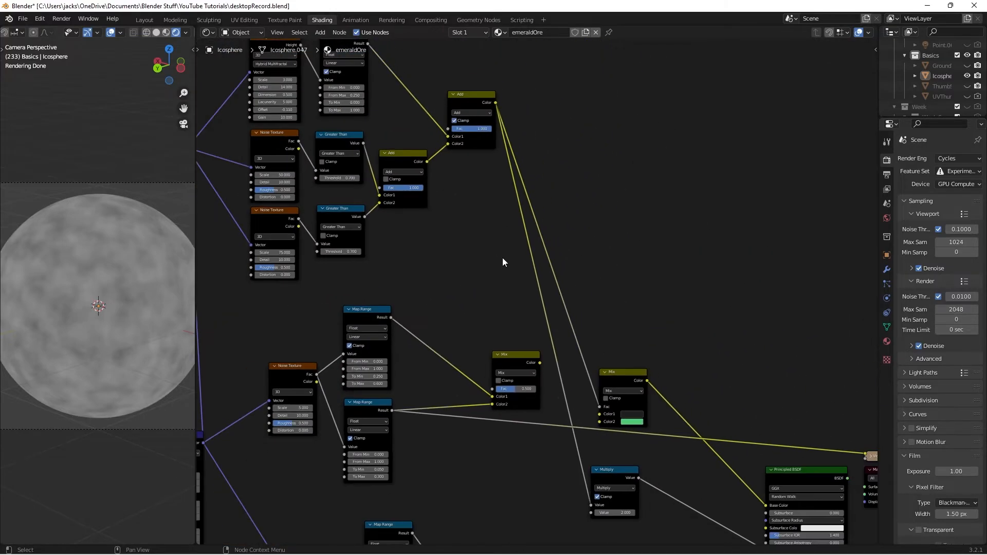
{"action": "mouse_move", "coordinate": [496, 103]}
{"action": "left_mouse_down"}
{"action": "mouse_move", "coordinate": [560, 145]}
{"action": "mouse_move", "coordinate": [455, 392]}
{"action": "mouse_move", "coordinate": [492, 396]}
{"action": "left_mouse_up"}
{"action": "left_click", "coordinate": [507, 354], "text": "ctrl+shift"}
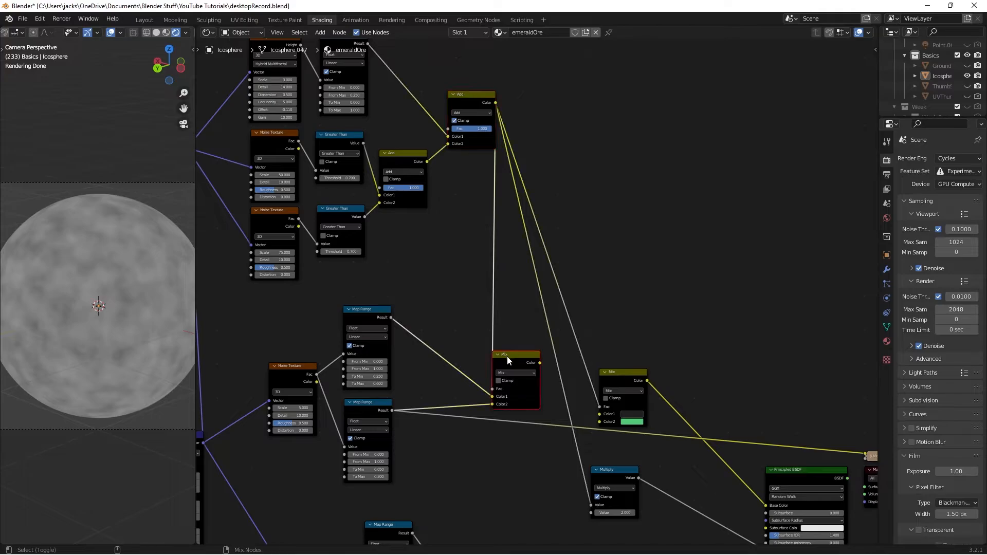
{"action": "right_click_drag", "start_coordinate": [508, 356], "coordinate": [509, 398], "text": "ctrl"}
{"action": "left_click_drag", "start_coordinate": [508, 395], "coordinate": [511, 391]}
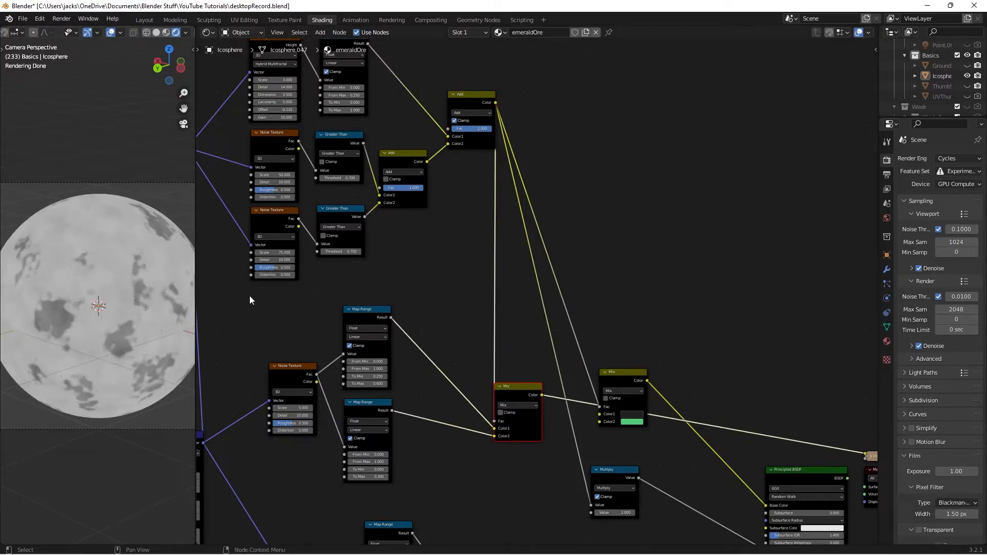
Step: Connect the new Mix node's Color output to the Principled BSDF's Roughness
{"action": "middle_click_drag", "start_coordinate": [484, 312], "coordinate": [238, 133]}
{"action": "scroll", "coordinate": [249, 203], "scroll_direction": "up", "scroll_amount": 1}
{"action": "middle_click_drag", "start_coordinate": [245, 204], "coordinate": [325, 165]}
{"action": "left_click_drag", "start_coordinate": [324, 165], "coordinate": [602, 370]}
{"action": "middle_click_drag", "start_coordinate": [512, 399], "coordinate": [484, 393]}
{"action": "scroll", "coordinate": [543, 291], "scroll_direction": "up", "scroll_amount": 1}
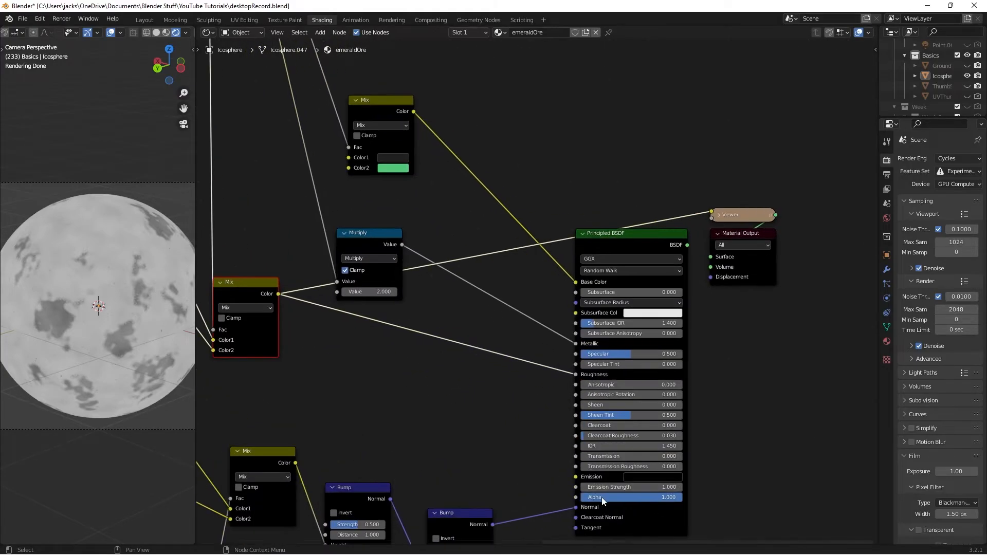
Step: Send the Principled BSDF back to the material's surface output, save the file and select the icosphere
{"action": "left_click", "coordinate": [640, 518], "text": "ctrl+shift"}
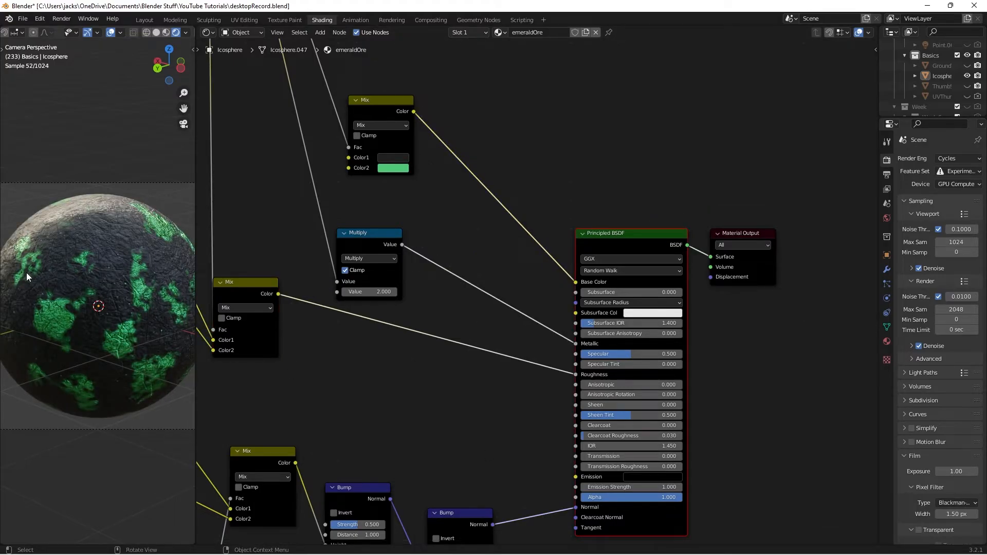
{"action": "key", "text": "ctrl+s"}
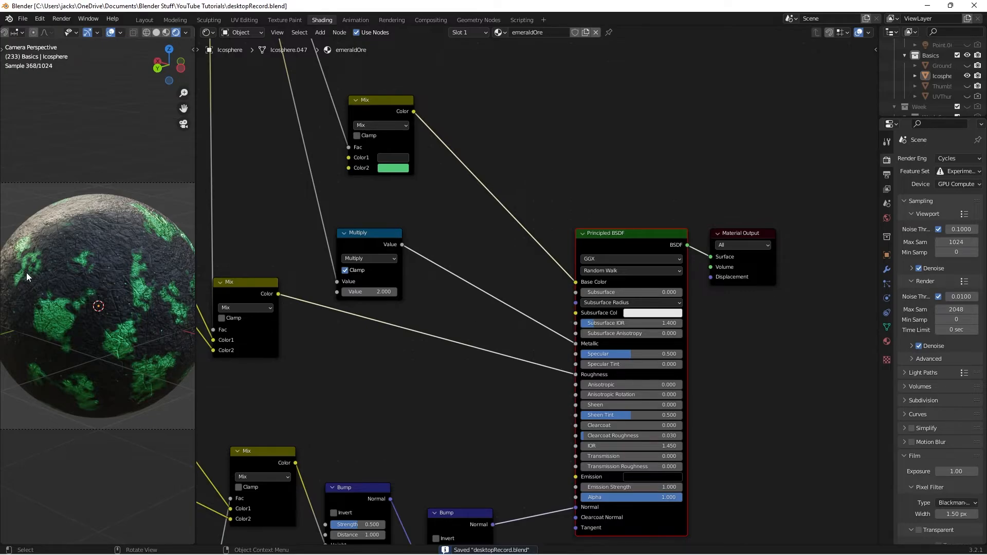
{"action": "left_click", "coordinate": [110, 295]}
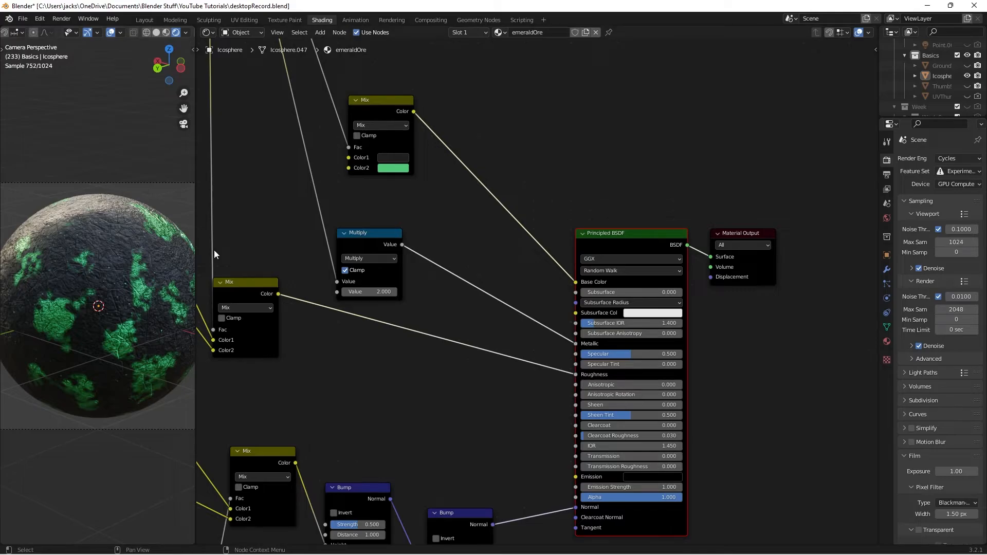
{"action": "key", "text": "ctrl+s"}
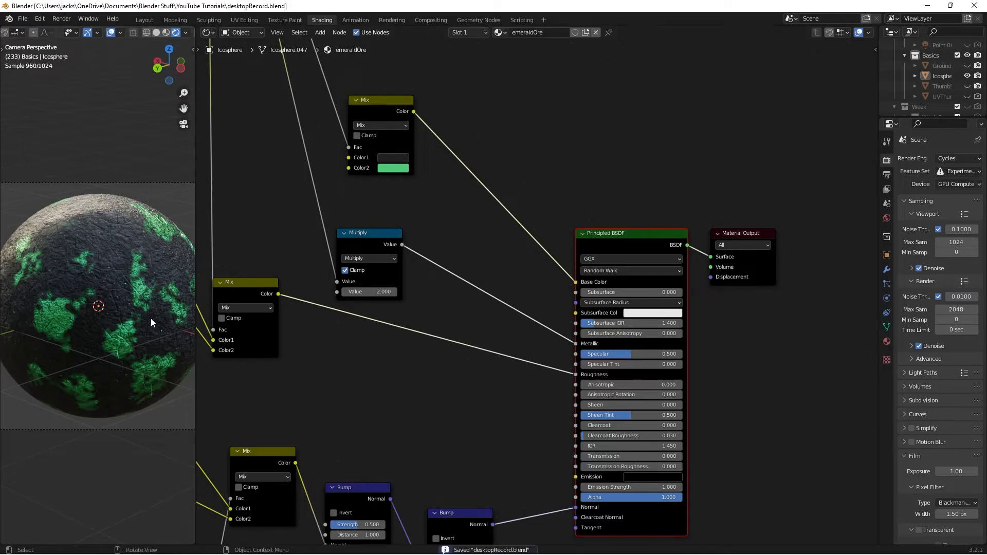
{"action": "left_click", "coordinate": [98, 327]}
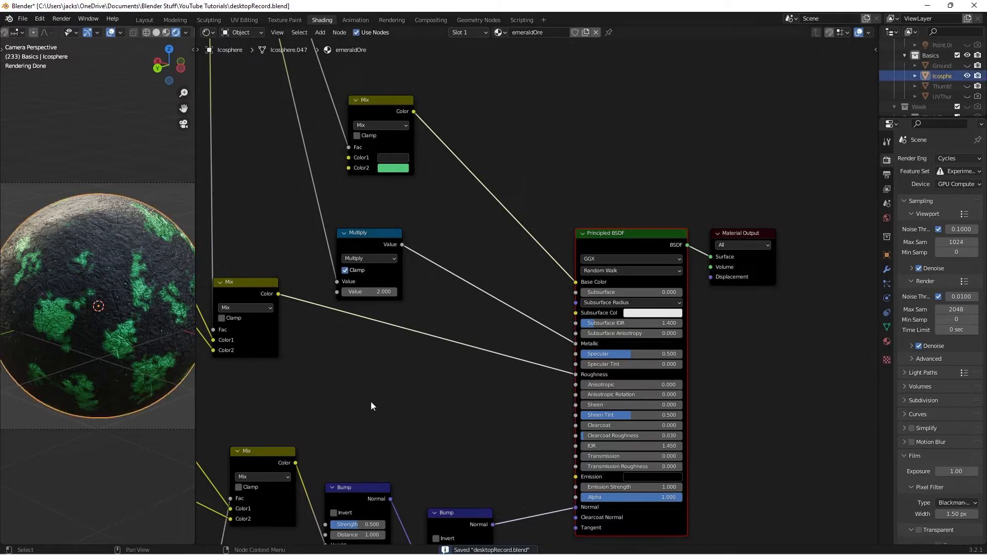
Step: Move the Material Output node slightly farther from the Principled BSDF and deselect it
{"action": "middle_click_drag", "start_coordinate": [480, 378], "coordinate": [452, 270]}
{"action": "scroll", "coordinate": [451, 269], "scroll_direction": "down", "scroll_amount": 3}
{"action": "middle_click_drag", "start_coordinate": [677, 294], "coordinate": [634, 307]}
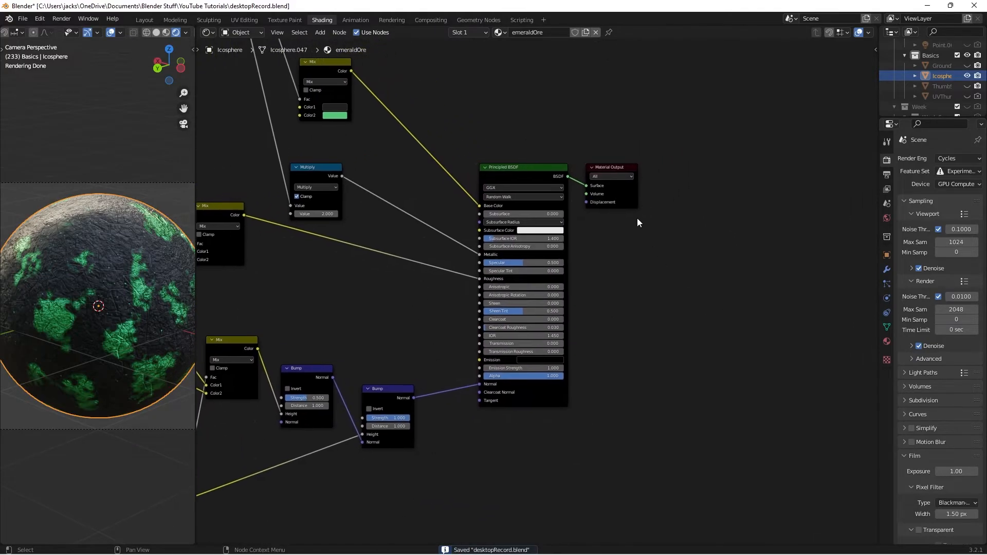
{"action": "left_click_drag", "start_coordinate": [625, 193], "coordinate": [631, 192]}
{"action": "left_click", "coordinate": [461, 189]}
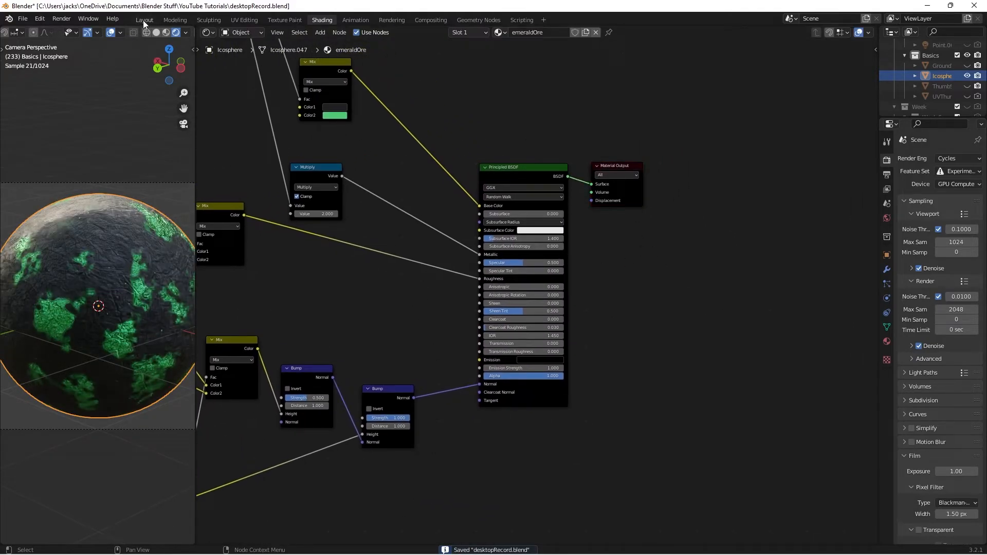
Step: Switch to the Layout workspace and add a Subdivision Surface modifier to the icosphere
{"action": "left_click", "coordinate": [143, 20]}
{"action": "middle_click_drag", "start_coordinate": [684, 304], "coordinate": [441, 300]}
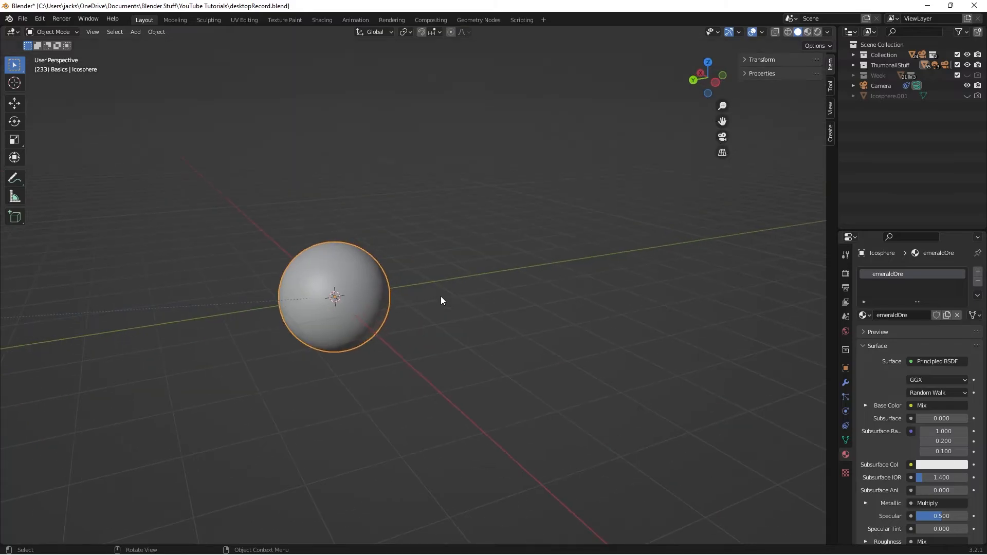
{"action": "left_click", "coordinate": [844, 382]}
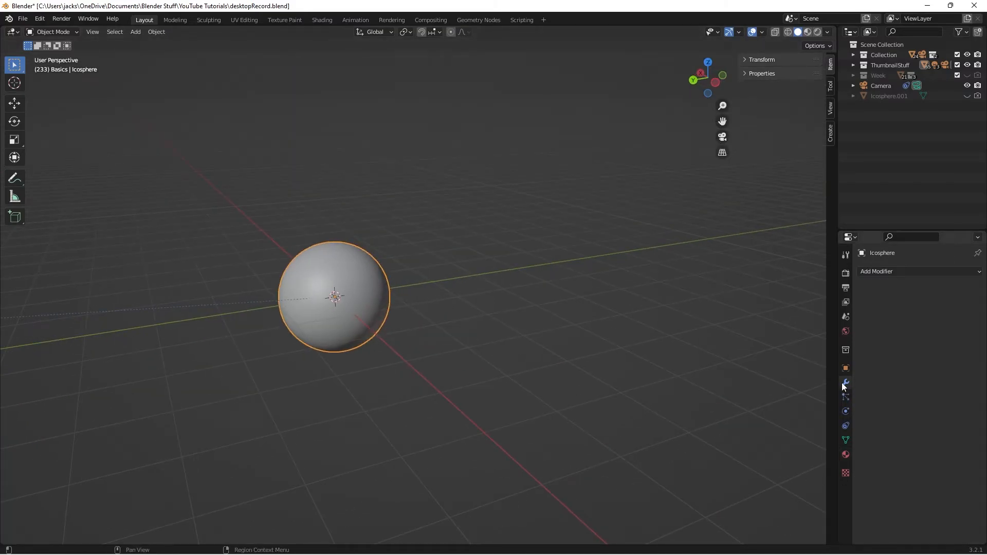
{"action": "left_click", "coordinate": [871, 272]}
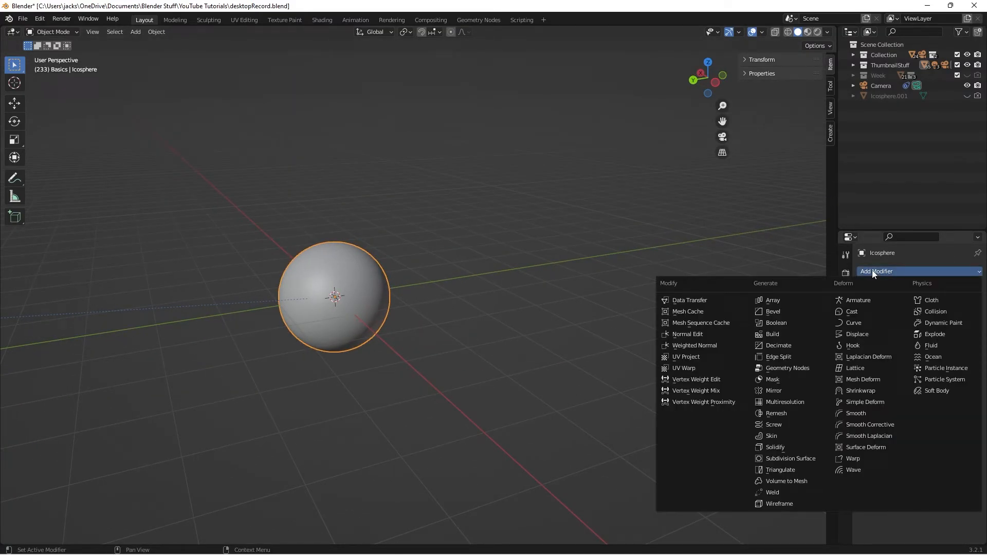
{"action": "left_click", "coordinate": [798, 459]}
Step: Check the render feature set, enable Adaptive Subdivision on the icosphere's Subdivision modifier, and save the file
{"action": "left_click", "coordinate": [845, 273]}
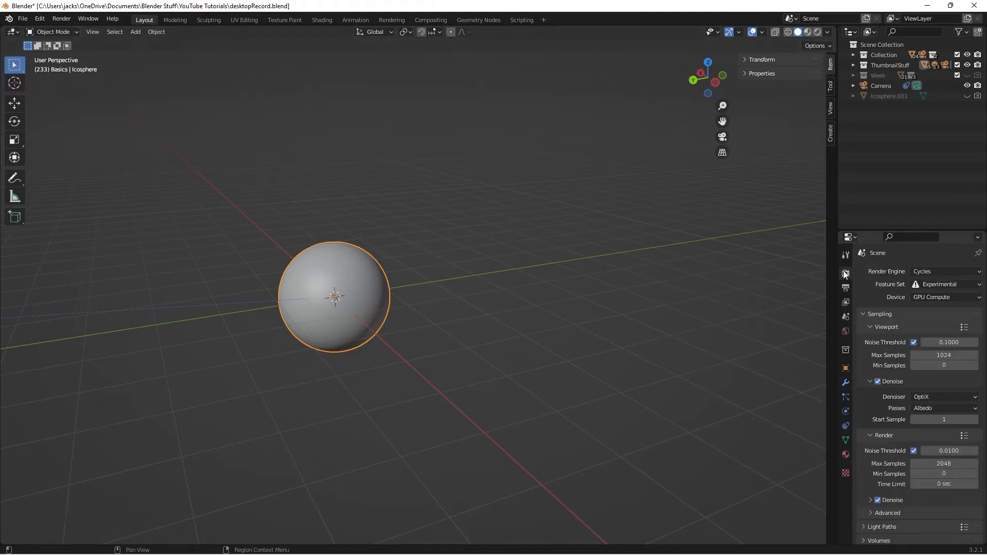
{"action": "left_click", "coordinate": [844, 382]}
{"action": "left_click", "coordinate": [909, 317]}
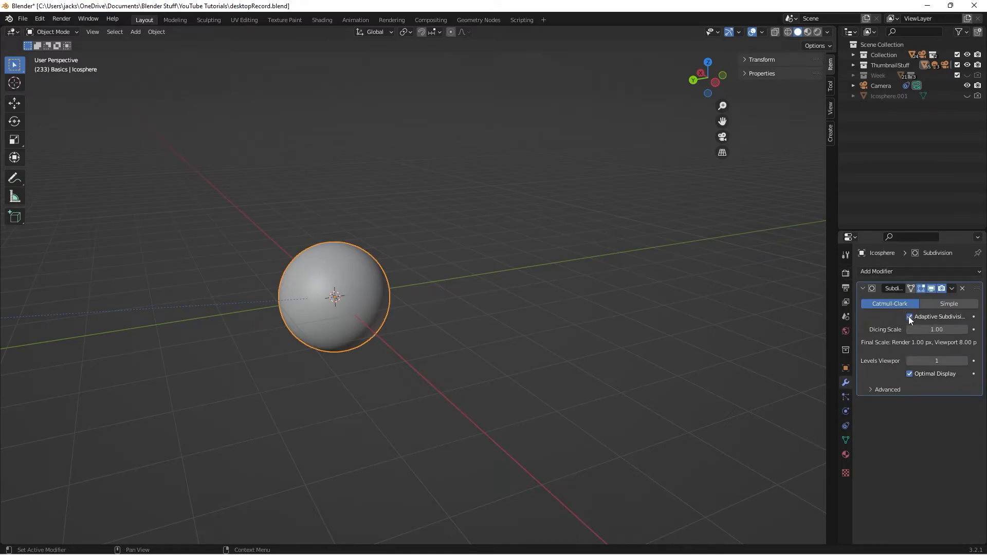
{"action": "left_click", "coordinate": [404, 336]}
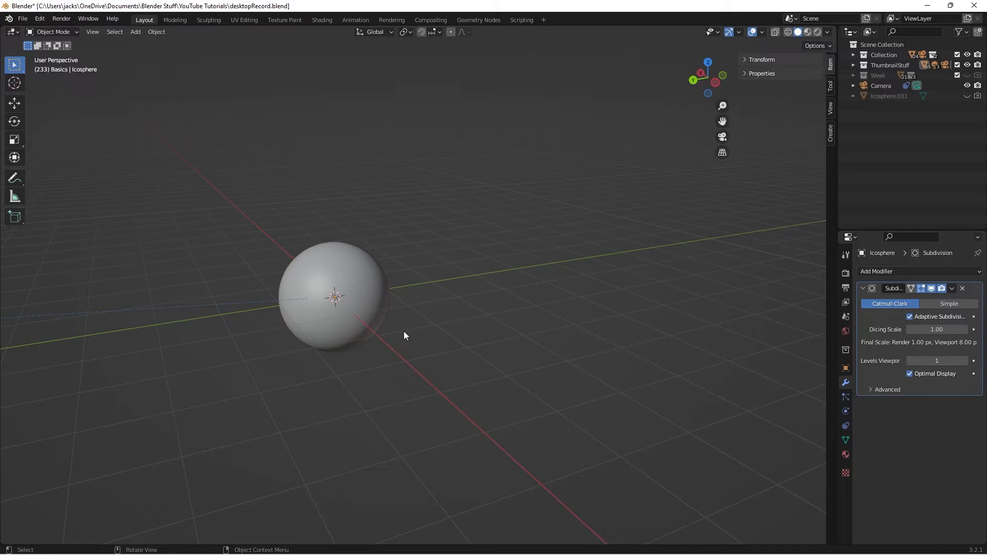
{"action": "key", "text": "ctrl+s"}
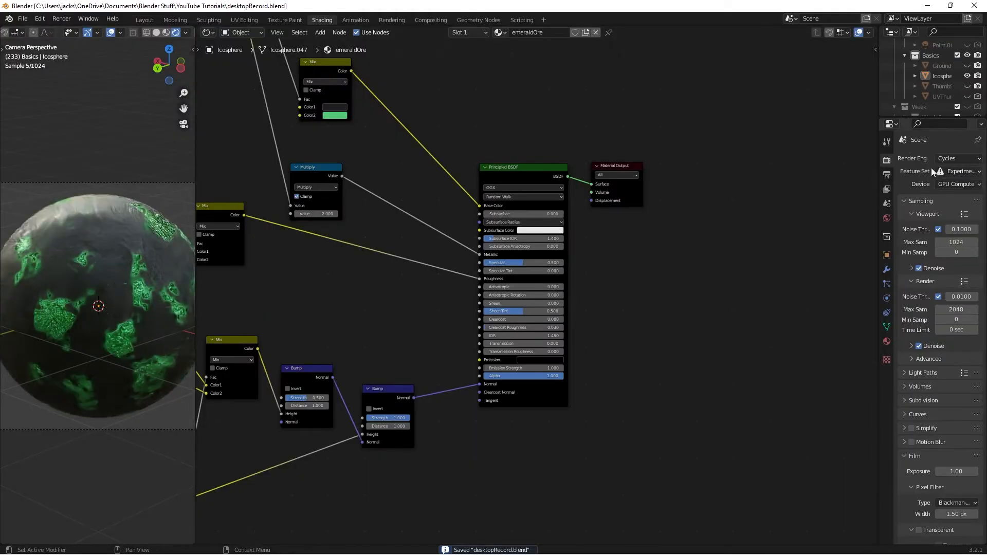
Step: Set the emeraldOre material's surface displacement method to Displacement and Bump in the Shading workspace
{"action": "key", "text": "n"}
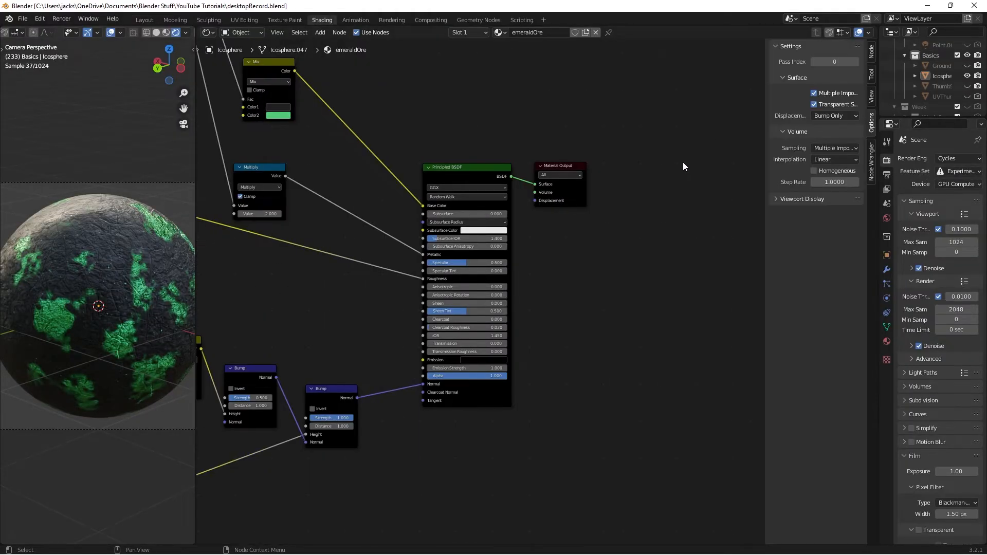
{"action": "key", "text": "n"}
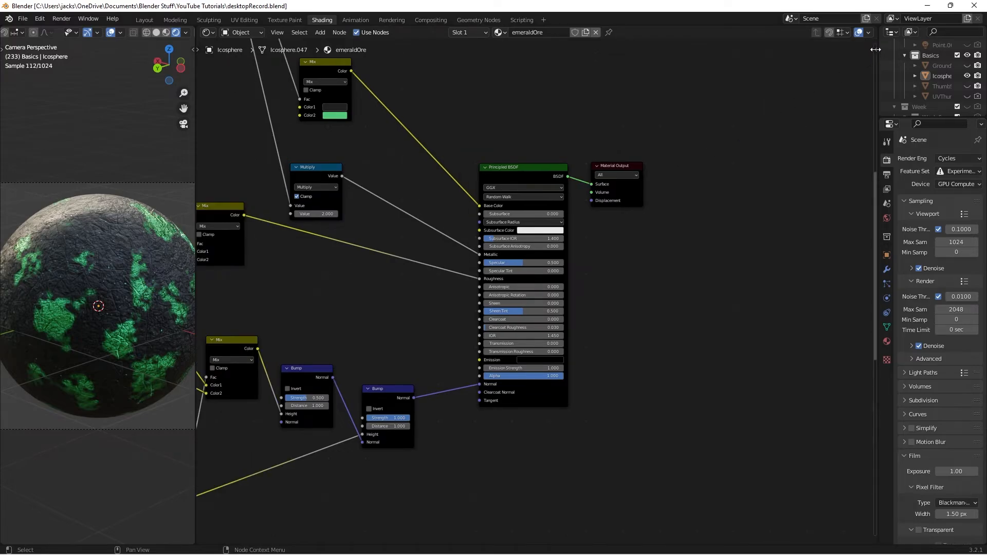
{"action": "left_click_drag", "start_coordinate": [876, 50], "coordinate": [851, 72]}
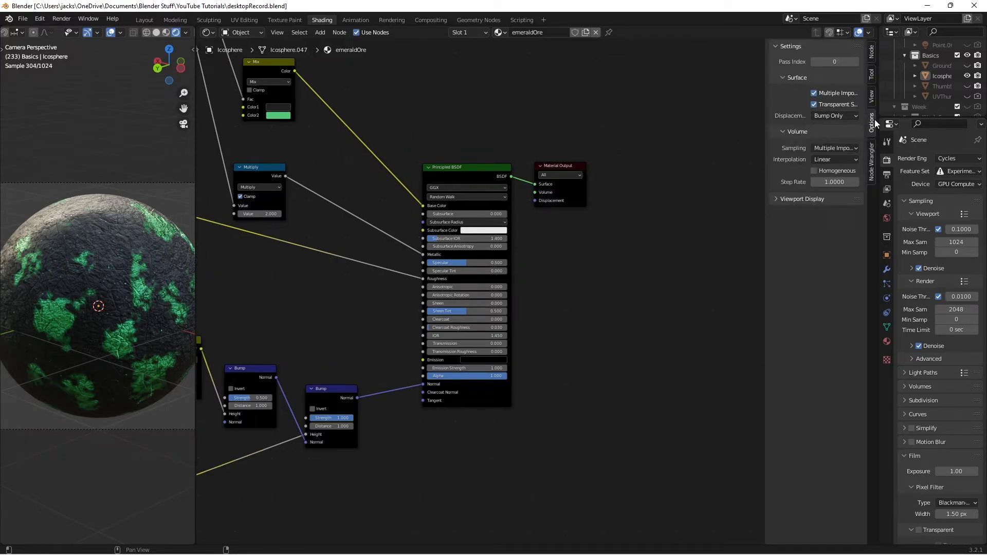
{"action": "left_click", "coordinate": [819, 118]}
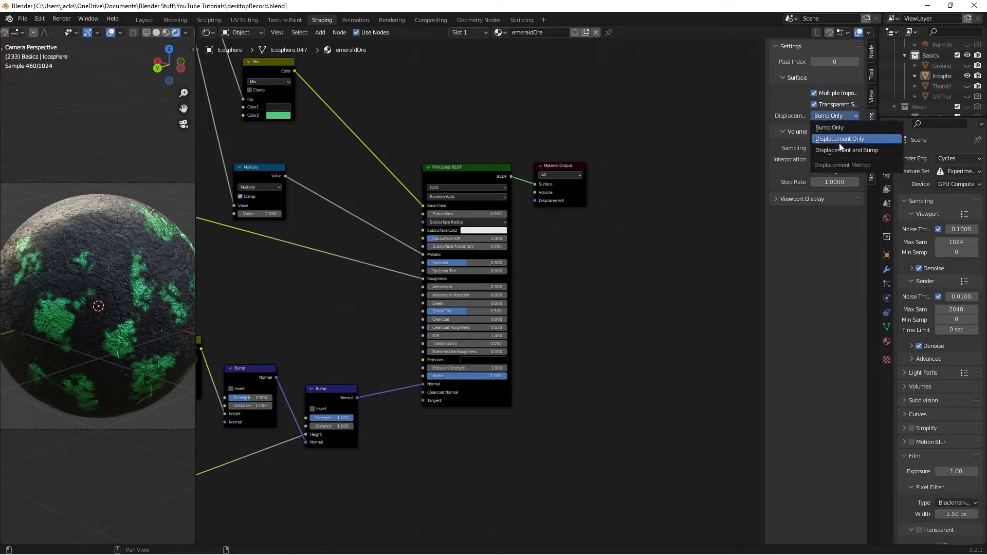
{"action": "left_click", "coordinate": [840, 150]}
{"action": "scroll", "coordinate": [622, 322], "scroll_direction": "up", "scroll_amount": 2}
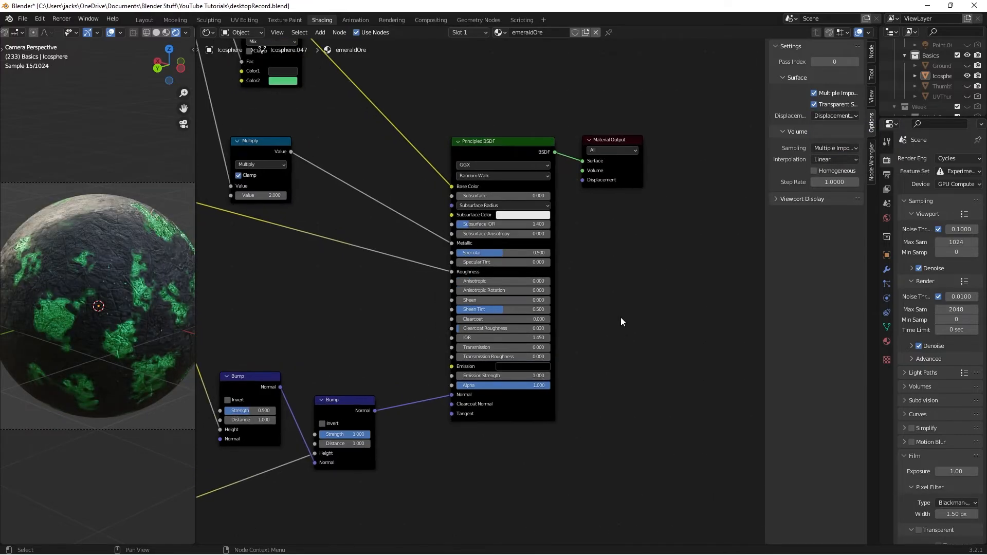
Step: Add a Displacement node to the emeraldOre material below the Principled BSDF
{"action": "key", "text": "shift+a"}
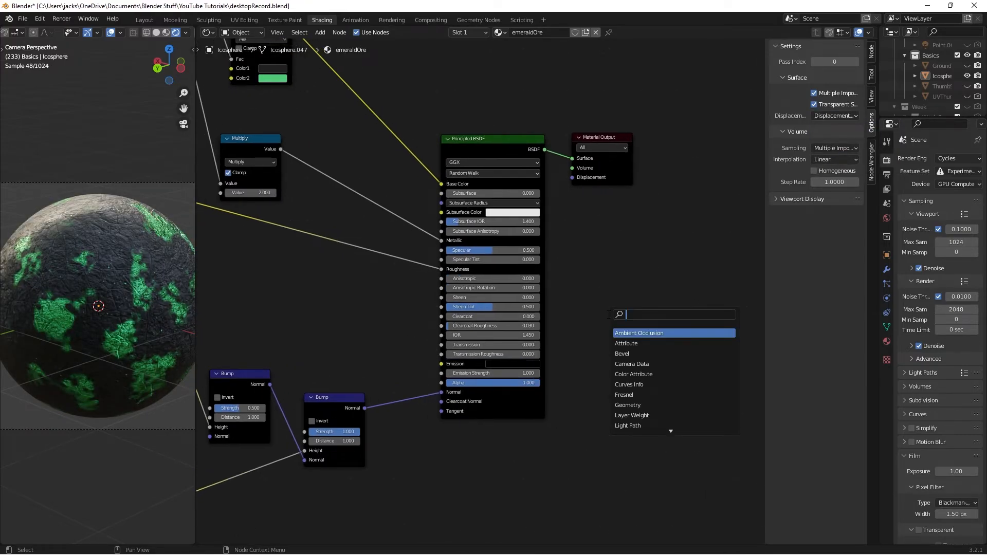
{"action": "type", "text": "dis"}
{"action": "key", "text": "Return"}
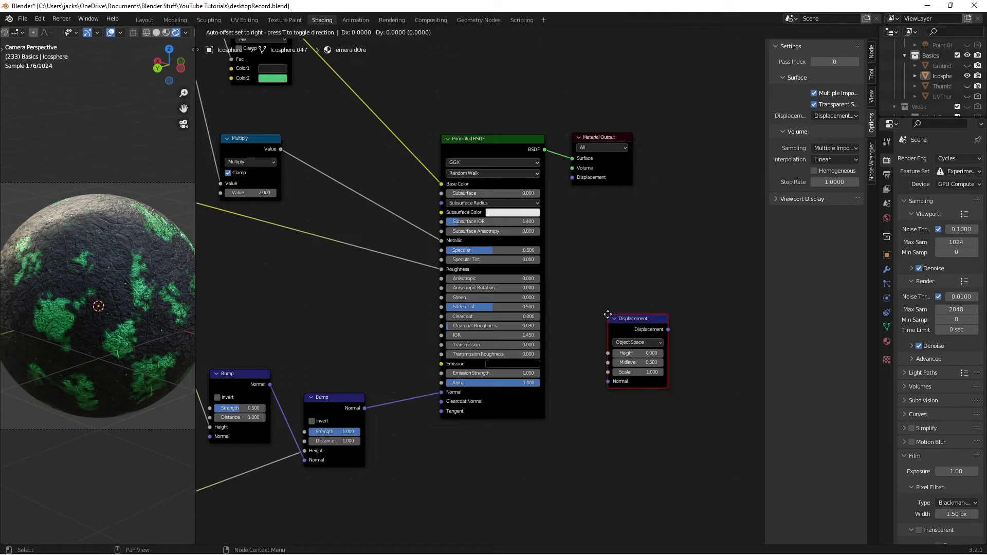
{"action": "left_click", "coordinate": [470, 465]}
{"action": "middle_click_drag", "start_coordinate": [563, 421], "coordinate": [626, 340]}
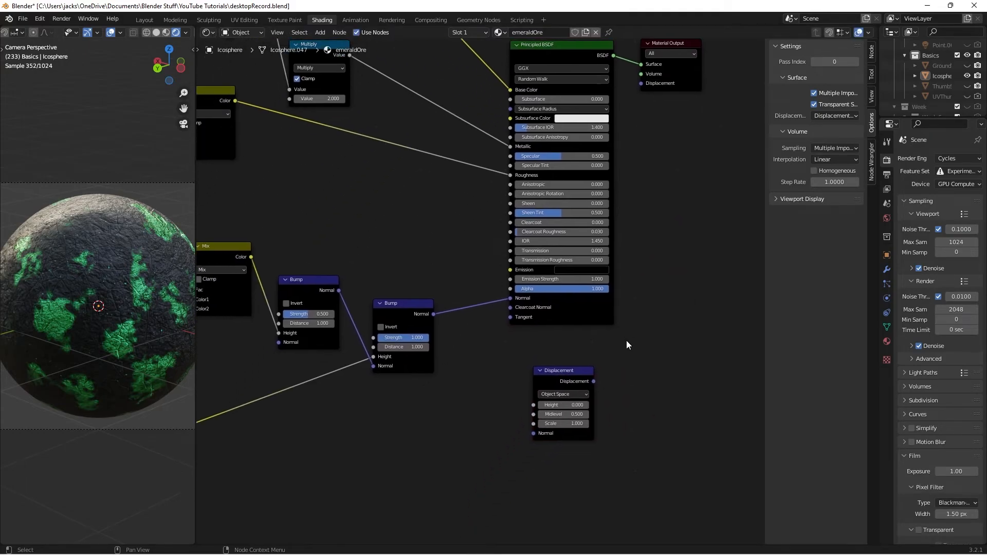
Step: Preview the Mix node that feeds the first Bump node's height and connect its color output to the Displacement node's Height
{"action": "scroll", "coordinate": [627, 341], "scroll_direction": "down", "scroll_amount": 3}
{"action": "middle_click_drag", "start_coordinate": [311, 297], "coordinate": [371, 271]}
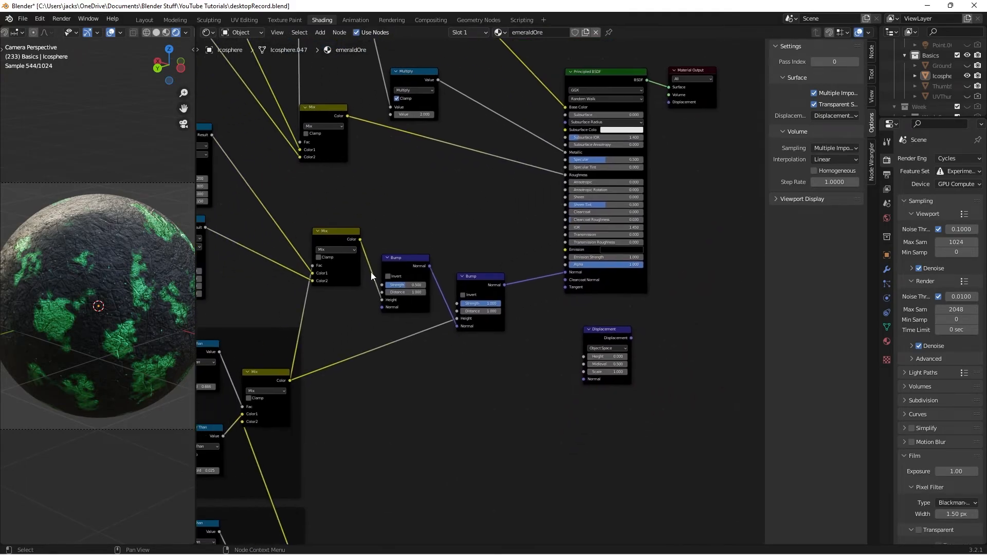
{"action": "left_click", "coordinate": [334, 238], "text": "ctrl+shift"}
{"action": "left_click_drag", "start_coordinate": [335, 238], "coordinate": [584, 356]}
Step: Preview each of the two Map Range nodes that feed the bump Mix node on the icosphere
{"action": "middle_click_drag", "start_coordinate": [427, 394], "coordinate": [647, 409]}
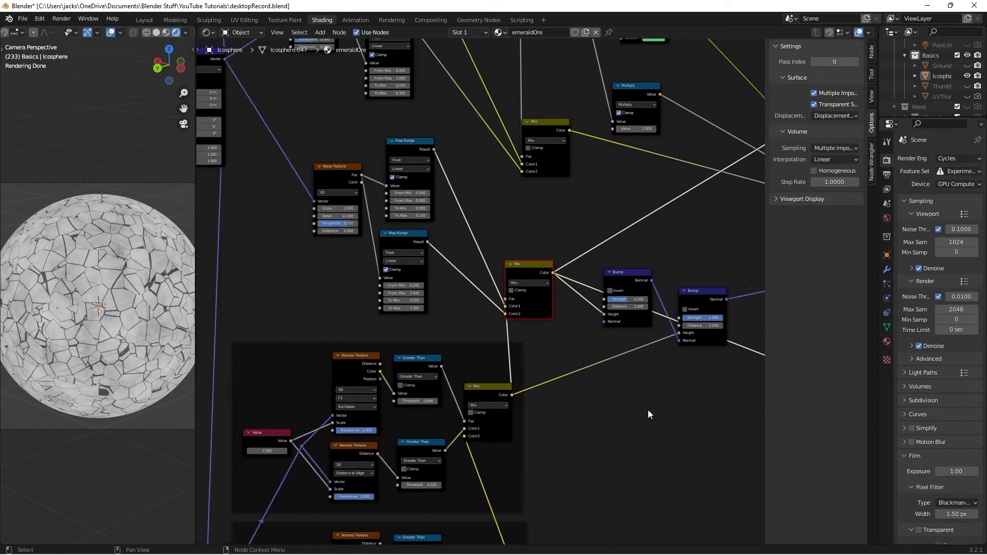
{"action": "scroll", "coordinate": [648, 409], "scroll_direction": "down", "scroll_amount": 2}
{"action": "middle_click_drag", "start_coordinate": [535, 349], "coordinate": [554, 355]}
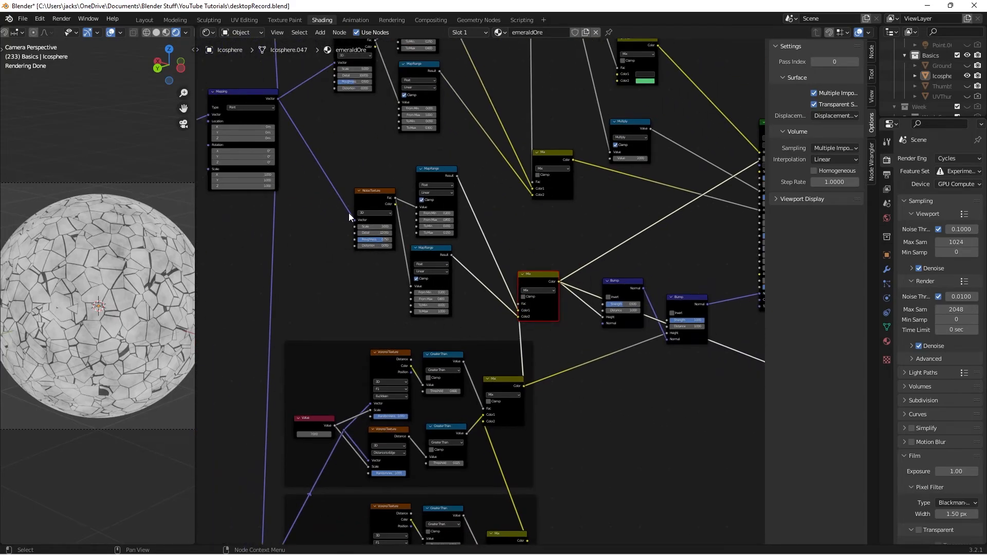
{"action": "mouse_move", "coordinate": [360, 200]}
{"action": "left_mouse_down"}
{"action": "mouse_move", "coordinate": [366, 194]}
{"action": "mouse_move", "coordinate": [355, 203]}
{"action": "left_mouse_up"}
{"action": "left_click", "coordinate": [424, 172], "text": "ctrl+shift"}
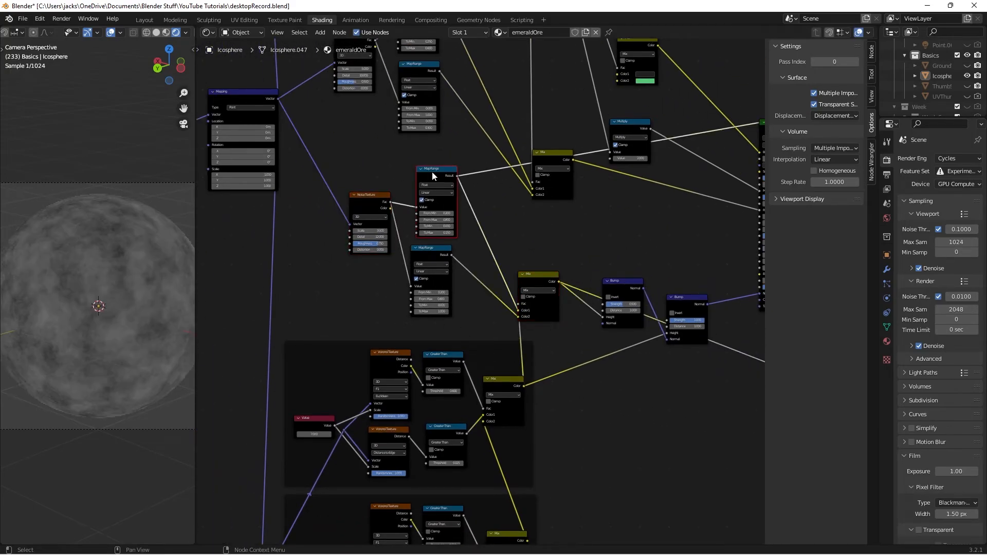
{"action": "left_click", "coordinate": [430, 250], "text": "ctrl+shift"}
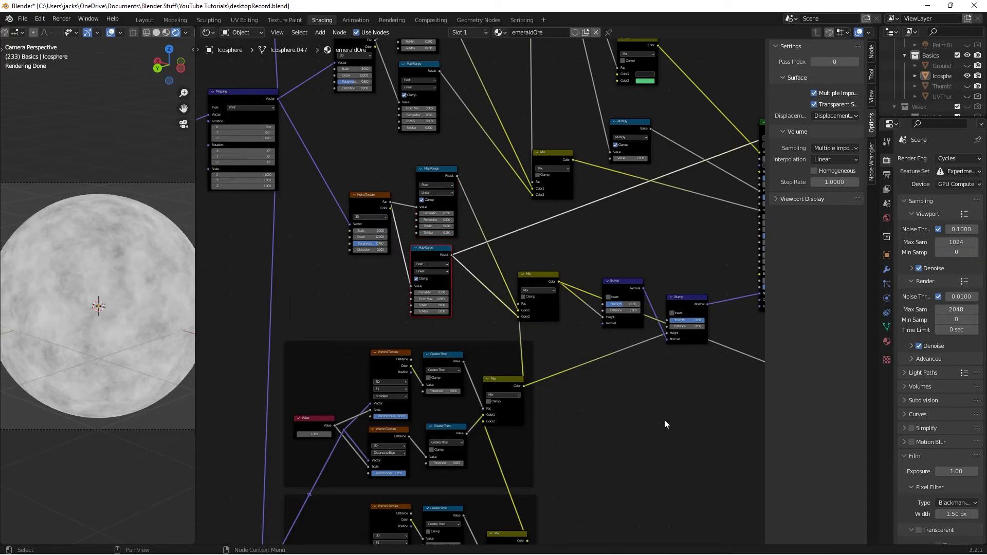
Step: Preview the Displacement node's output on the icosphere and set the node's scale to 0.1
{"action": "middle_click_drag", "start_coordinate": [664, 419], "coordinate": [427, 324]}
{"action": "left_click", "coordinate": [564, 261], "text": "ctrl+shift"}
{"action": "middle_click_drag", "start_coordinate": [634, 226], "coordinate": [554, 270]}
{"action": "scroll", "coordinate": [554, 270], "scroll_direction": "up", "scroll_amount": 5}
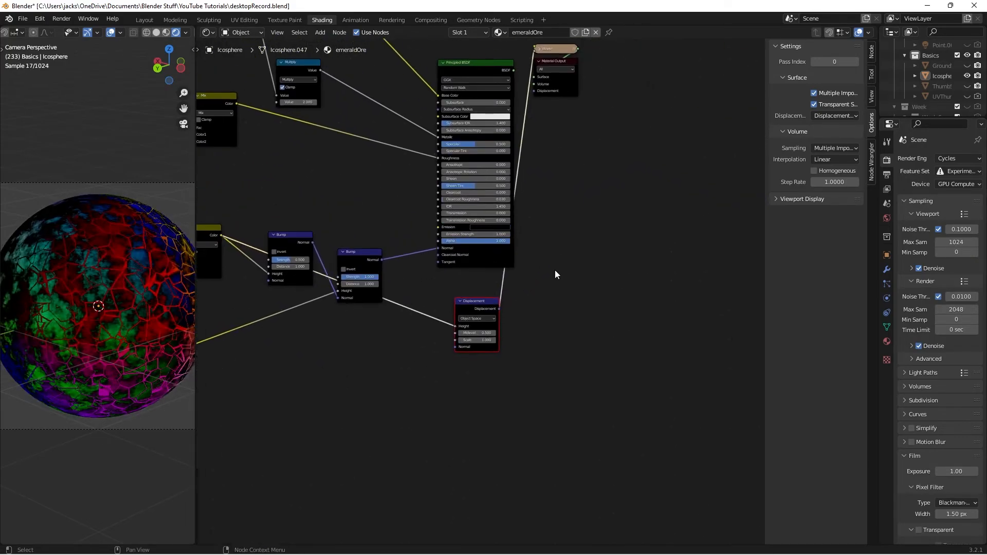
{"action": "scroll", "coordinate": [519, 316], "scroll_direction": "up", "scroll_amount": 1}
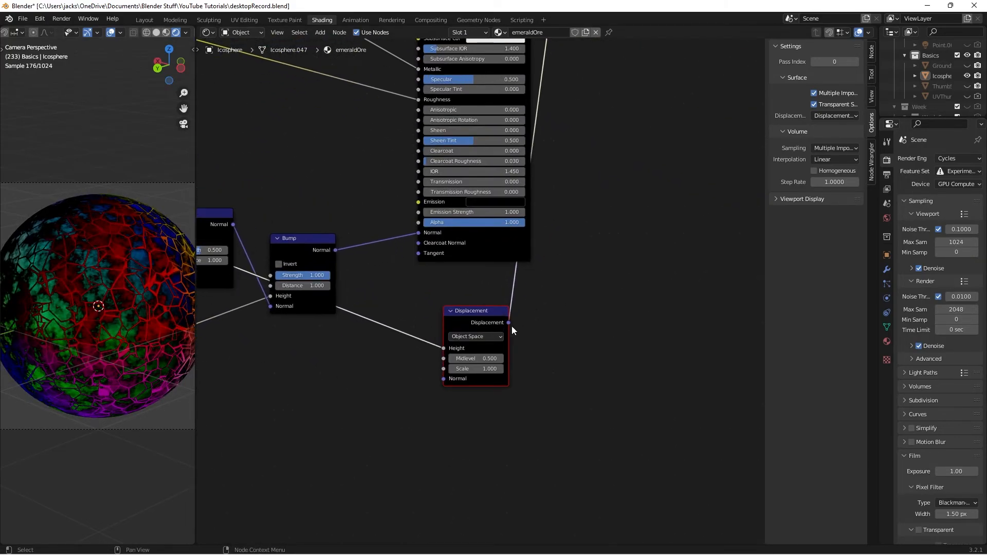
{"action": "left_click", "coordinate": [465, 369]}
{"action": "type", "text": "0.1"}
{"action": "key", "text": "Return"}
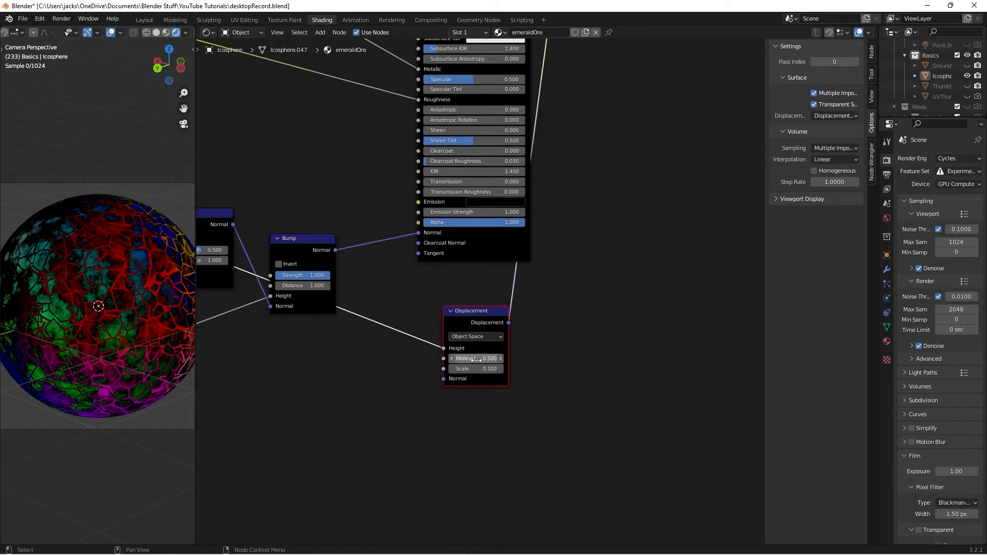
Step: Restore the Principled BSDF as the surface shader and connect the Displacement node to the Material Output's Displacement input
{"action": "scroll", "coordinate": [561, 272], "scroll_direction": "down", "scroll_amount": 2}
{"action": "scroll", "coordinate": [539, 295], "scroll_direction": "down", "scroll_amount": 1}
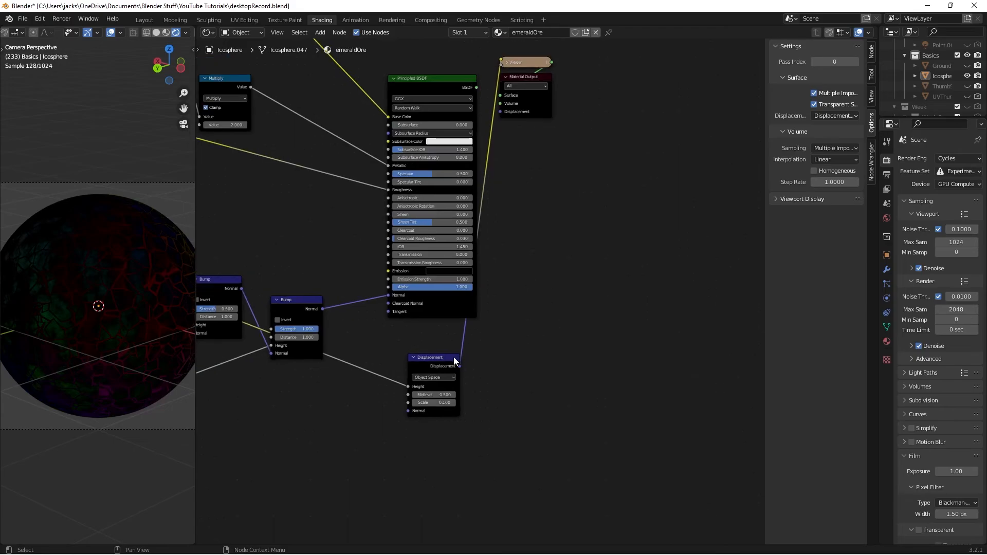
{"action": "left_click_drag", "start_coordinate": [451, 358], "coordinate": [476, 360]}
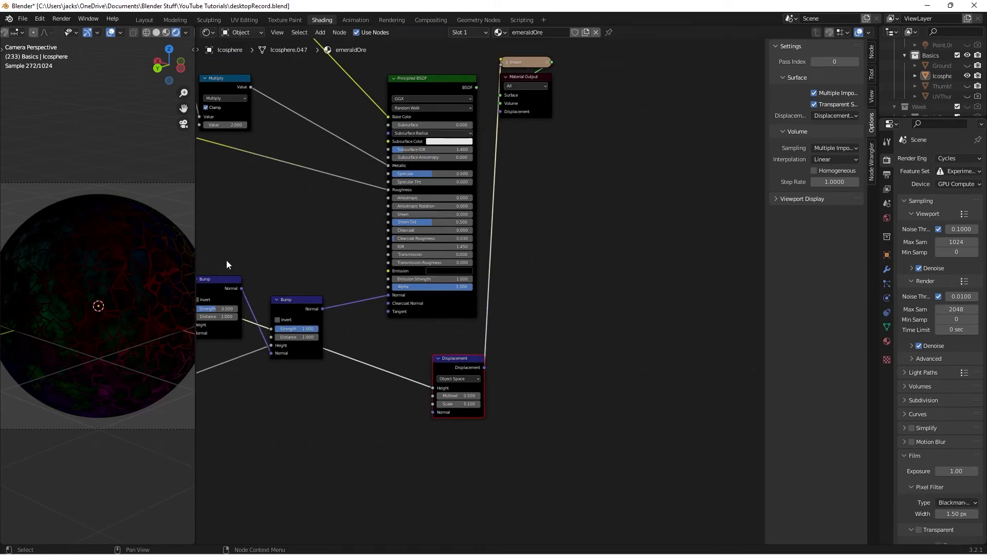
{"action": "left_click", "coordinate": [437, 253], "text": "ctrl+shift"}
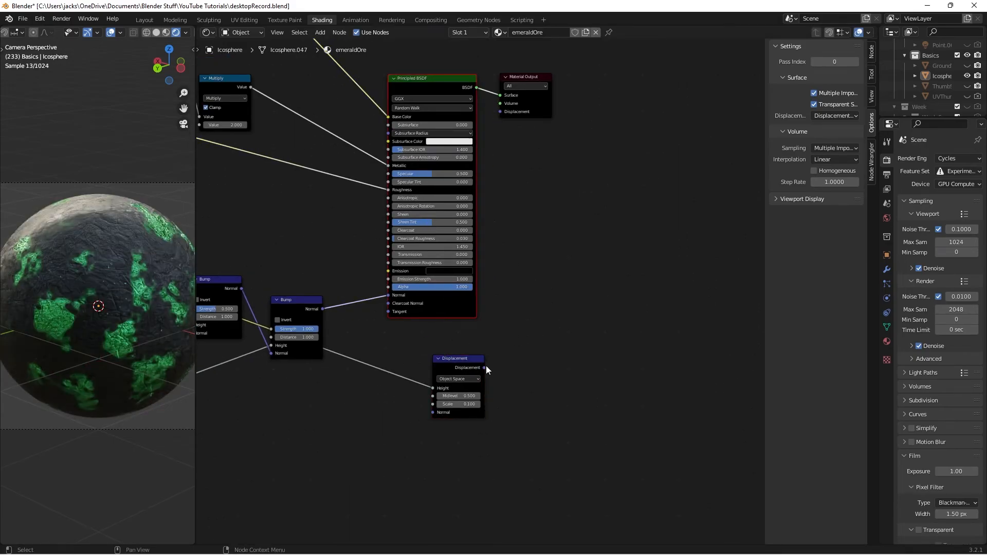
{"action": "left_click_drag", "start_coordinate": [485, 367], "coordinate": [500, 112]}
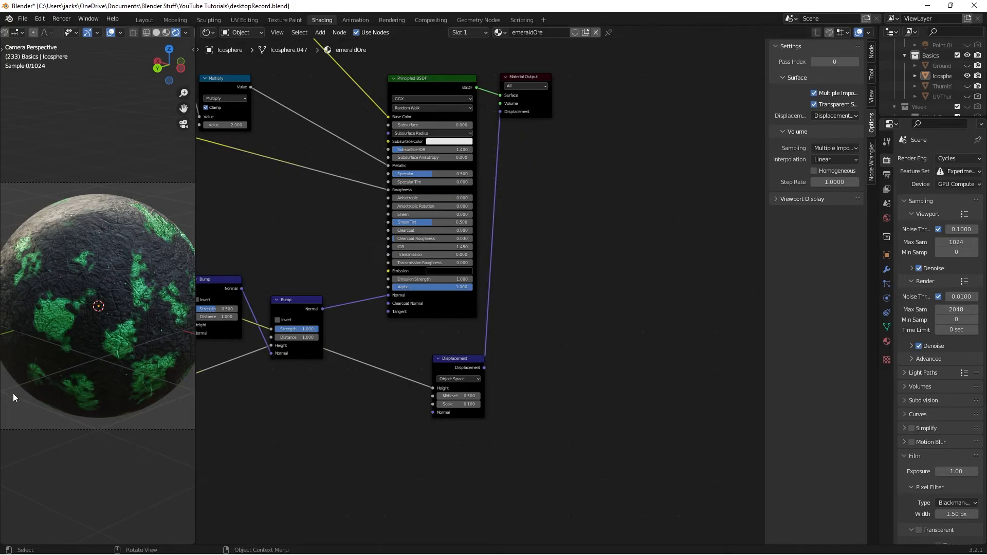
{"action": "left_click", "coordinate": [106, 305]}
{"action": "left_click", "coordinate": [157, 406]}
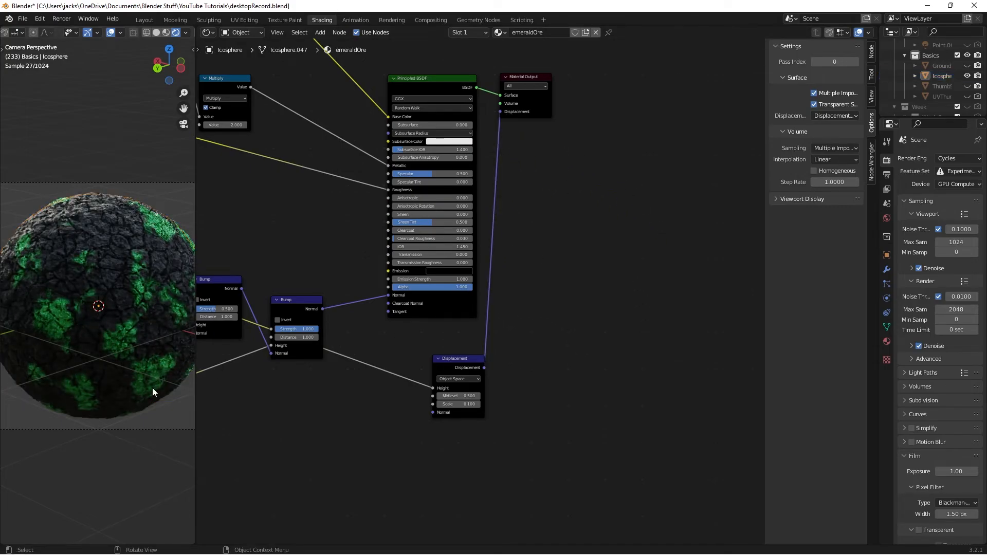
Step: Reduce the Displacement node's scale to 0.05, select the icosphere, and save the file
{"action": "scroll", "coordinate": [128, 349], "scroll_direction": "up", "scroll_amount": 1}
{"action": "scroll", "coordinate": [369, 412], "scroll_direction": "up", "scroll_amount": 1}
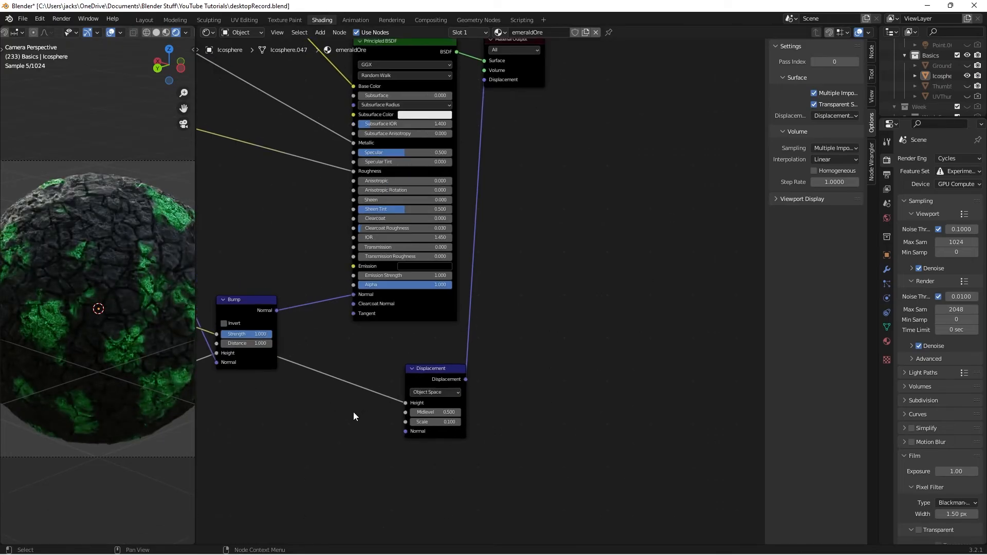
{"action": "scroll", "coordinate": [332, 434], "scroll_direction": "up", "scroll_amount": 2}
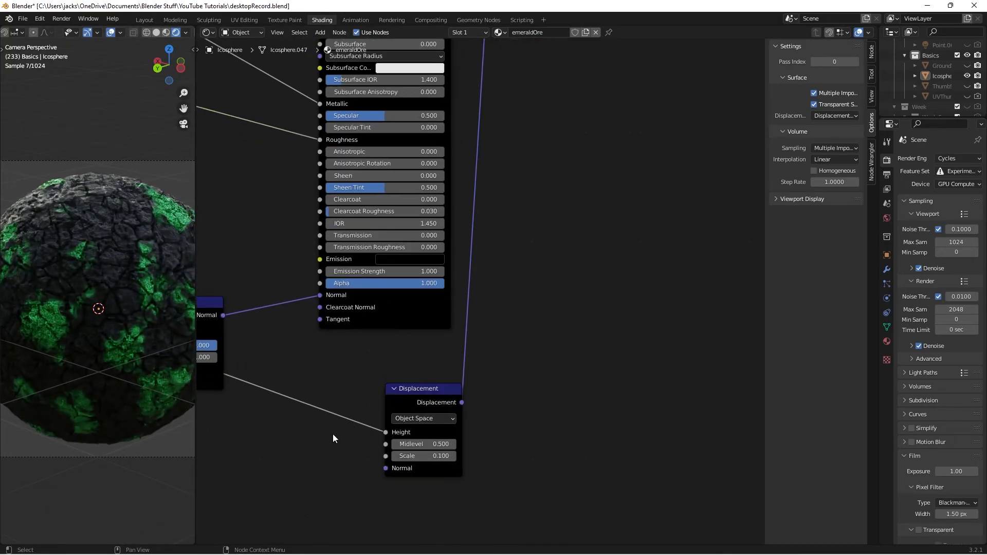
{"action": "left_click", "coordinate": [504, 364]}
{"action": "key", "text": "BackSpace"}
{"action": "type", "text": "0.05"}
{"action": "key", "text": "Return"}
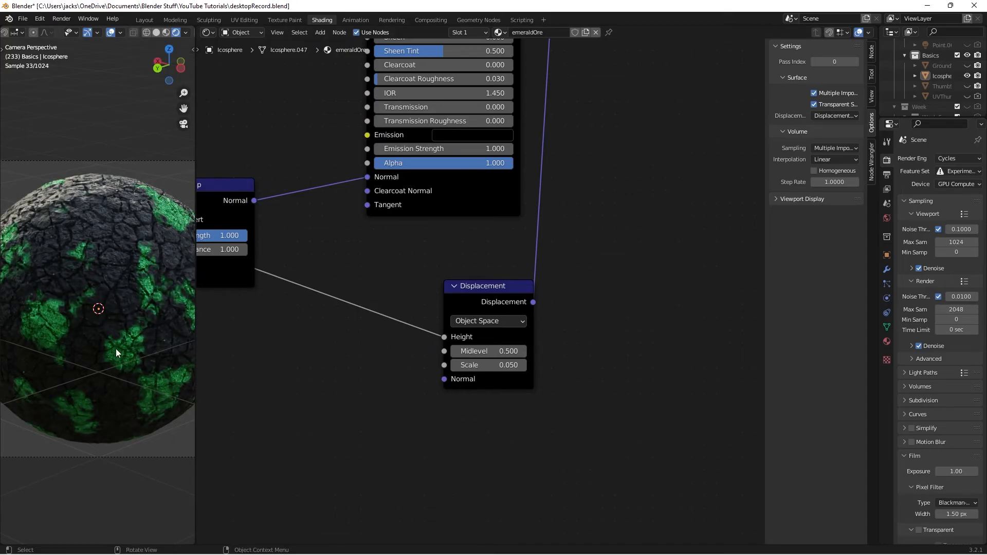
{"action": "left_click", "coordinate": [114, 331]}
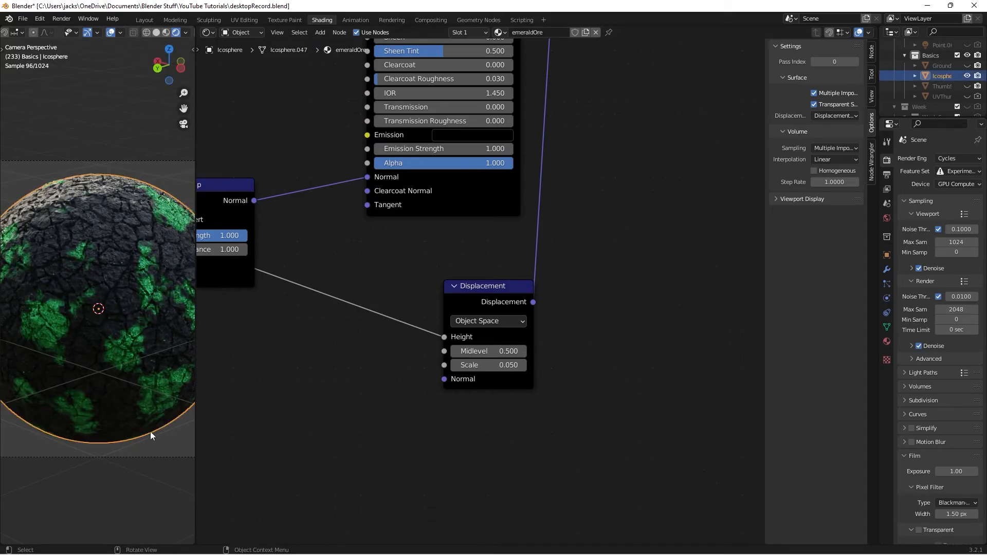
{"action": "key", "text": "ctrl+s"}
Step: Try other ore hues, such as orange C8913A, for Color2 of the Mix node feeding the Base Color
{"action": "scroll", "coordinate": [329, 206], "scroll_direction": "down", "scroll_amount": 2}
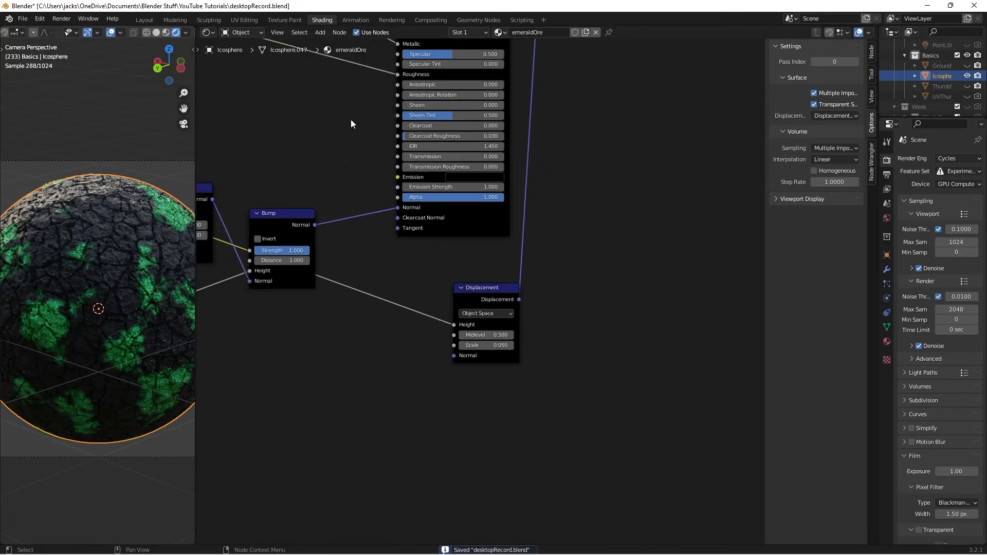
{"action": "scroll", "coordinate": [523, 310], "scroll_direction": "down", "scroll_amount": 3}
{"action": "scroll", "coordinate": [510, 373], "scroll_direction": "up", "scroll_amount": 6}
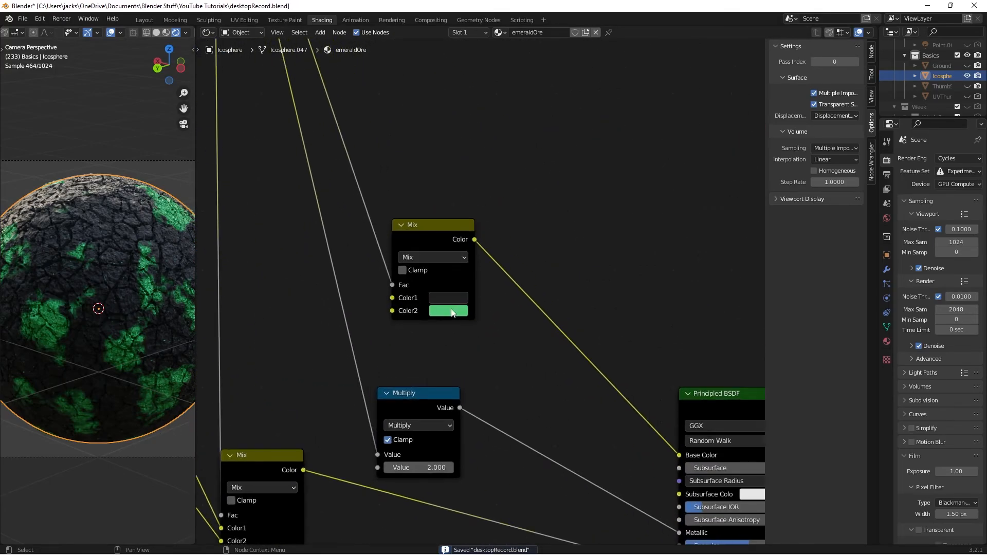
{"action": "scroll", "coordinate": [462, 334], "scroll_direction": "up", "scroll_amount": 1}
{"action": "left_click", "coordinate": [454, 317]}
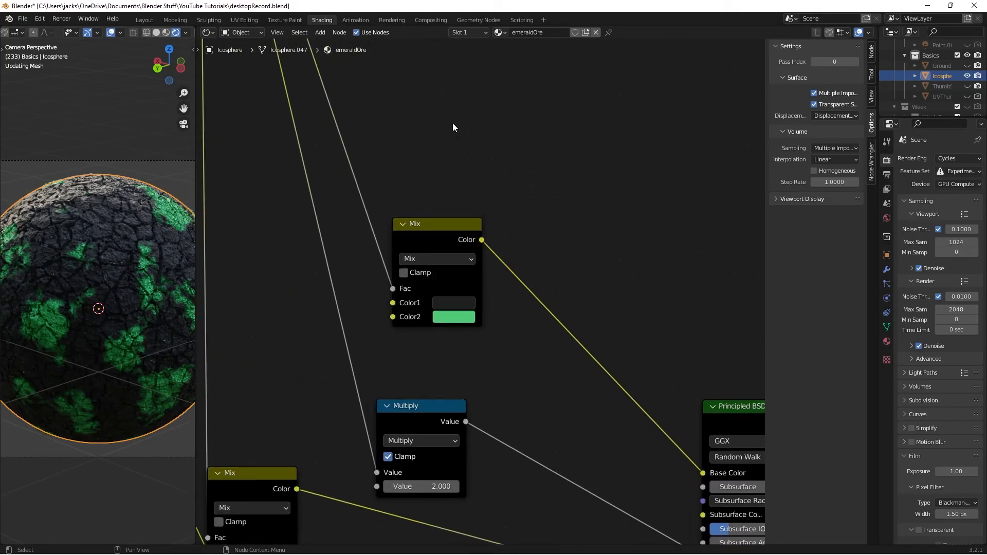
{"action": "left_click", "coordinate": [452, 313]}
{"action": "left_click_drag", "start_coordinate": [471, 193], "coordinate": [466, 207]}
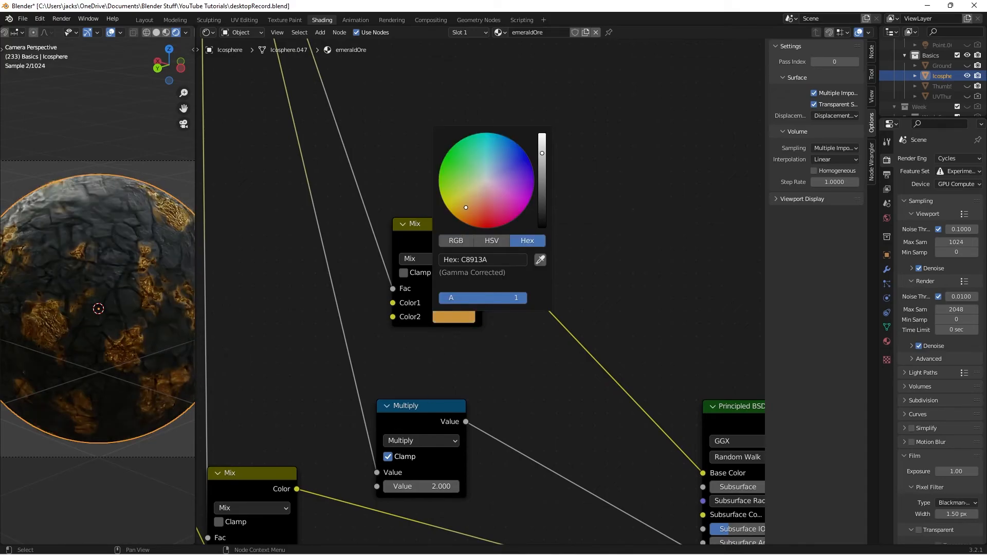
{"action": "left_click_drag", "start_coordinate": [465, 207], "coordinate": [508, 160]}
{"action": "right_click", "coordinate": [508, 161]}
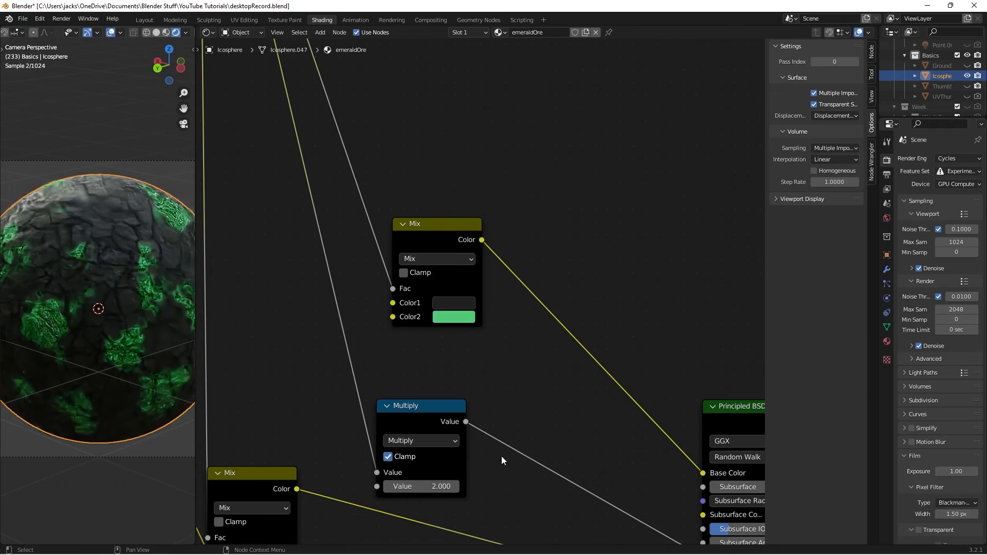
Step: Save the file and deselect the icosphere
{"action": "key", "text": "ctrl+s"}
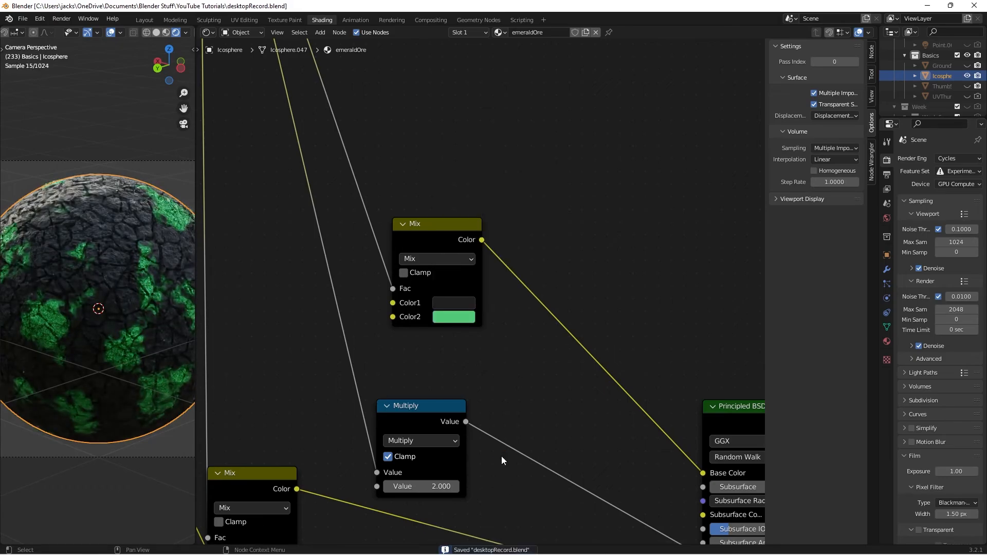
{"action": "left_click", "coordinate": [157, 446]}
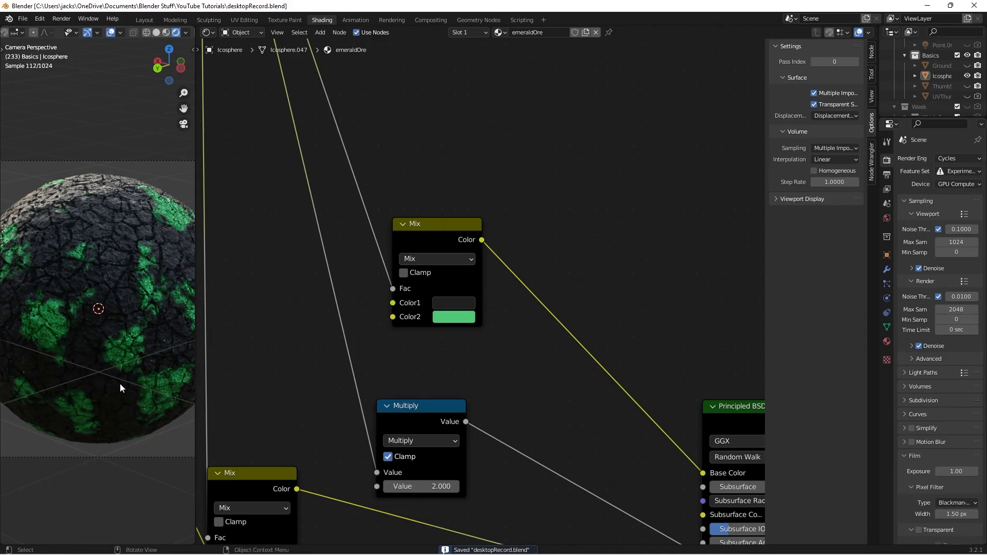
Step: Set the Mapping node's scale to 0.5 on all three axes to try a larger pattern
{"action": "scroll", "coordinate": [375, 408], "scroll_direction": "down", "scroll_amount": 3}
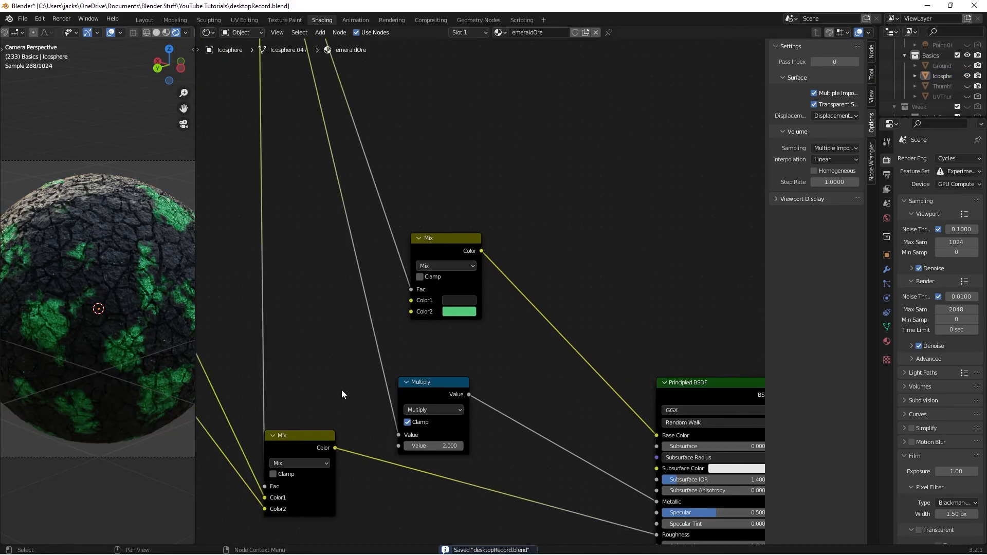
{"action": "middle_click_drag", "start_coordinate": [341, 390], "coordinate": [526, 319]}
{"action": "scroll", "coordinate": [526, 319], "scroll_direction": "down", "scroll_amount": 7}
{"action": "middle_click_drag", "start_coordinate": [328, 314], "coordinate": [518, 284]}
{"action": "middle_click_drag", "start_coordinate": [369, 324], "coordinate": [554, 343]}
{"action": "scroll", "coordinate": [555, 343], "scroll_direction": "up", "scroll_amount": 6}
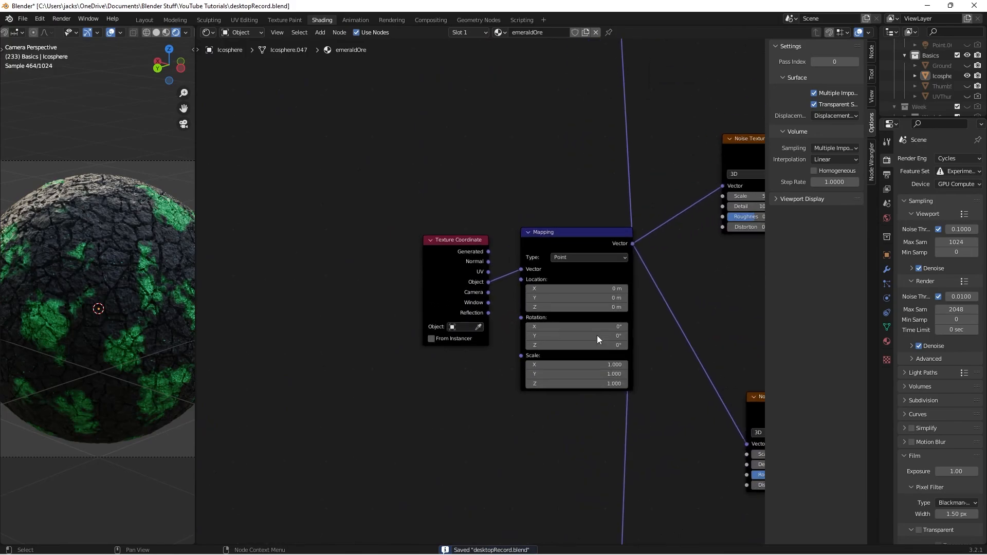
{"action": "middle_click_drag", "start_coordinate": [701, 303], "coordinate": [619, 280]}
{"action": "left_click_drag", "start_coordinate": [515, 342], "coordinate": [516, 360]}
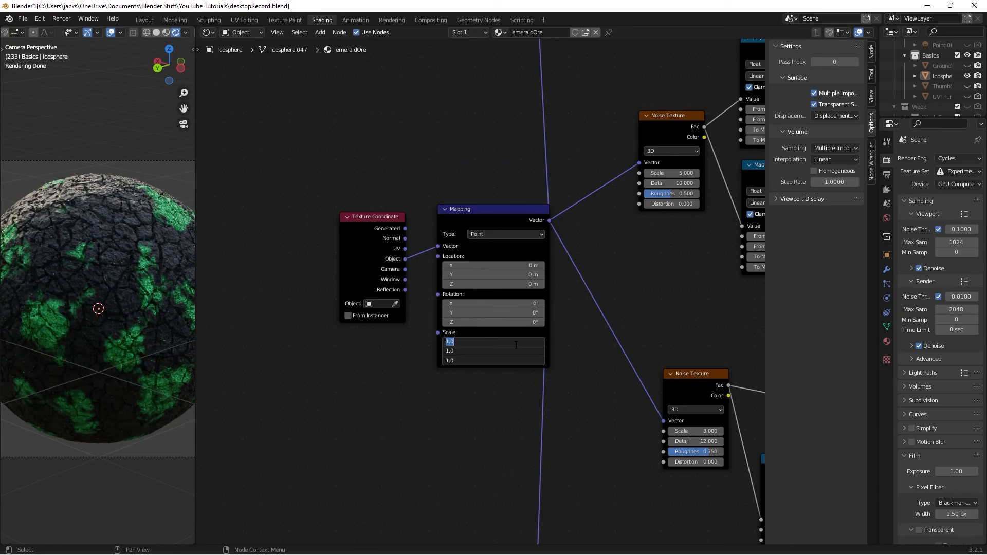
{"action": "type", "text": ".5"}
{"action": "key", "text": "Return"}
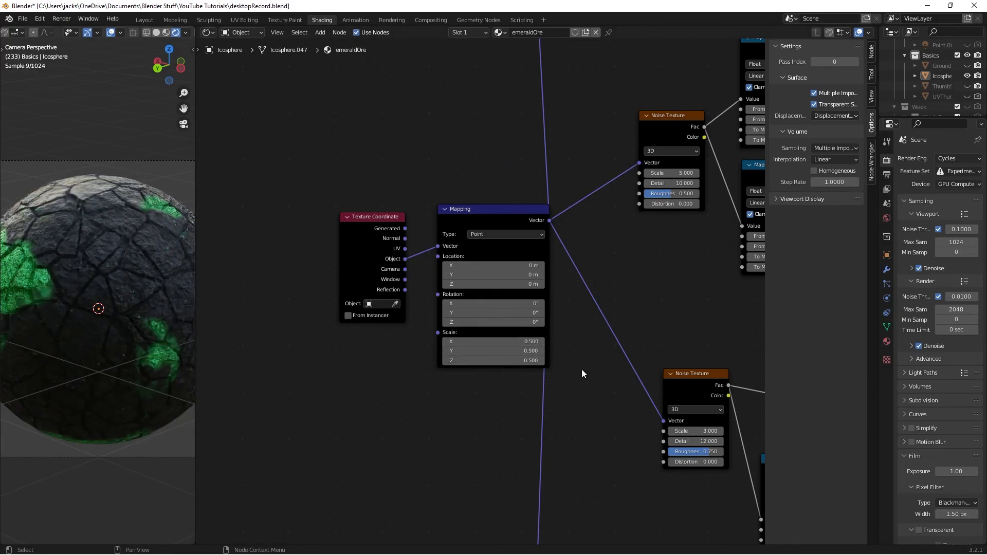
Step: Set the Mapping node's scale to 5 on all three axes to try a much finer pattern
{"action": "left_click_drag", "start_coordinate": [512, 342], "coordinate": [512, 360]}
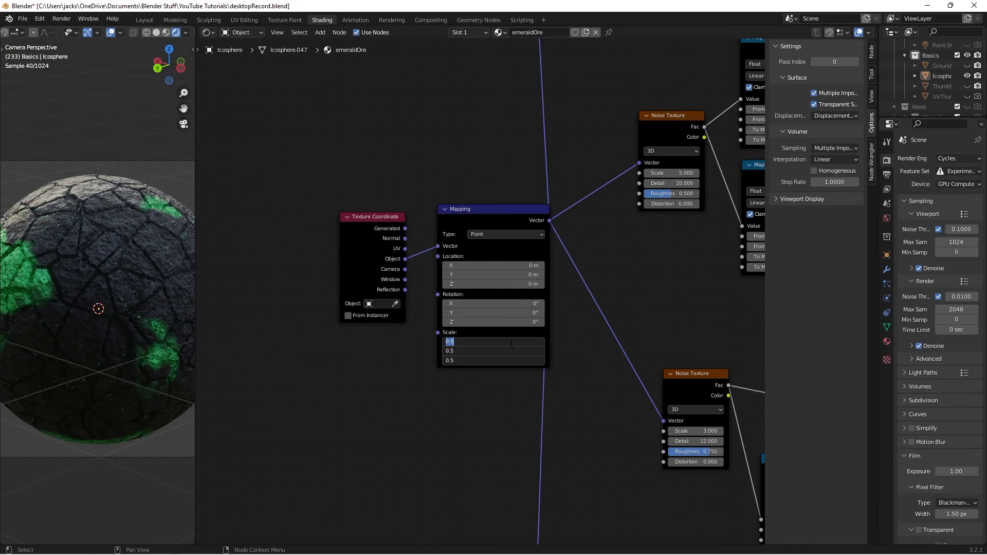
{"action": "type", "text": "5"}
{"action": "key", "text": "Return"}
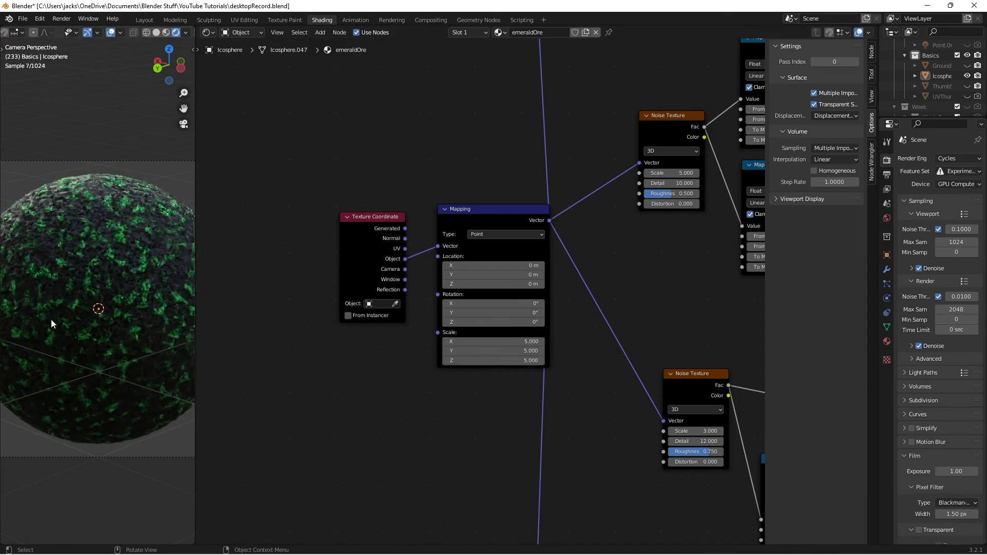
Step: Set the Mapping node's scale to 1 on all three axes and save the file
{"action": "left_click_drag", "start_coordinate": [513, 362], "coordinate": [496, 342]}
{"action": "type", "text": "1"}
{"action": "key", "text": "Return"}
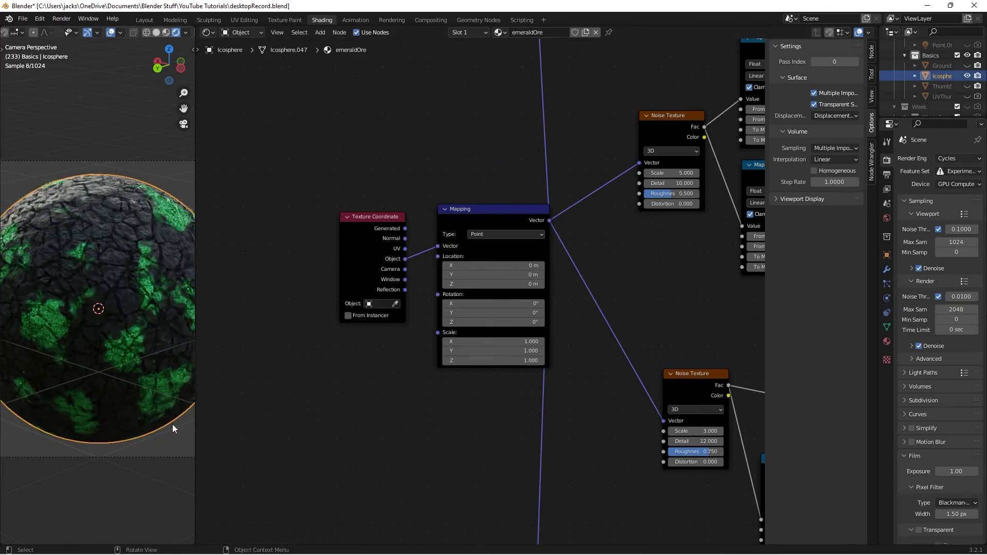
{"action": "key", "text": "ctrl+s"}
Step: Look over the emeraldOre node tree from the Mapping node through to the Material Output
{"action": "scroll", "coordinate": [704, 330], "scroll_direction": "down", "scroll_amount": 4}
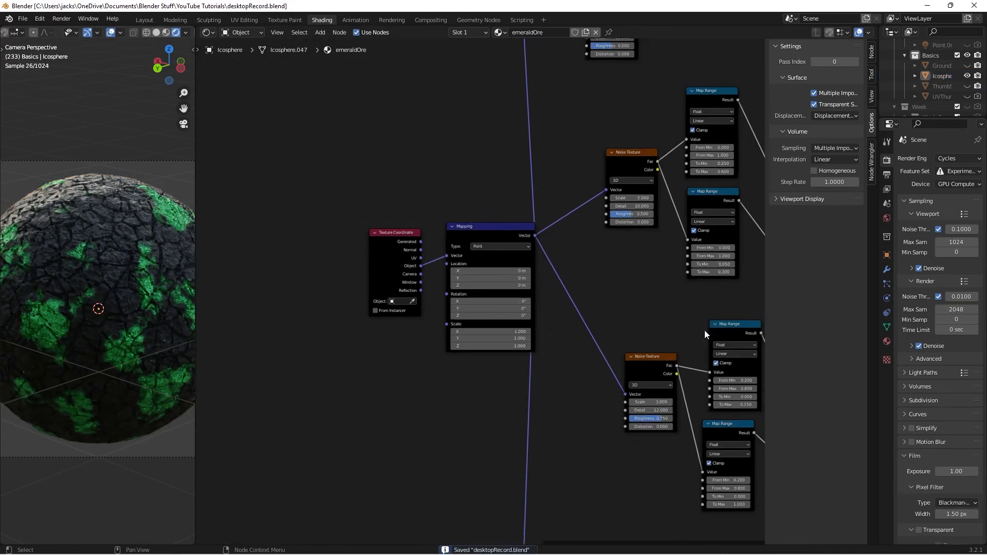
{"action": "scroll", "coordinate": [676, 294], "scroll_direction": "down", "scroll_amount": 3}
{"action": "middle_click_drag", "start_coordinate": [665, 295], "coordinate": [529, 301]}
{"action": "middle_click_drag", "start_coordinate": [467, 331], "coordinate": [323, 307]}
{"action": "scroll", "coordinate": [458, 315], "scroll_direction": "down", "scroll_amount": 7}
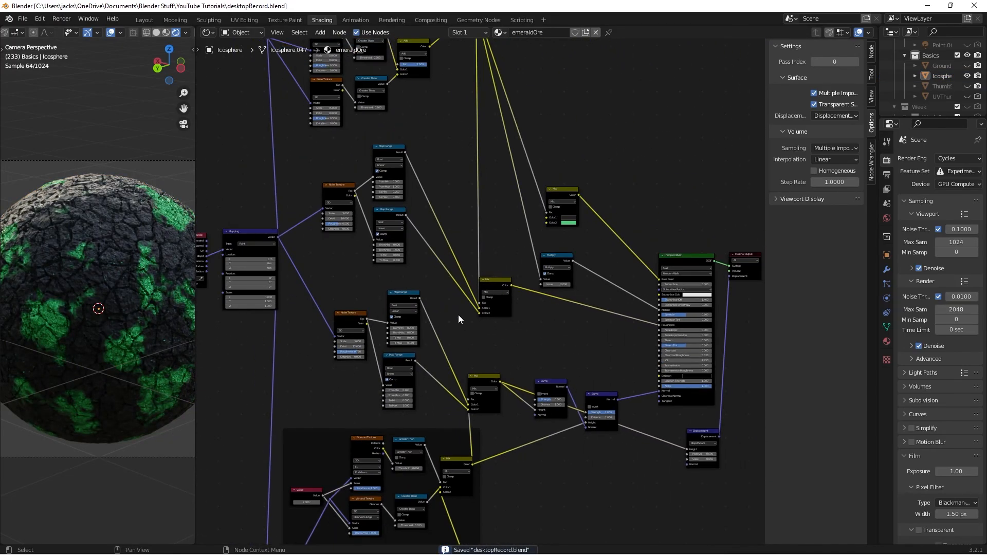
{"action": "middle_click_drag", "start_coordinate": [539, 338], "coordinate": [527, 307]}
{"action": "scroll", "coordinate": [526, 306], "scroll_direction": "up", "scroll_amount": 2}
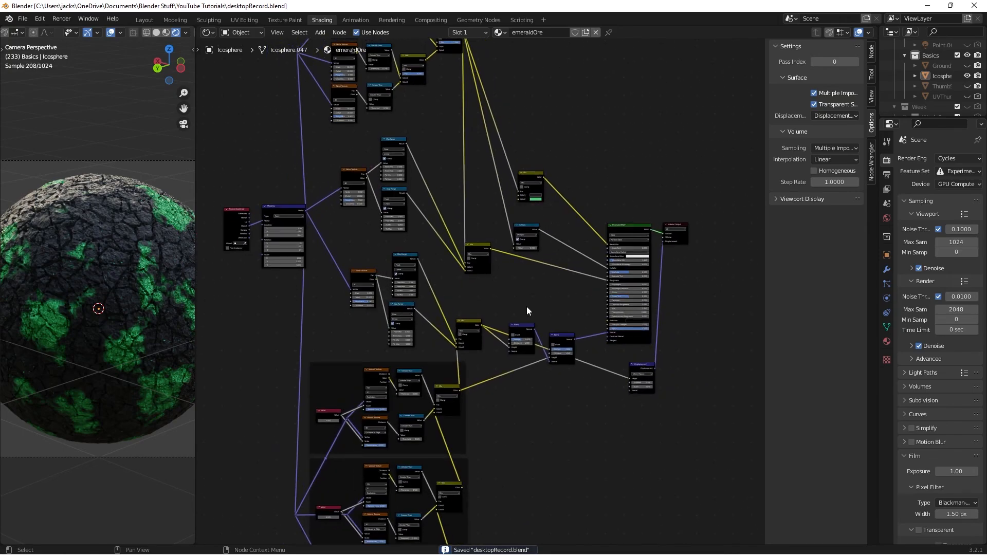
{"action": "scroll", "coordinate": [526, 306], "scroll_direction": "up", "scroll_amount": 2}
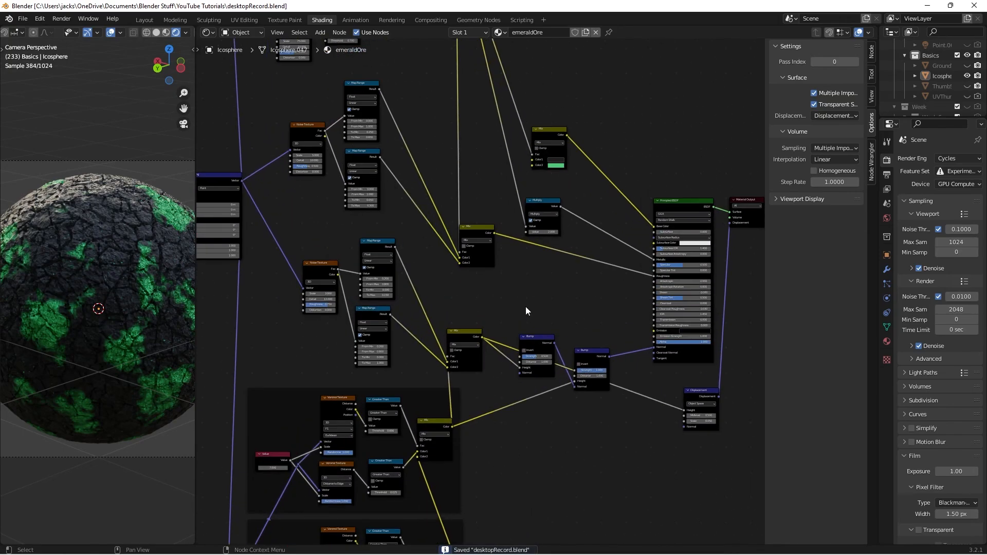